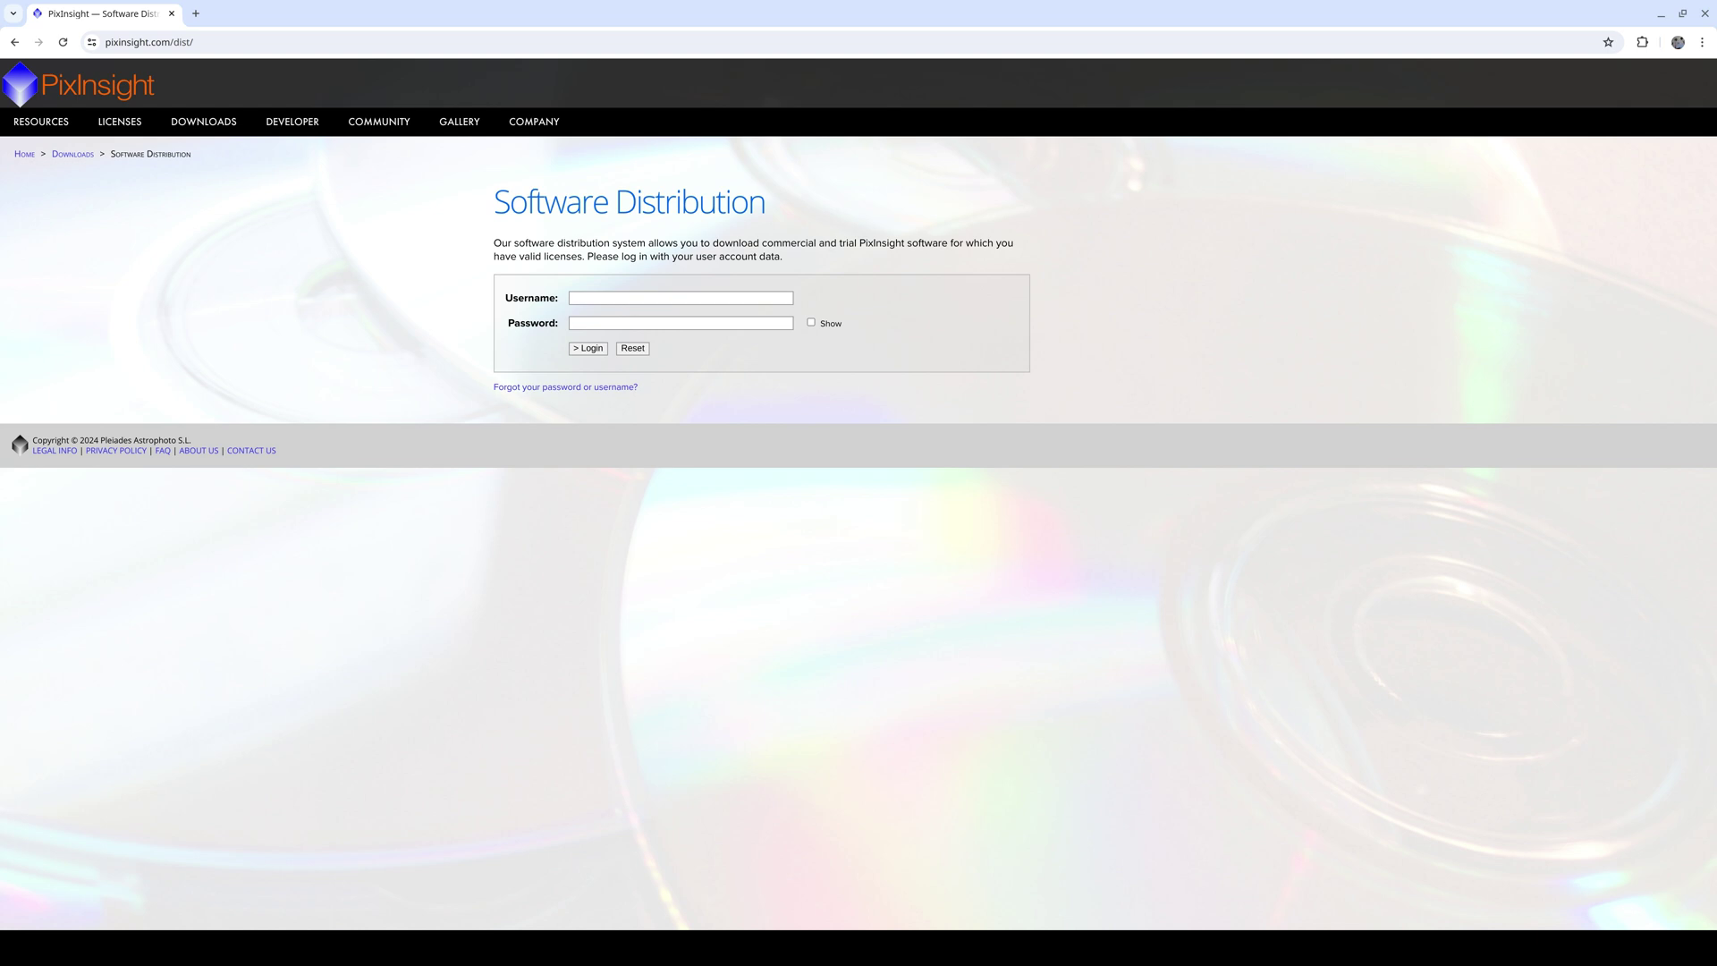
# Log in to the PixInsight Software Distribution site with the account username and password
pyautogui.click(623, 298)
pyautogui.click(592, 323)
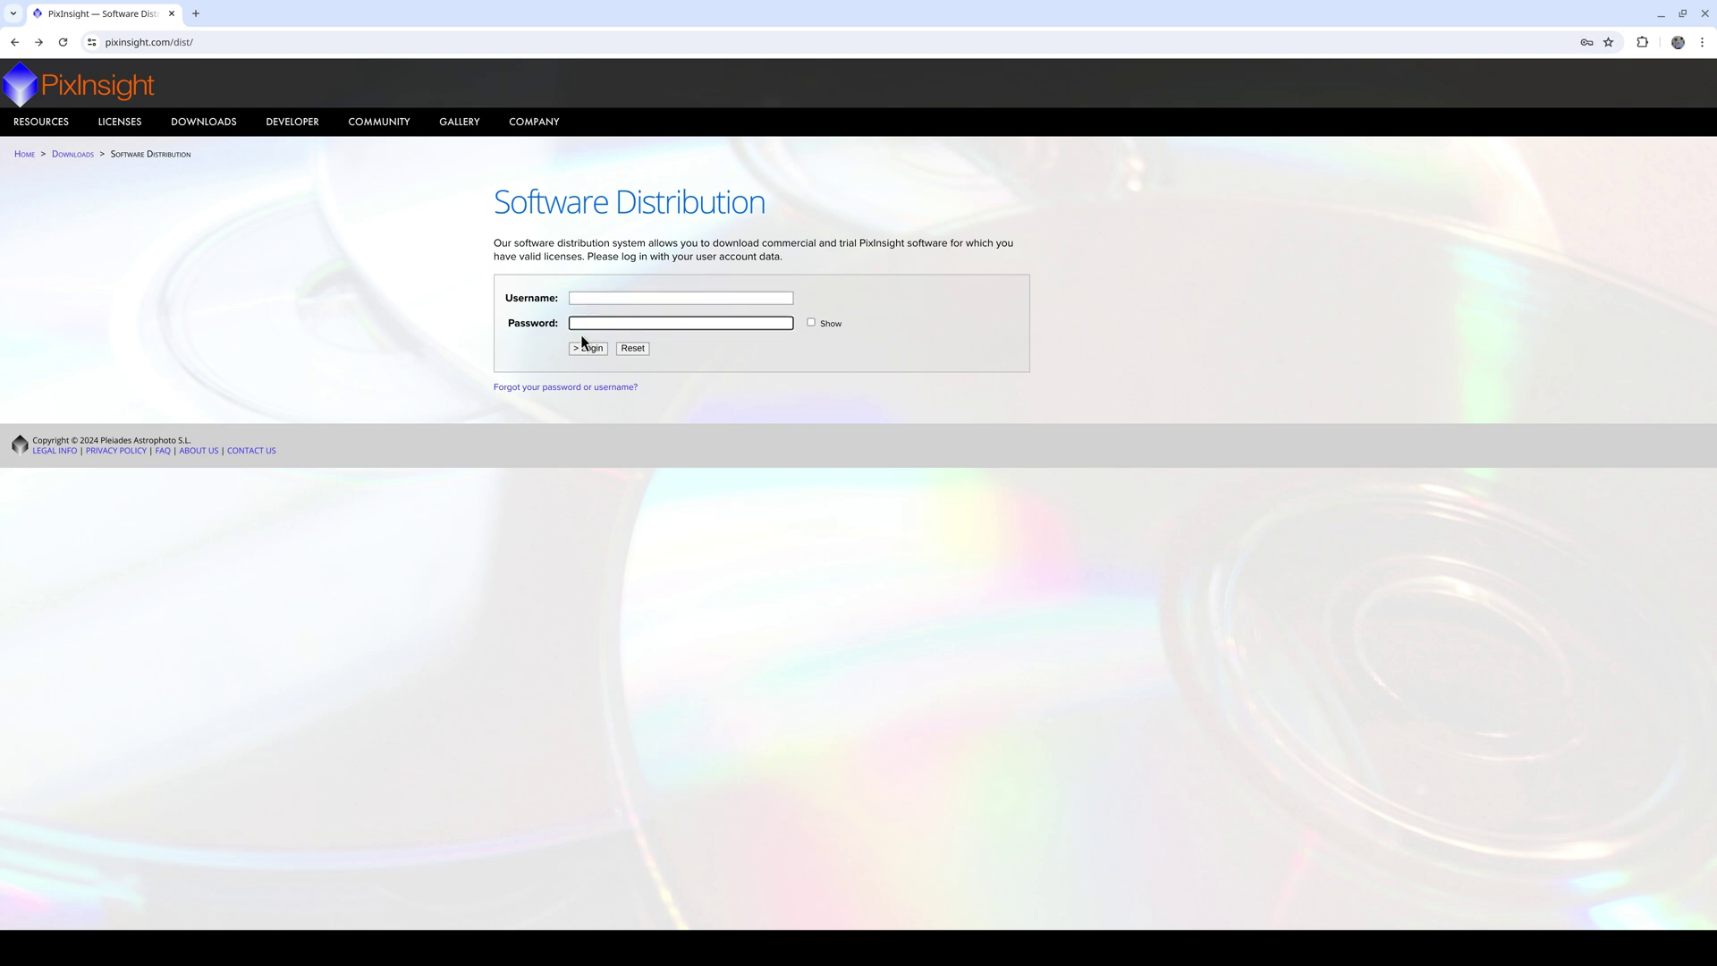
pyautogui.click(587, 347)
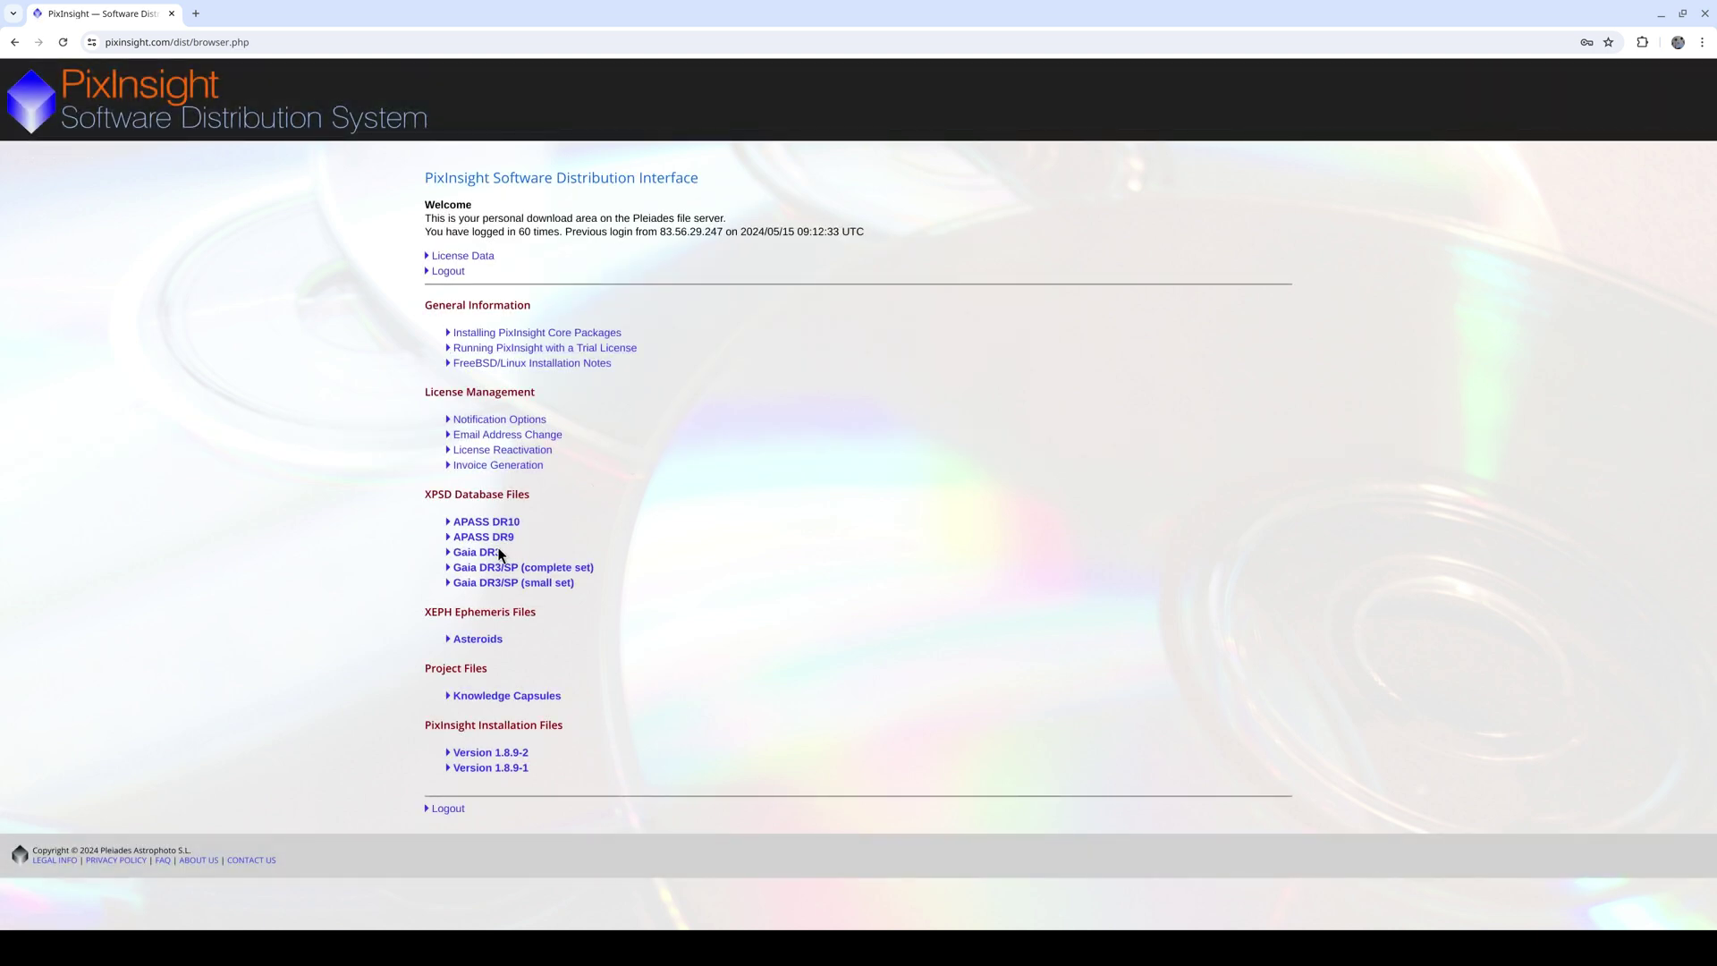
# Expand the Gaia DR3 and Gaia DR3/SP complete-set file tables and look over their rows
pyautogui.click(470, 555)
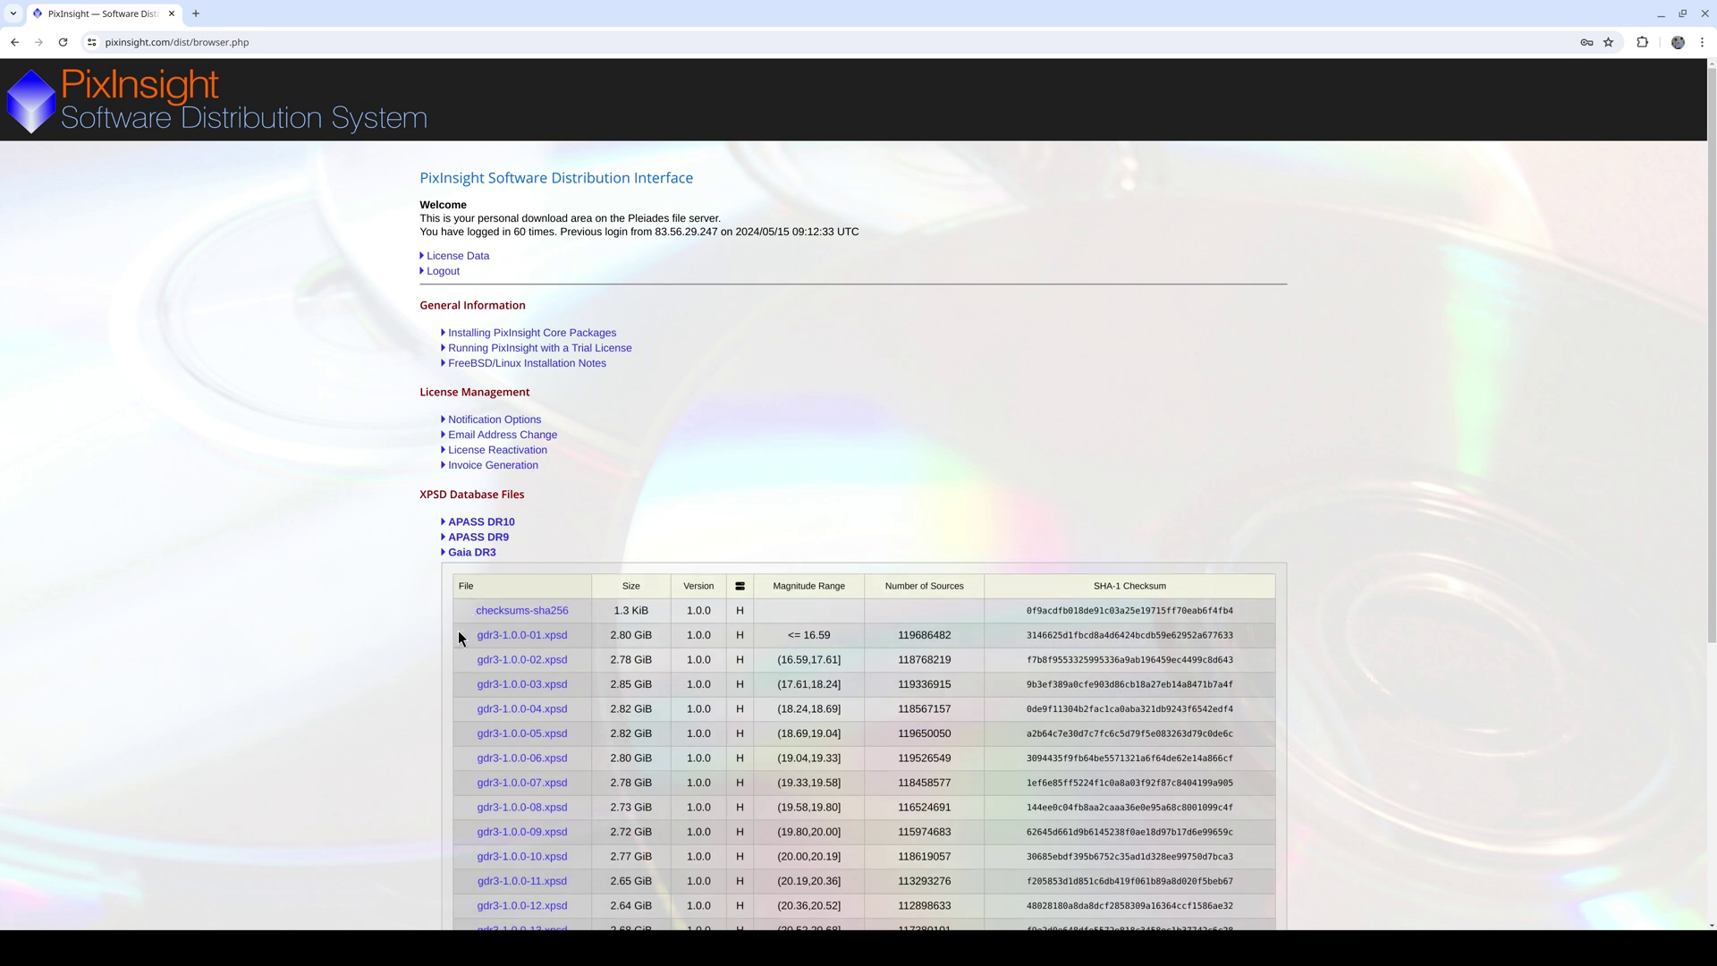
pyautogui.scroll(-3, 456, 640)
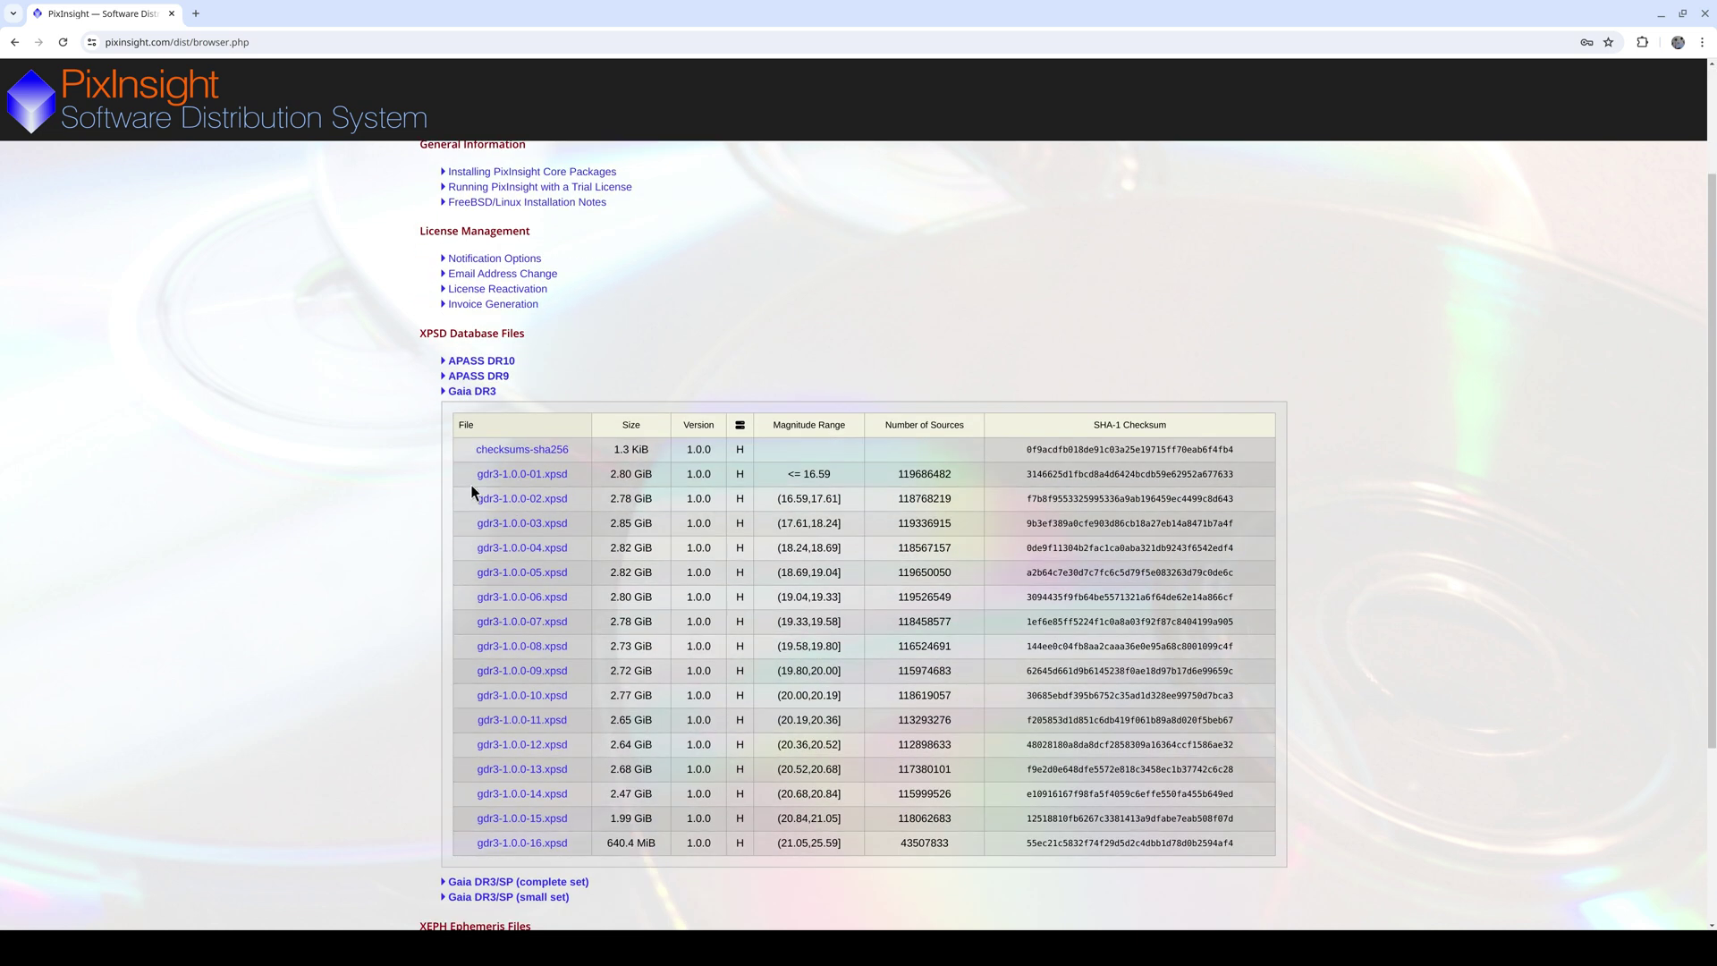
pyautogui.moveTo(471, 480); pyautogui.dragTo(571, 845)
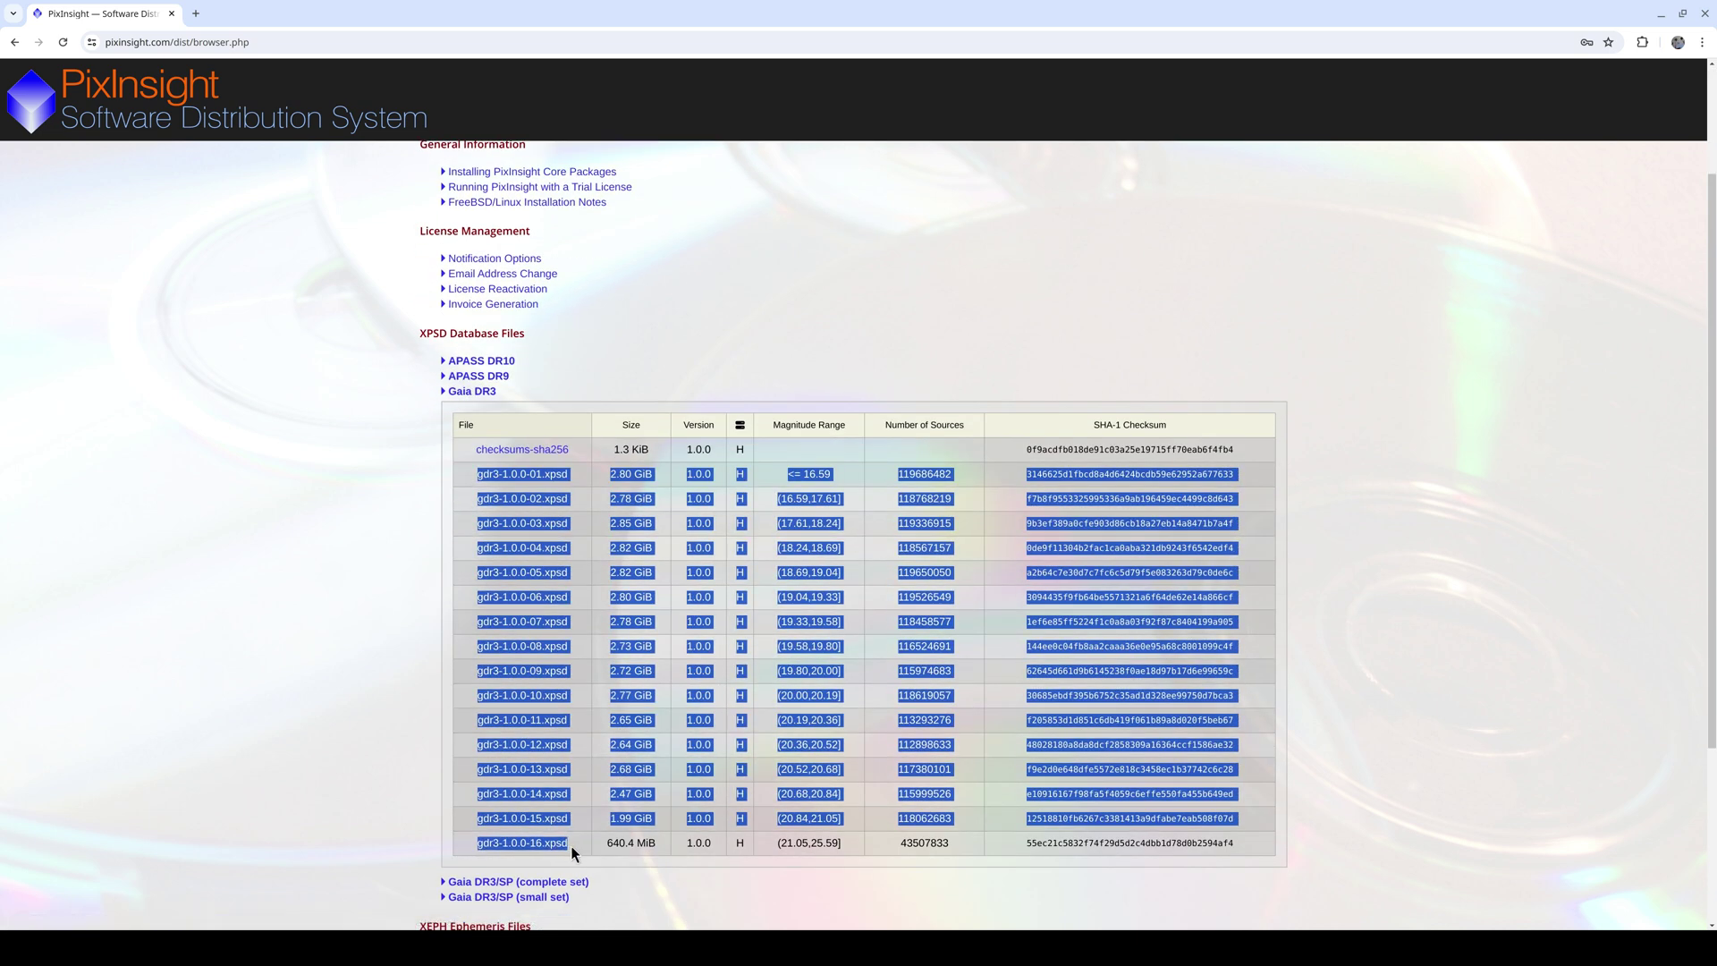
pyautogui.click(570, 844)
pyautogui.scroll(-3, 570, 844)
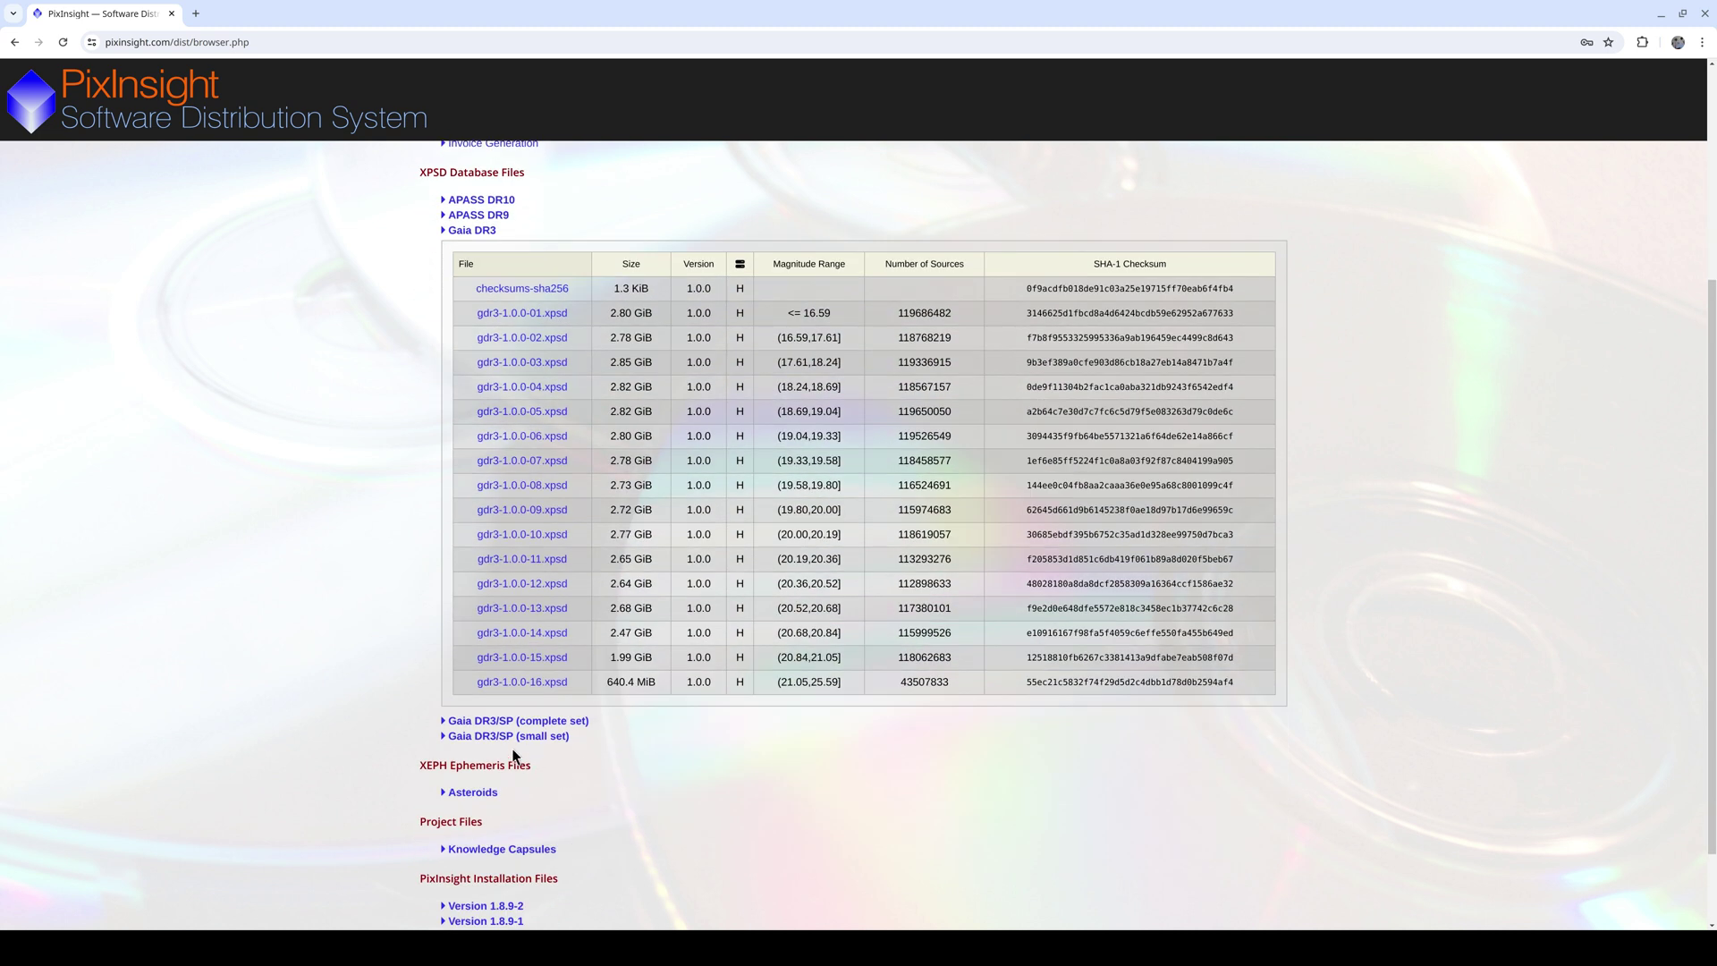
pyautogui.click(483, 723)
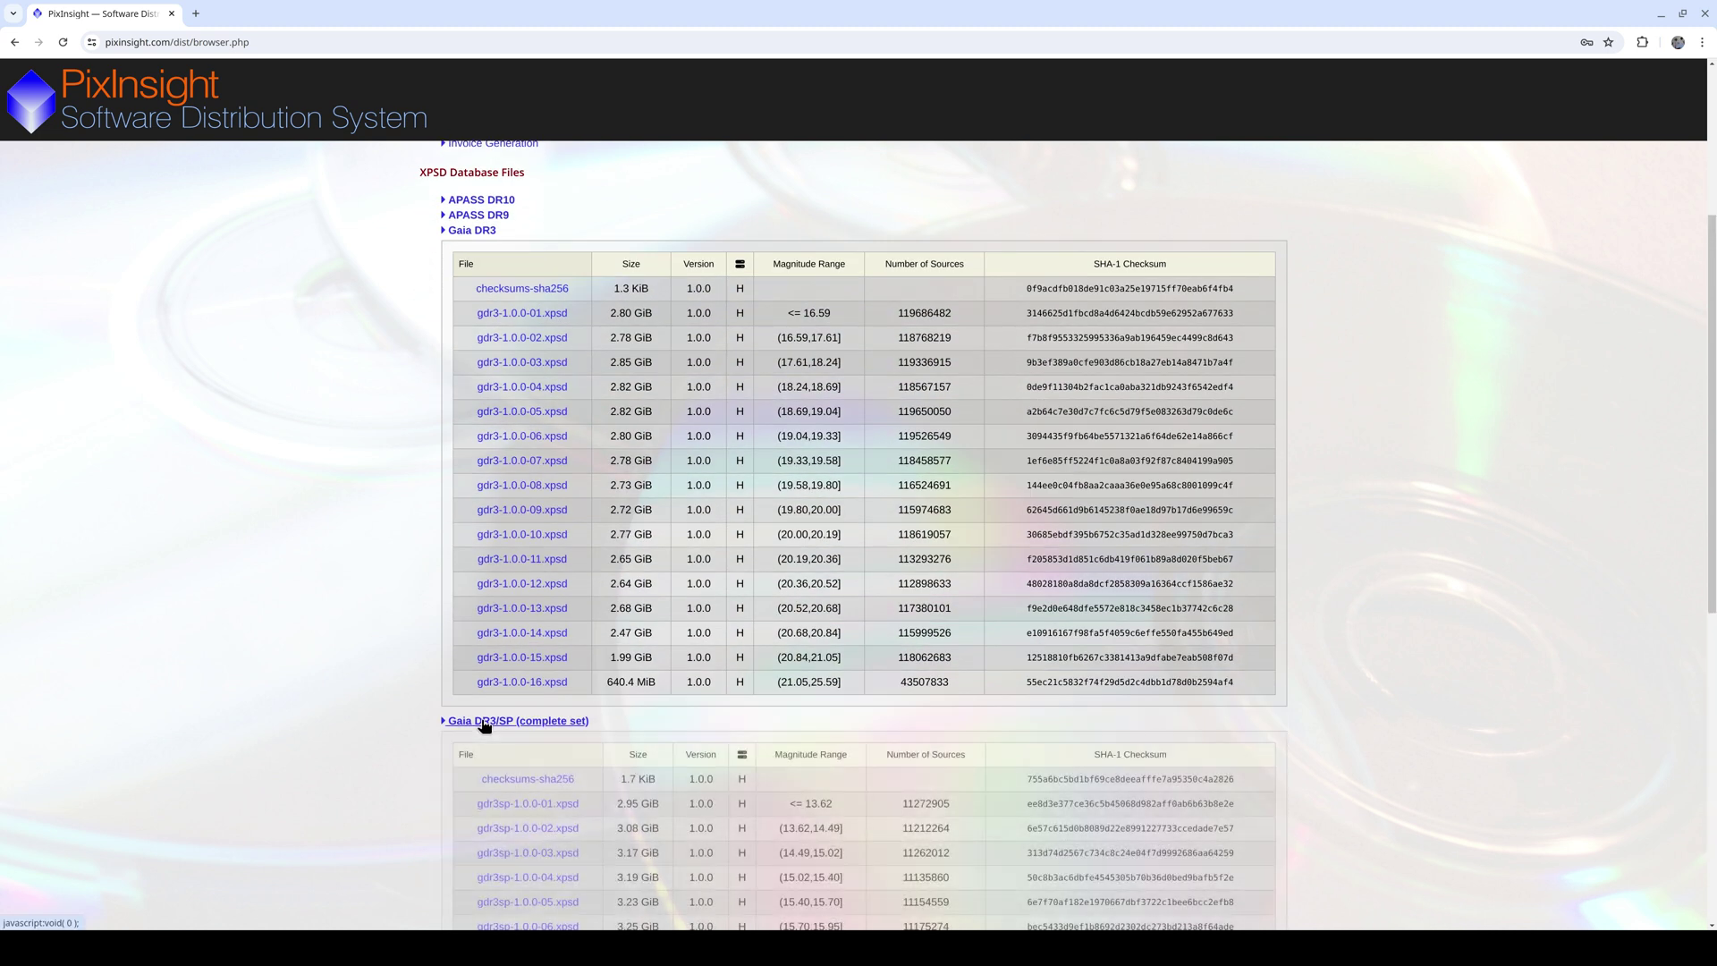
pyautogui.scroll(-3, 483, 726)
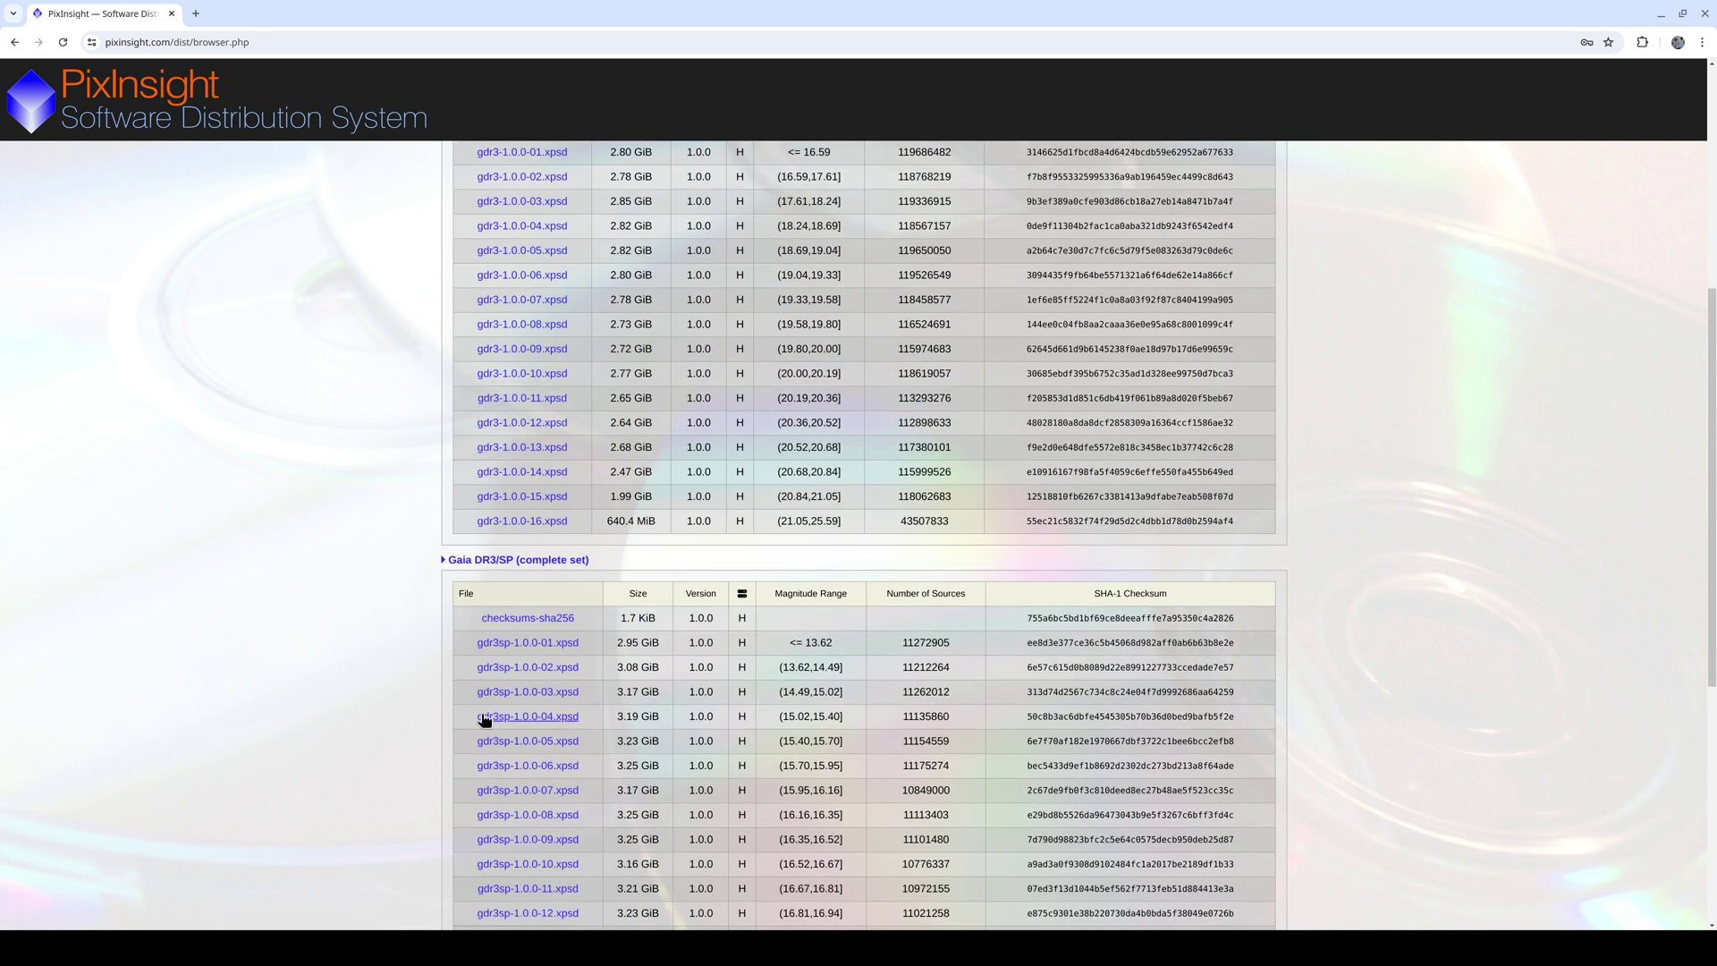
pyautogui.scroll(-3, 463, 642)
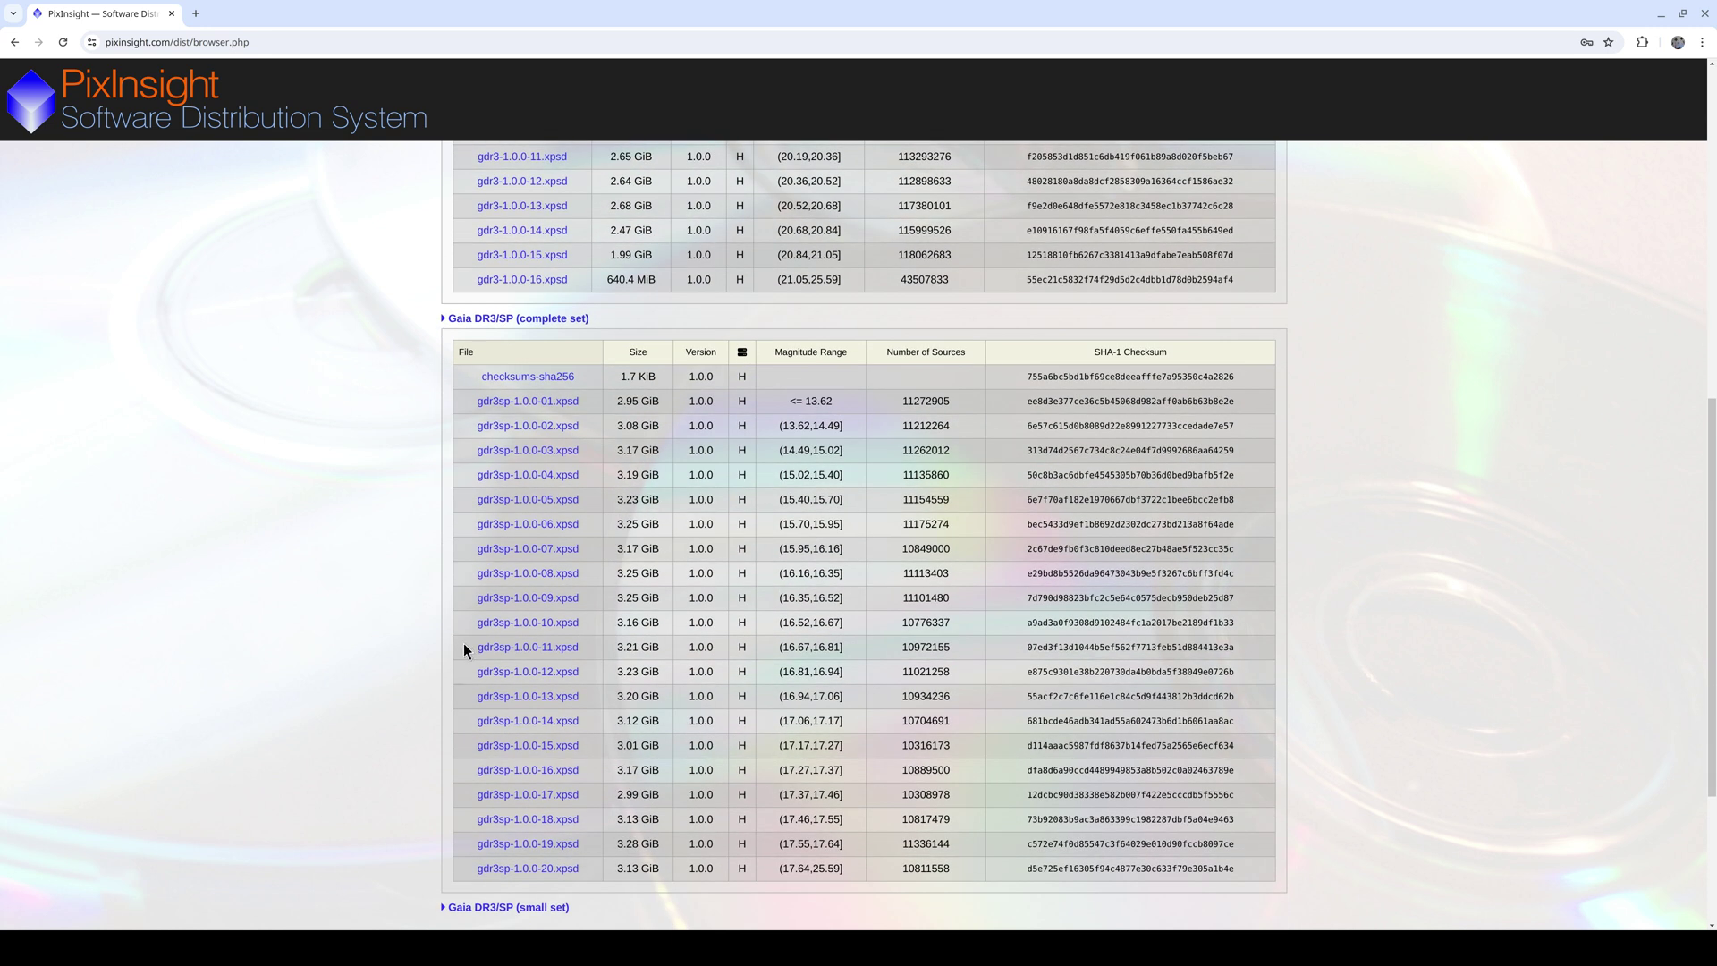
# Expand the Gaia DR3/SP small-set file list and review its files
pyautogui.click(465, 904)
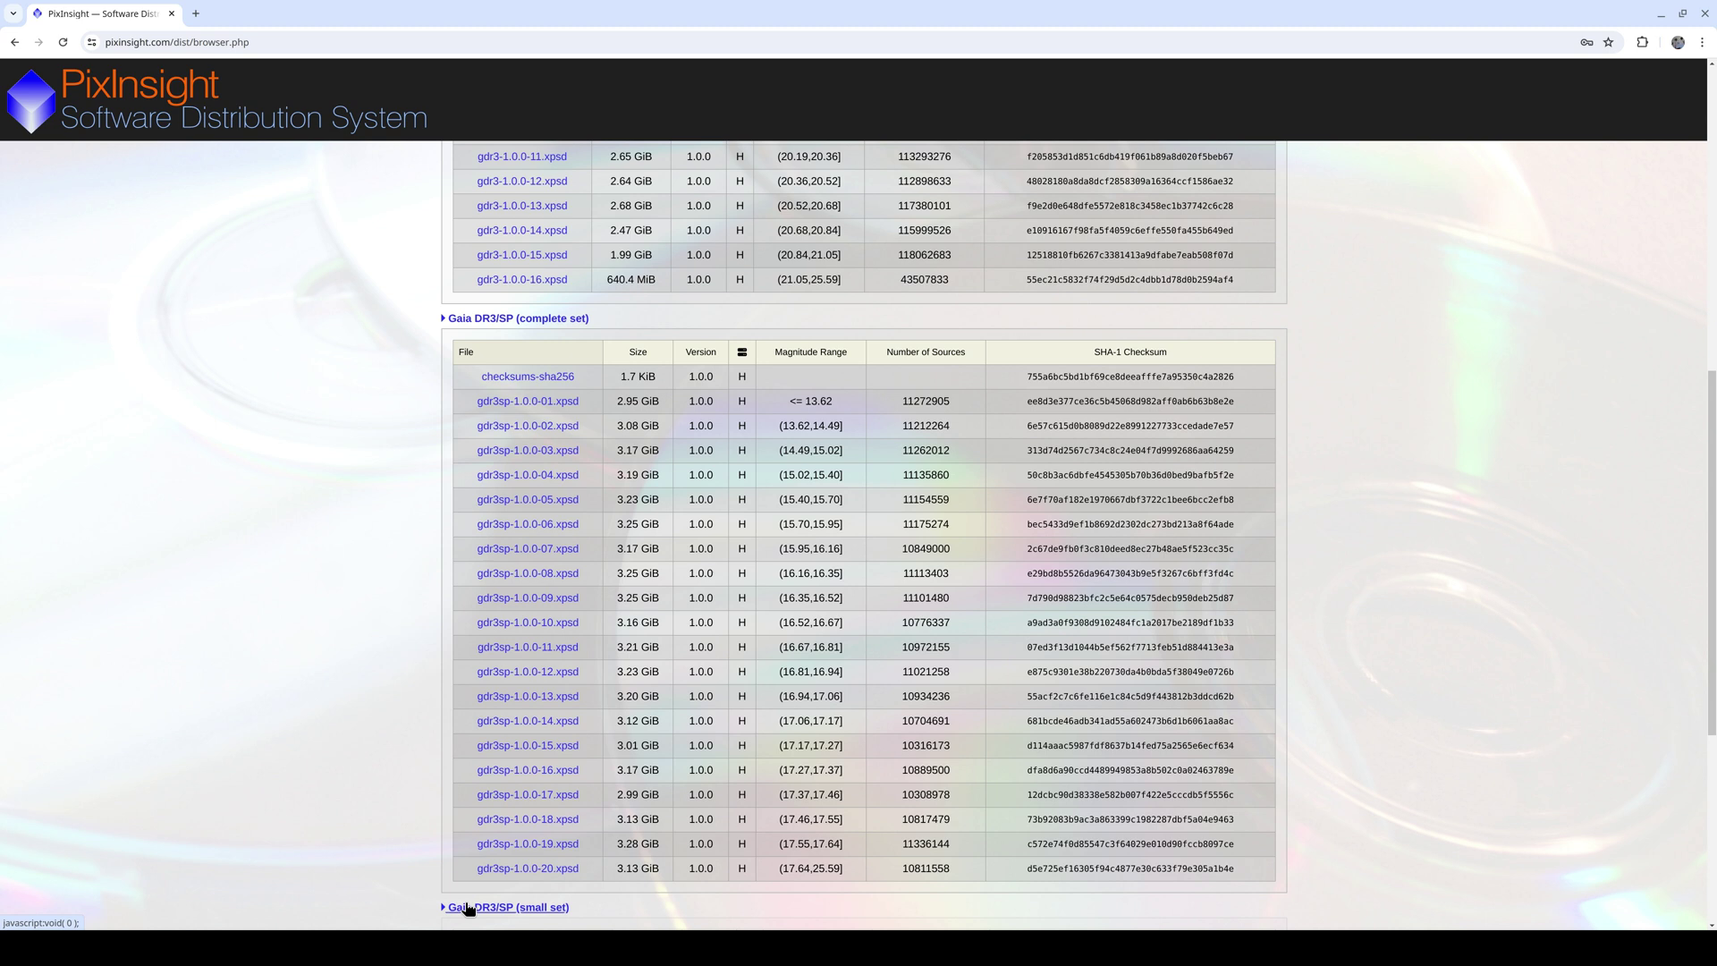
pyautogui.scroll(-6, 481, 805)
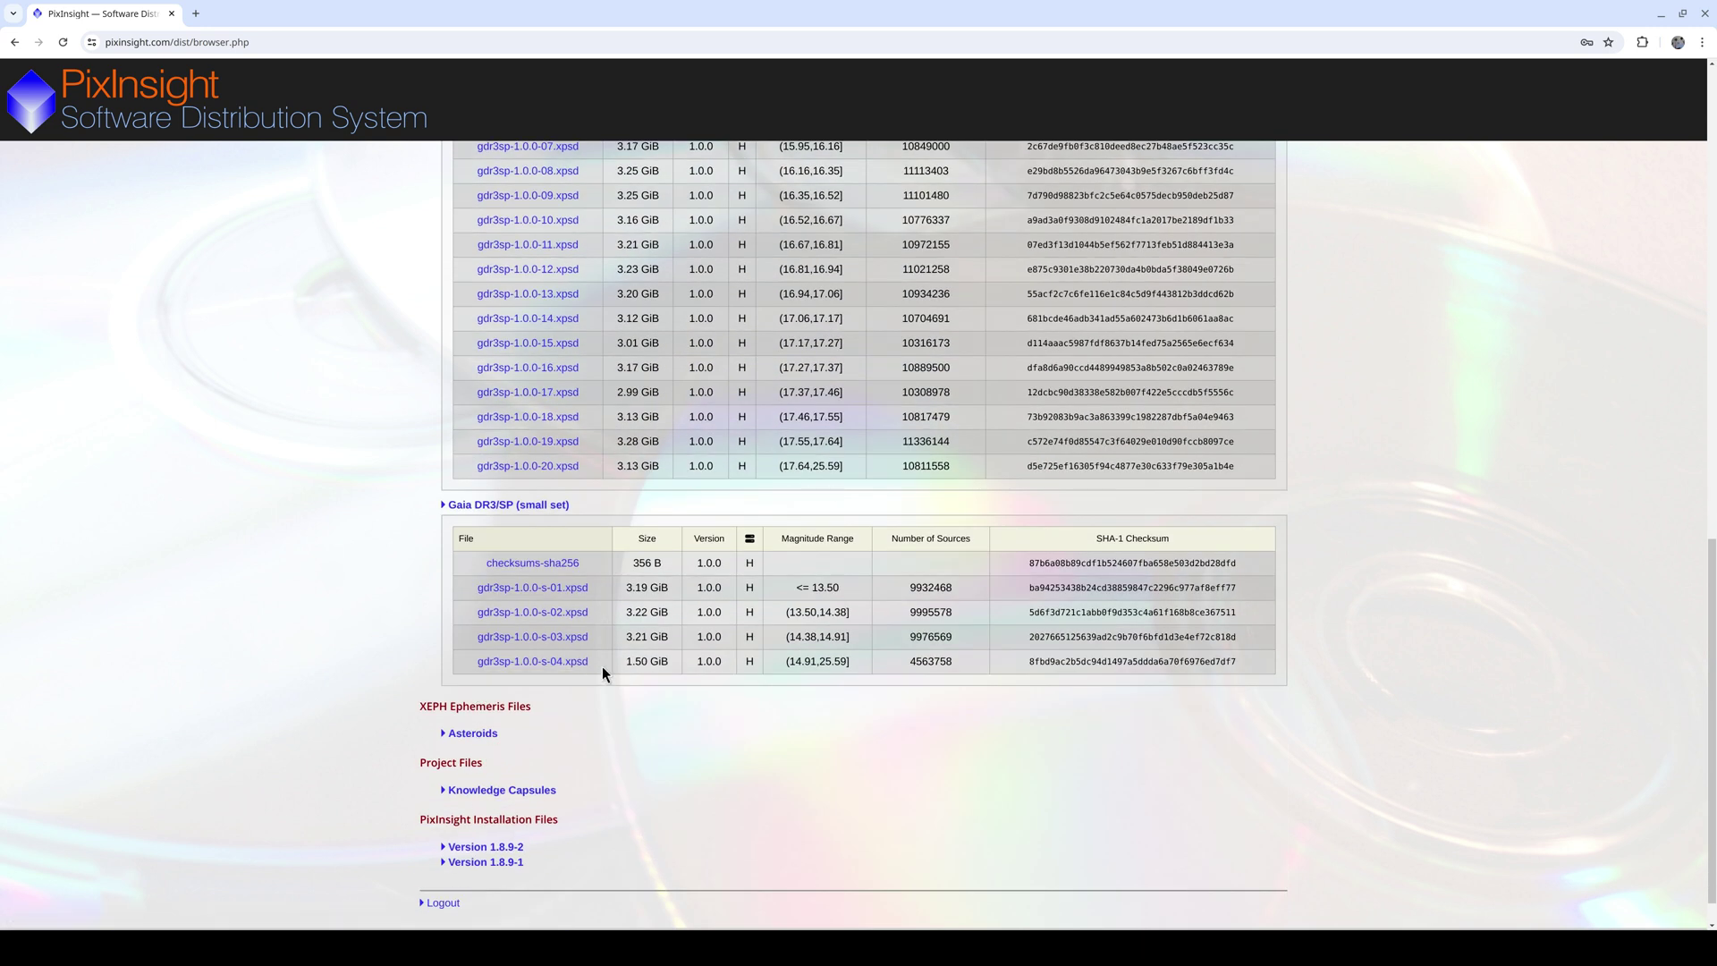
pyautogui.moveTo(603, 667); pyautogui.dragTo(474, 588)
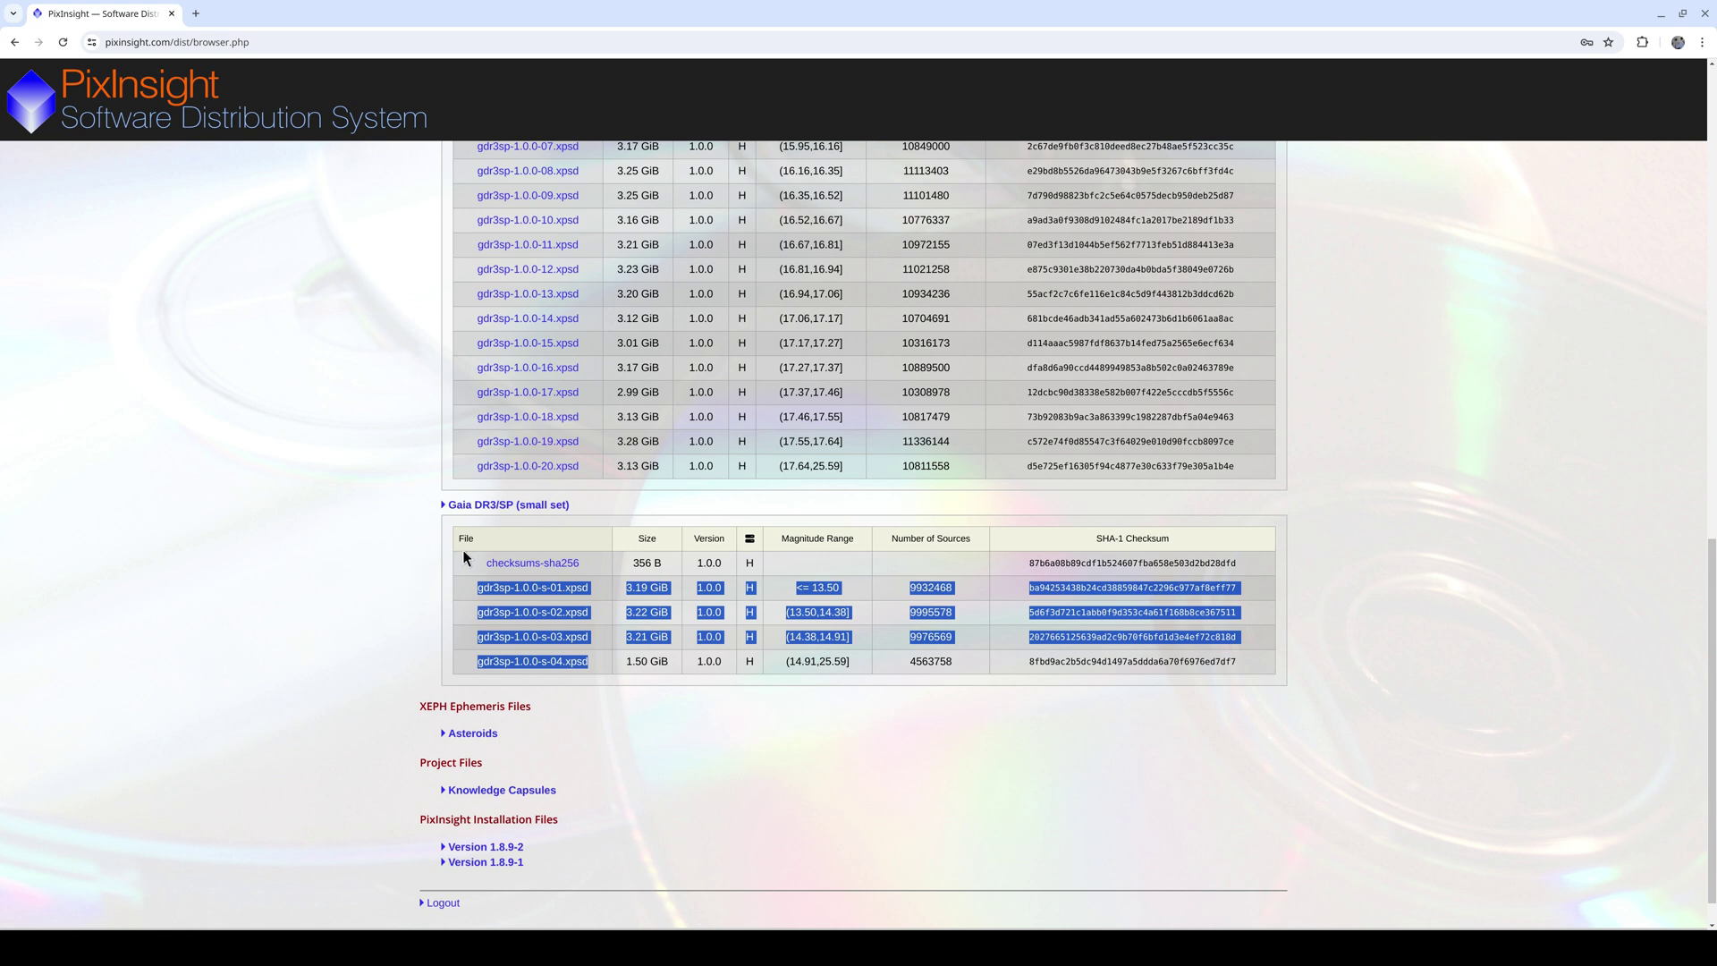
pyautogui.scroll(1, 592, 545)
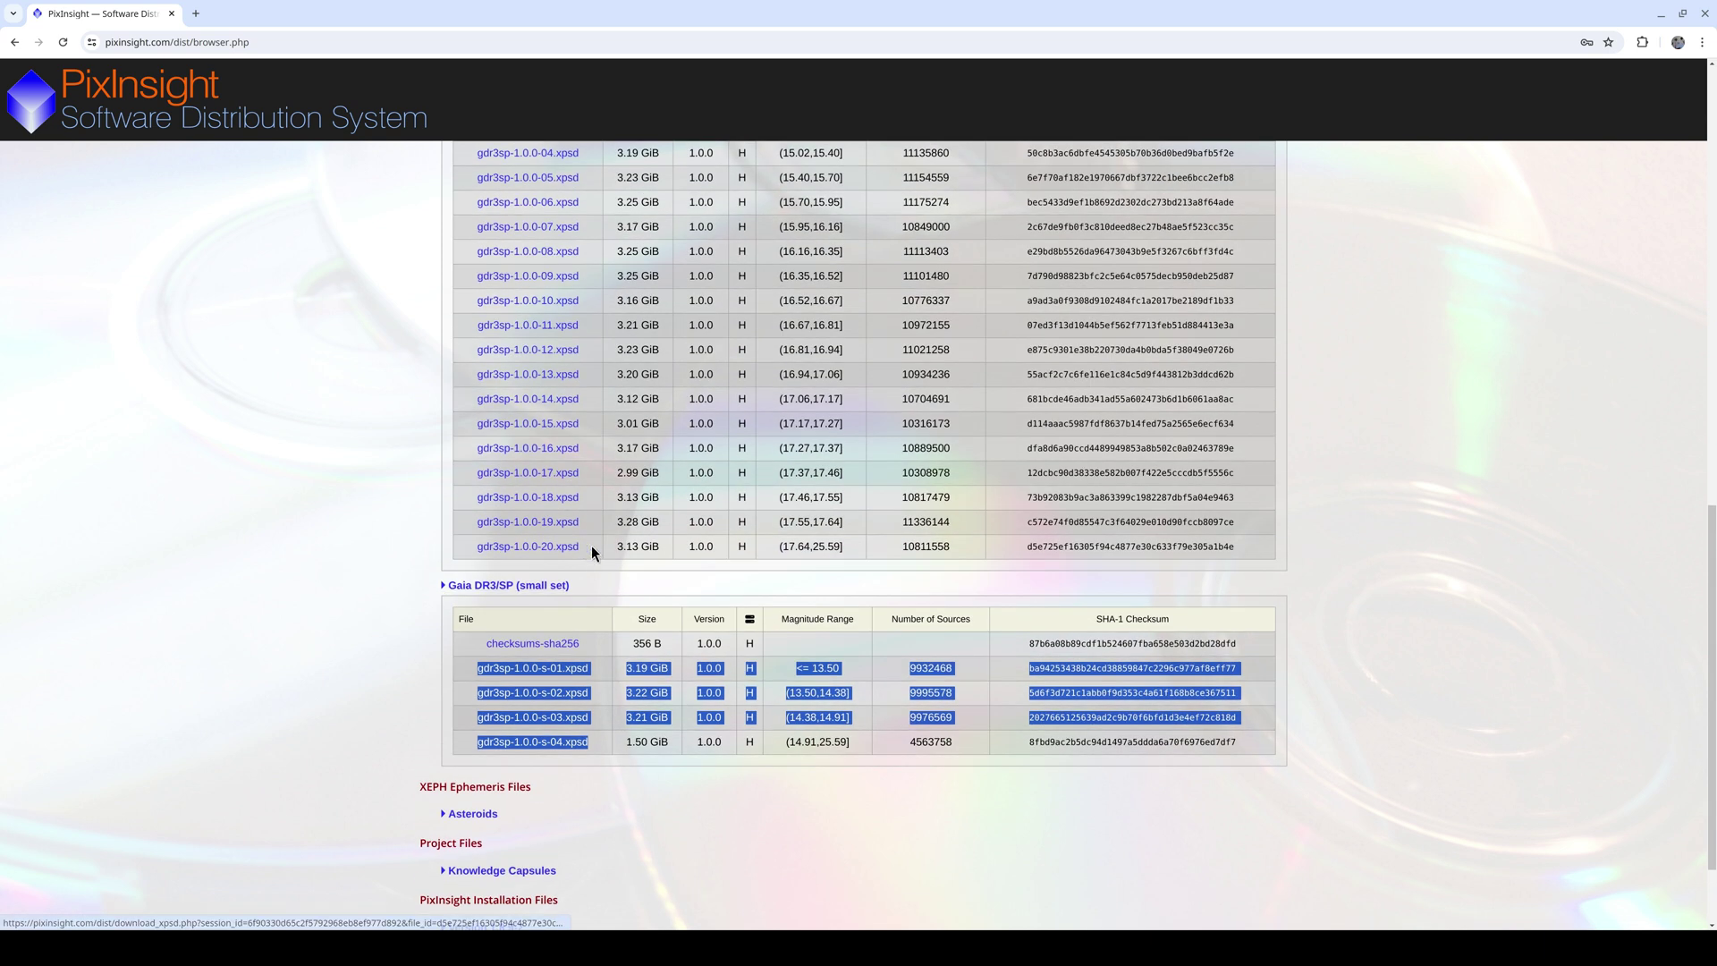
pyautogui.moveTo(592, 545); pyautogui.dragTo(468, 246)
pyautogui.scroll(2, 528, 465)
pyautogui.click(468, 243)
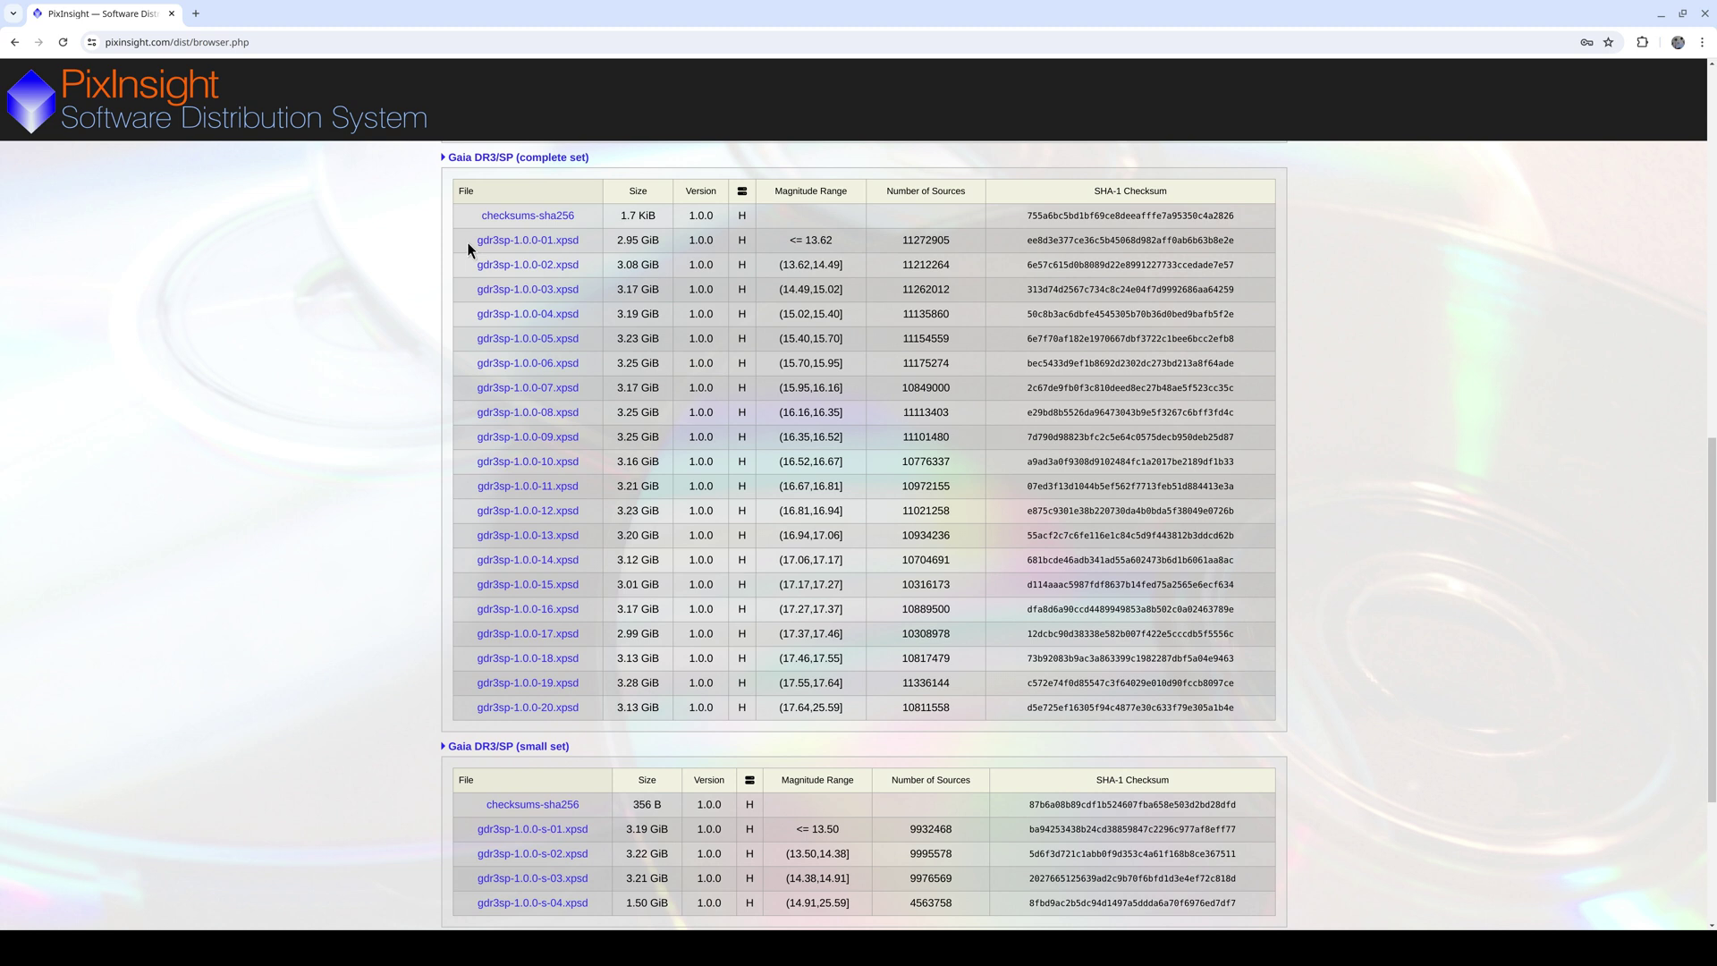
# Collapse the Gaia DR3 and DR3/SP complete-set tables and expand the Asteroids table
pyautogui.scroll(7, 465, 243)
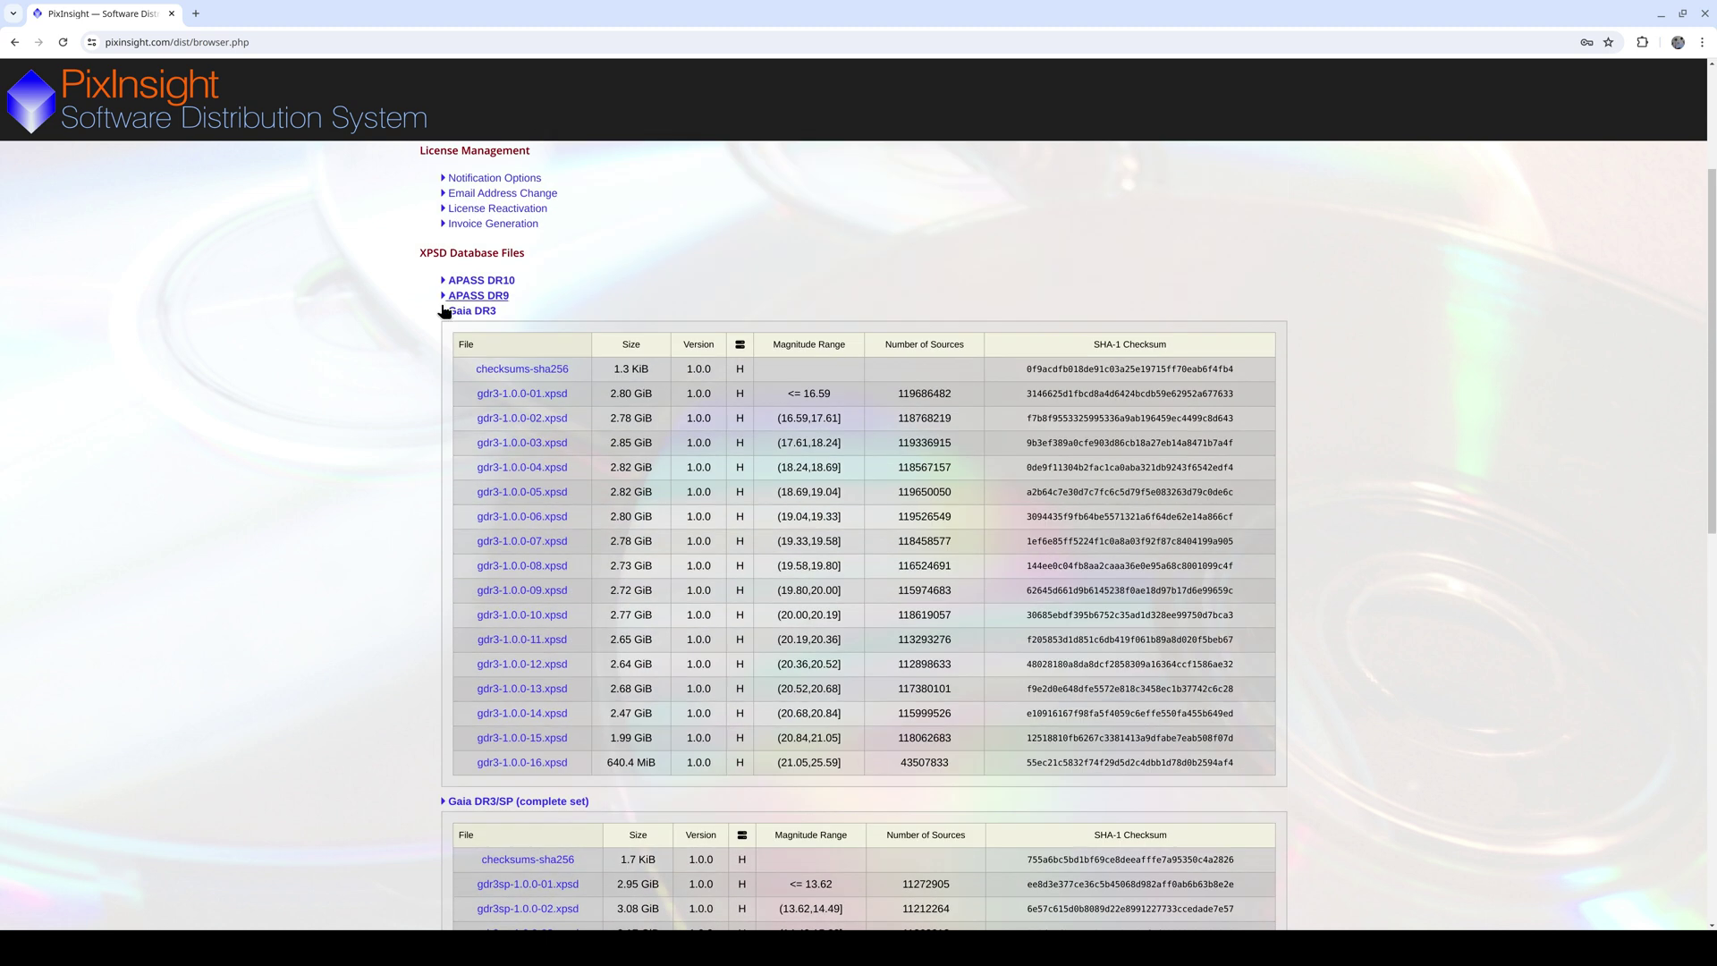
pyautogui.click(444, 310)
pyautogui.click(447, 327)
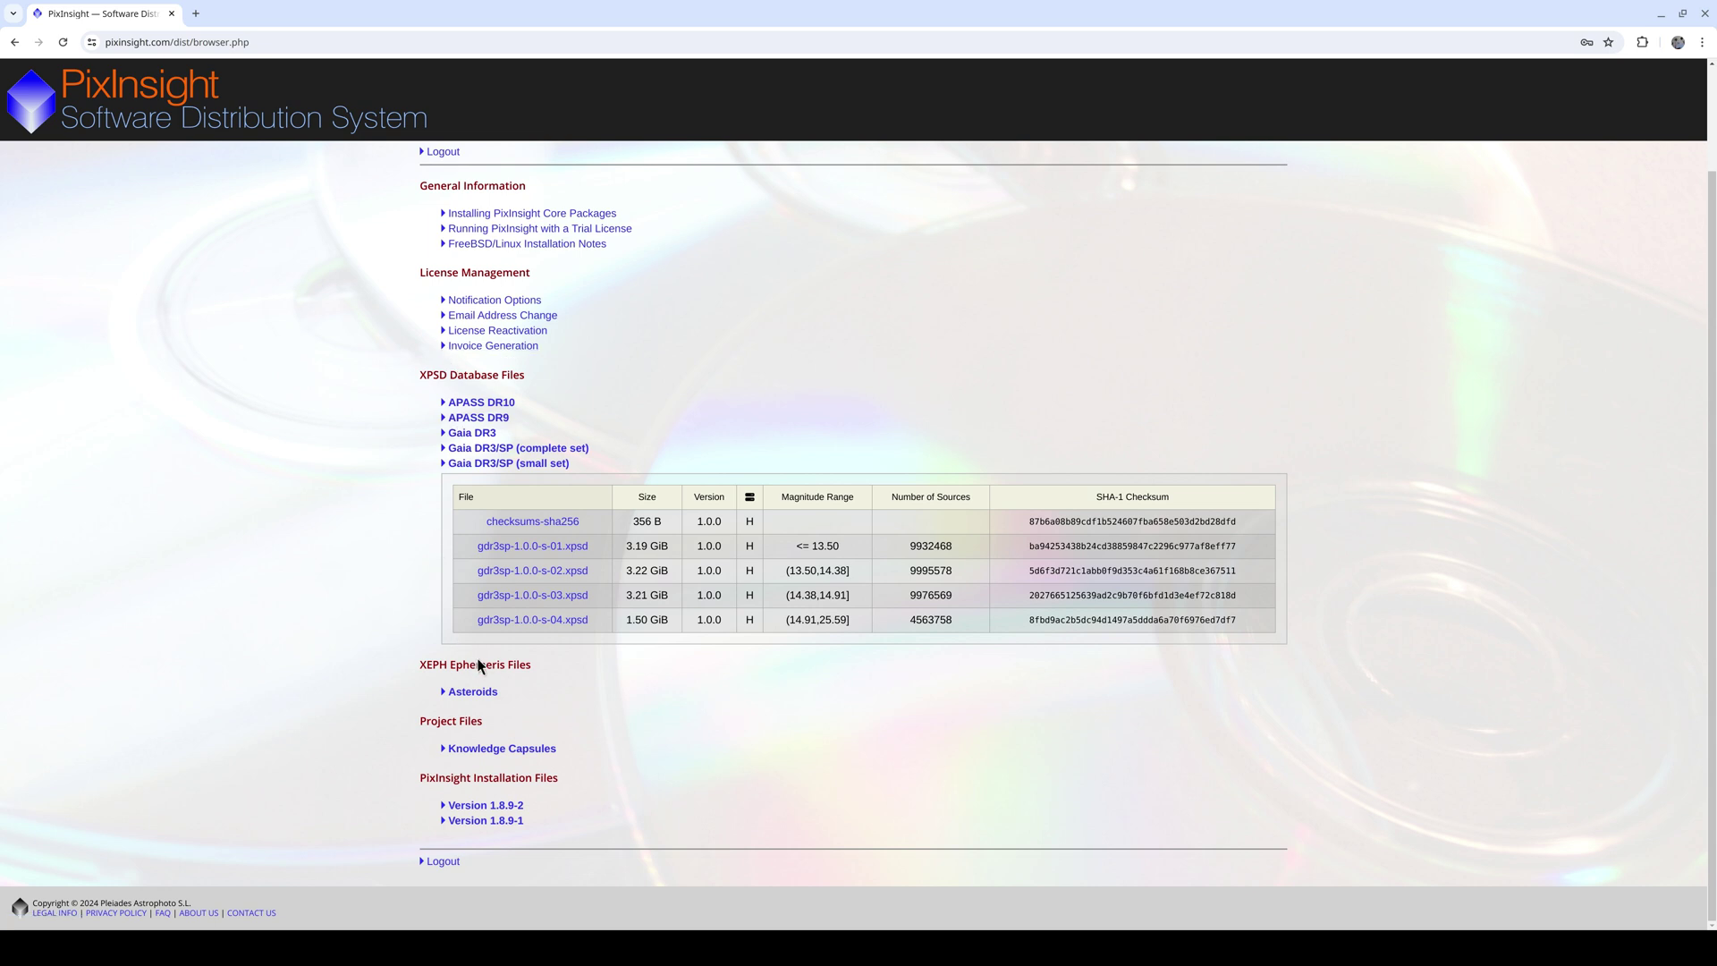
pyautogui.click(479, 691)
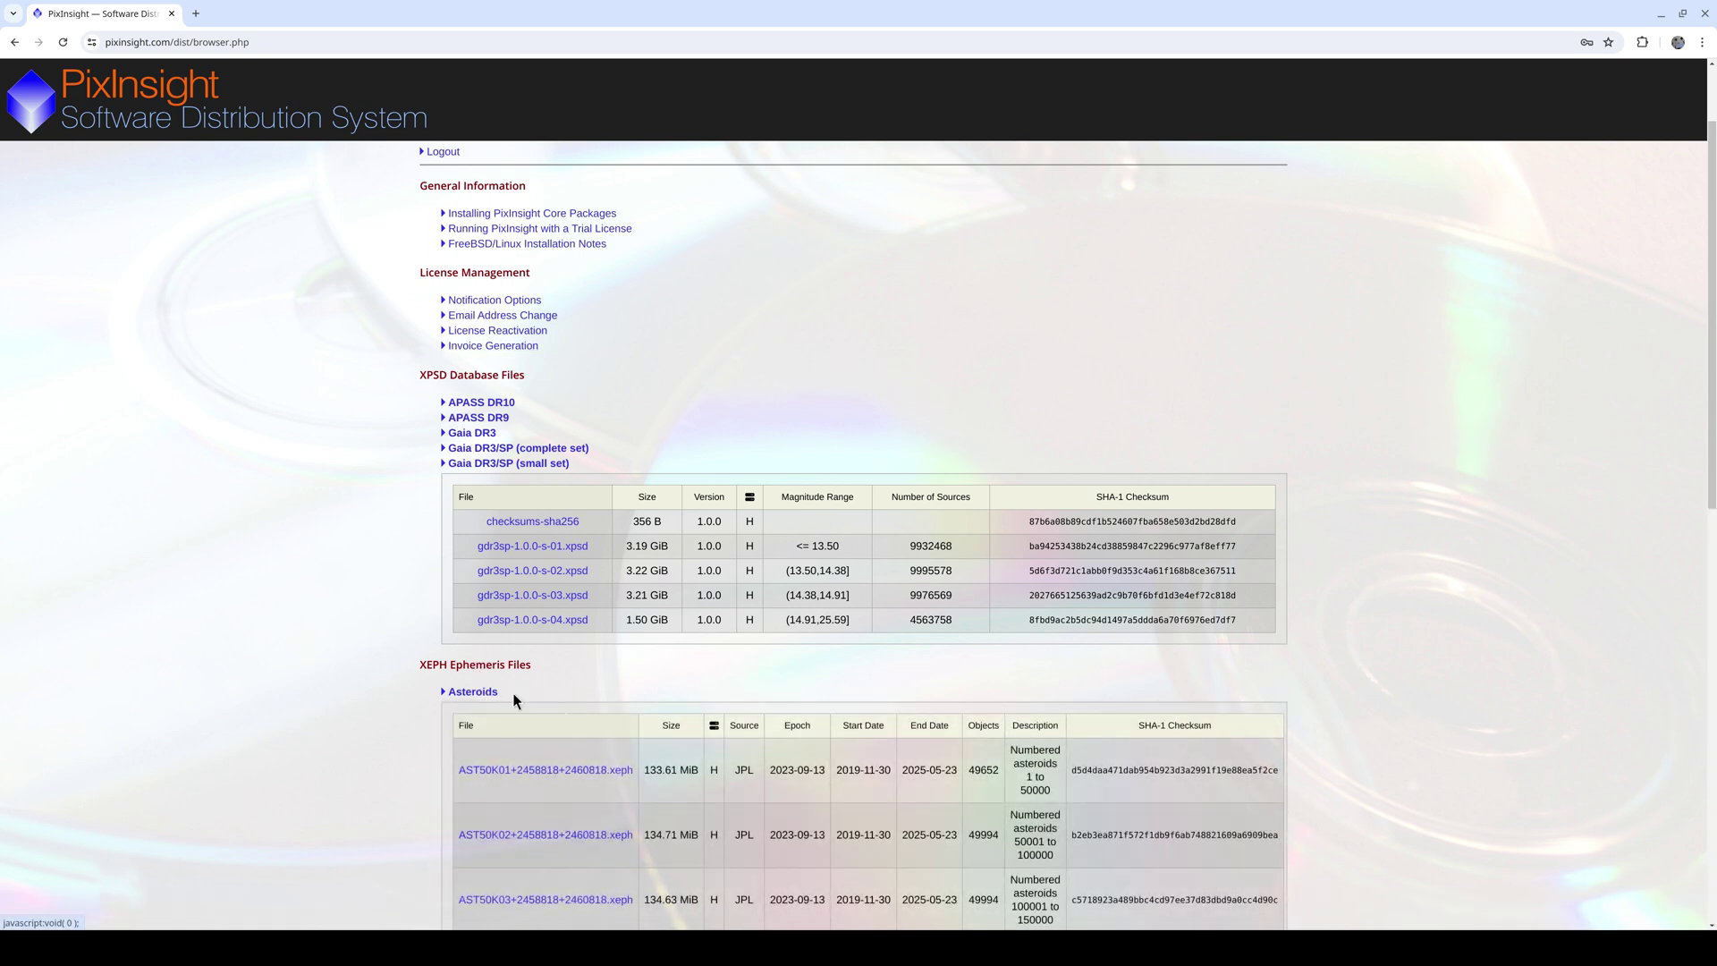
# Scroll through the Asteroids XEPH ephemeris file table
pyautogui.scroll(-5, 598, 700)
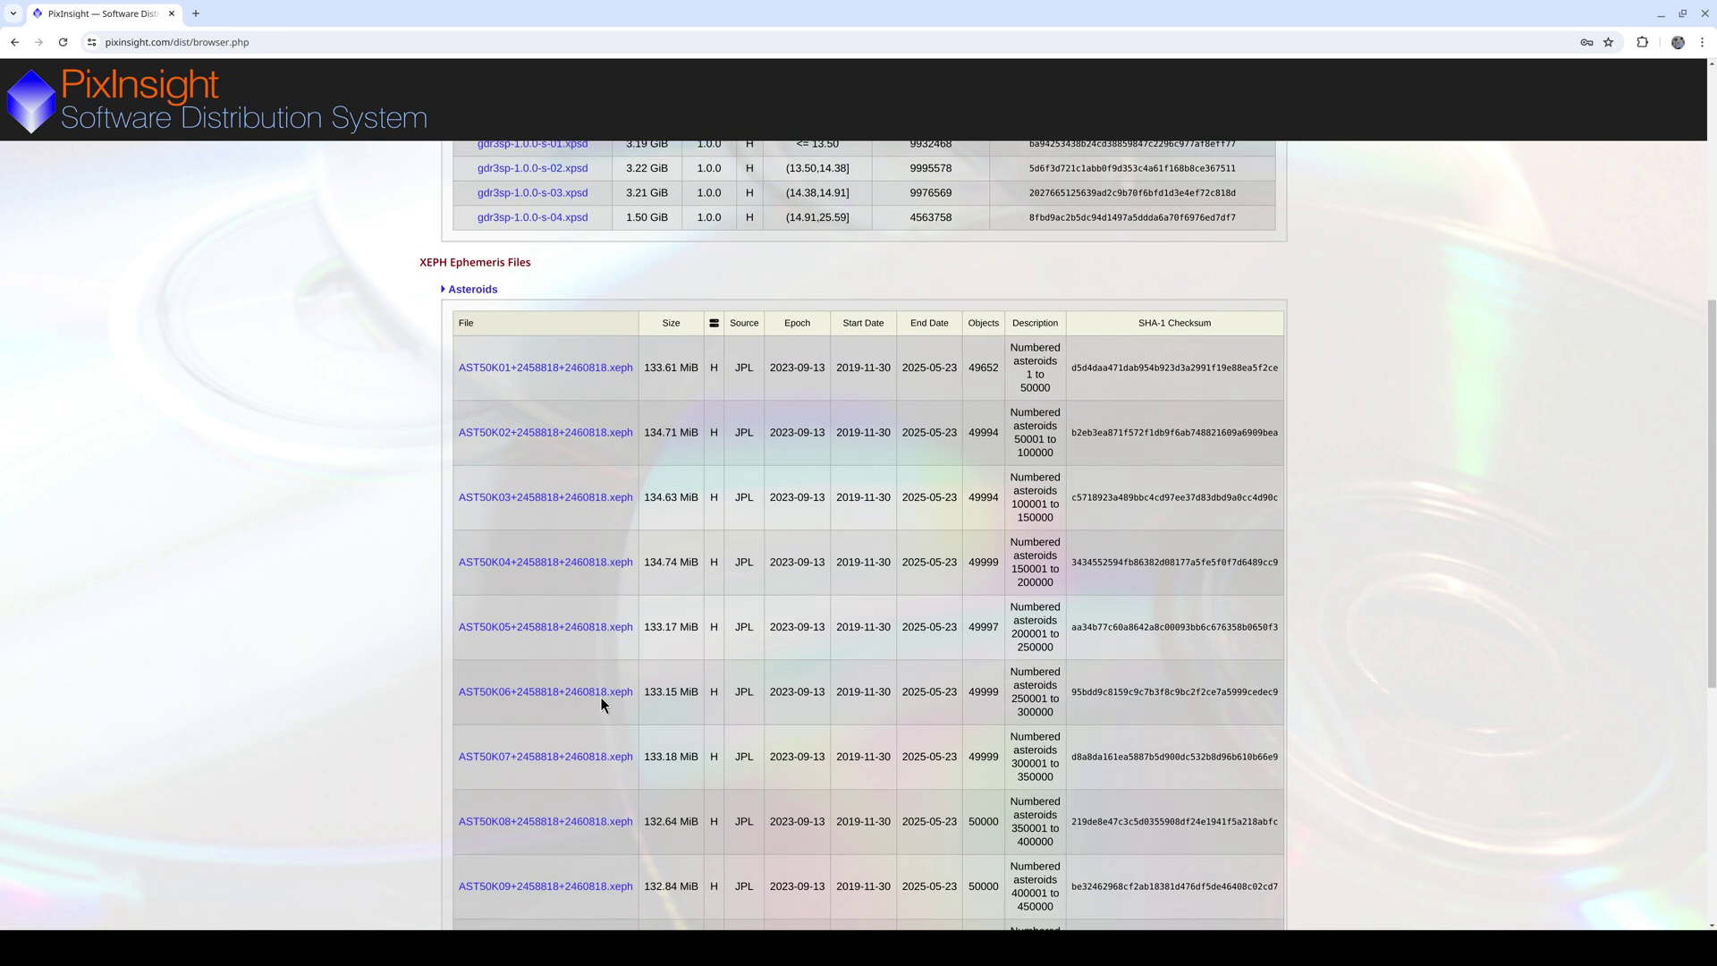
pyautogui.scroll(-1, 602, 700)
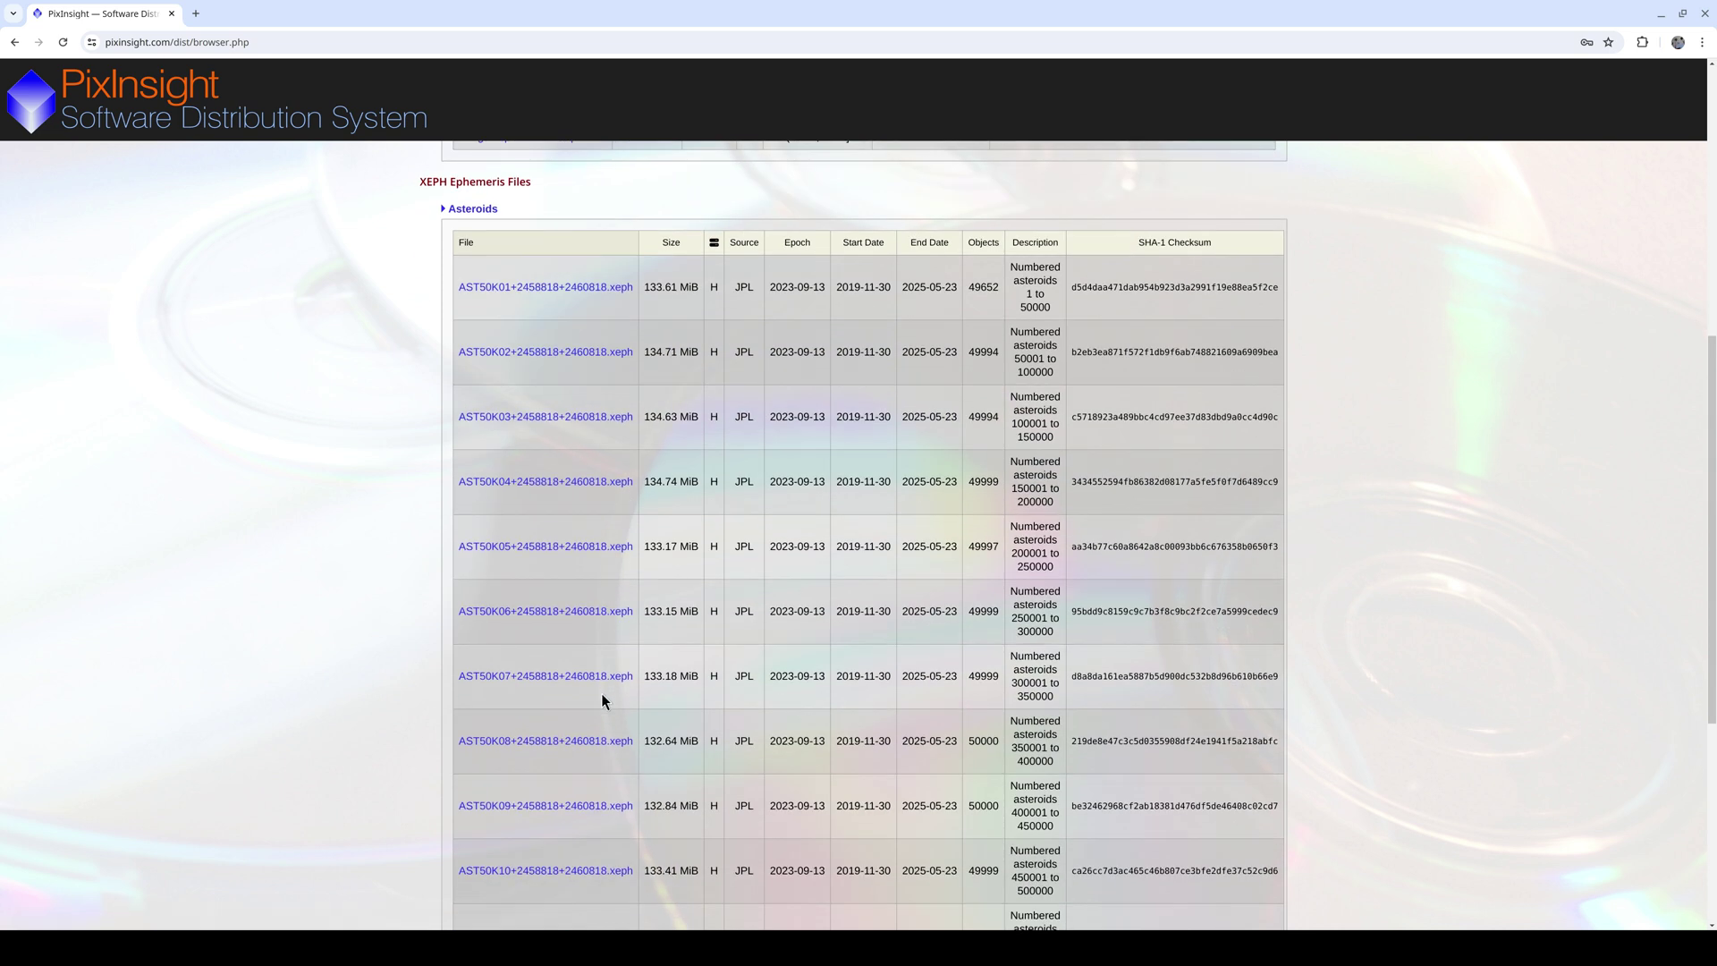
pyautogui.scroll(-1, 601, 694)
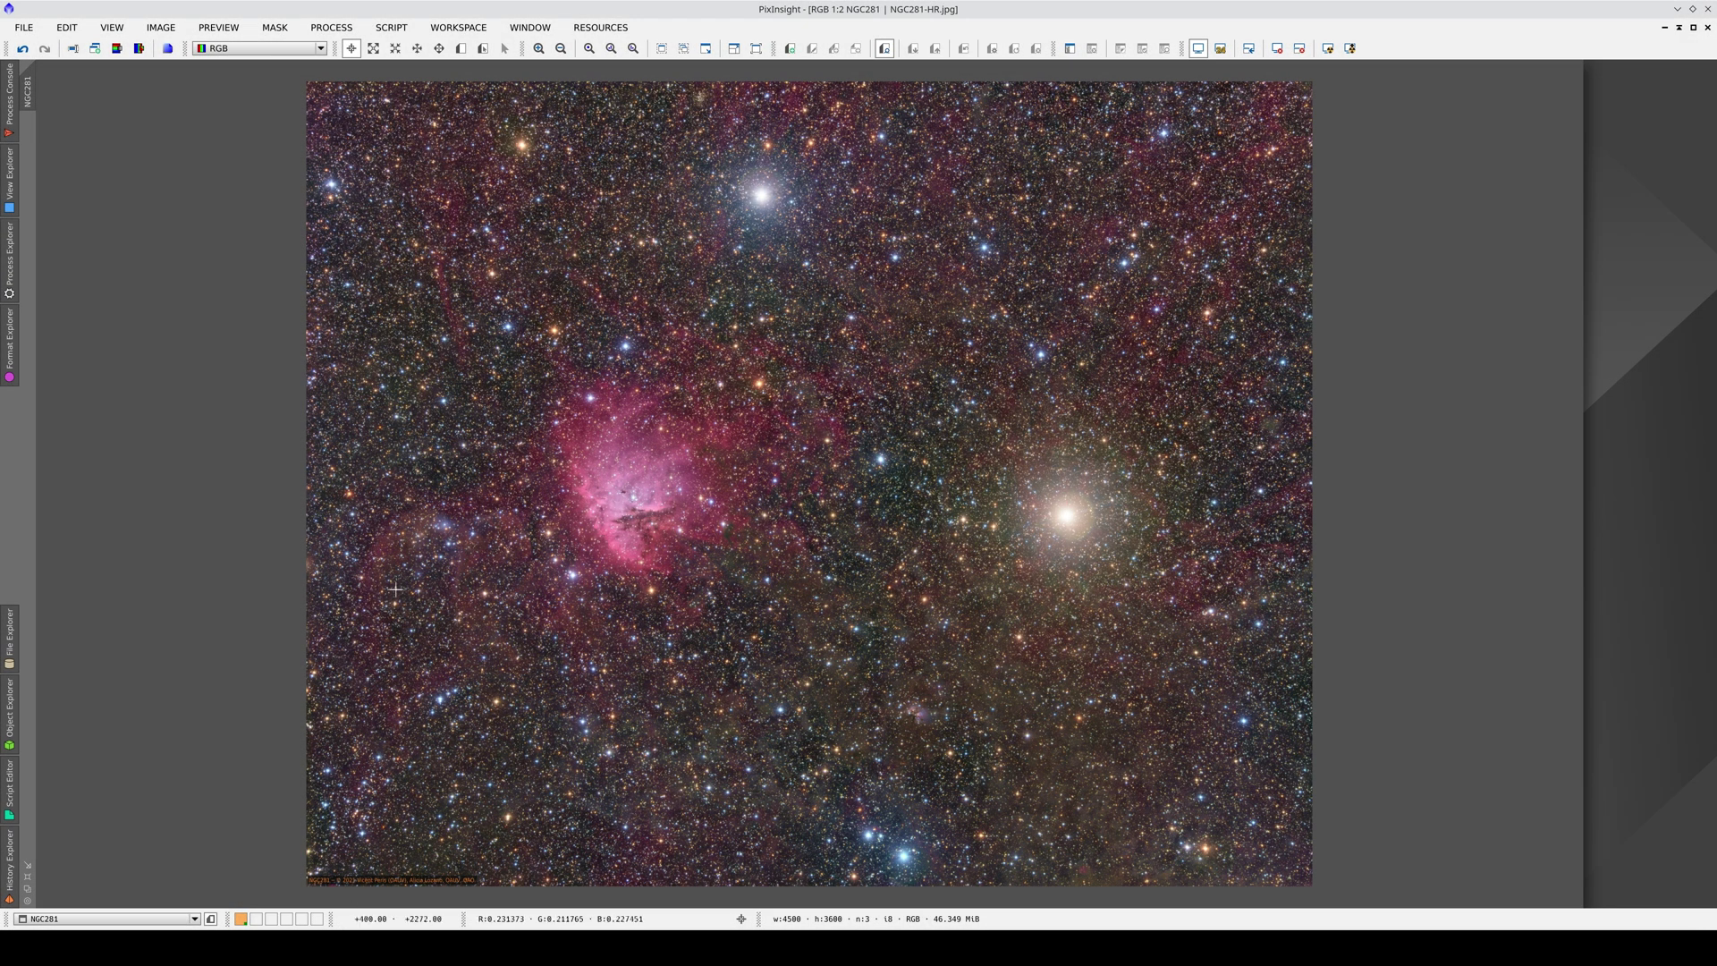
# Launch the Gaia process from the Astrometry category and open its preferences
pyautogui.click(10, 278)
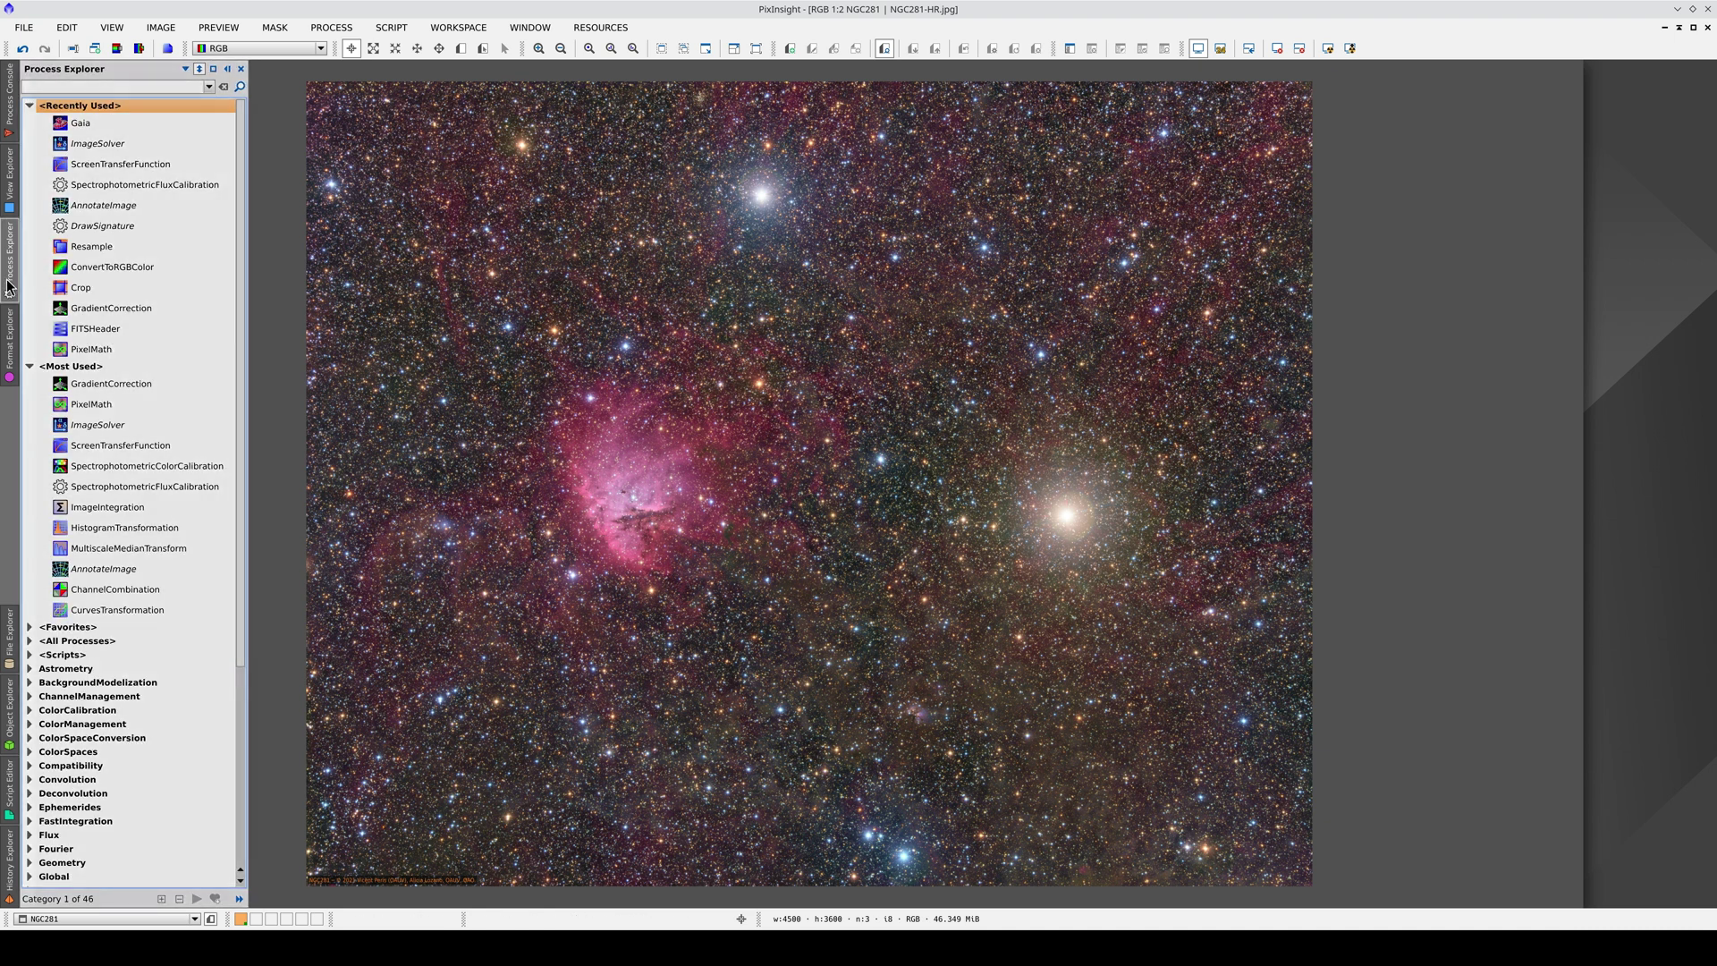
pyautogui.click(30, 669)
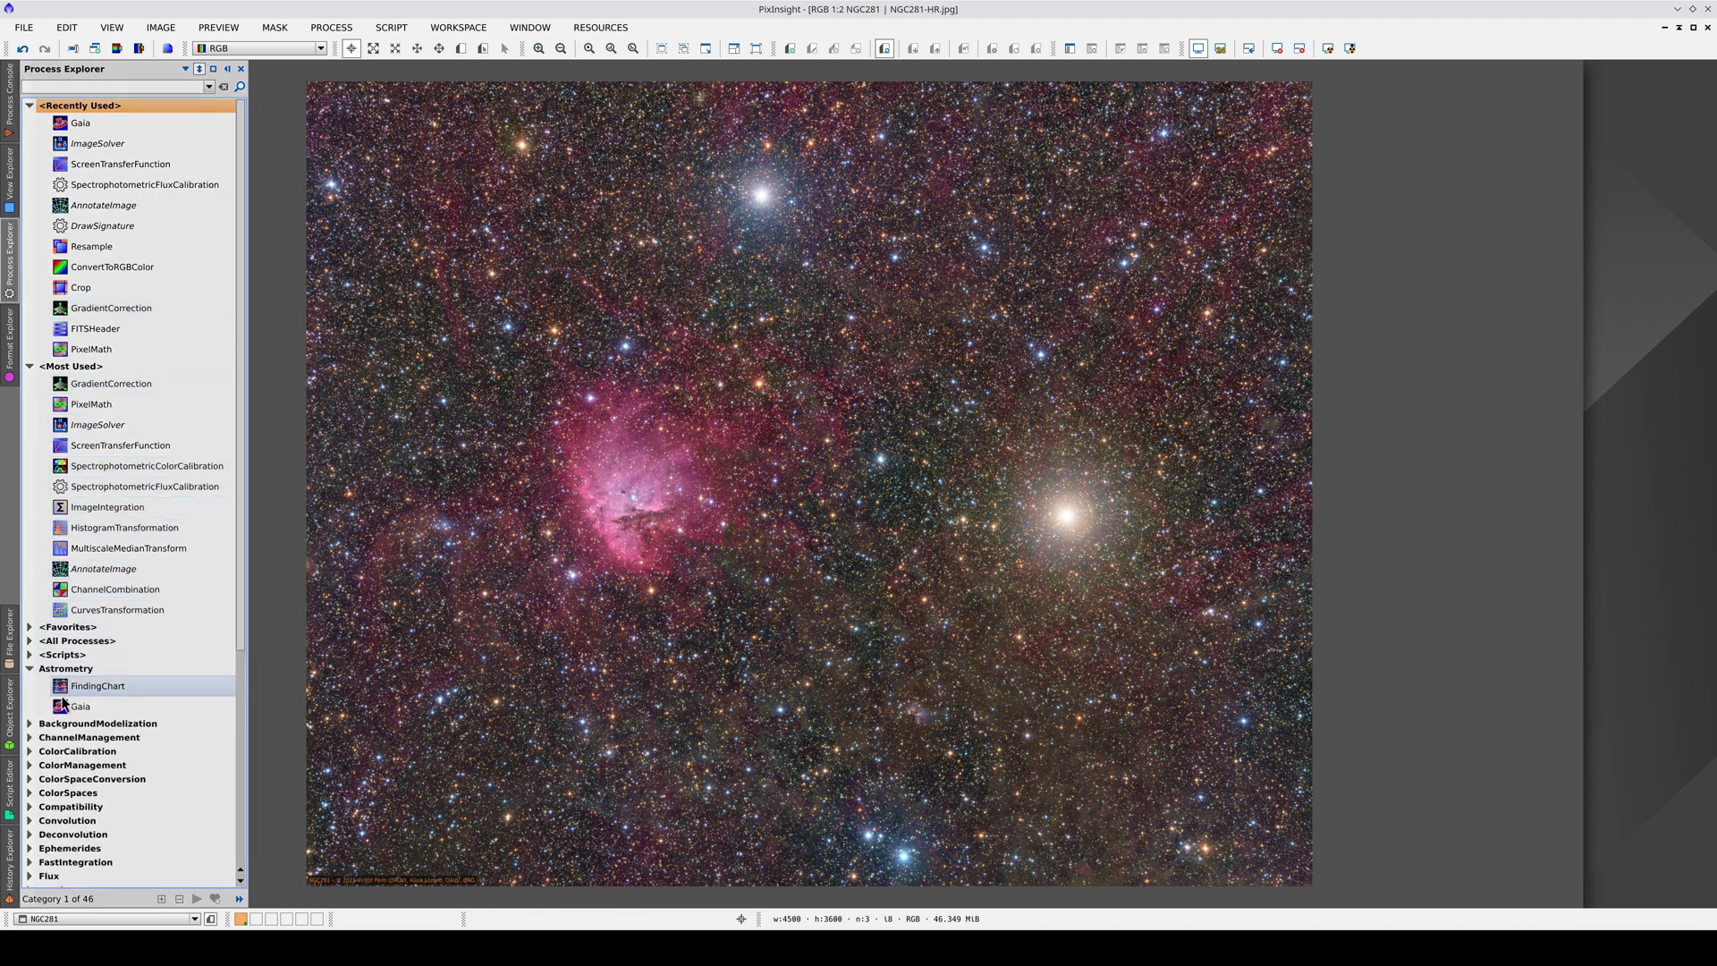
pyautogui.doubleClick(98, 707)
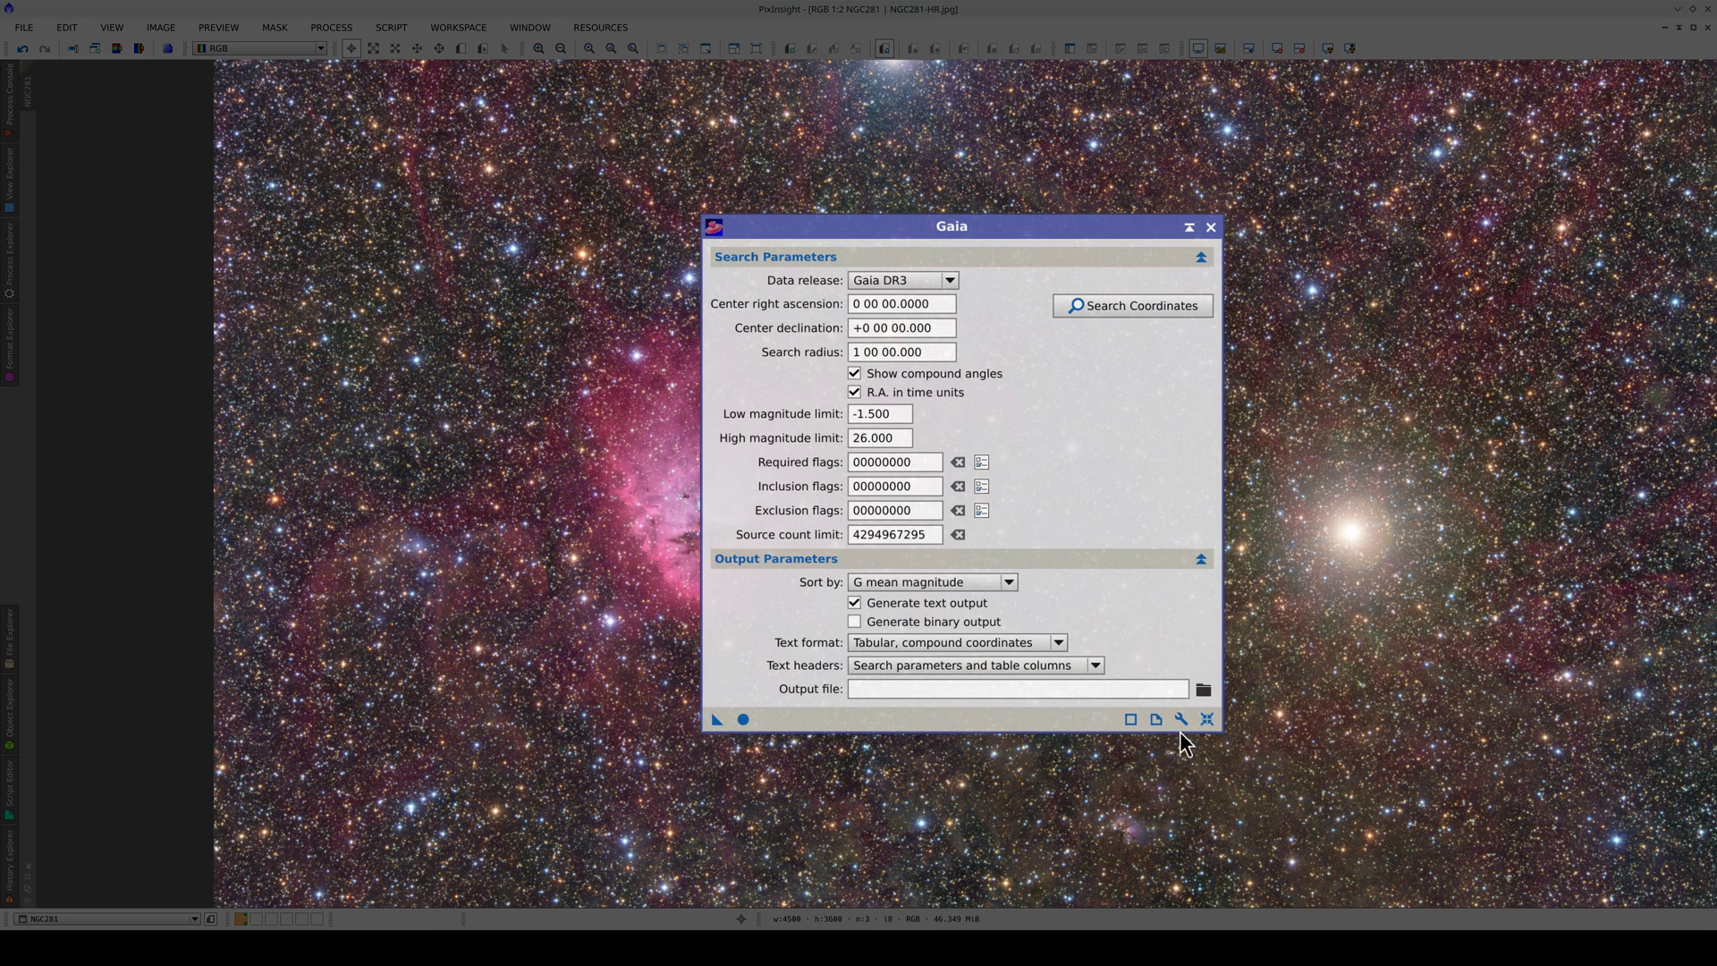
pyautogui.click(1181, 719)
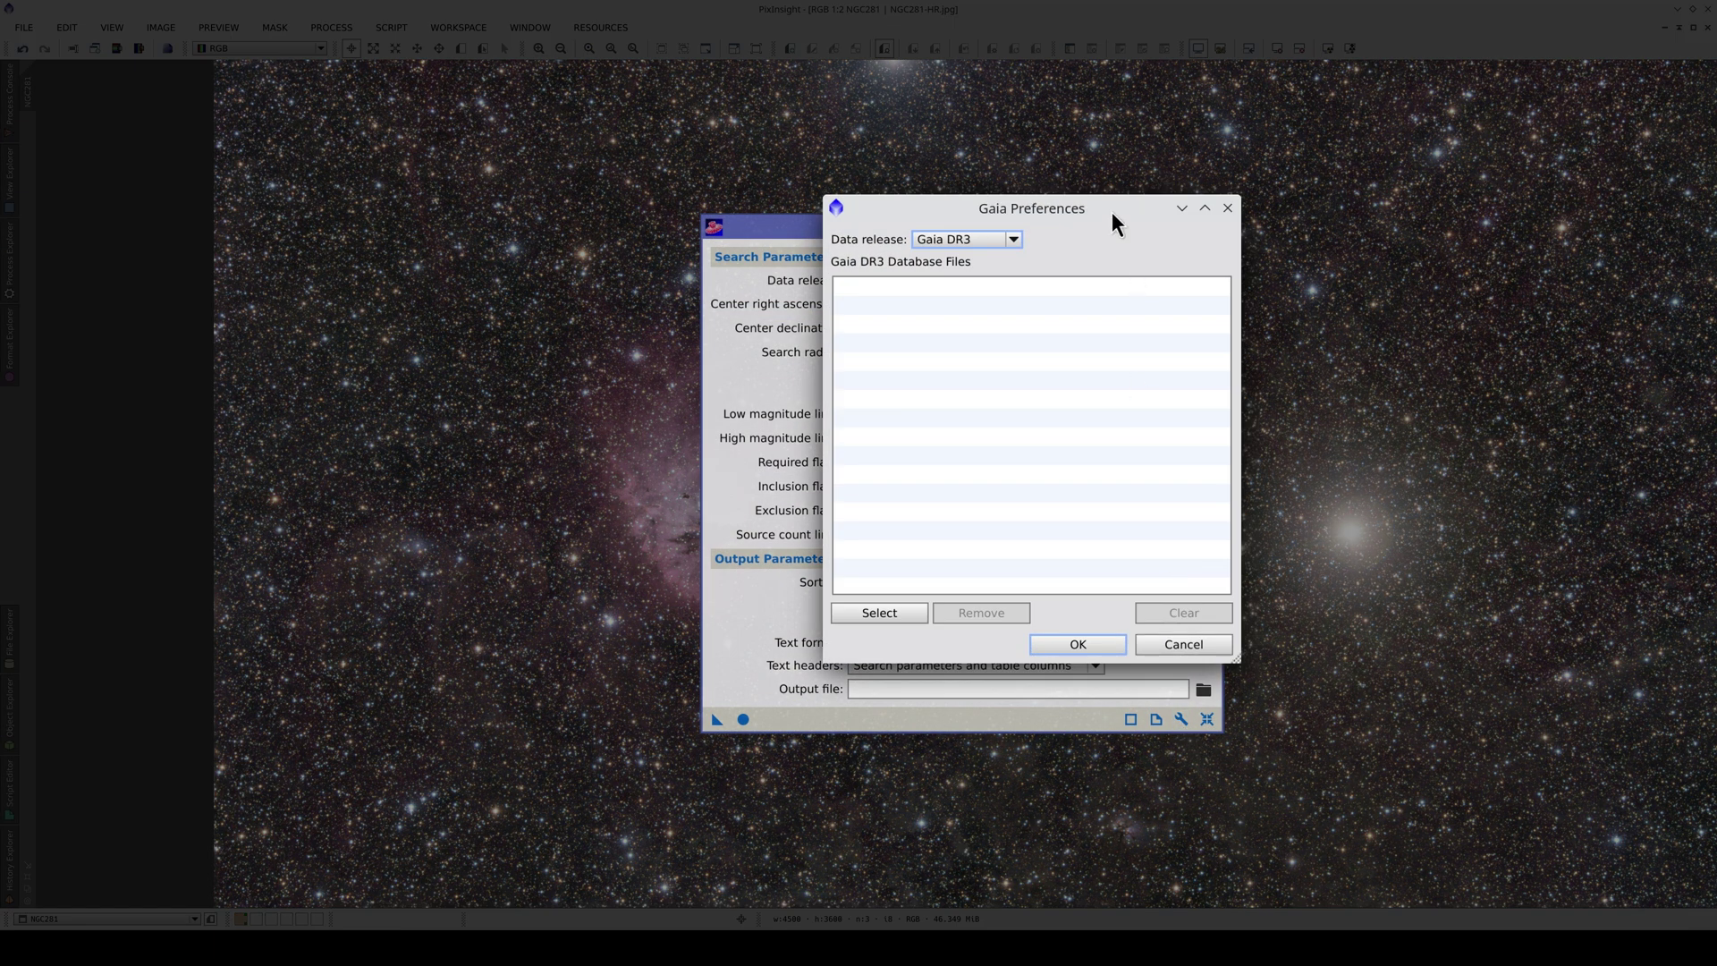
pyautogui.moveTo(1109, 223); pyautogui.dragTo(543, 228)
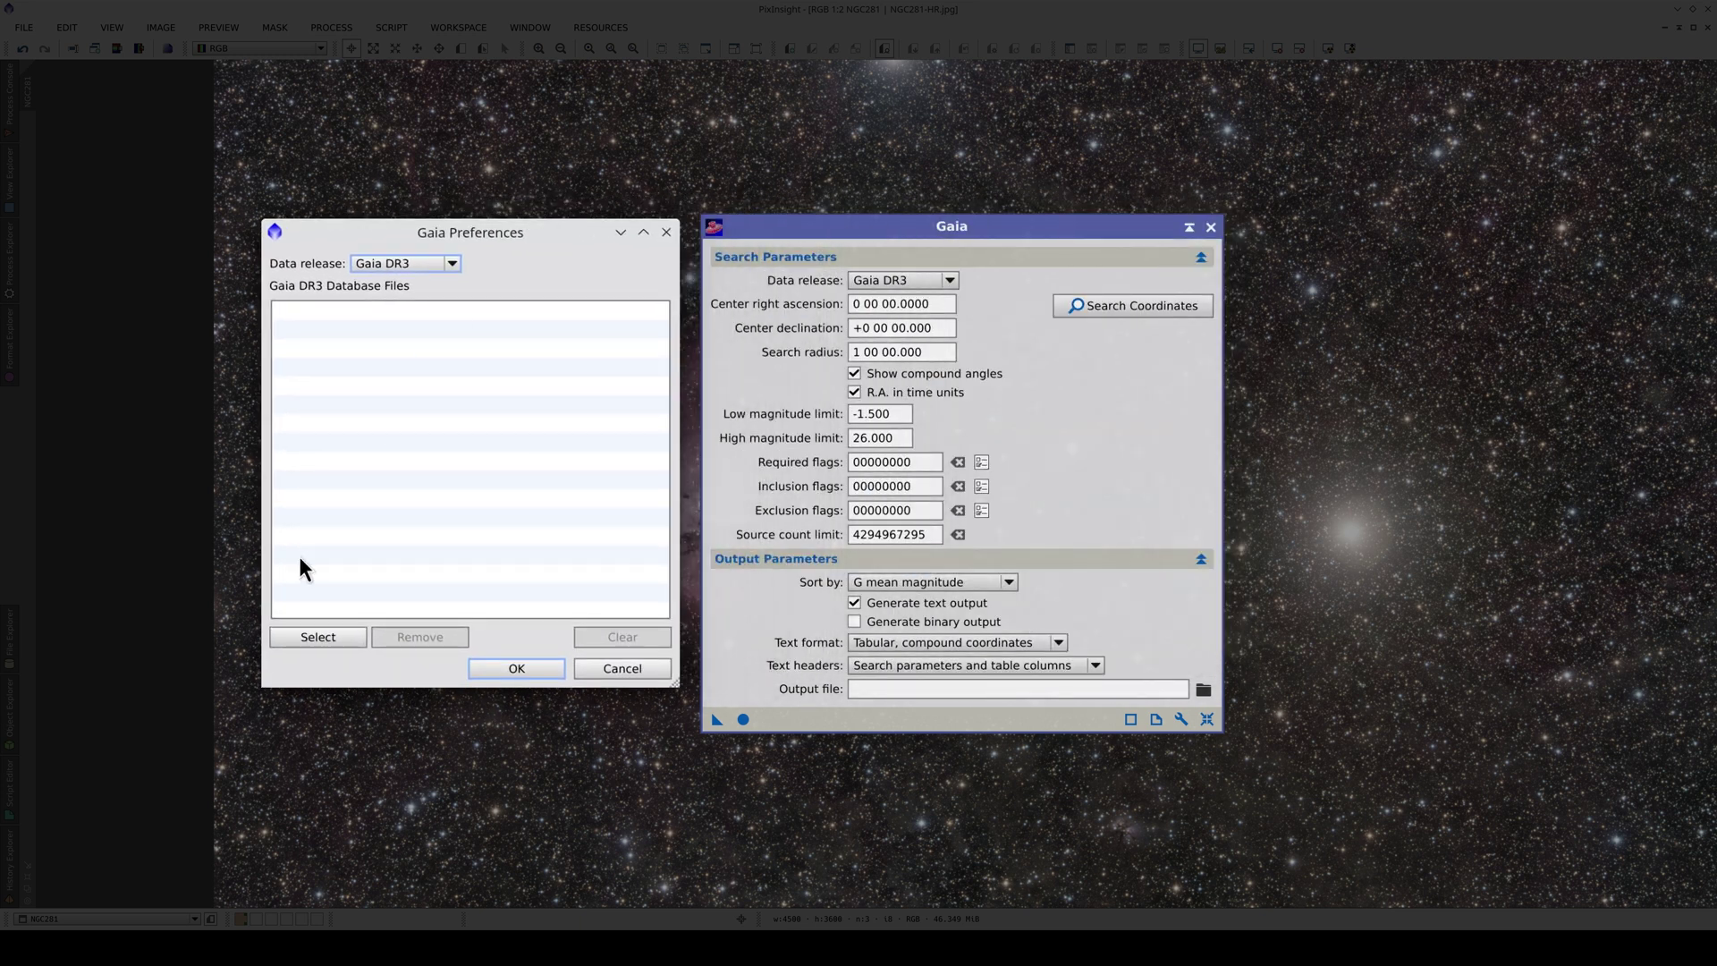
# Register the 16 Gaia DR3 .xpsd files from the catalogs/Gaia-DR3 folder
pyautogui.click(319, 637)
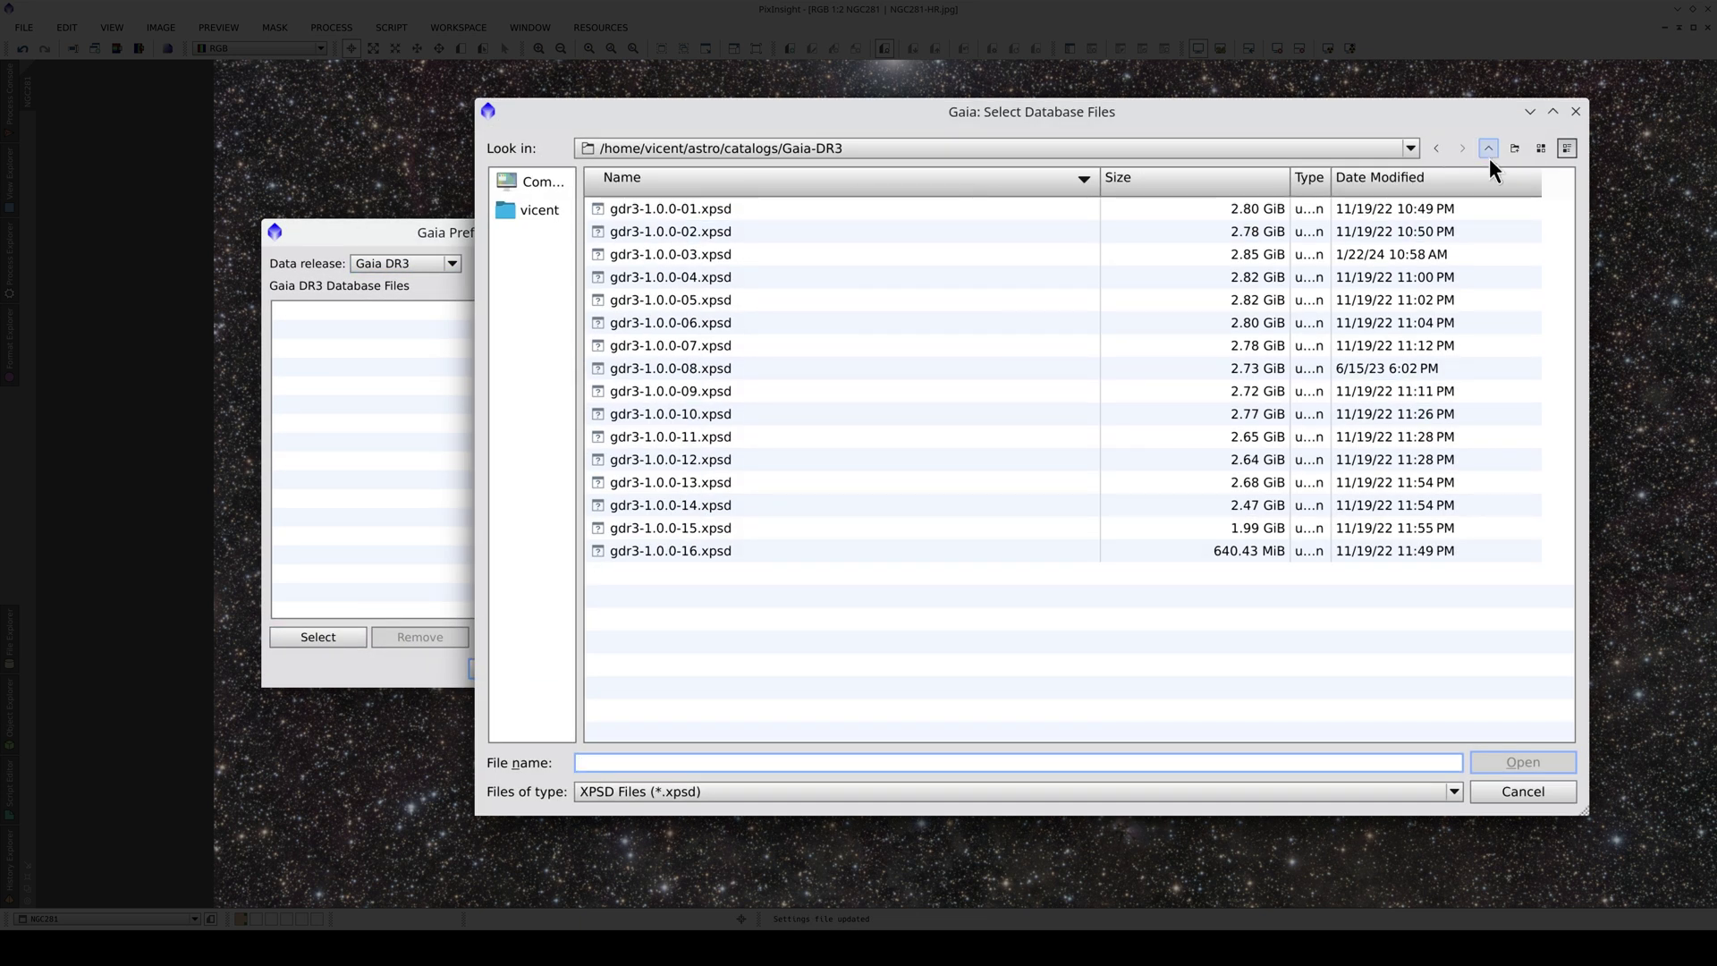
pyautogui.click(1488, 149)
pyautogui.click(646, 232)
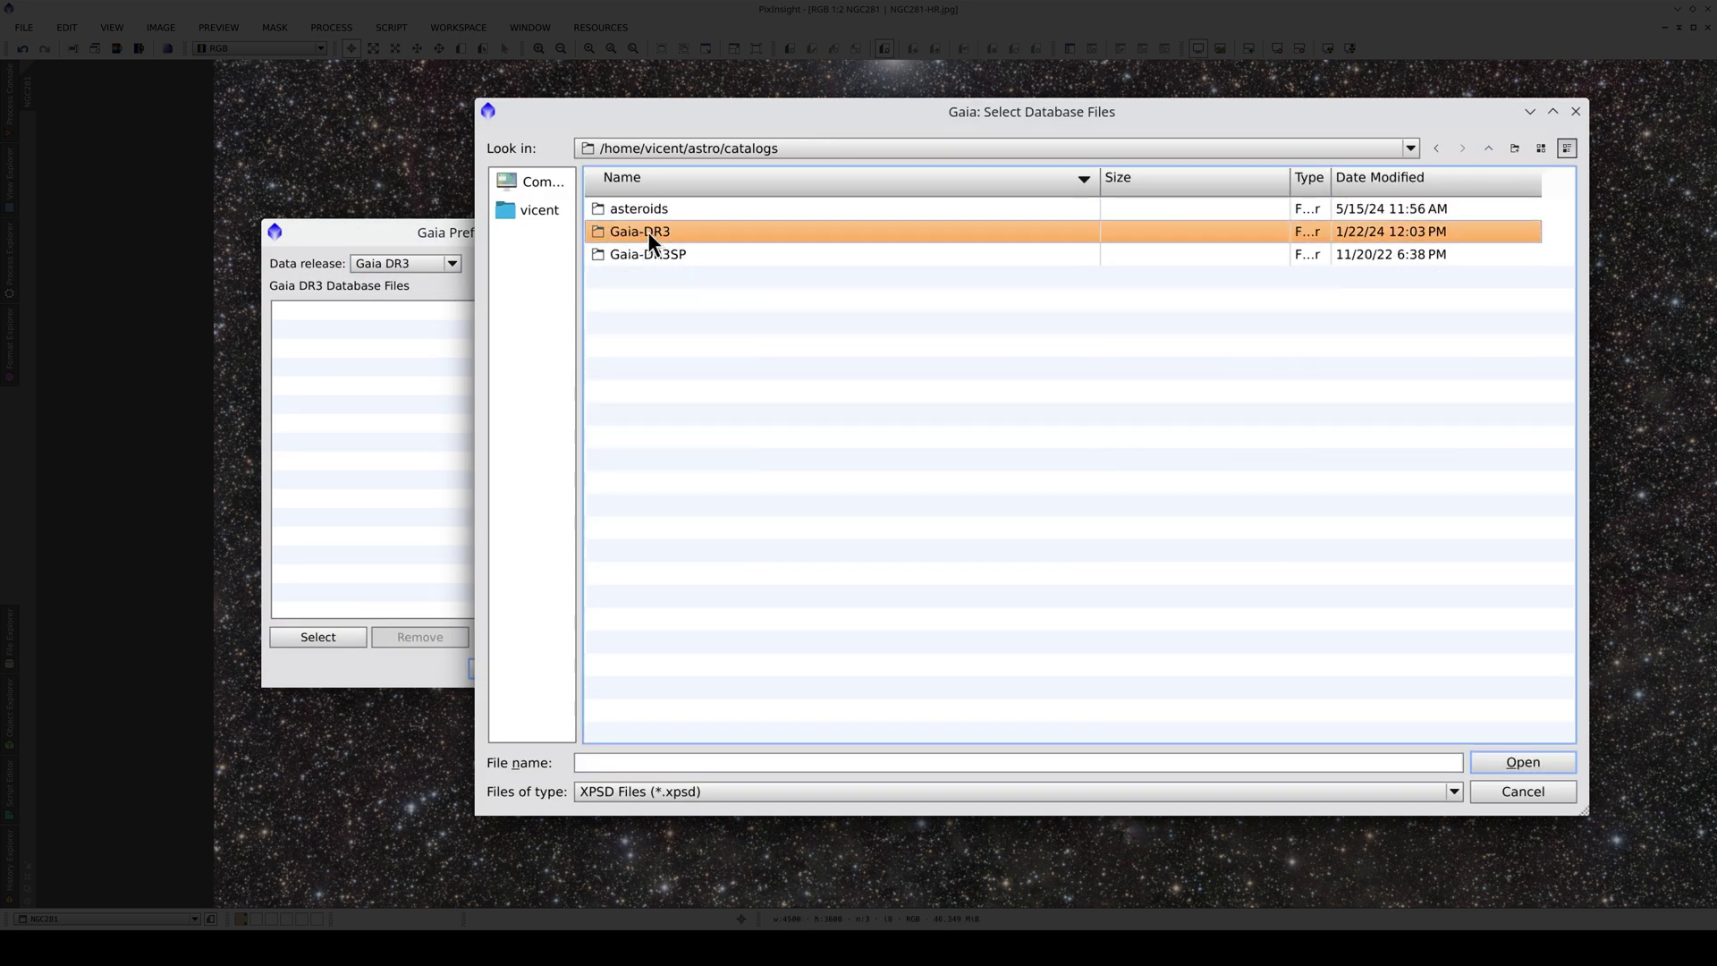
pyautogui.doubleClick(647, 233)
pyautogui.keyDown('shift'); pyautogui.click(683, 553); pyautogui.keyUp('shift')
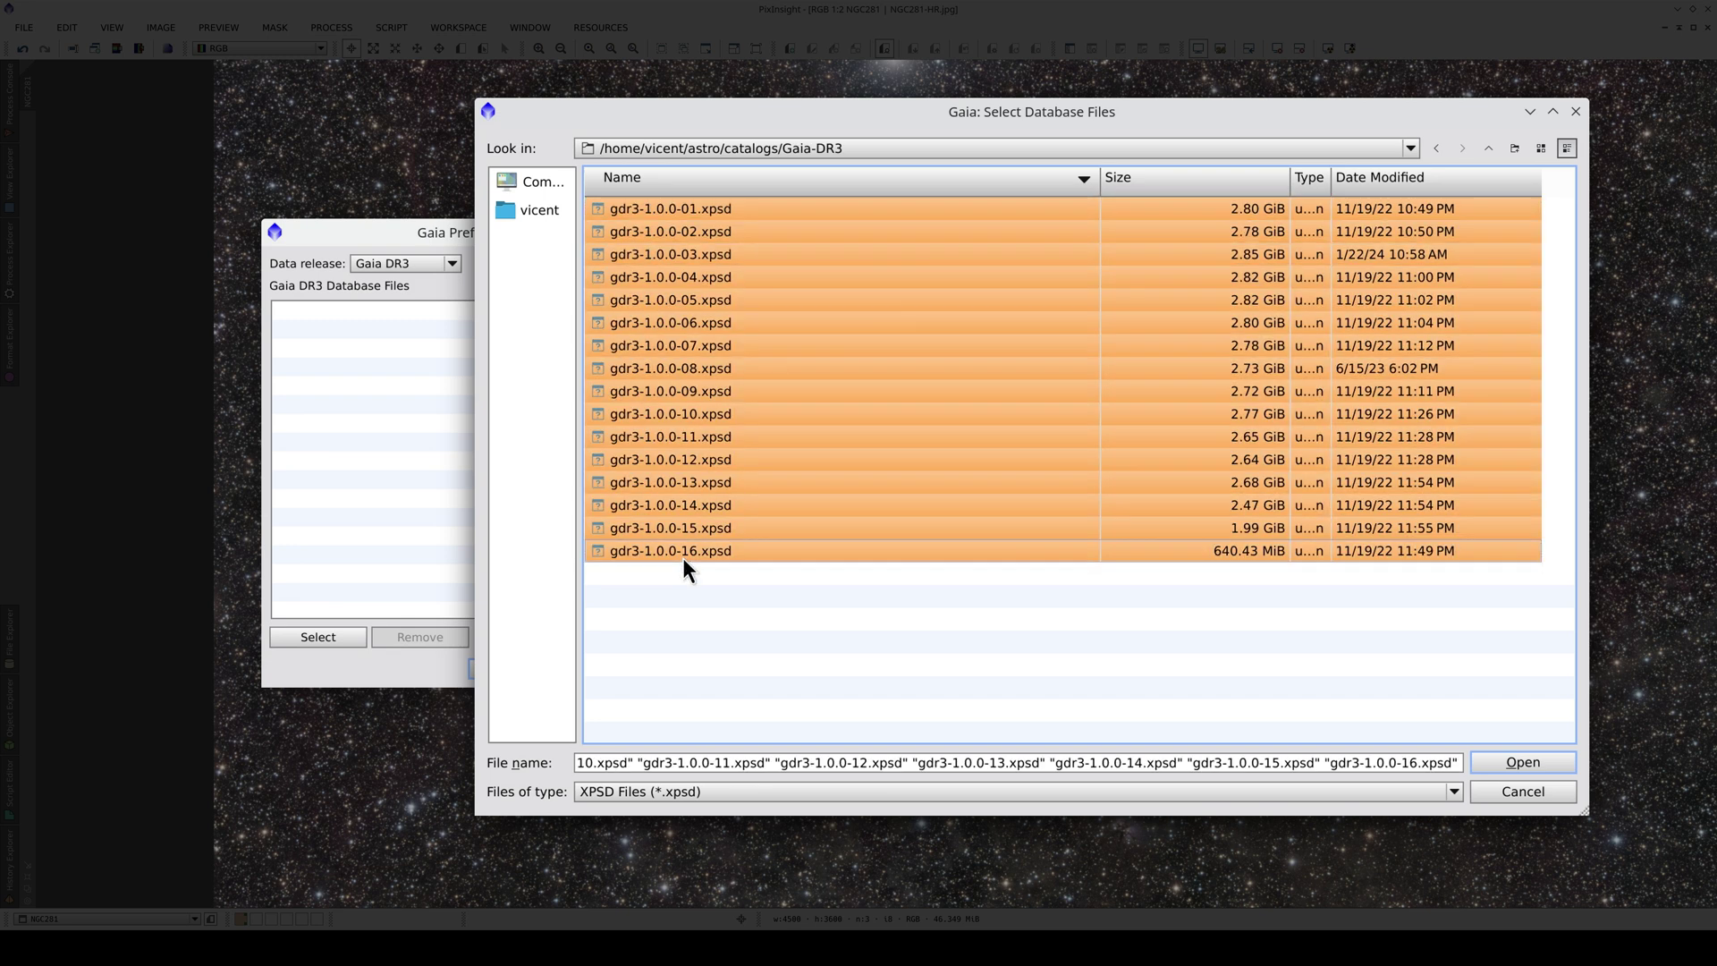
pyautogui.click(1545, 760)
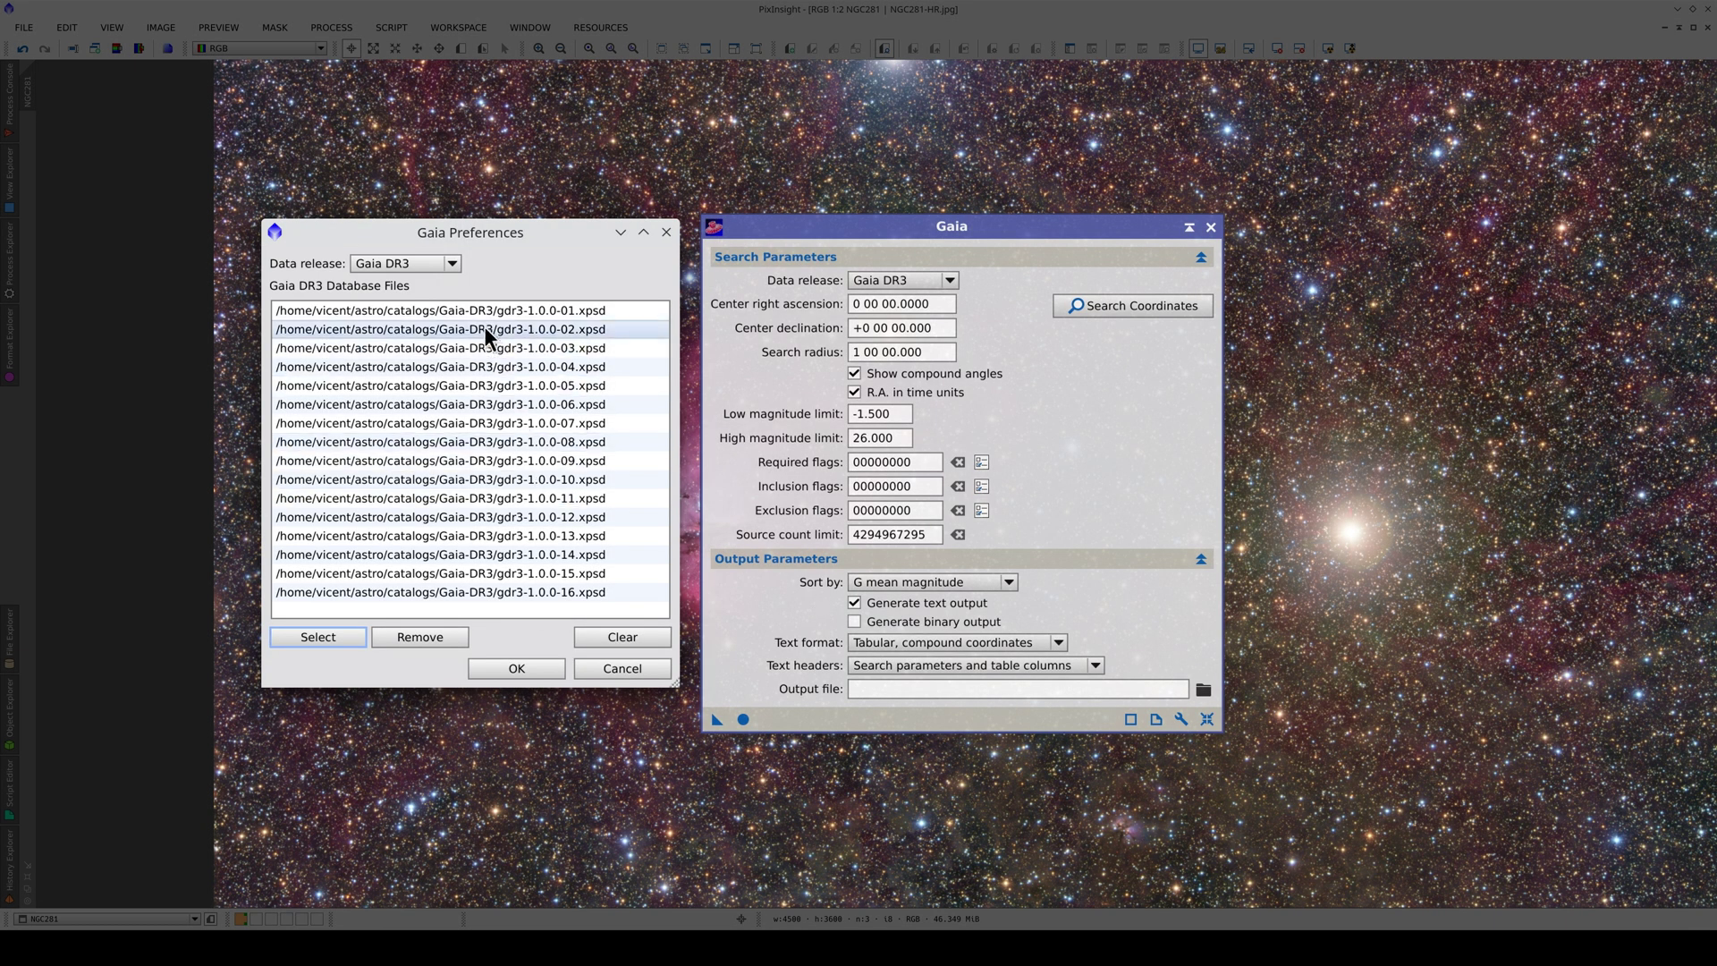
pyautogui.click(434, 266)
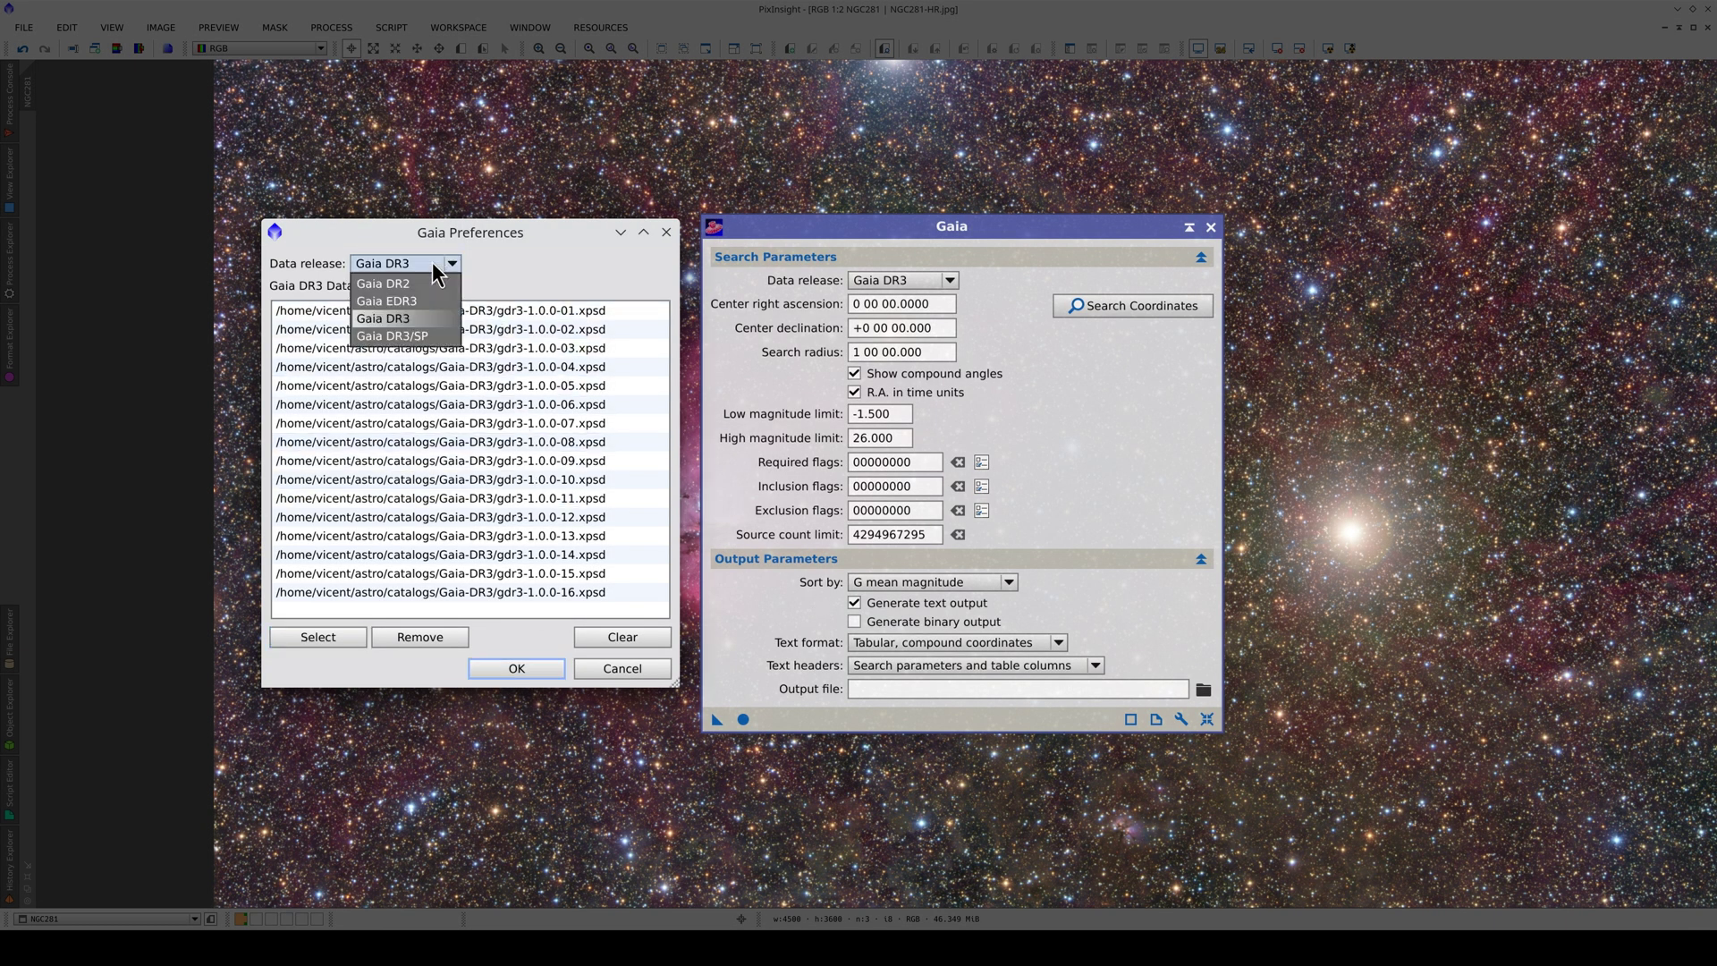
# Register the 20 Gaia DR3/SP files from Gaia-DR3SP/big, save the preferences and close Gaia
pyautogui.click(433, 335)
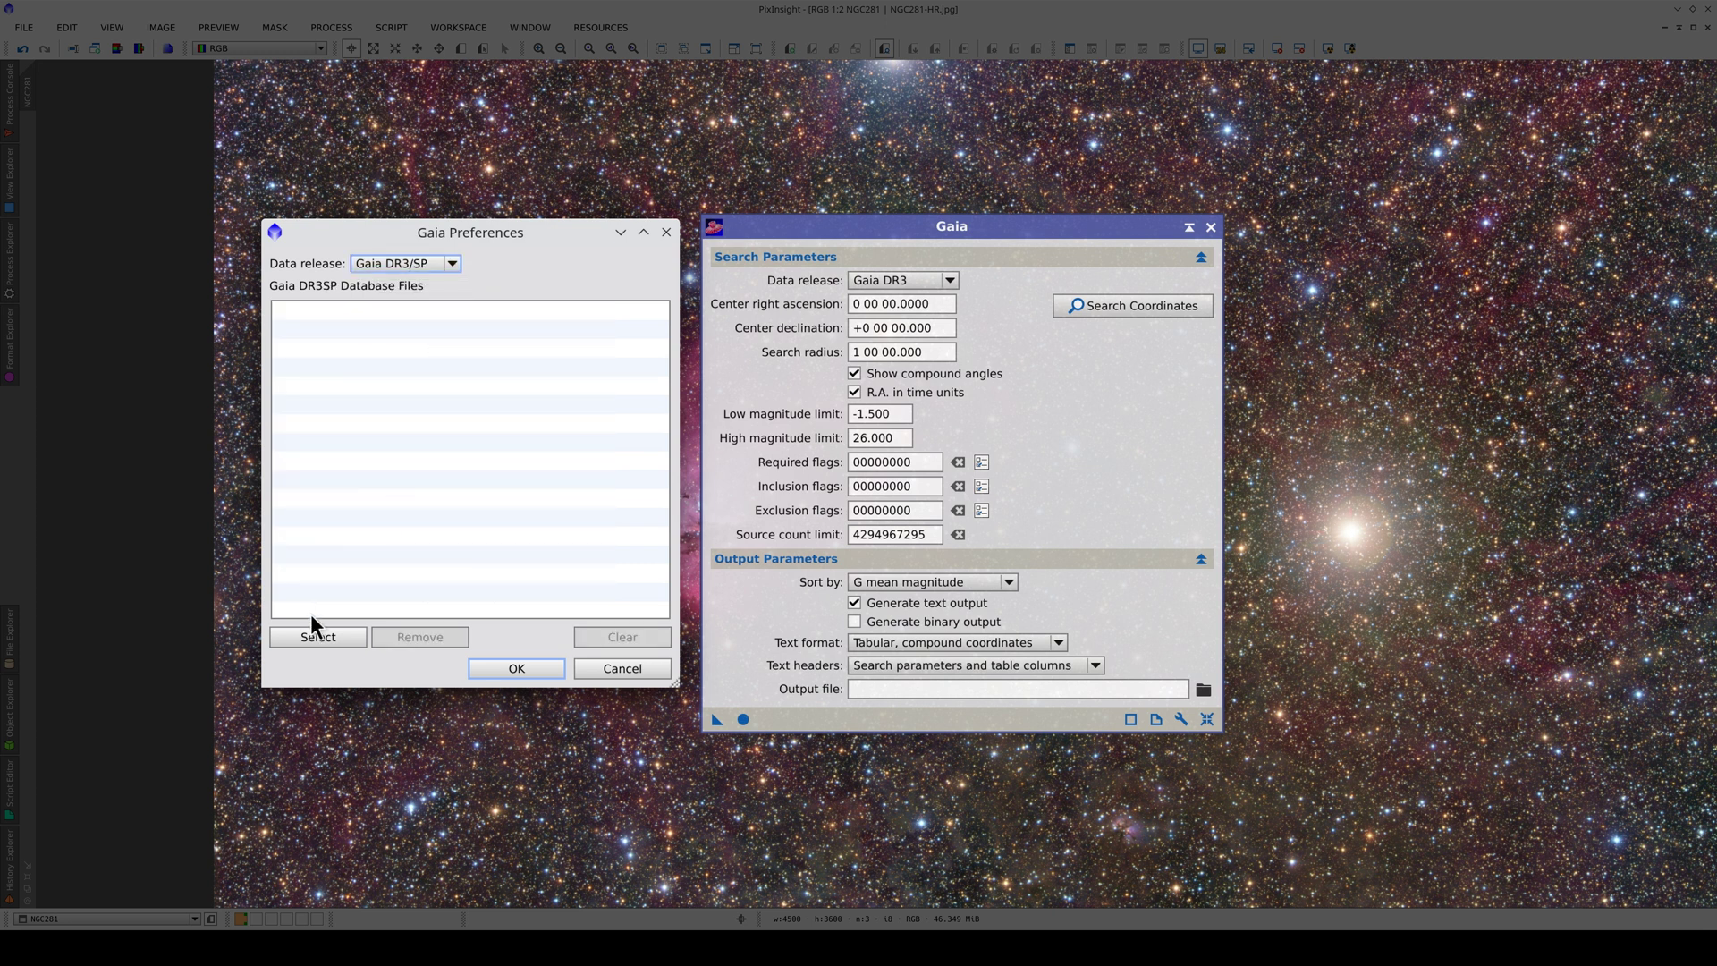
pyautogui.click(315, 637)
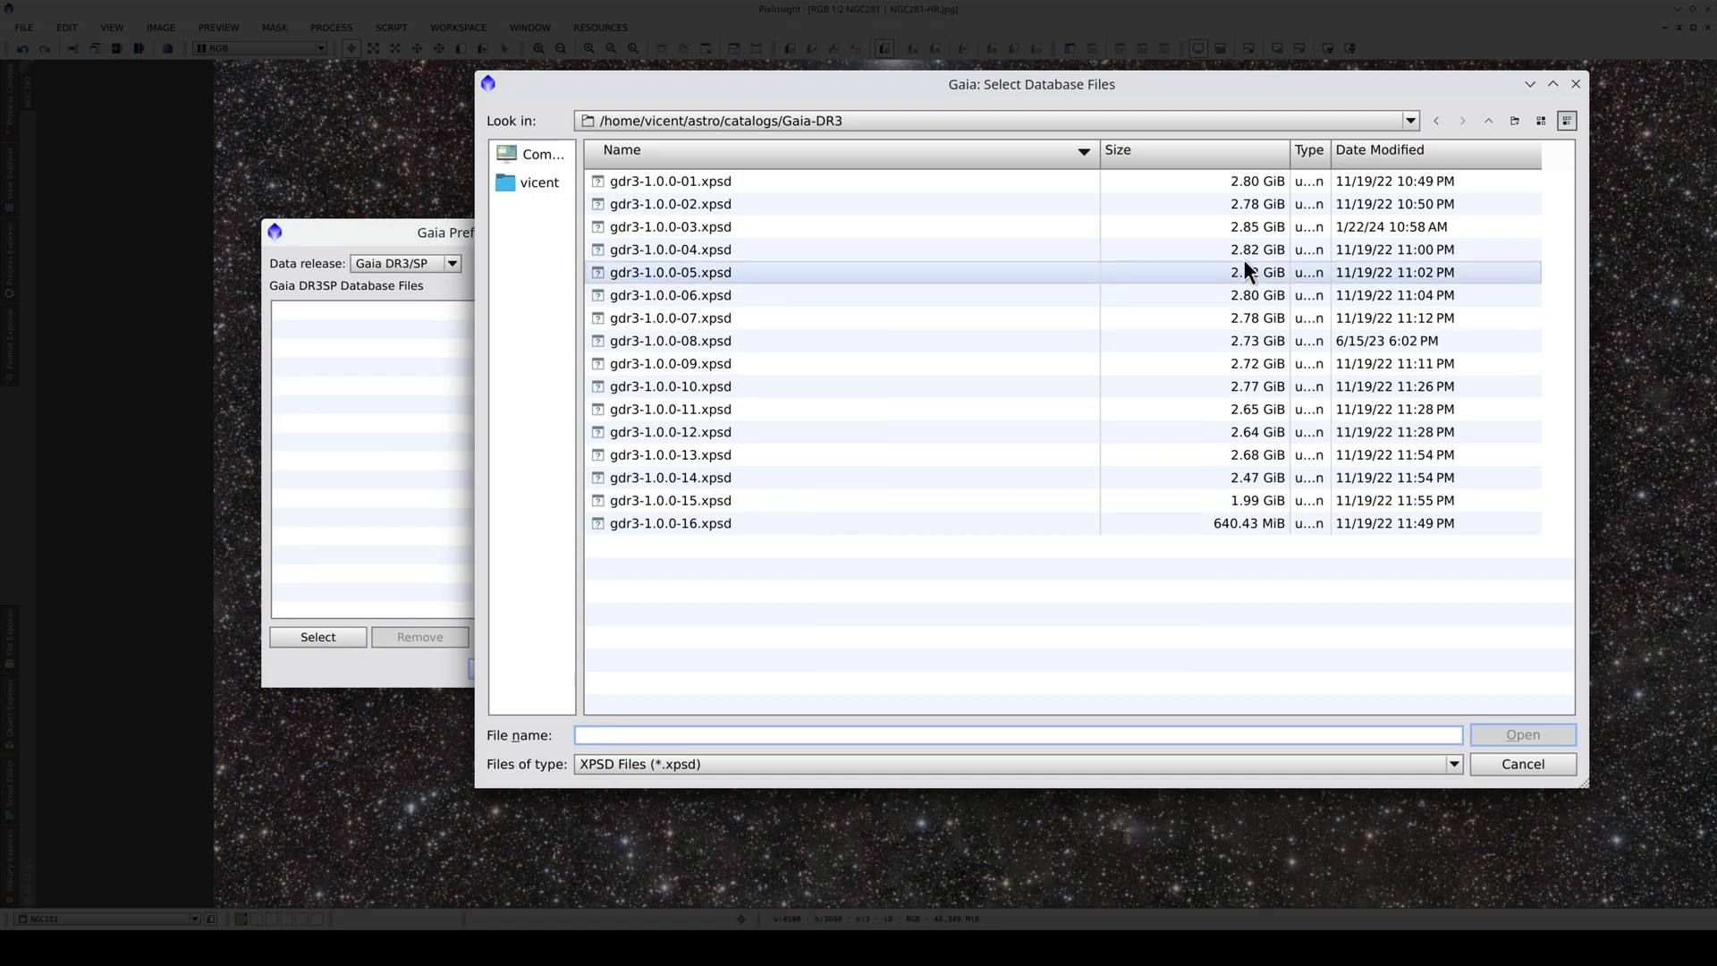
pyautogui.click(1489, 121)
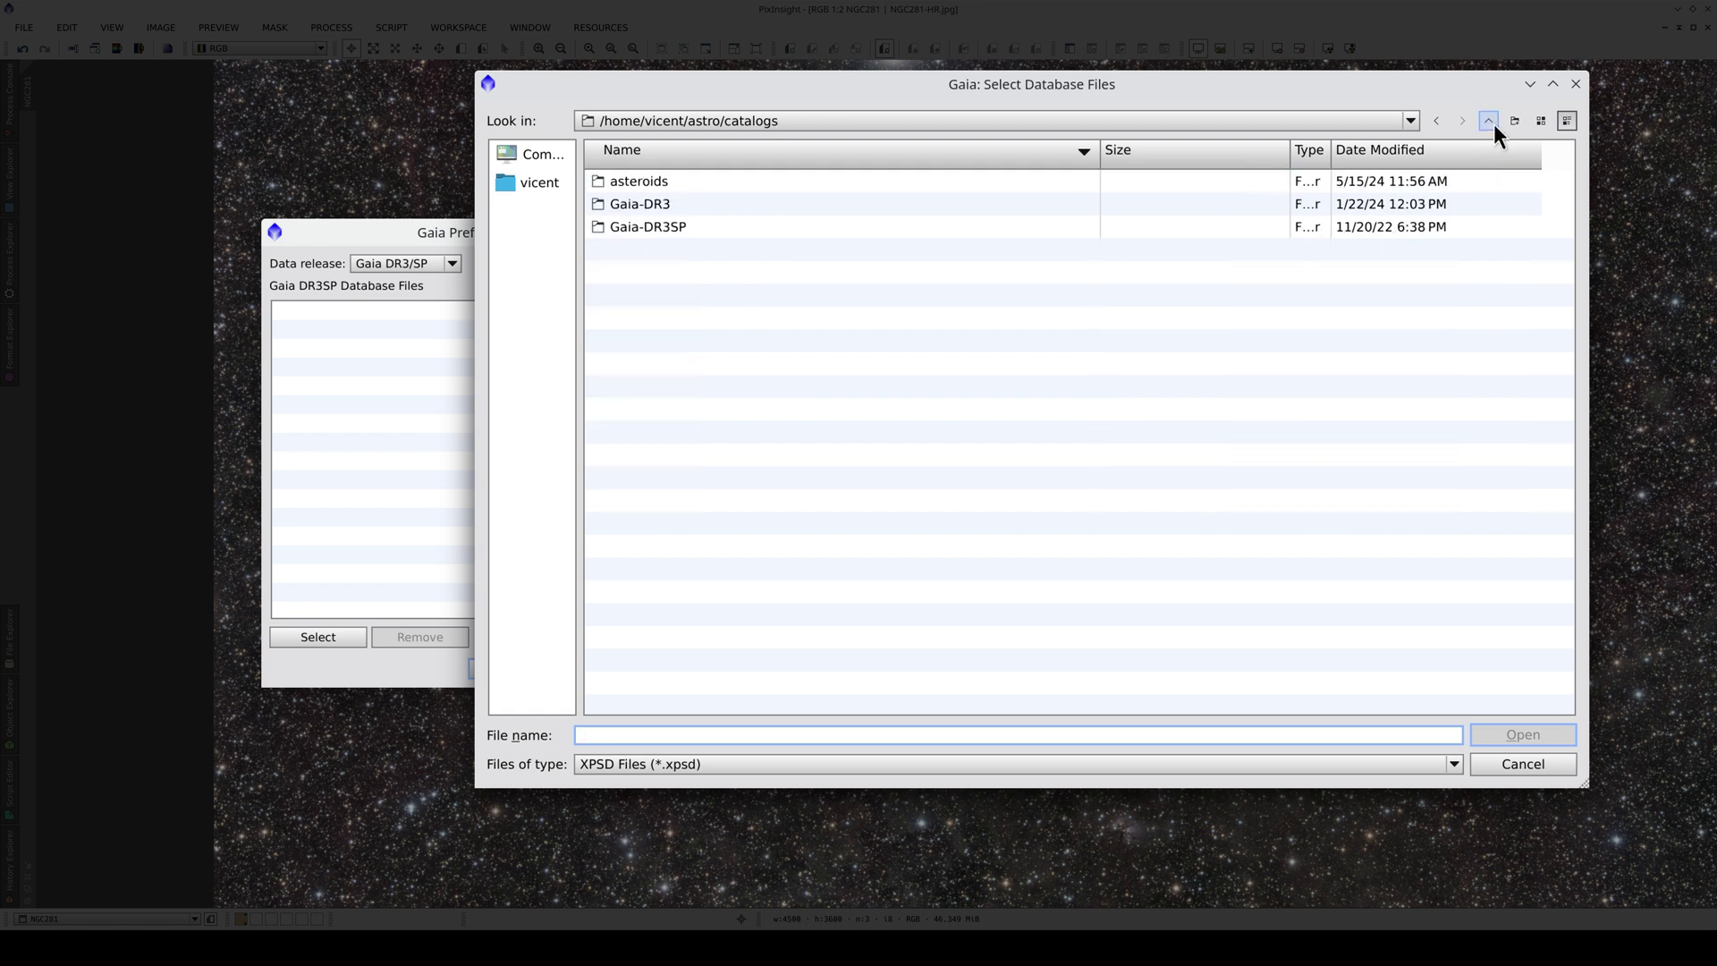
pyautogui.doubleClick(631, 223)
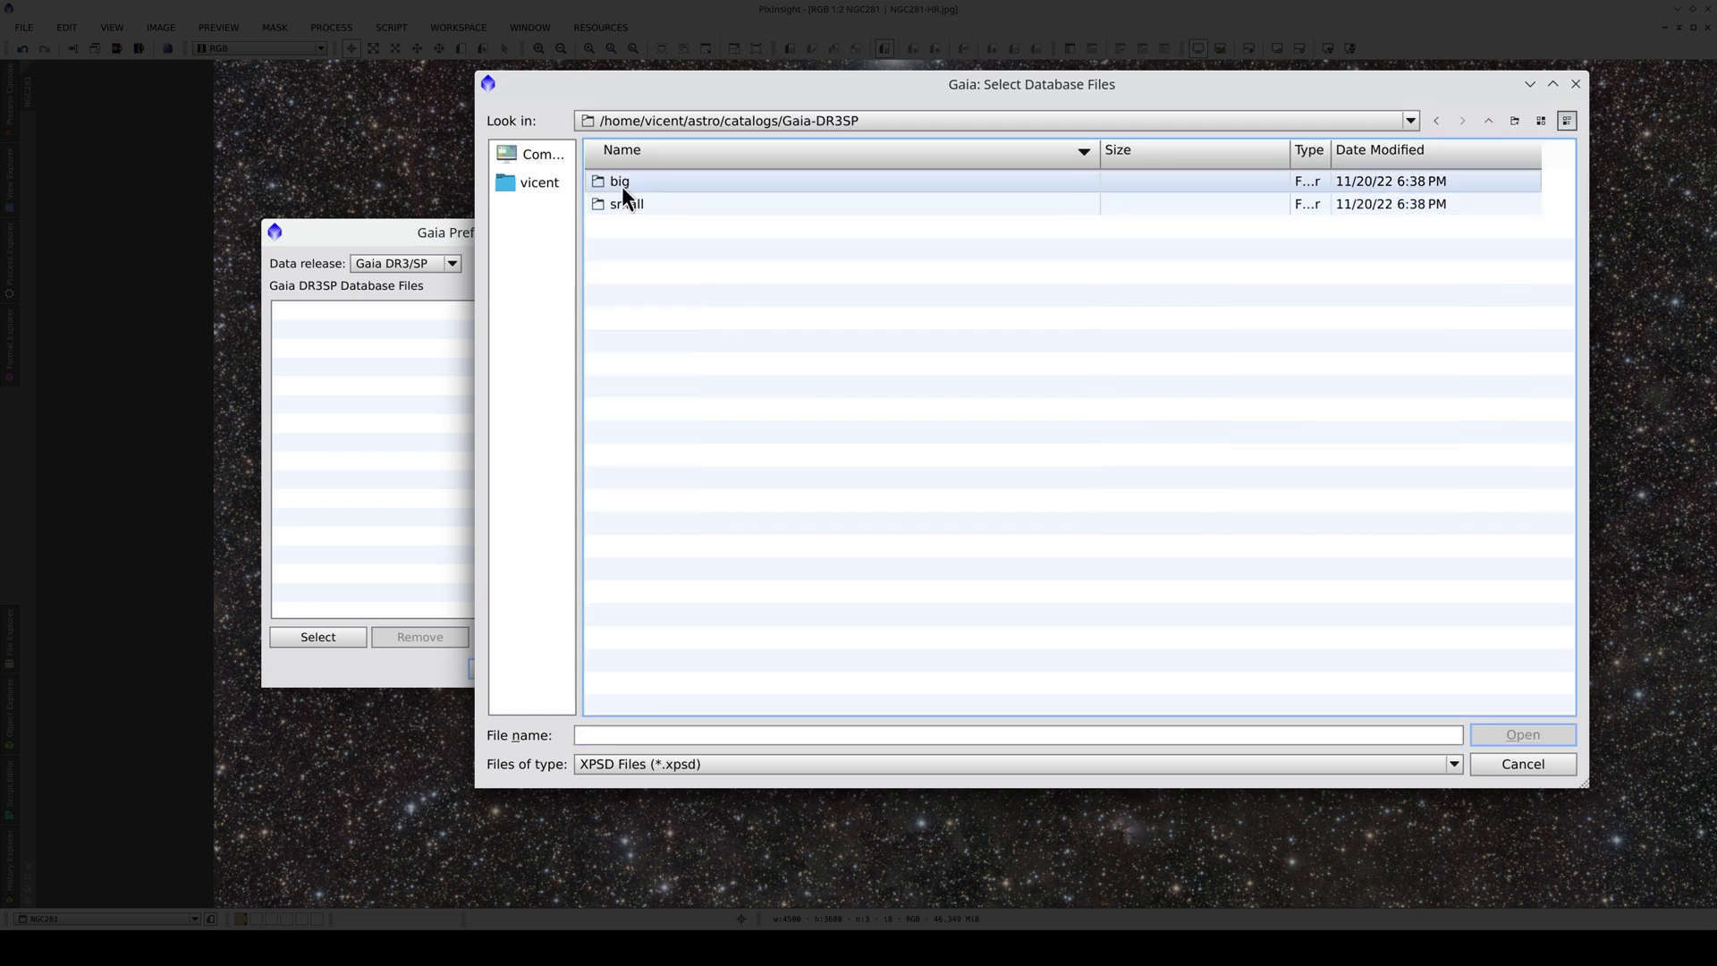
pyautogui.doubleClick(620, 186)
pyautogui.click(623, 185)
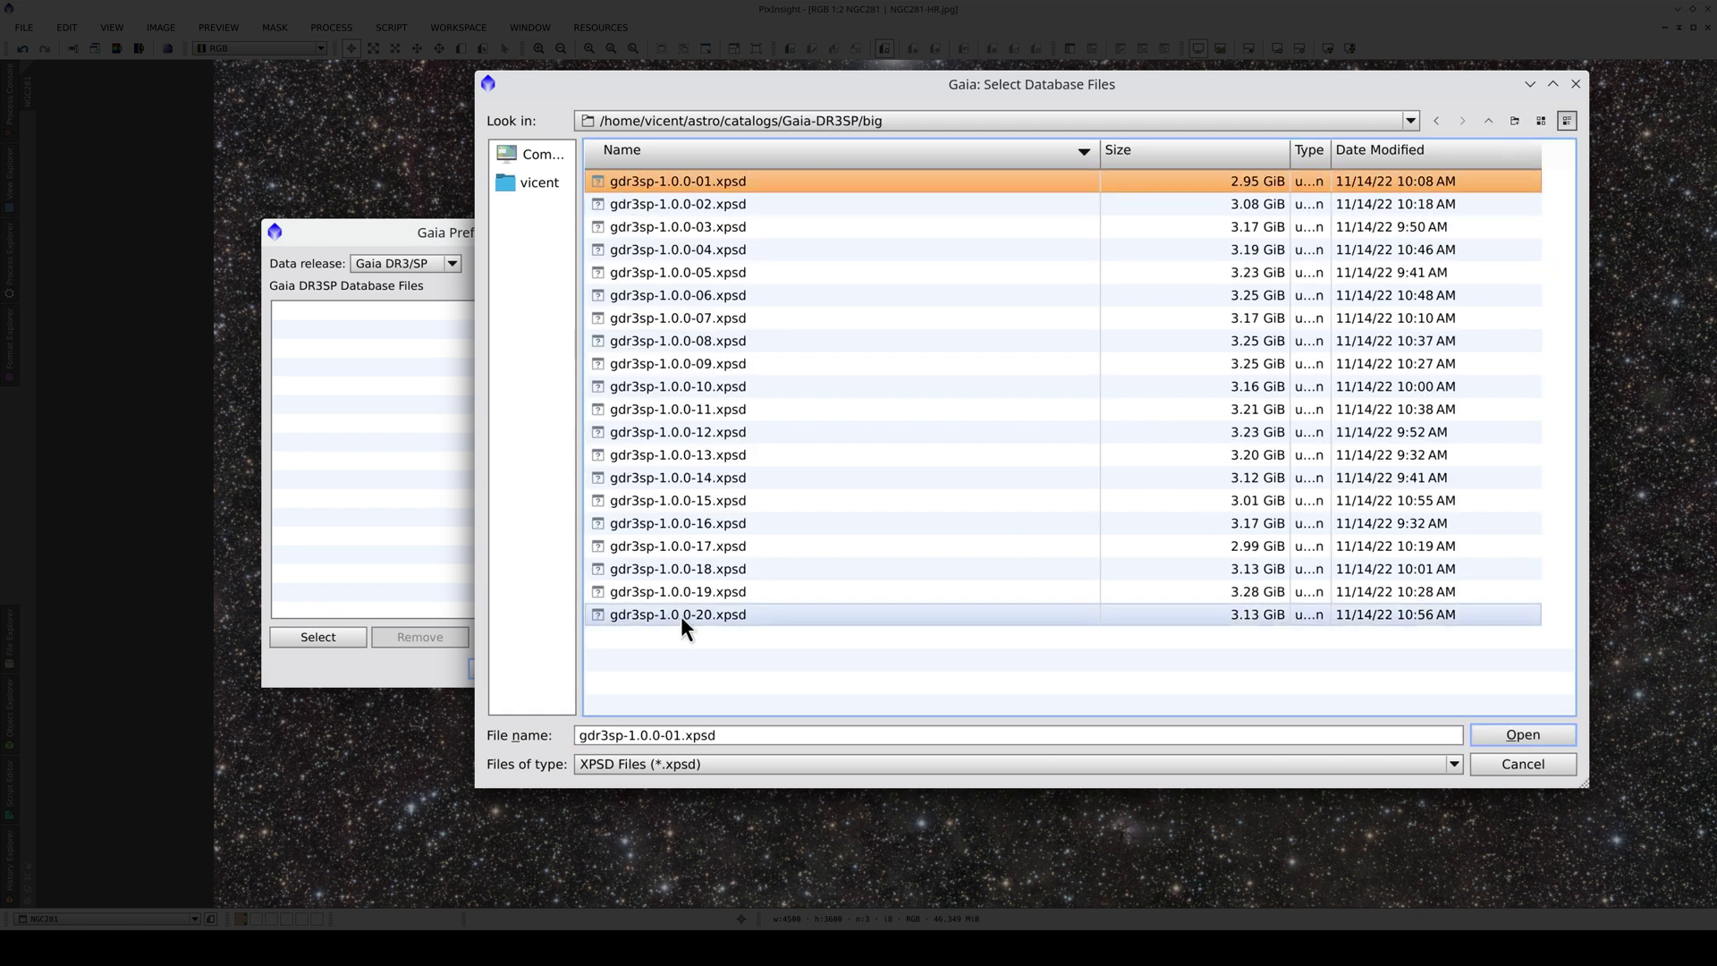
pyautogui.keyDown('shift'); pyautogui.click(680, 616); pyautogui.keyUp('shift')
pyautogui.click(1522, 734)
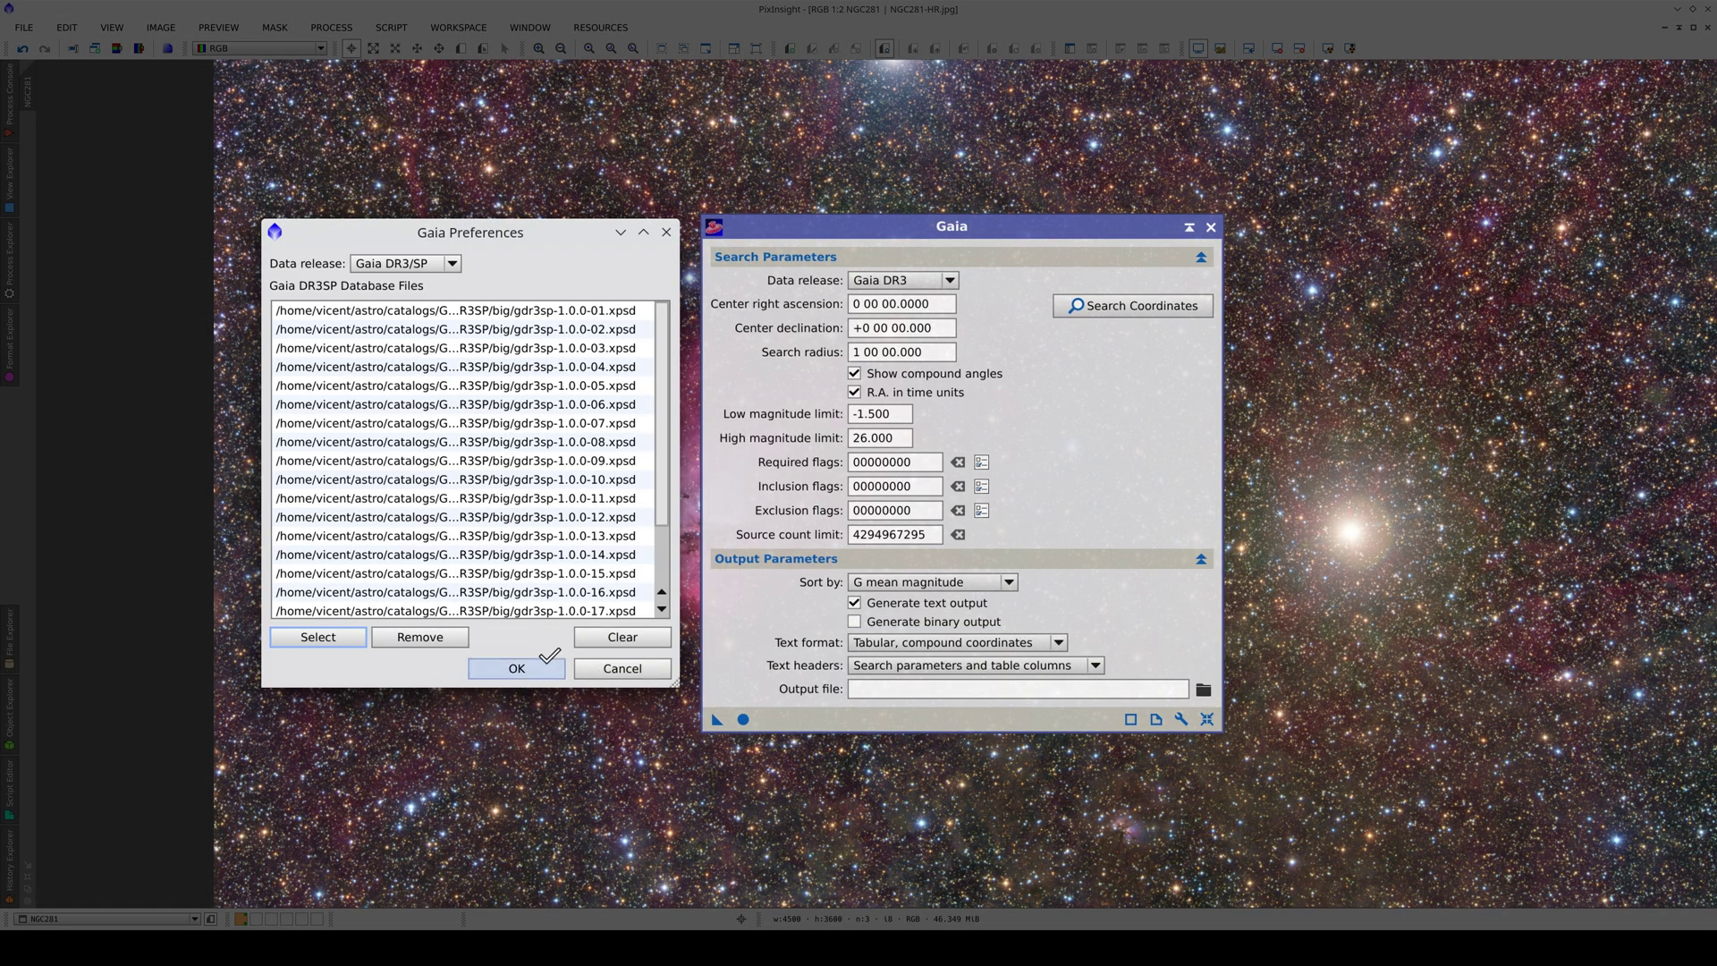
pyautogui.click(527, 666)
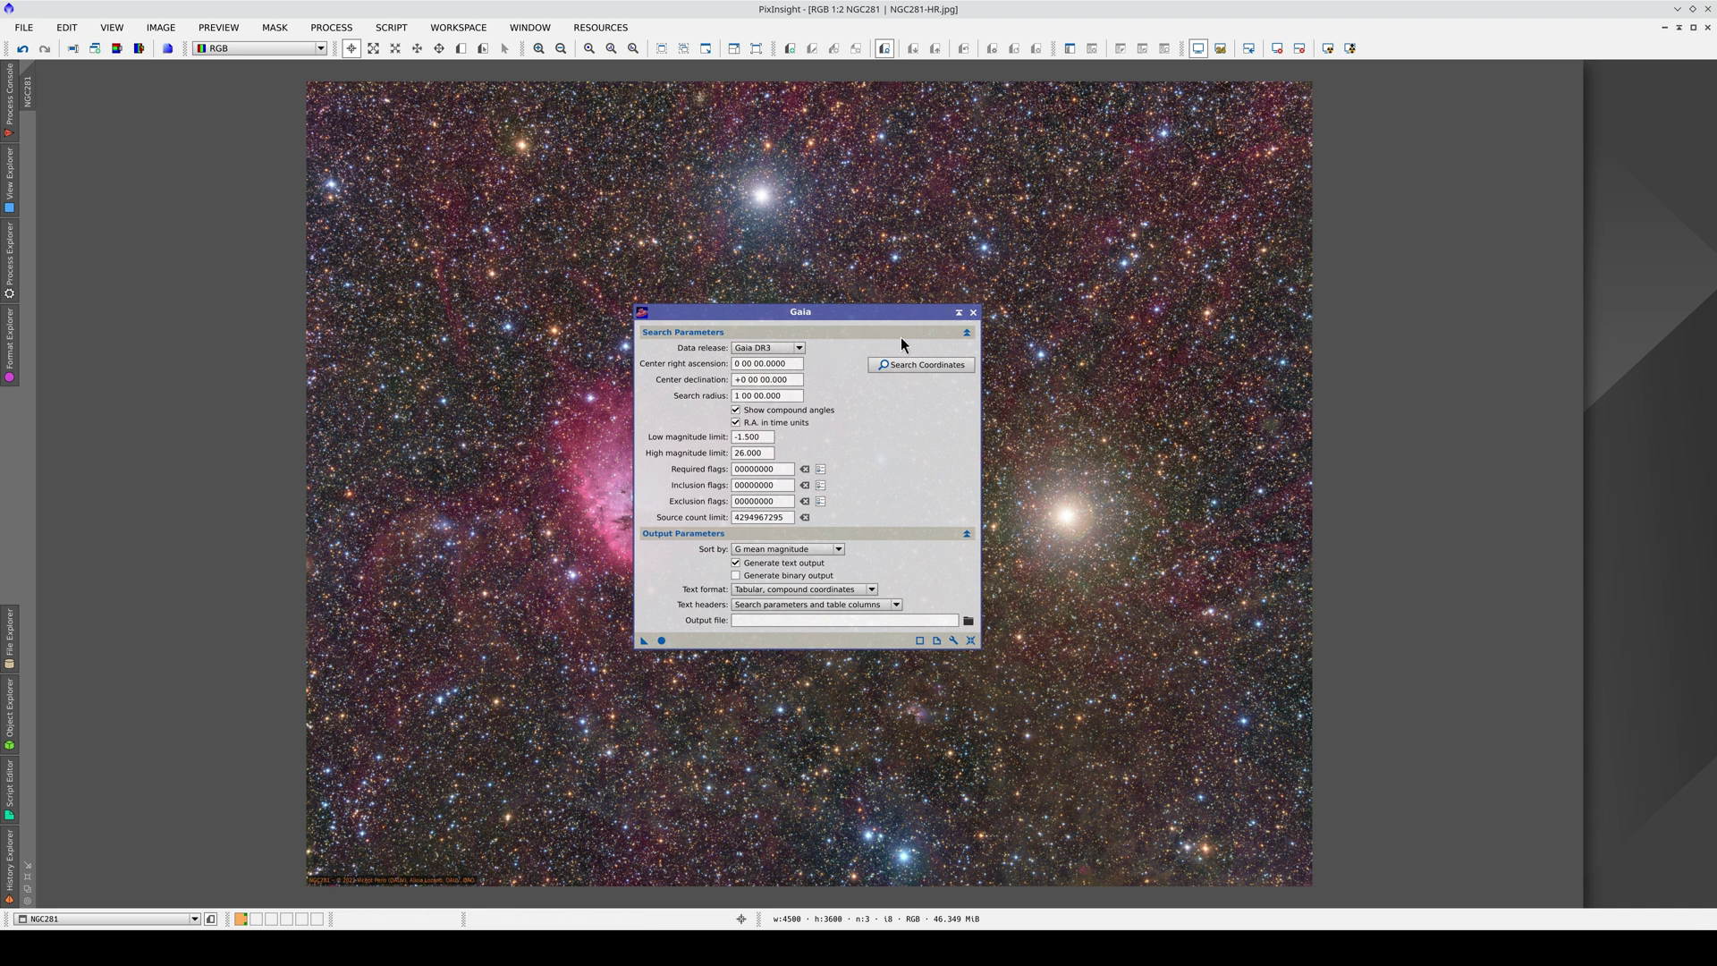
pyautogui.click(971, 314)
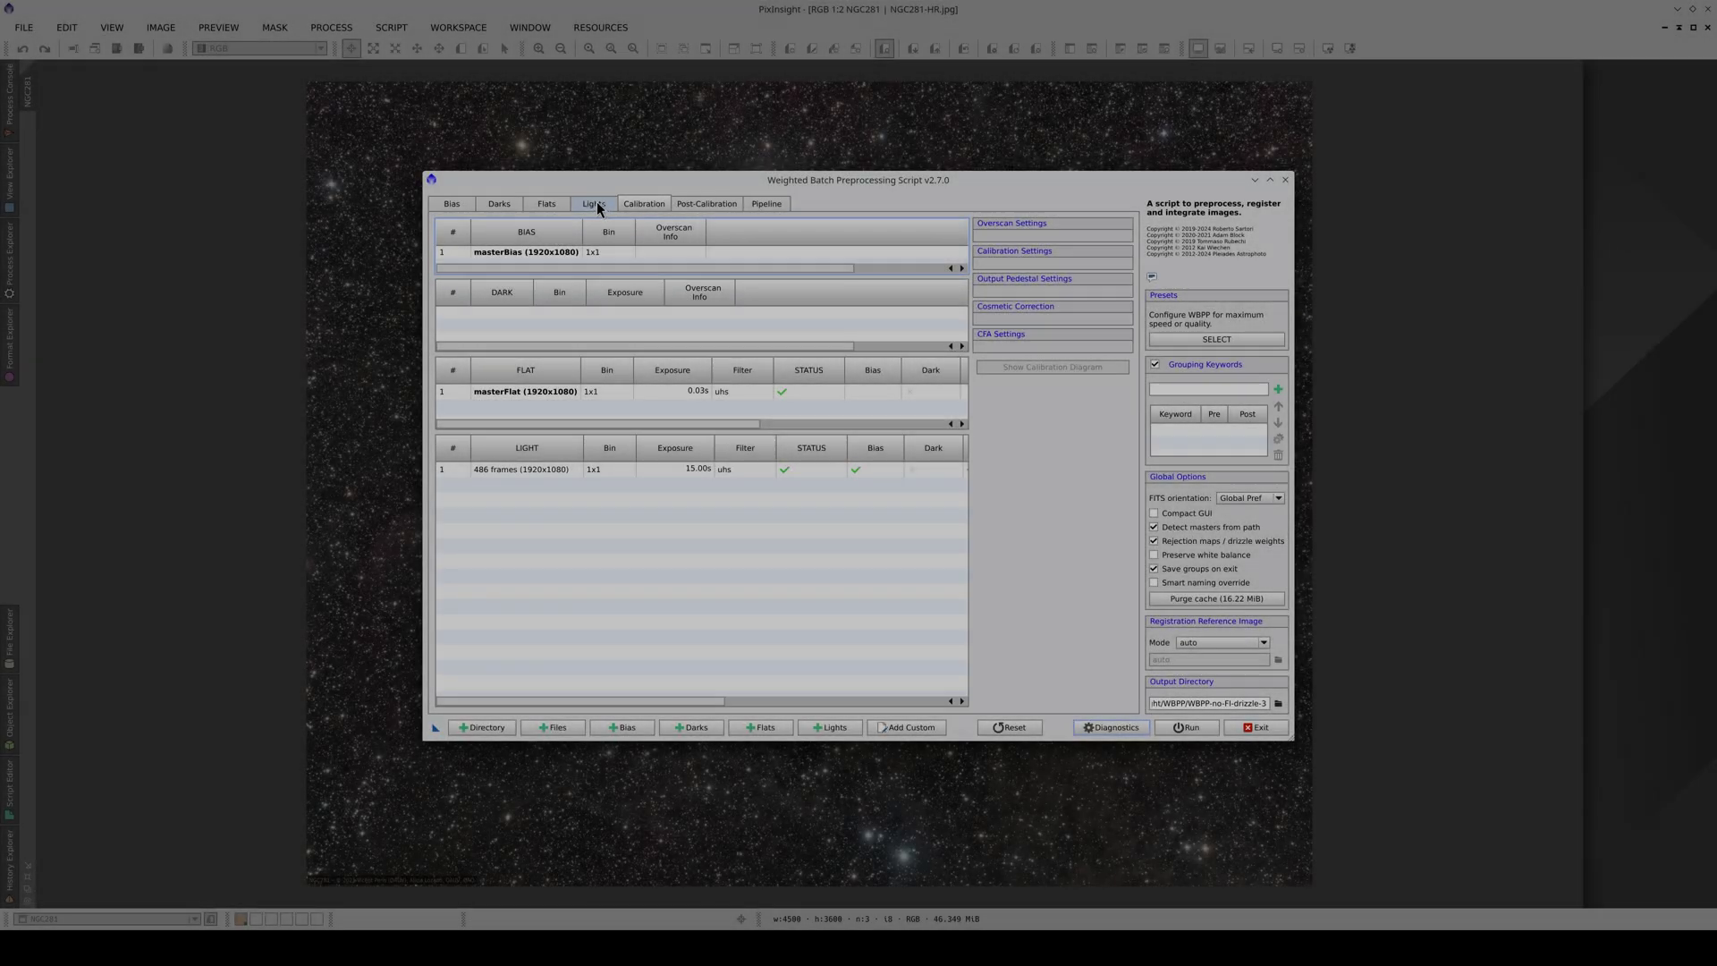
pyautogui.click(595, 203)
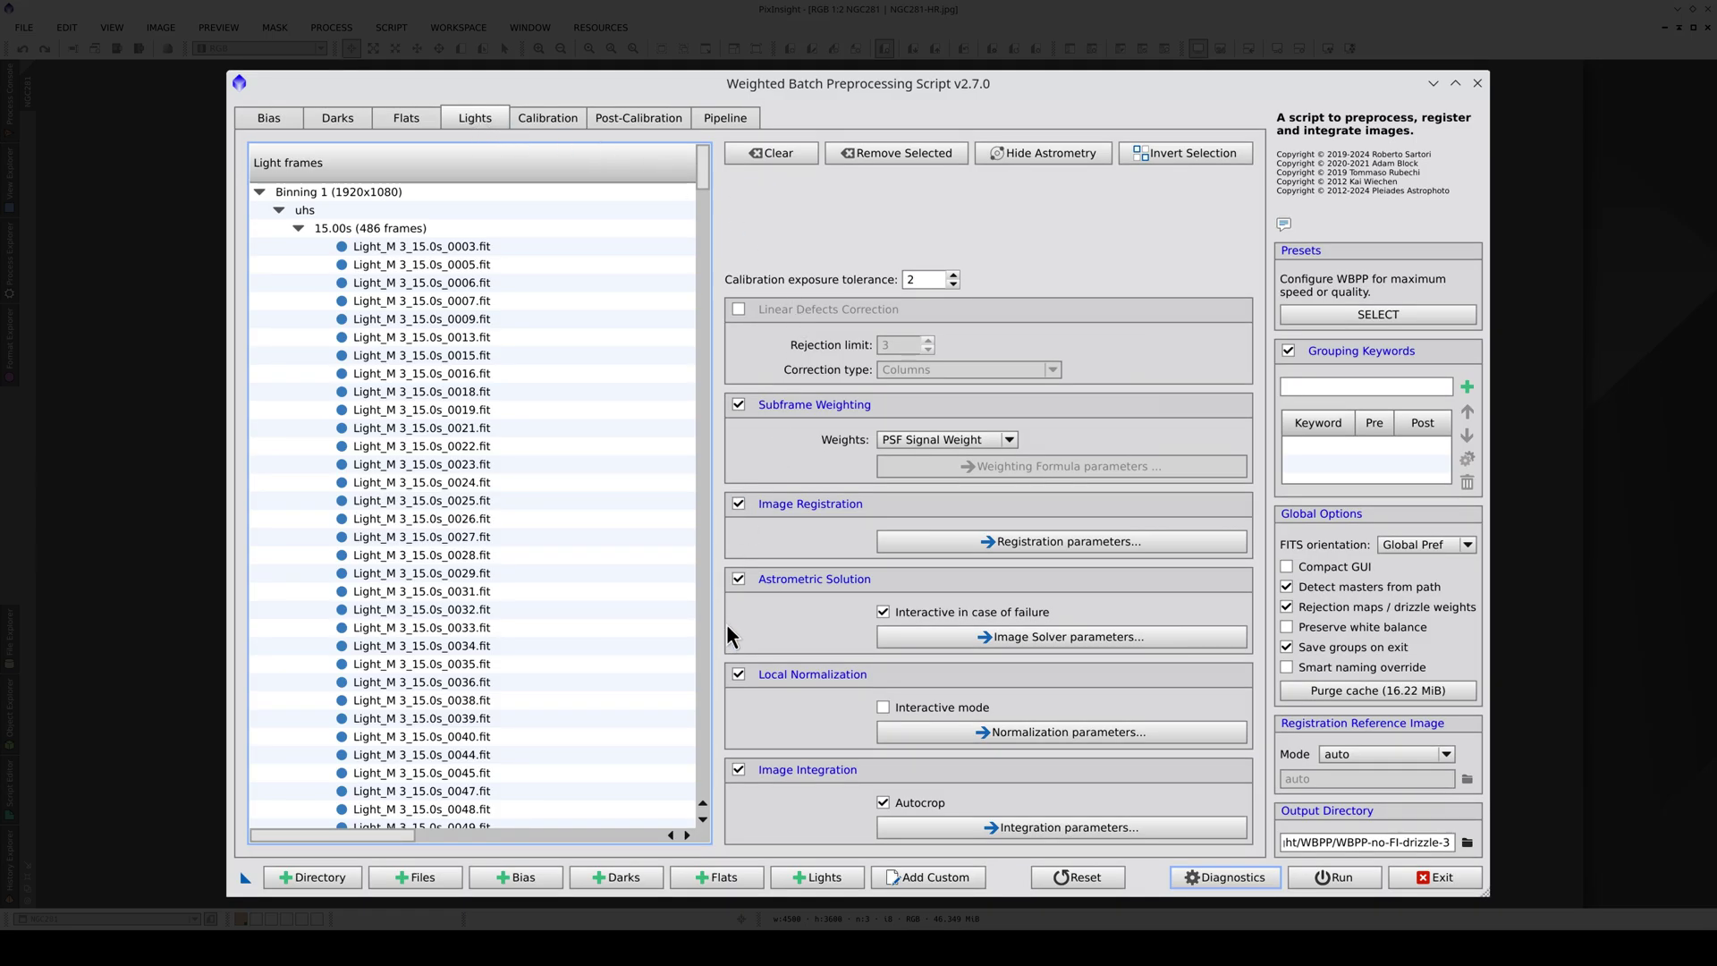
pyautogui.click(737, 579)
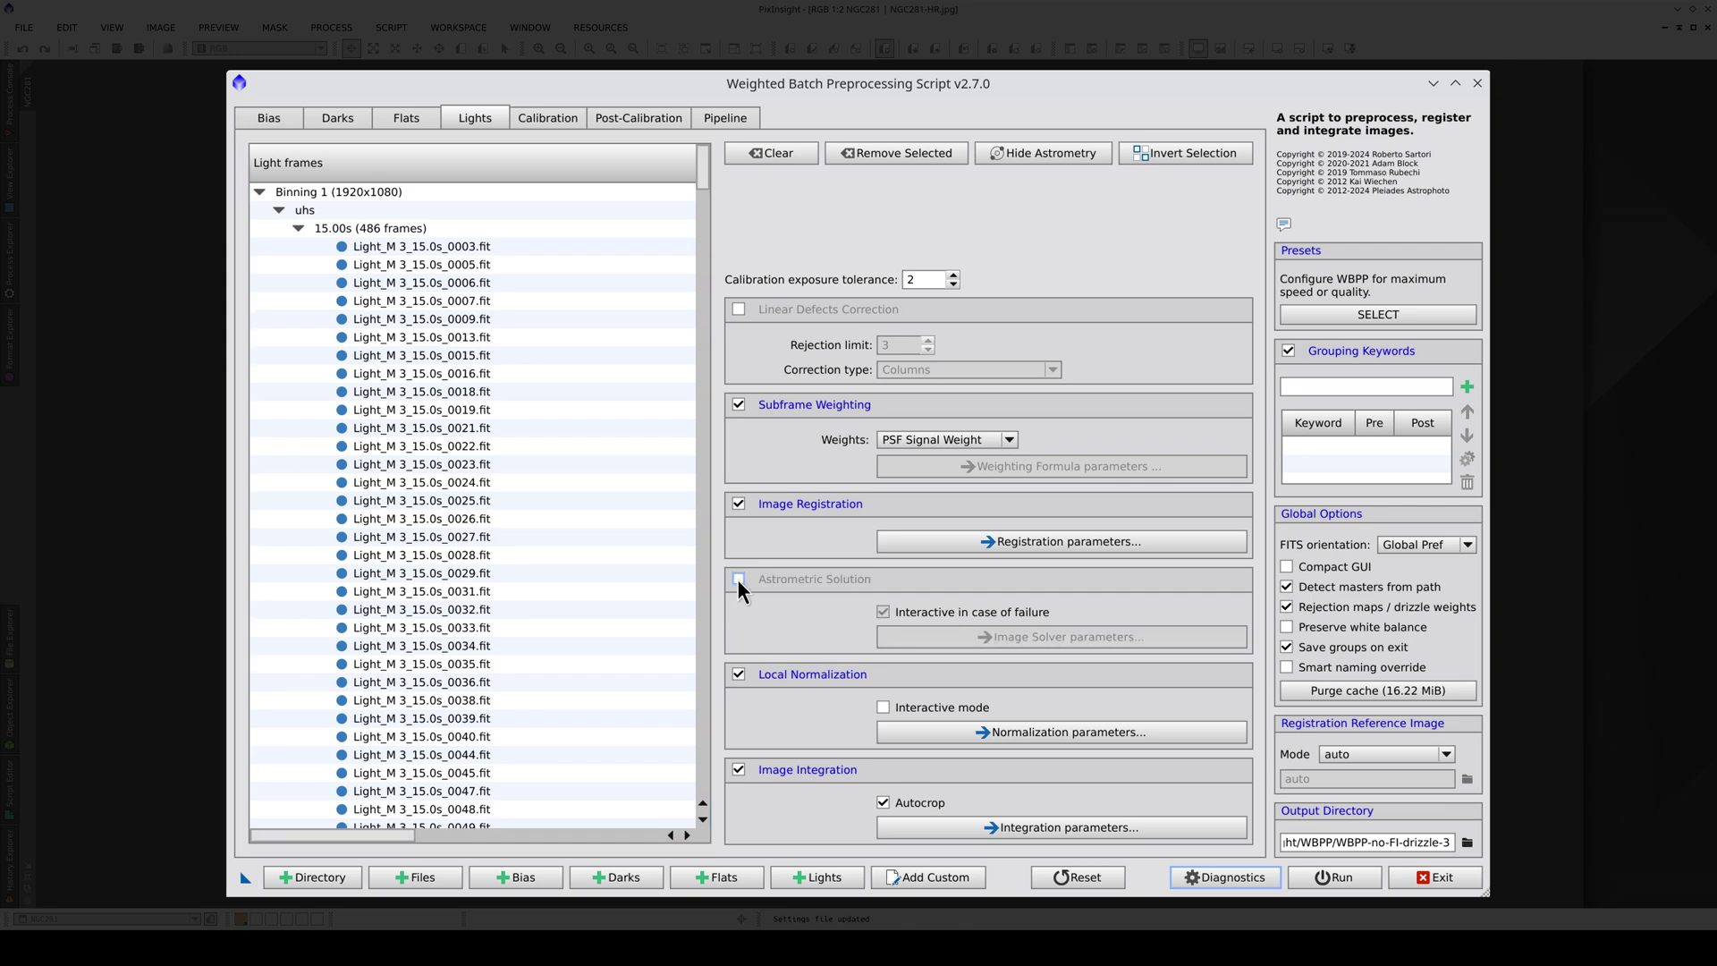
pyautogui.click(738, 578)
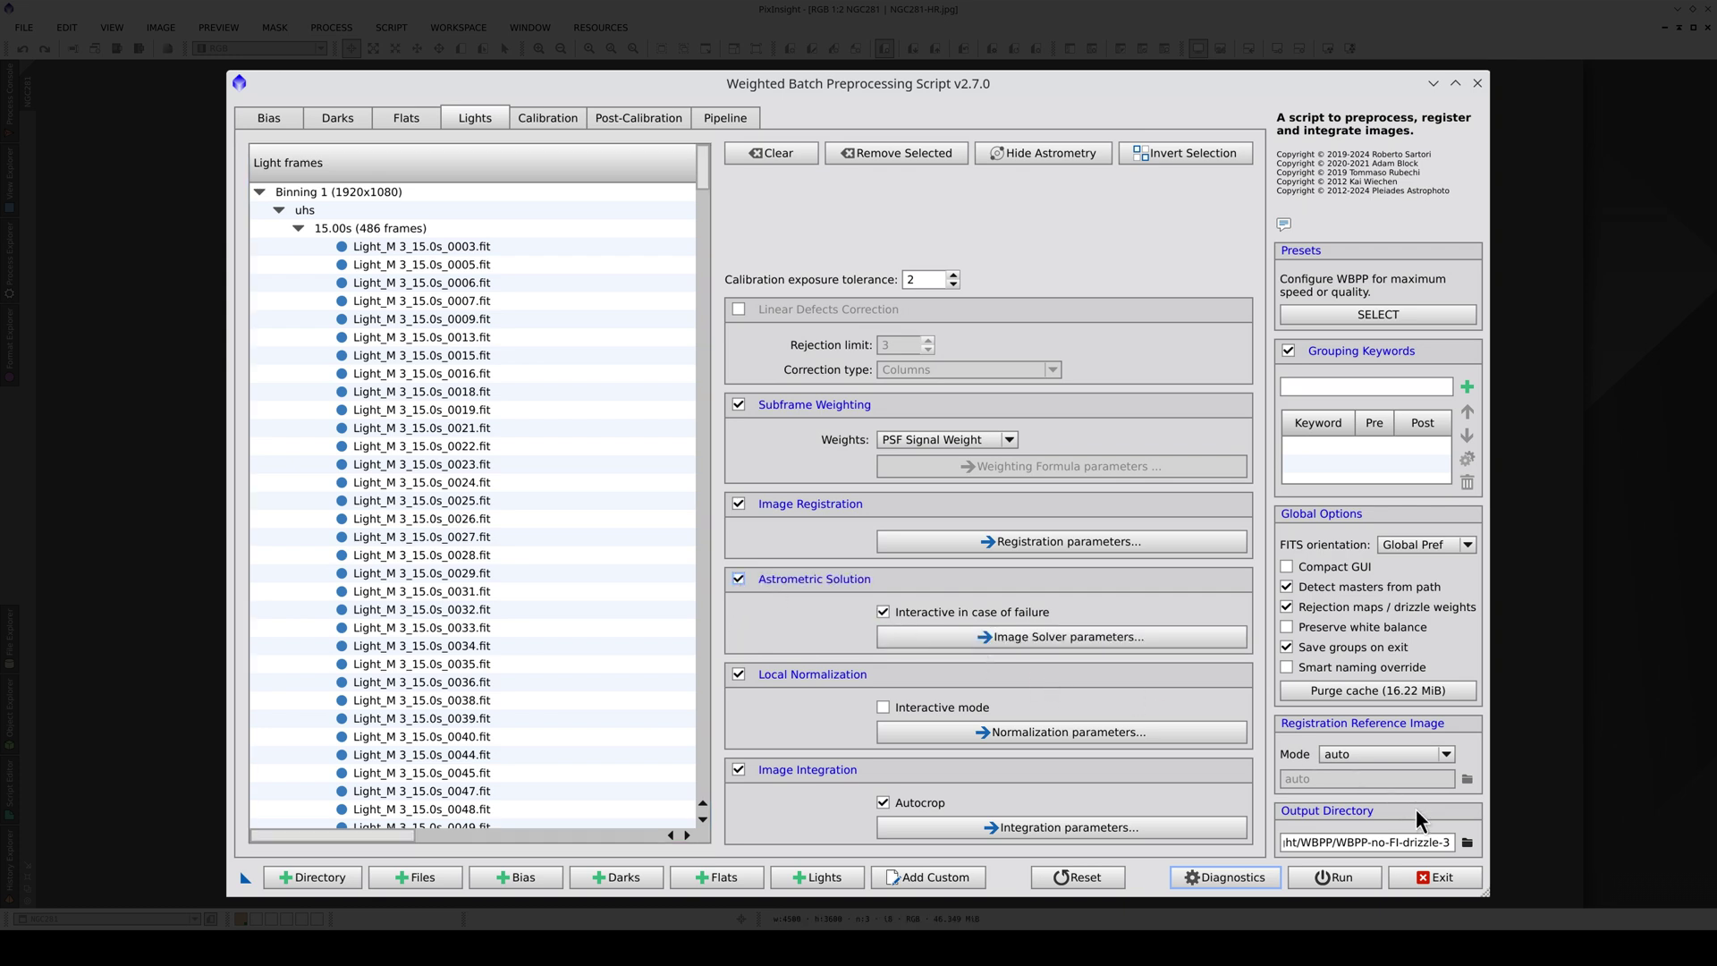
pyautogui.click(1443, 880)
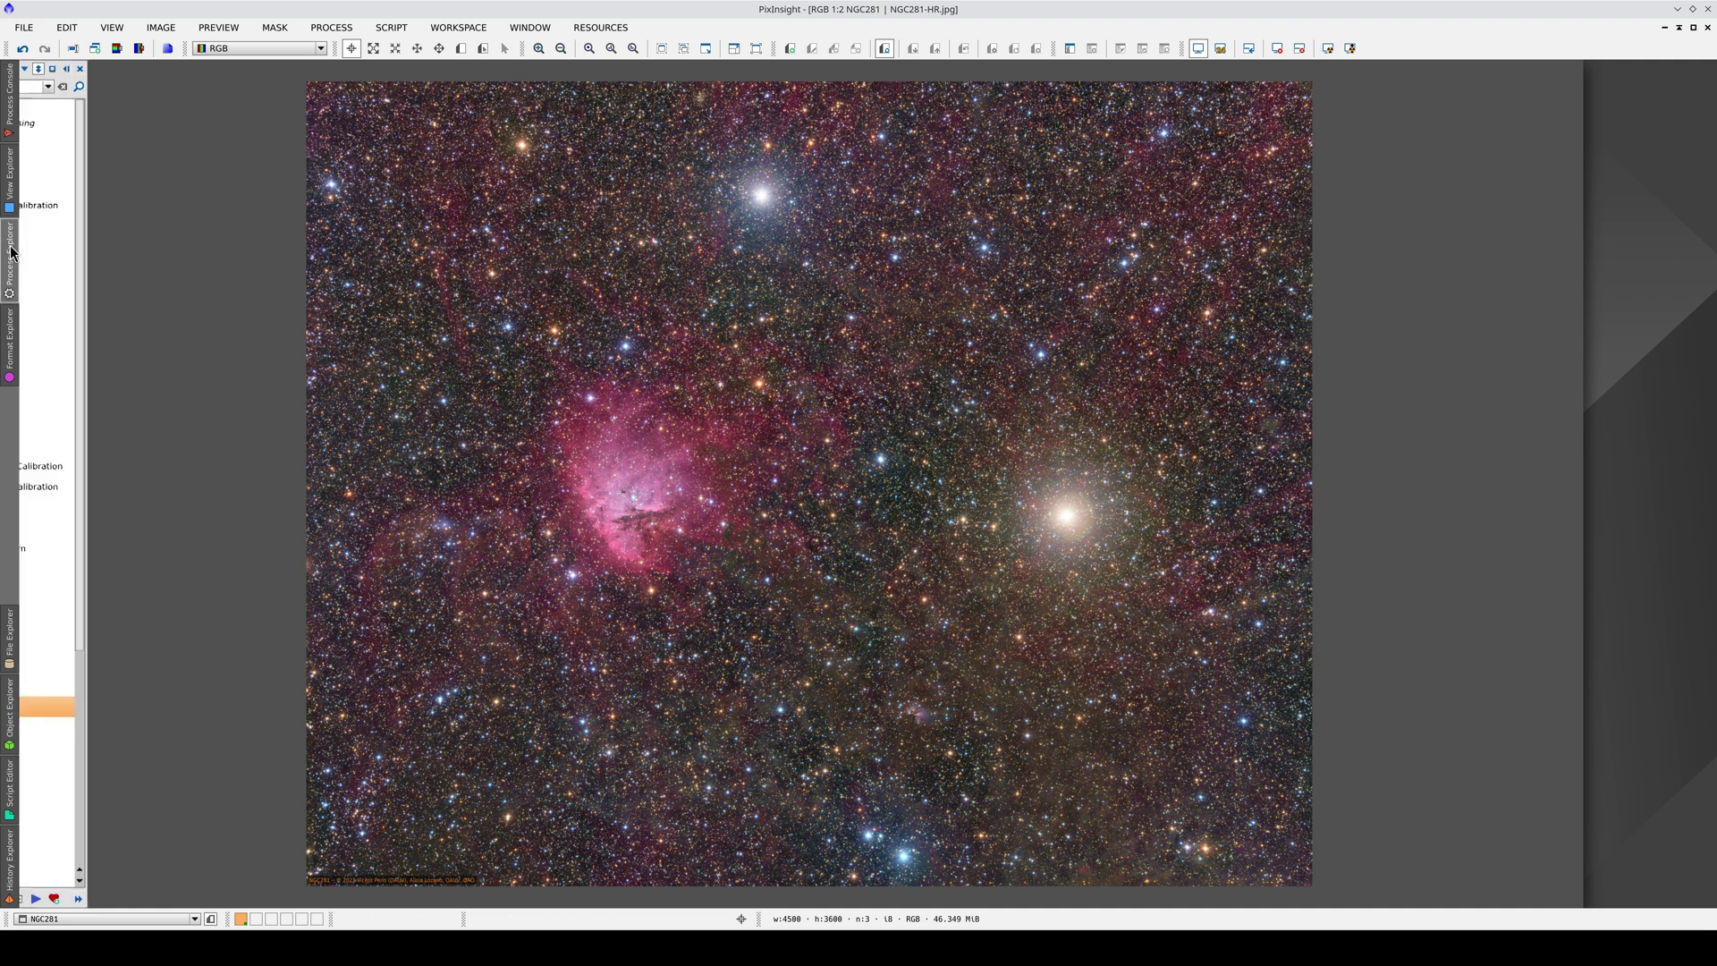
# Launch the ImageSolver script from Scripts > Image Analysis in the Process Explorer
pyautogui.doubleClick(60, 655)
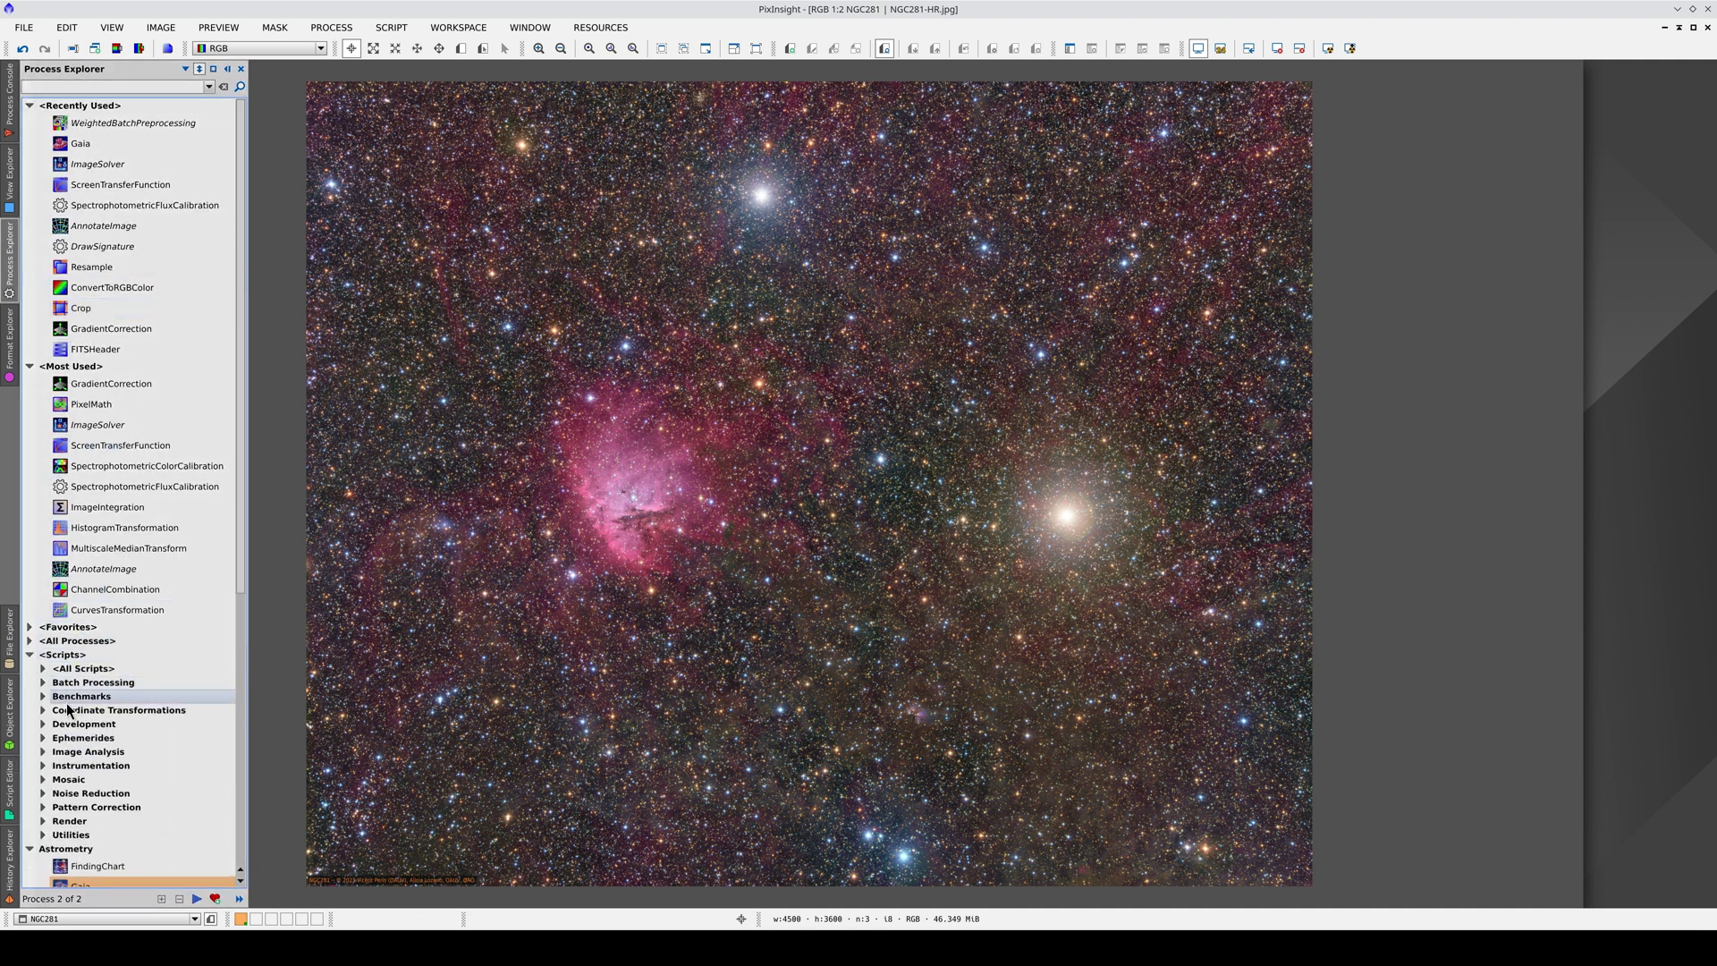
pyautogui.click(42, 751)
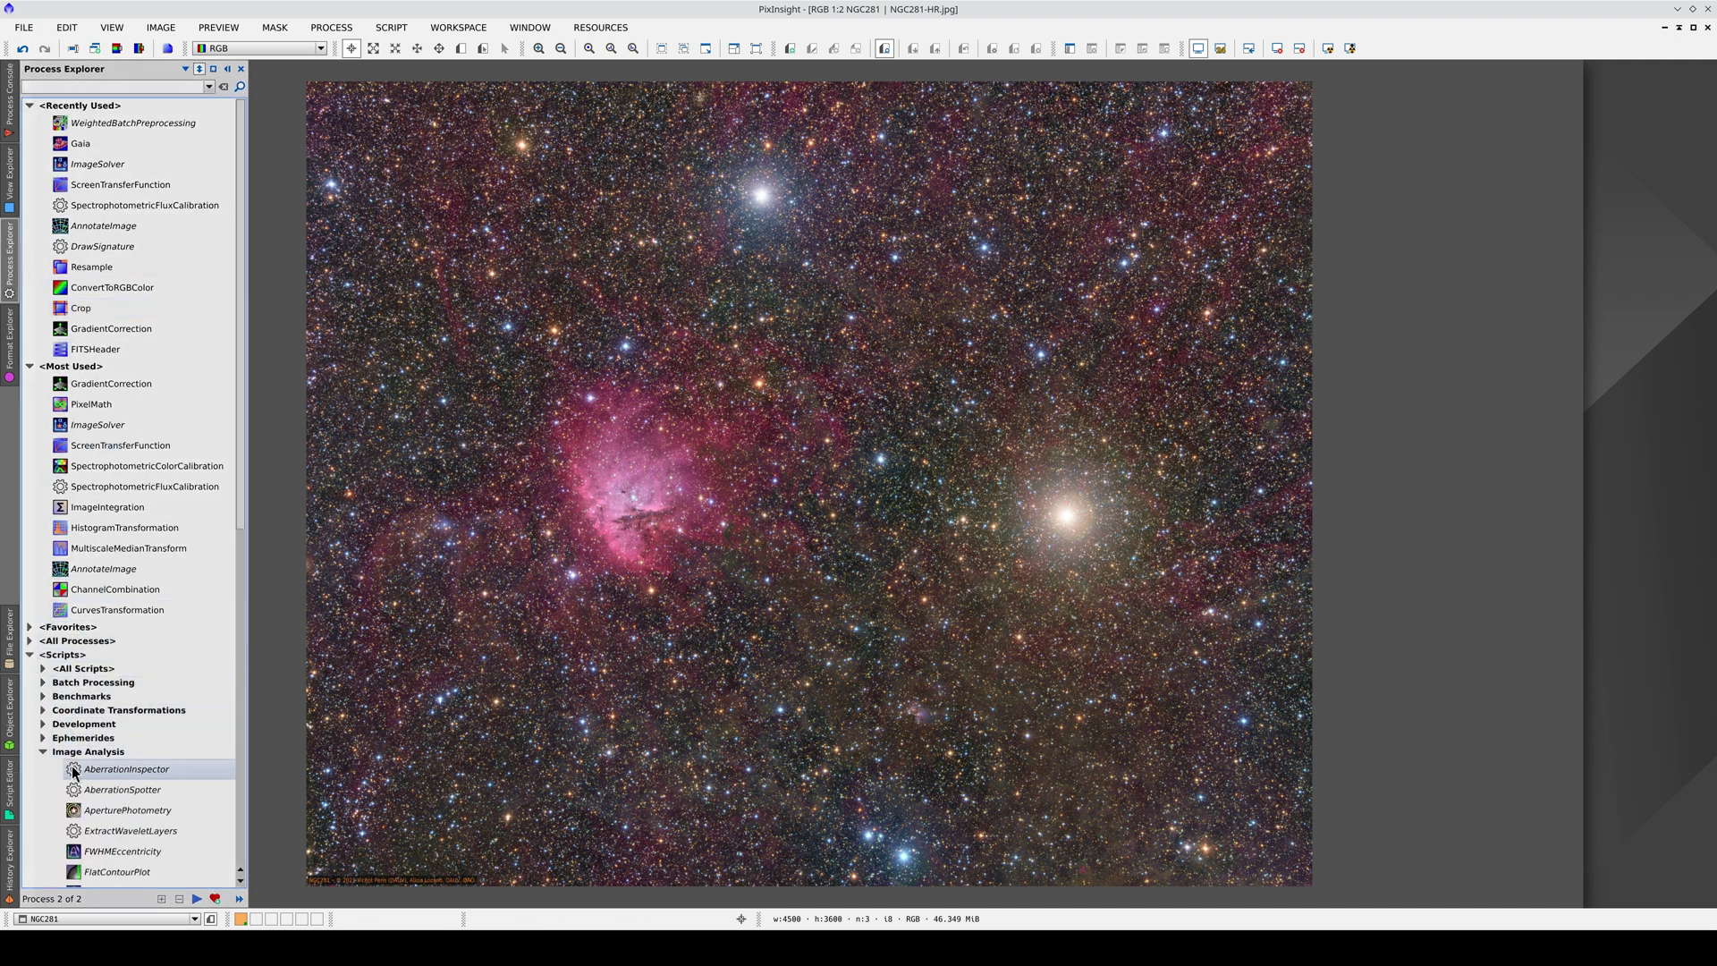
pyautogui.scroll(-2, 98, 768)
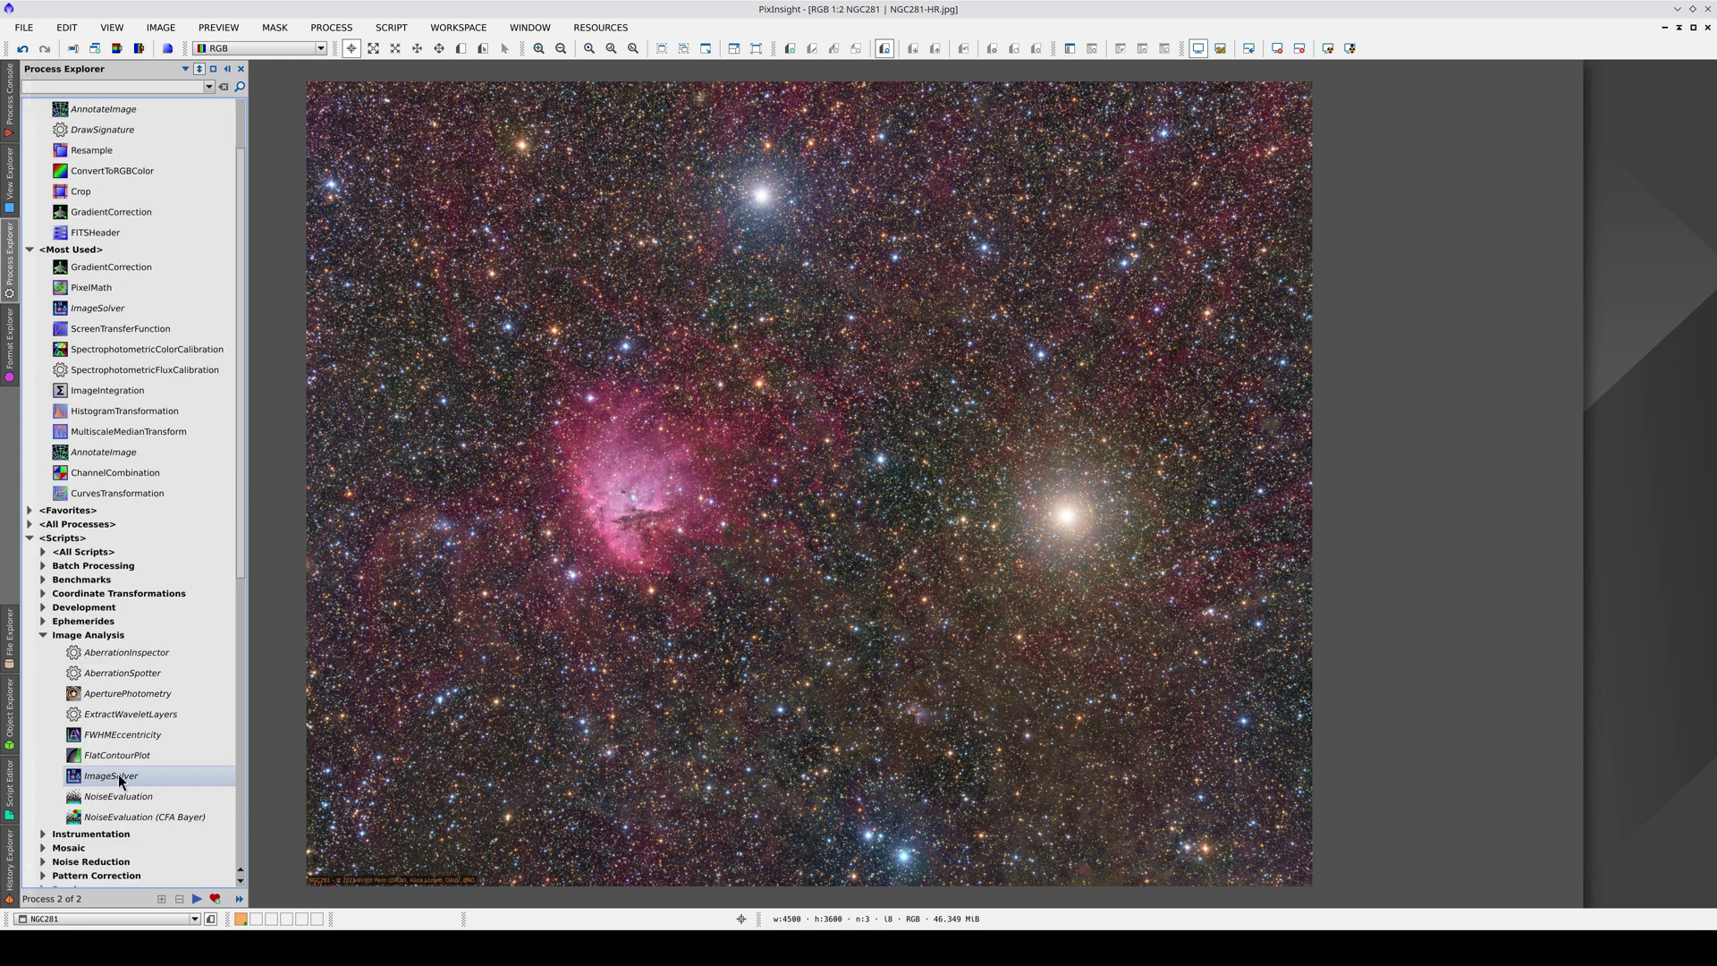
pyautogui.doubleClick(120, 777)
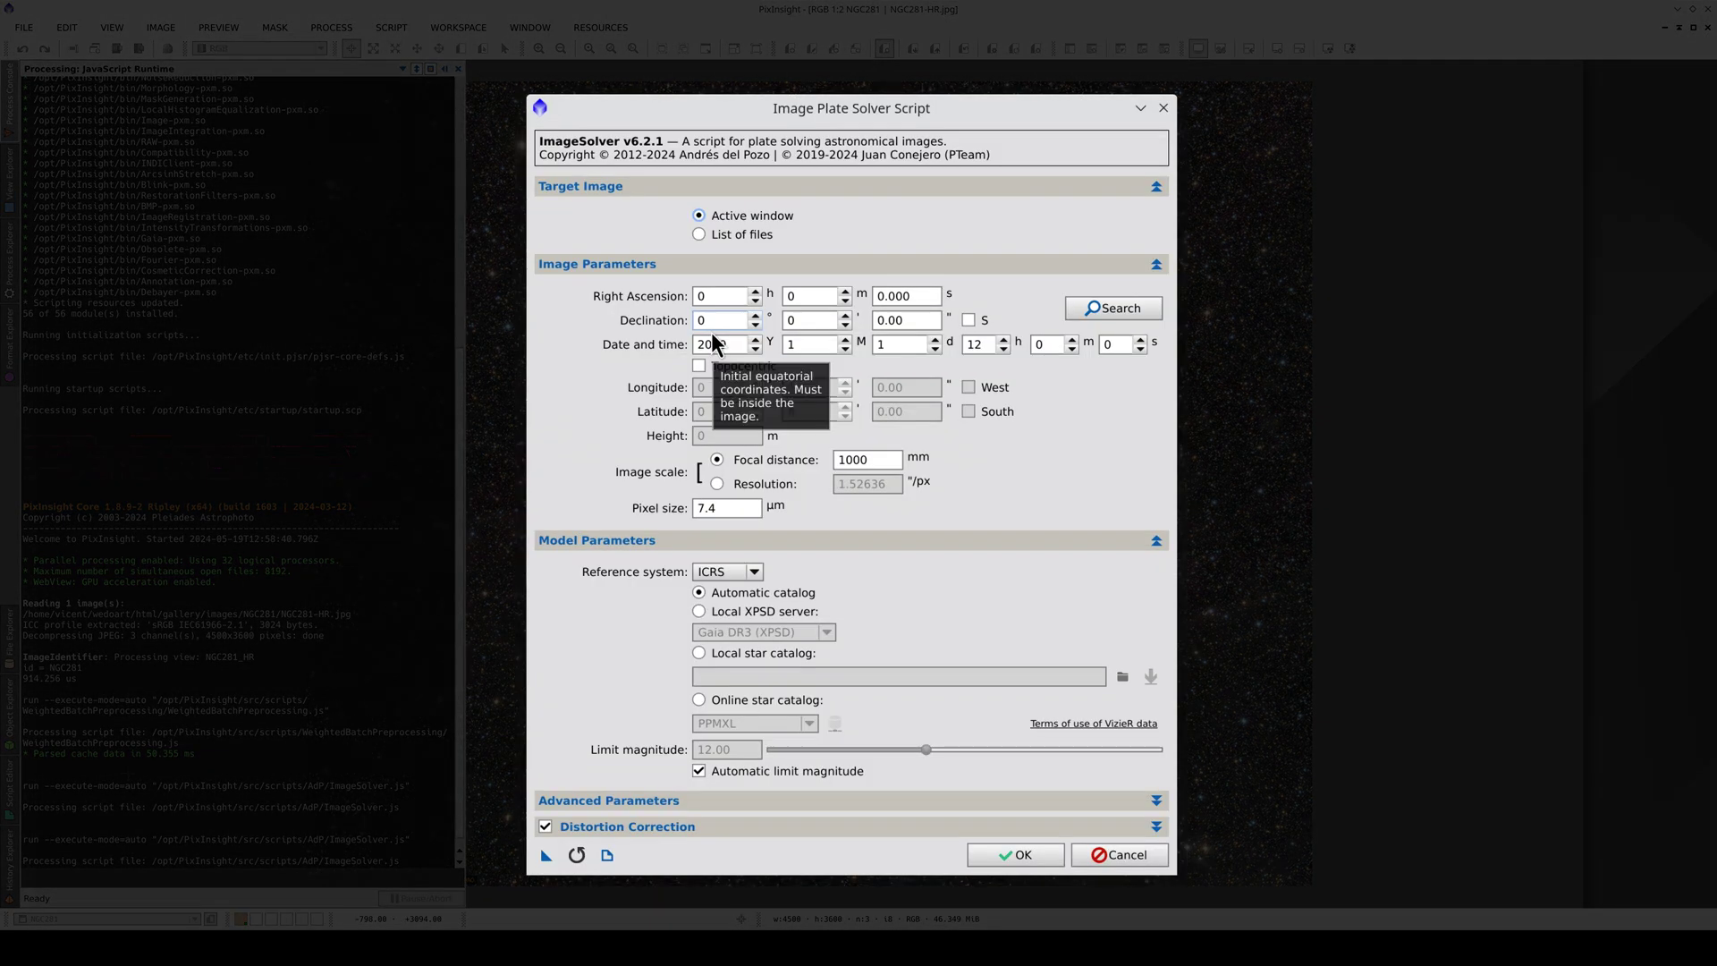
pyautogui.click(698, 295)
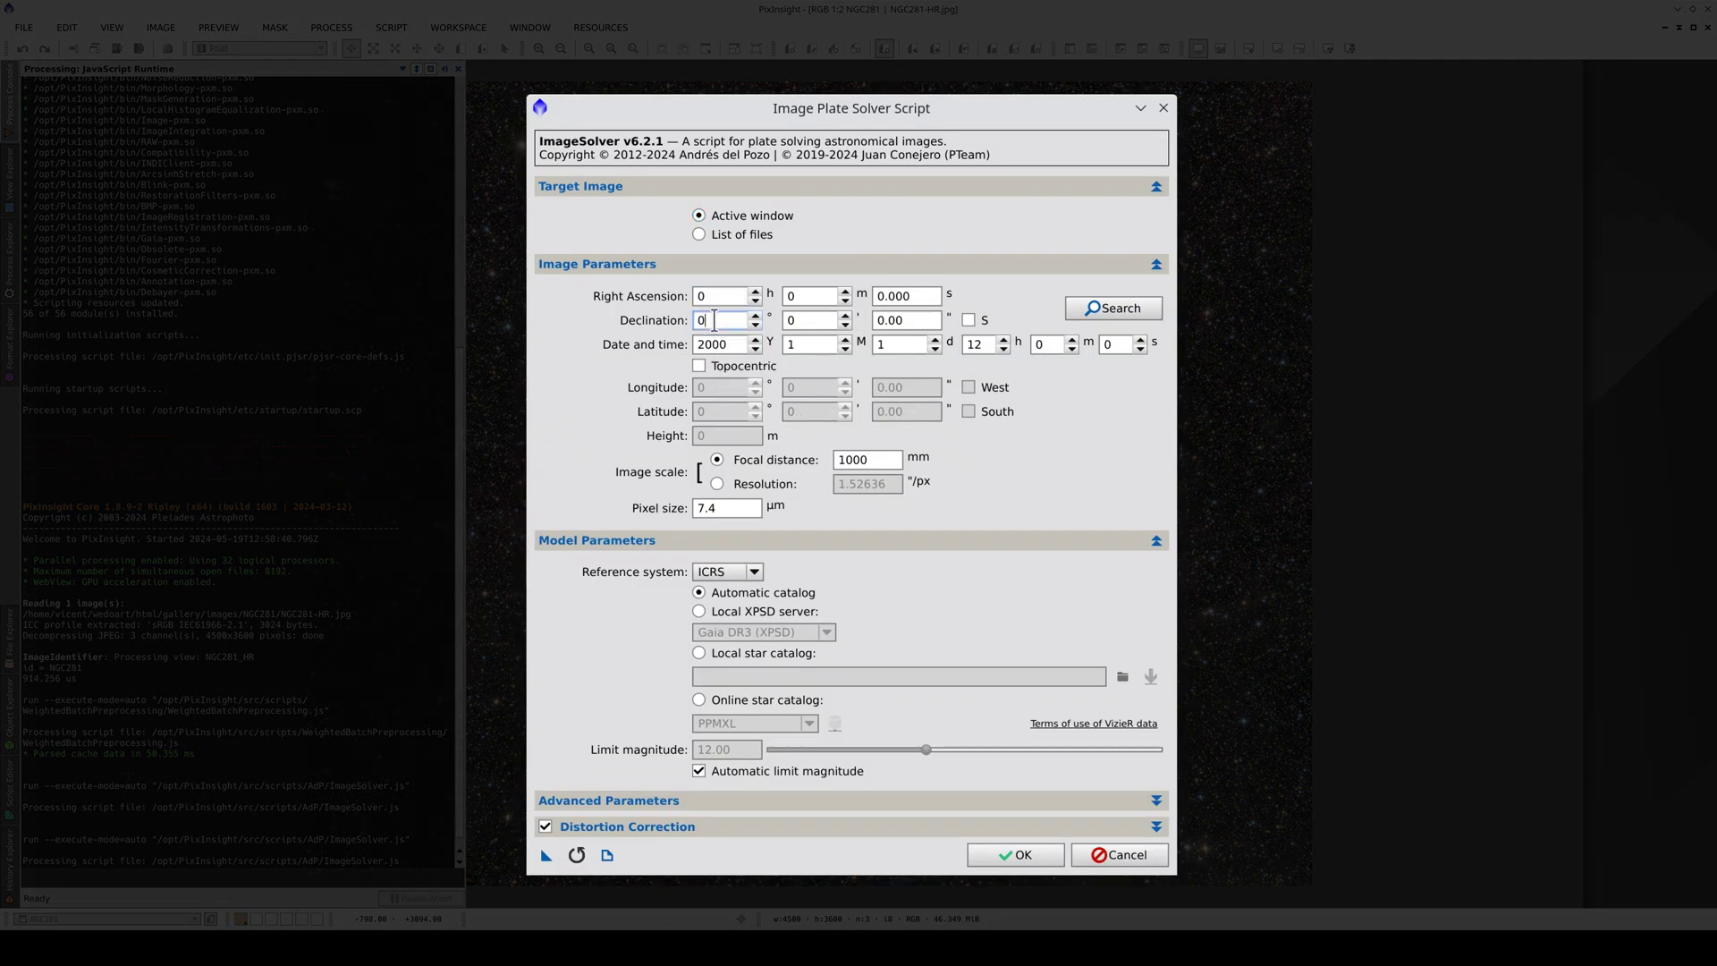
pyautogui.moveTo(697, 344); pyautogui.dragTo(711, 344)
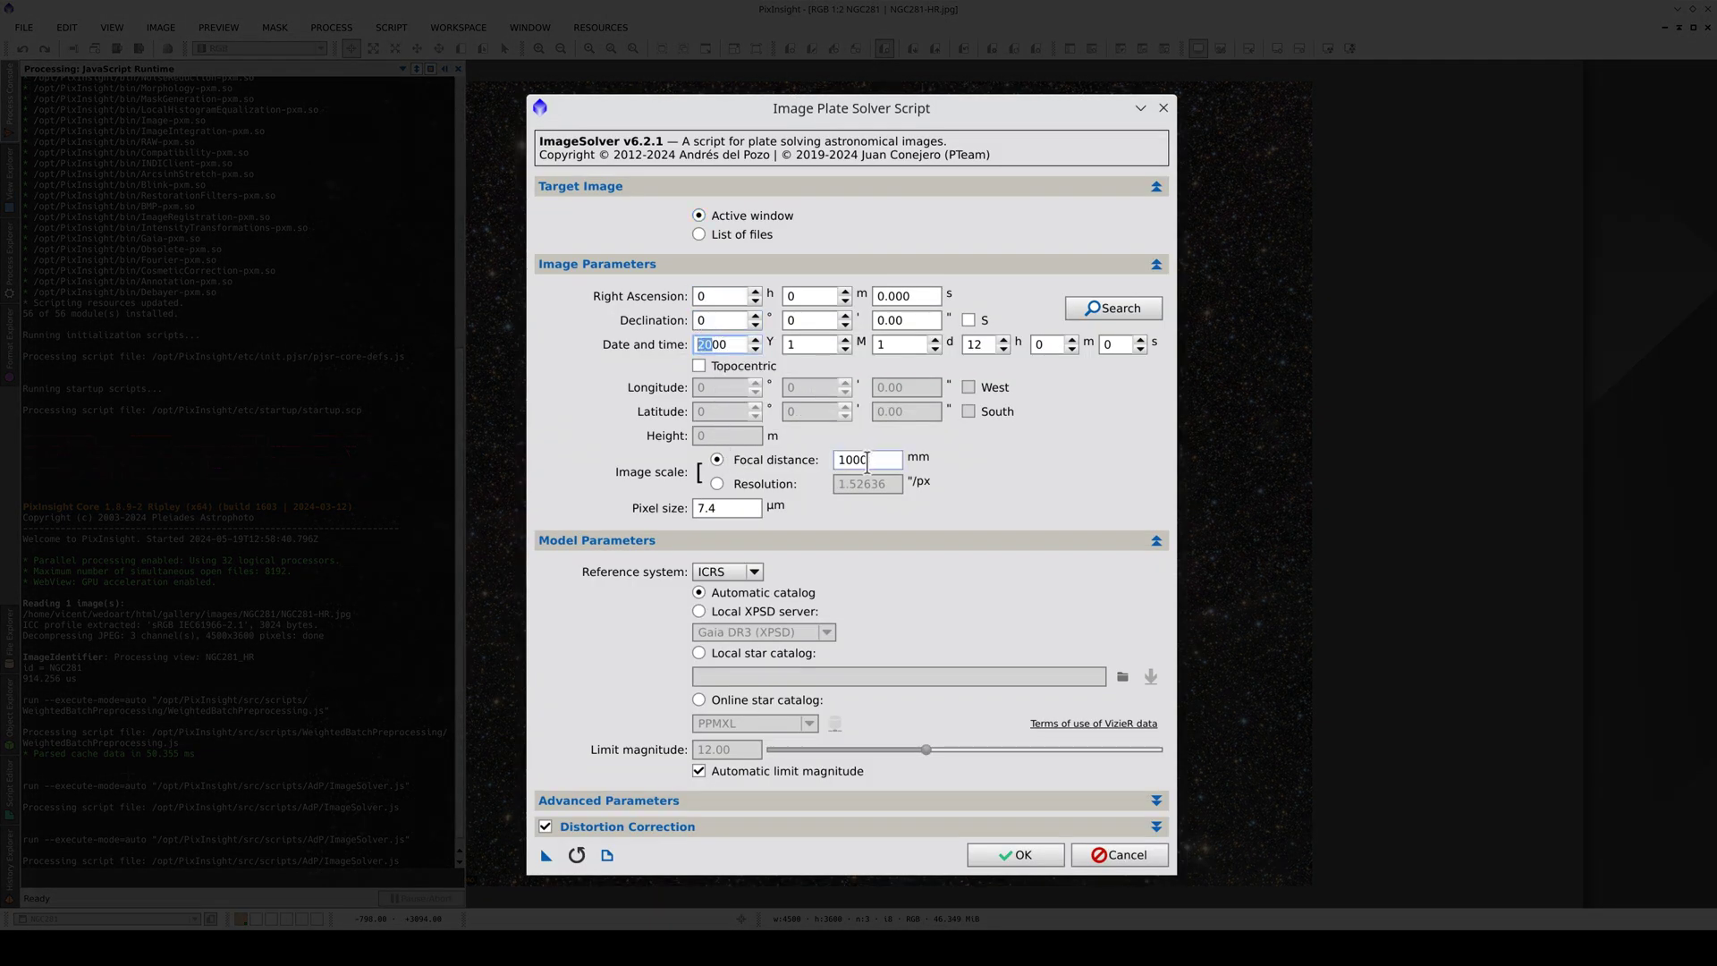
pyautogui.moveTo(739, 508); pyautogui.dragTo(693, 507)
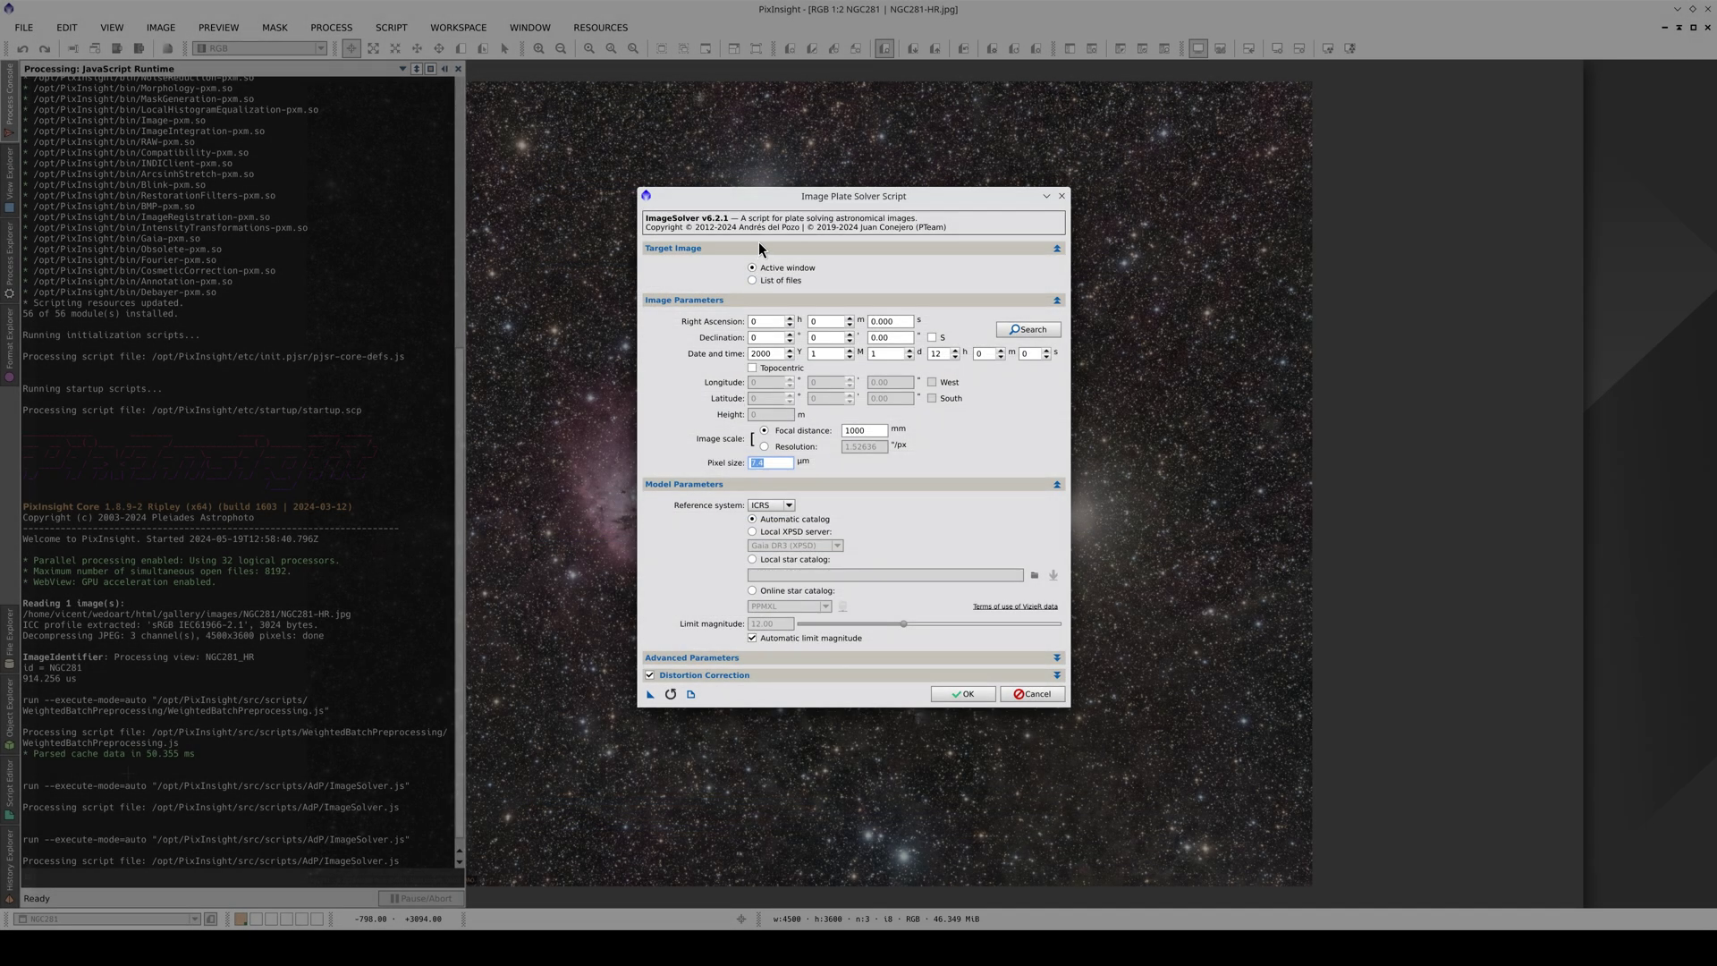
pyautogui.moveTo(772, 196); pyautogui.dragTo(1066, 193)
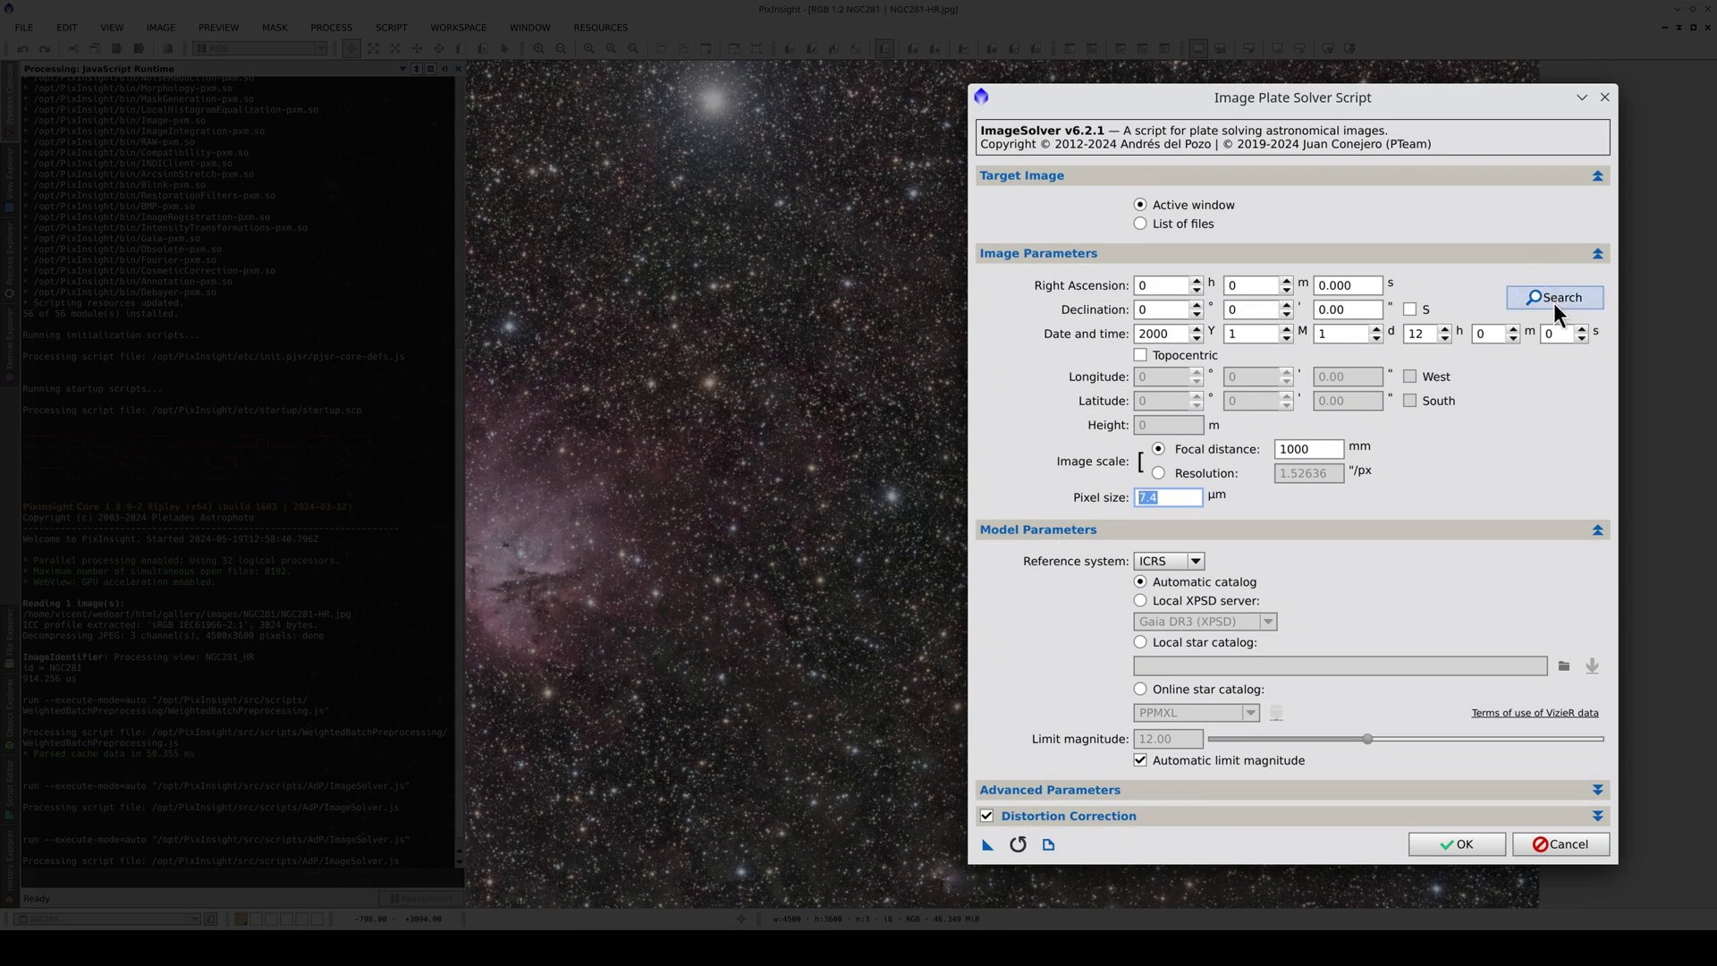
pyautogui.click(1554, 303)
# Look up 'ngc281' online and apply its coordinates, RA 0 52 25.100, Dec +56 33 54.00
pyautogui.click(982, 386)
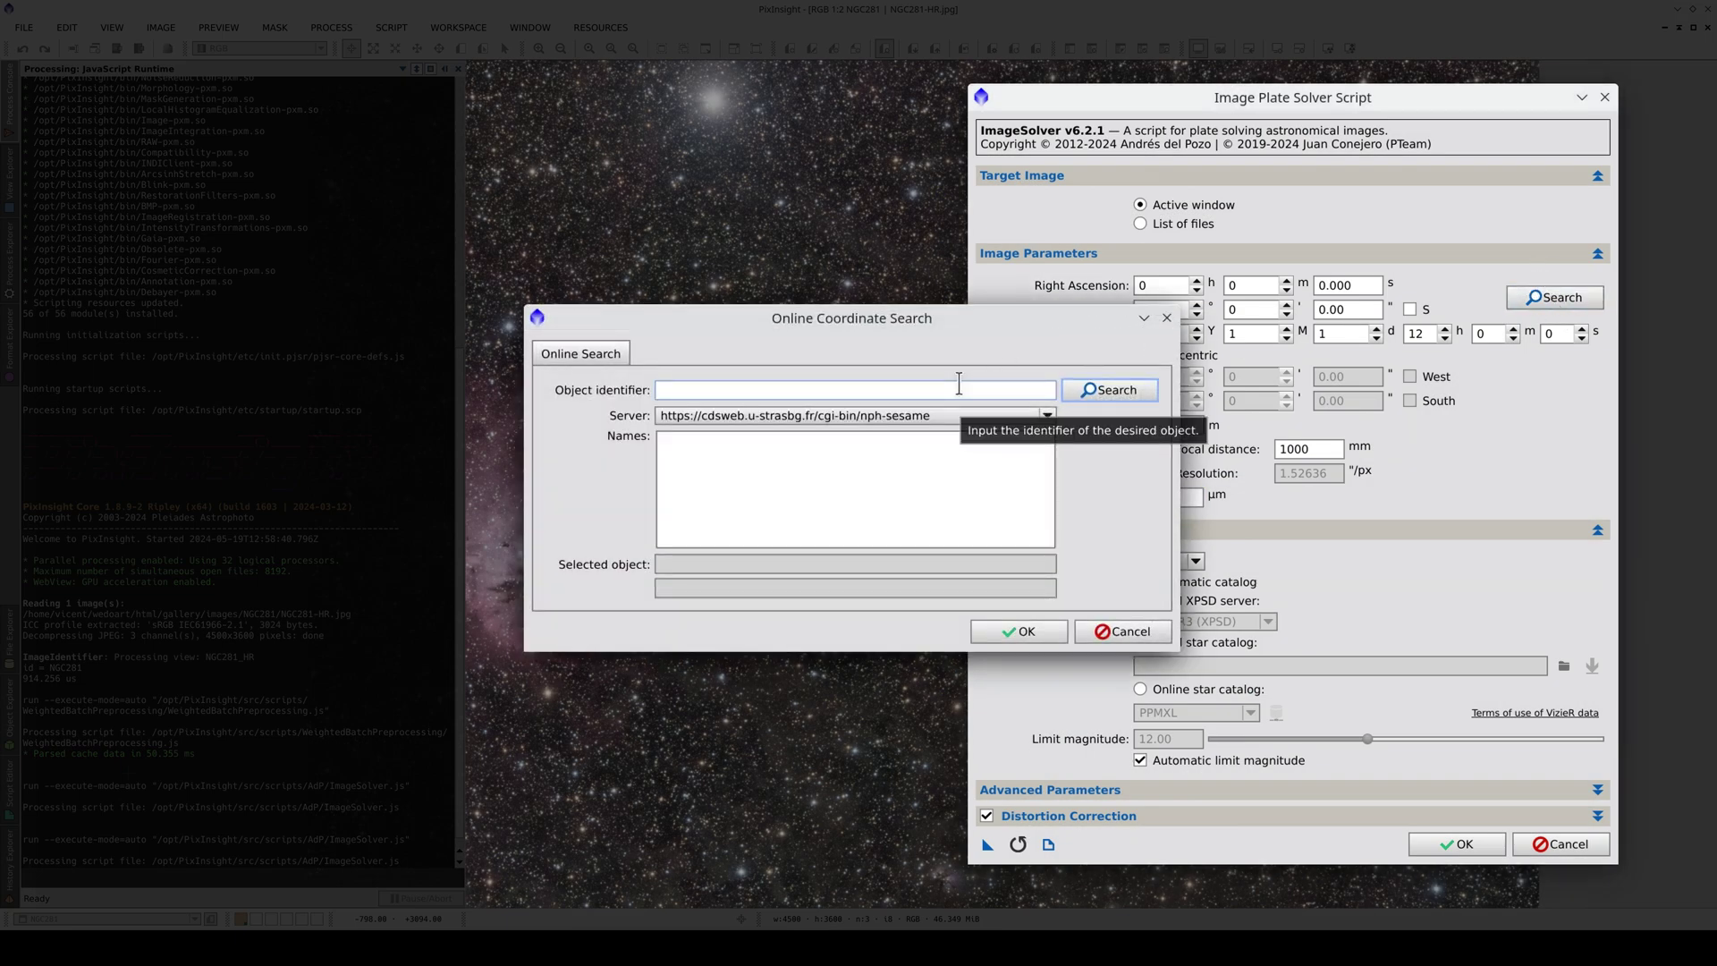
pyautogui.write('ngc281')
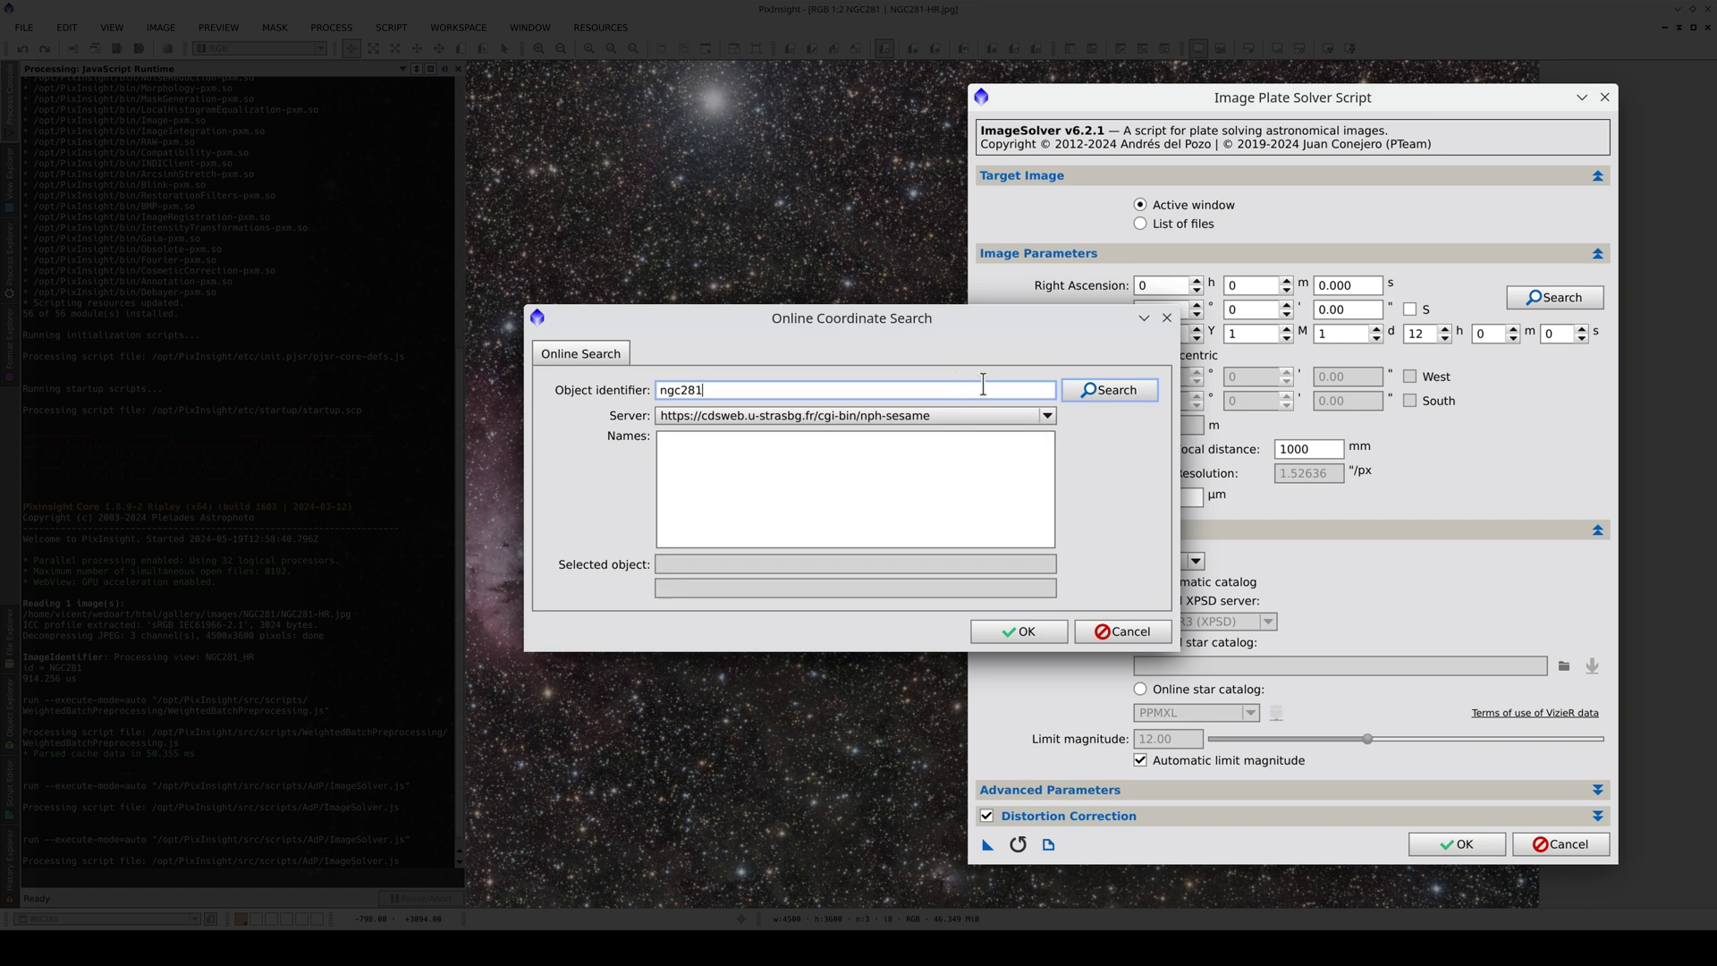
pyautogui.click(1091, 388)
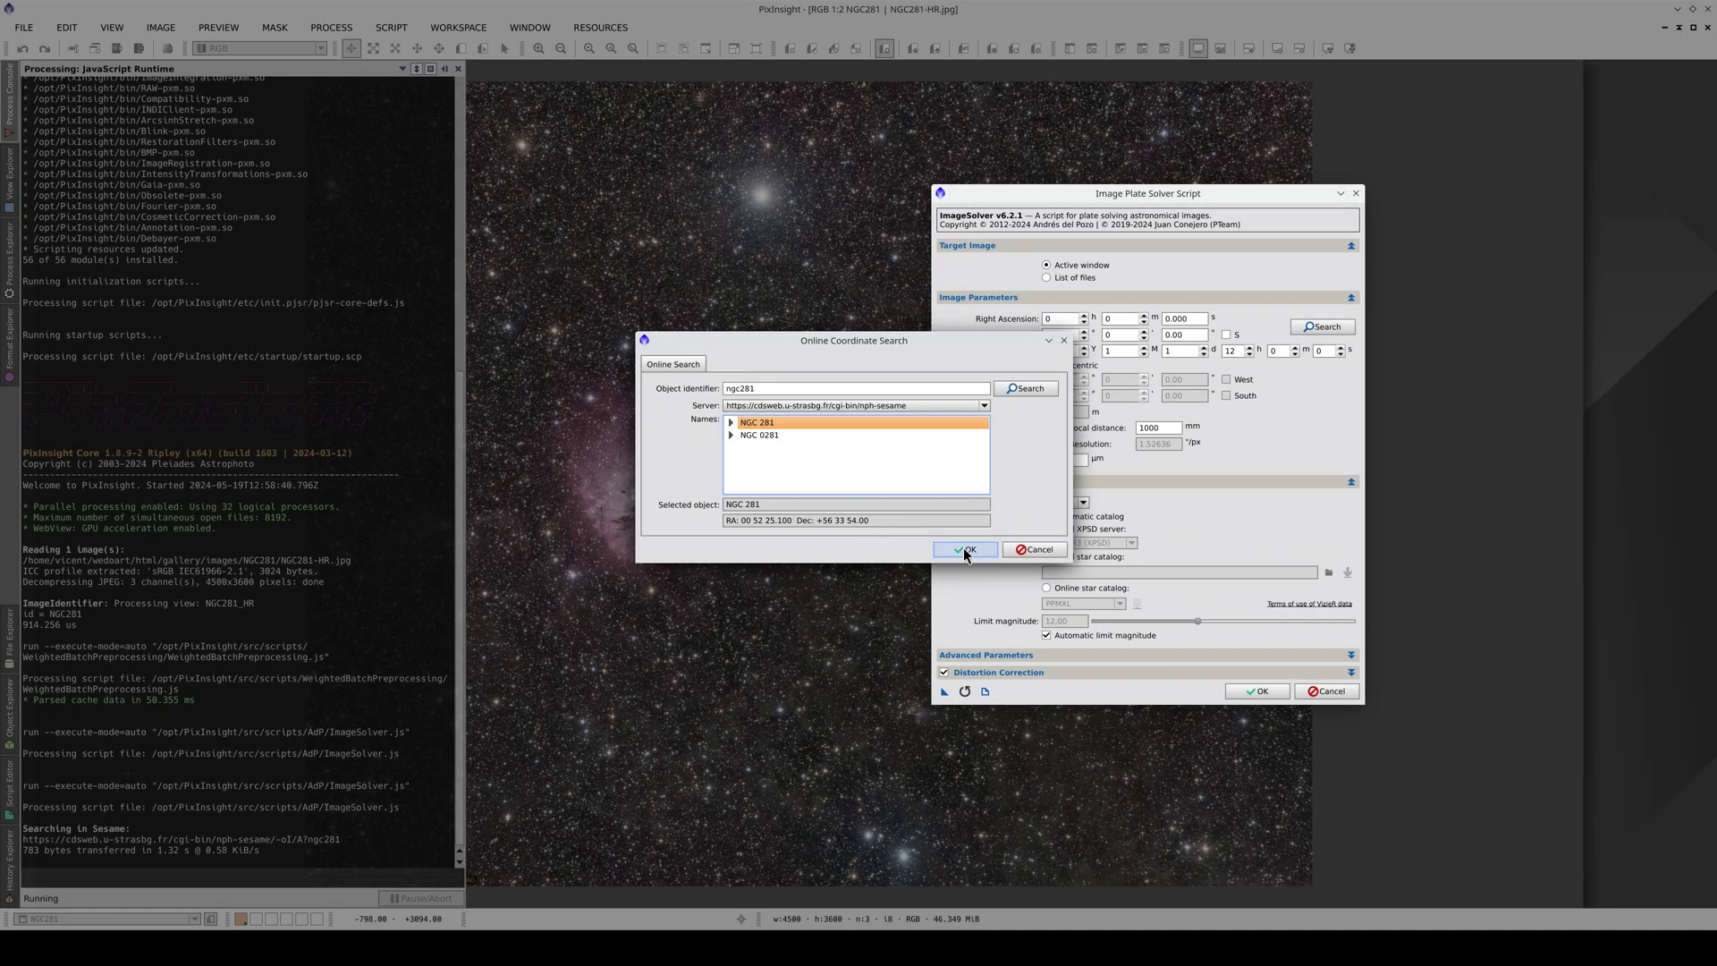
pyautogui.click(965, 551)
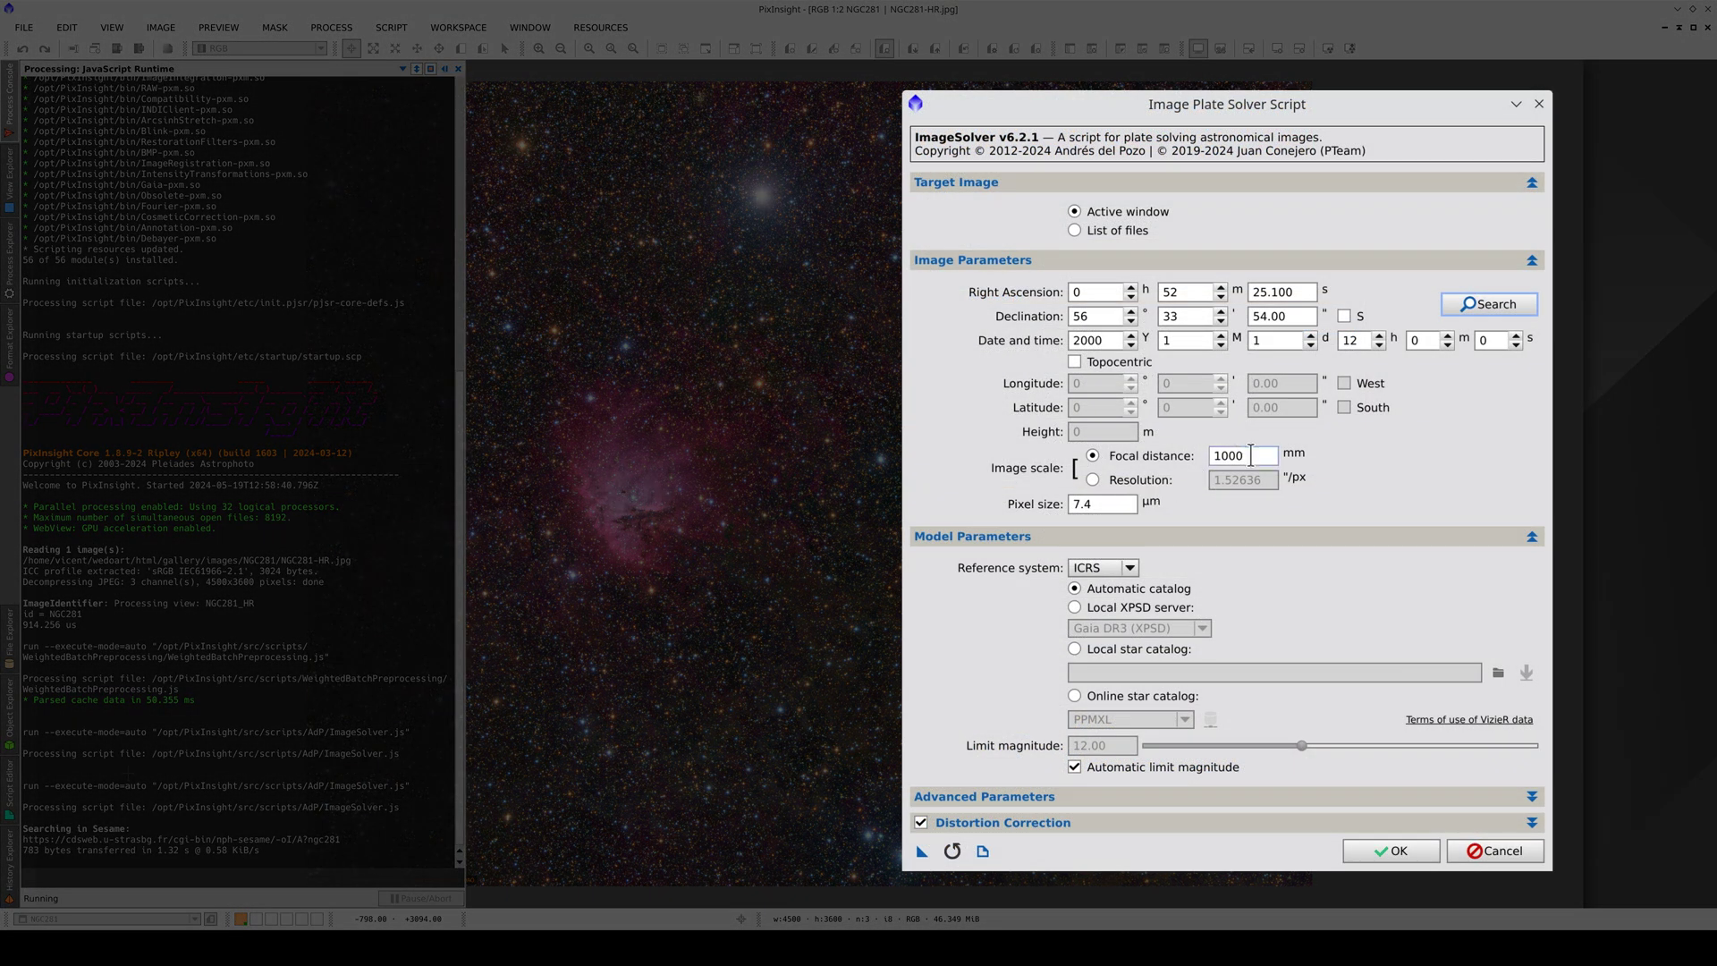
# Set focal distance 400 mm, pixel size 6 µm, date 2020/12, and expand distortion correction
pyautogui.doubleClick(1149, 428)
pyautogui.write('400')
pyautogui.press('Tab')
pyautogui.write('6')
pyautogui.doubleClick(1102, 340)
pyautogui.write('2020')
pyautogui.press('Tab')
pyautogui.write('12')
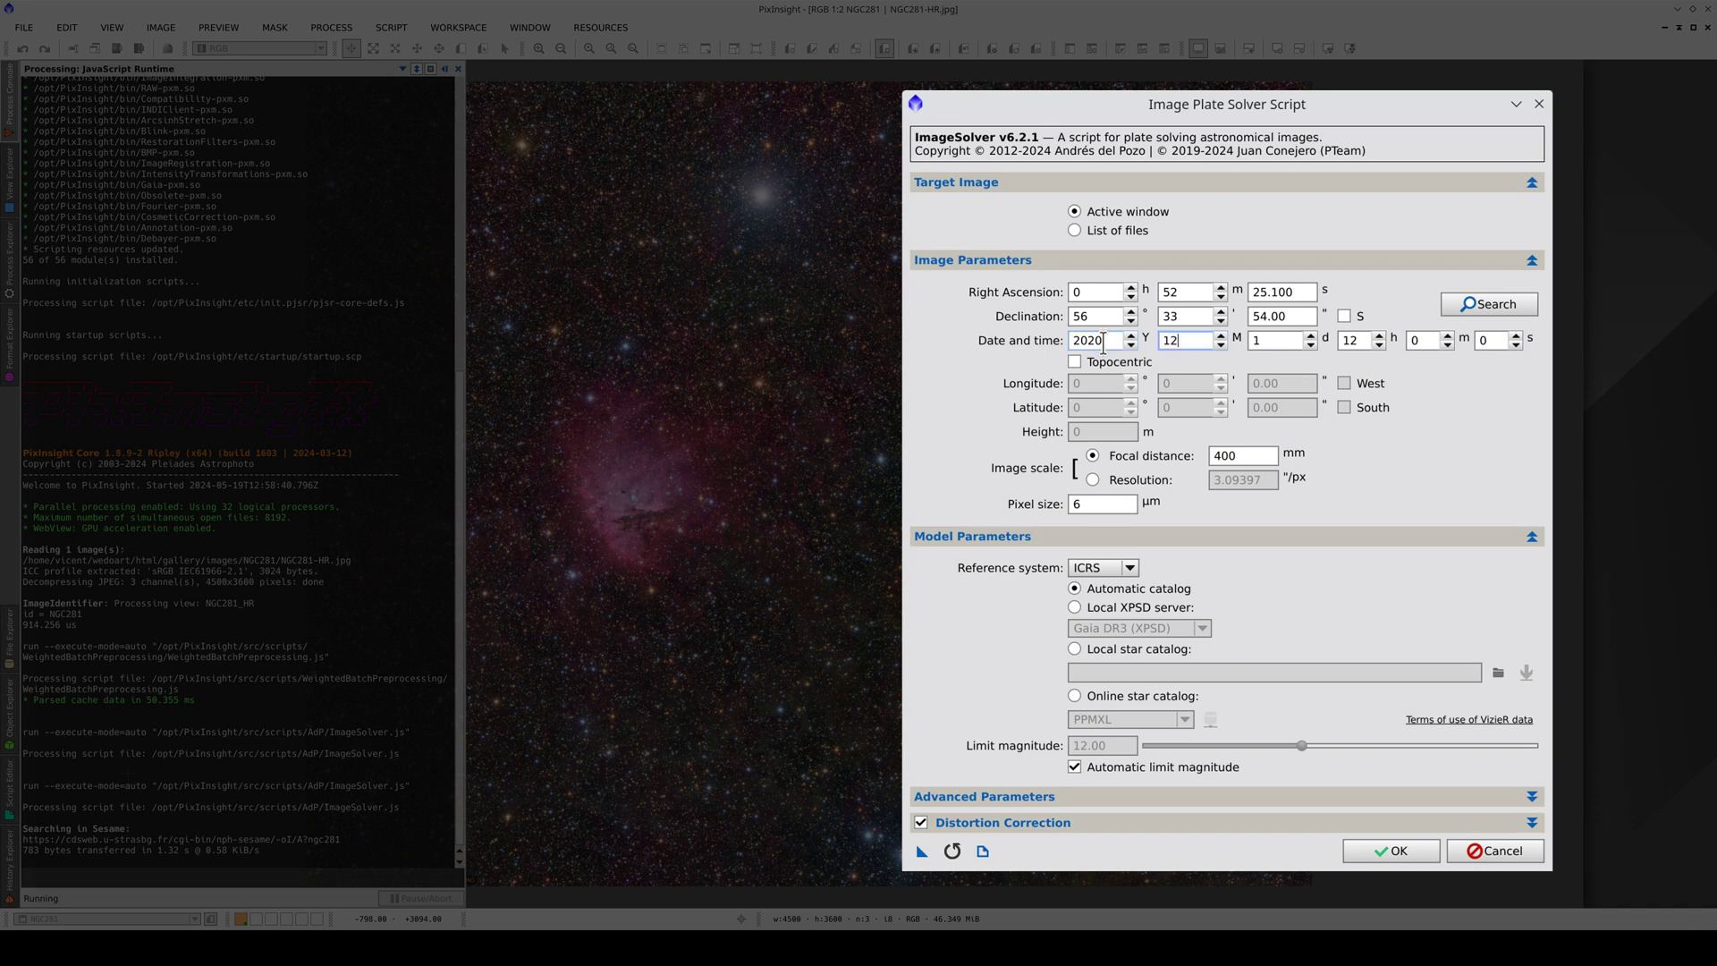
pyautogui.press('Tab')
pyautogui.press('Tab')
pyautogui.press('Tab')
pyautogui.press('Tab')
pyautogui.press('Tab')
pyautogui.press('Tab')
pyautogui.press('Tab')
pyautogui.press('Tab')
pyautogui.write('15')
pyautogui.press('BackSpace')
pyautogui.press('BackSpace')
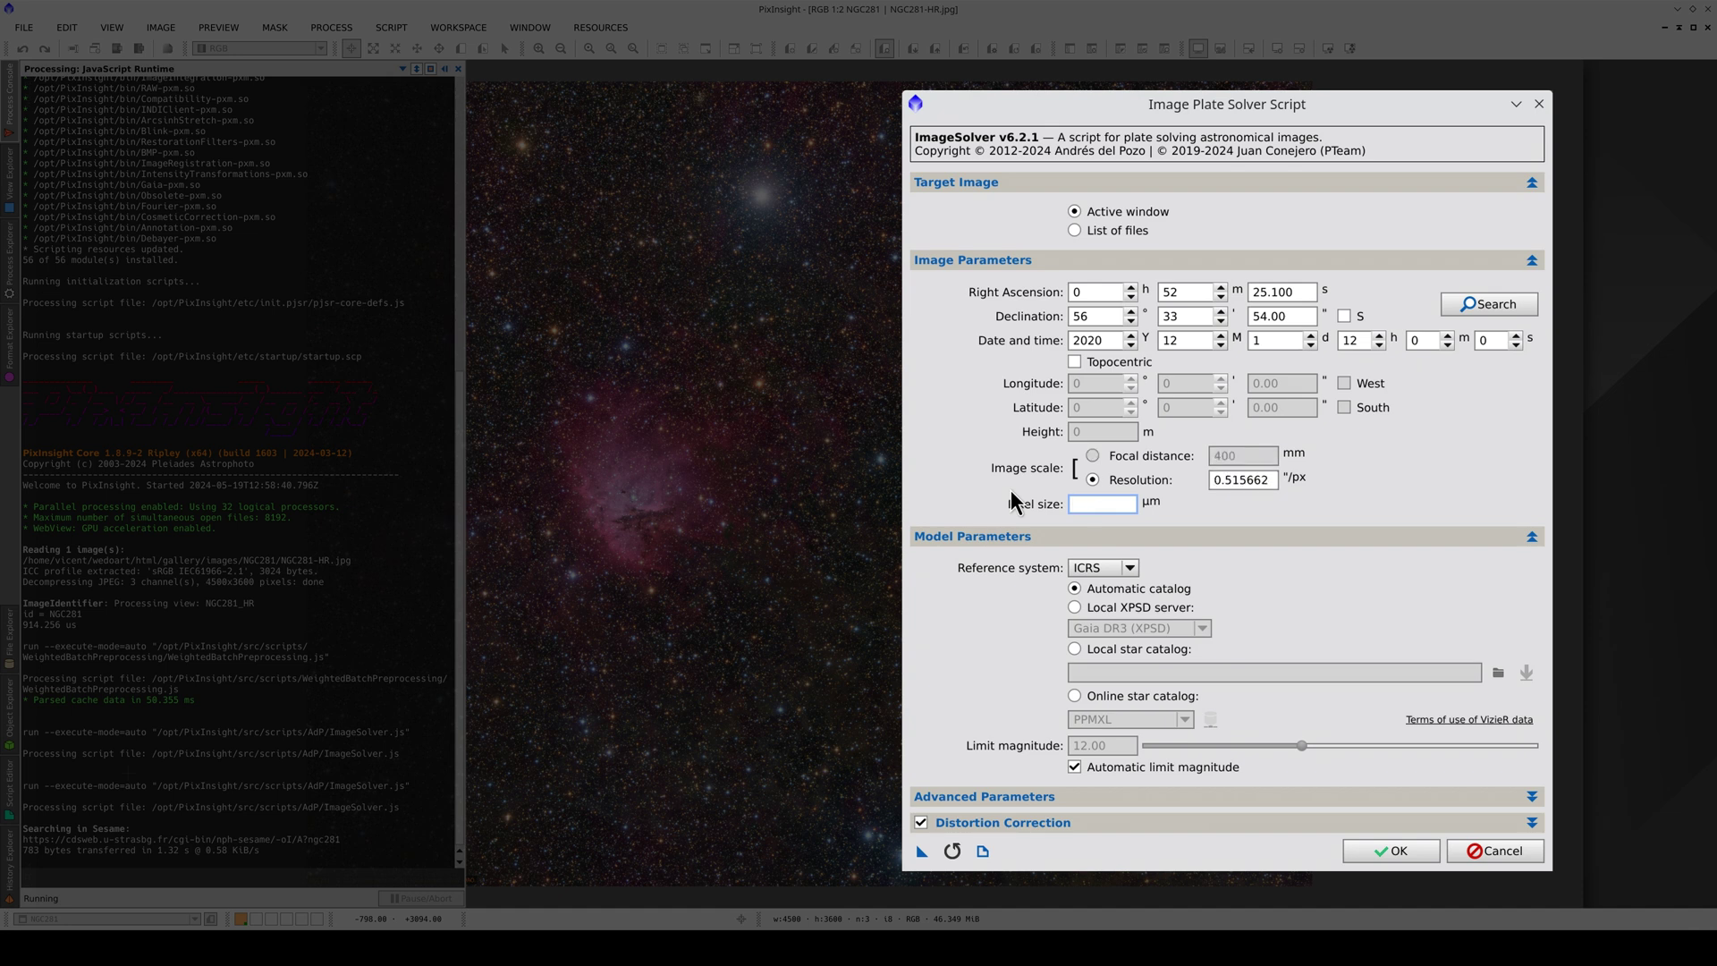
pyautogui.write('6')
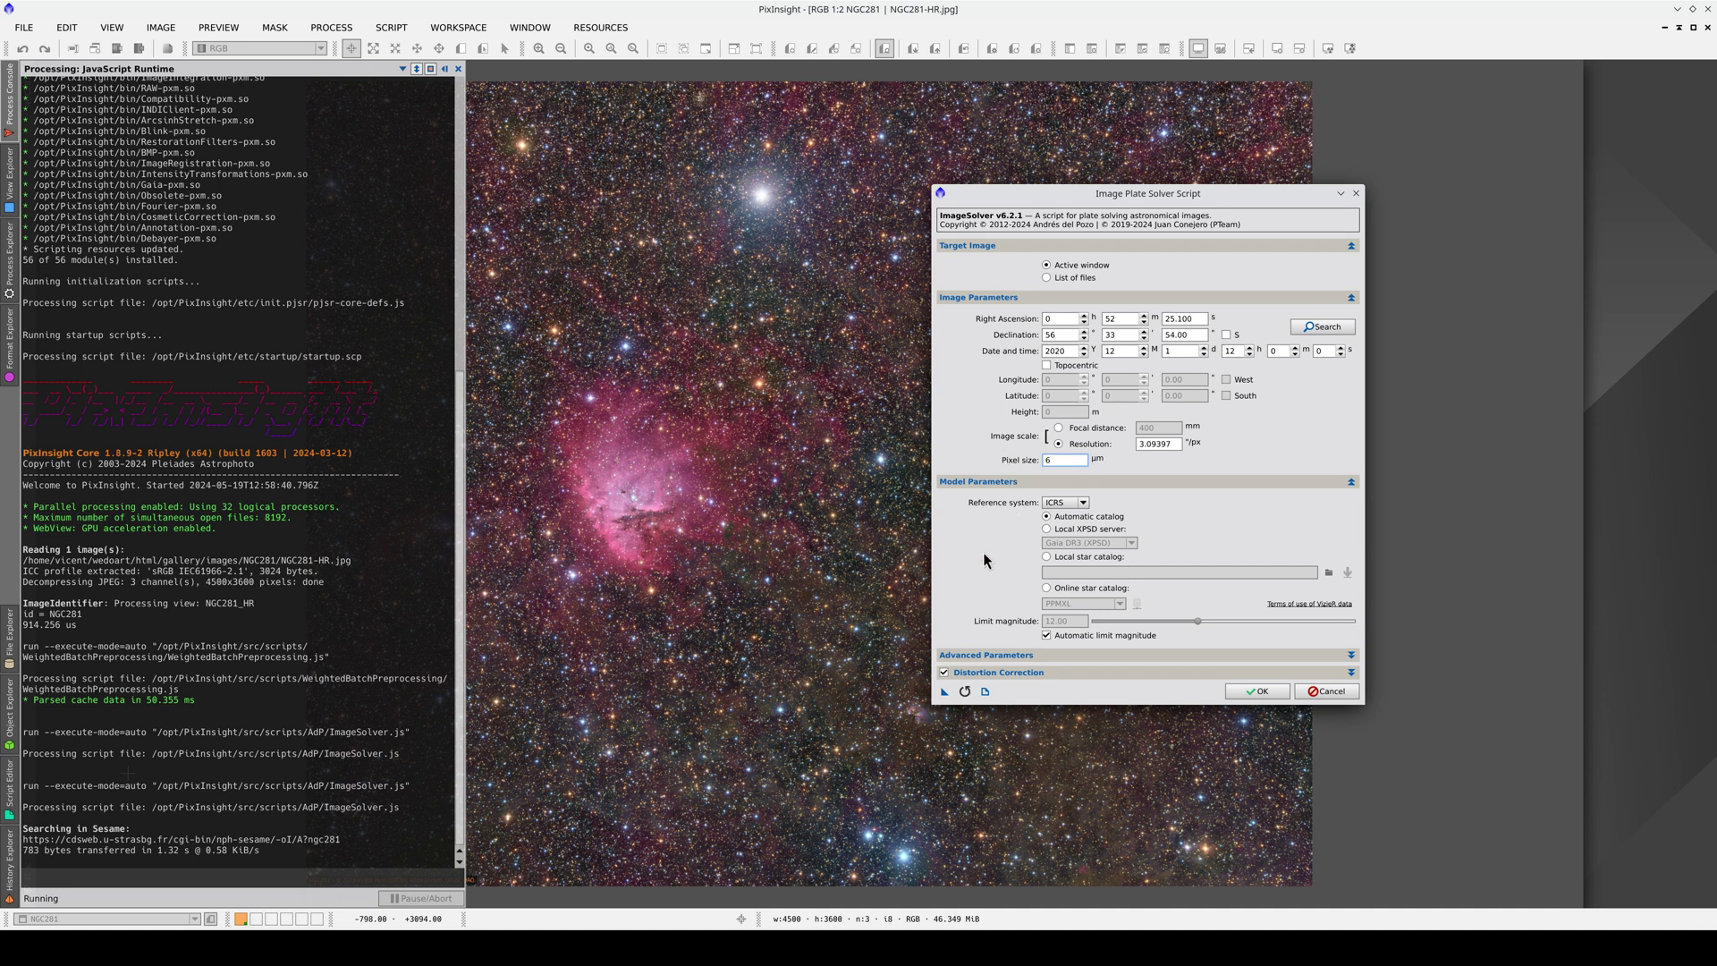
pyautogui.click(944, 674)
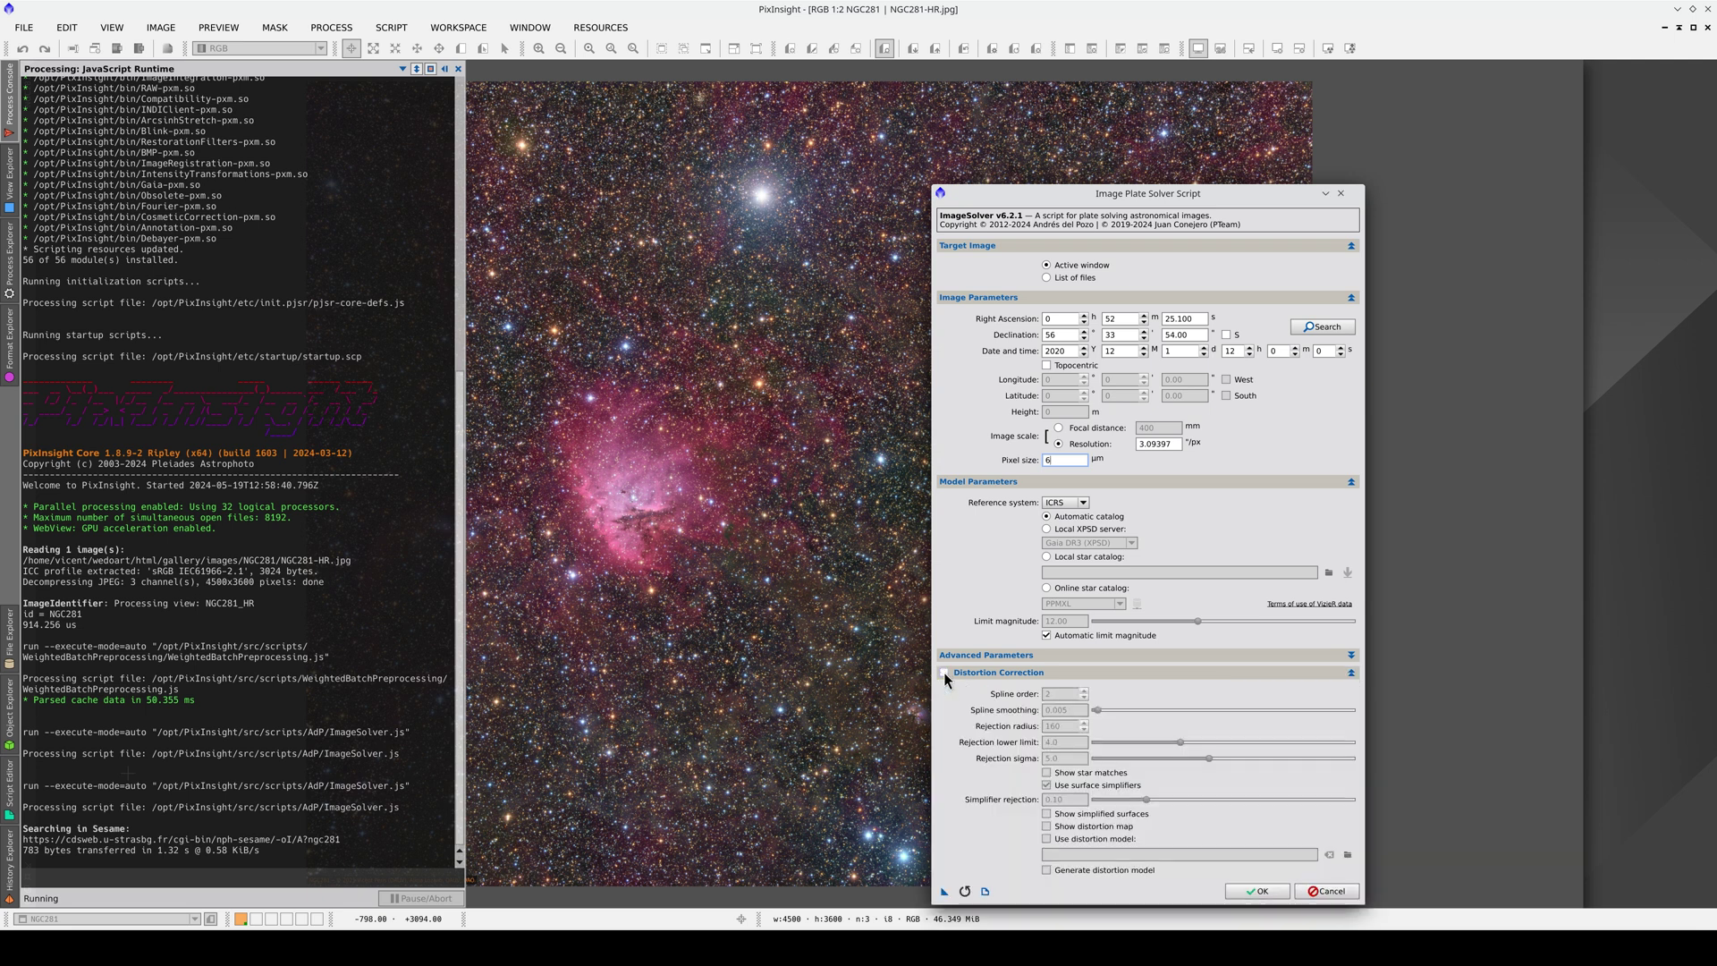
# Disable distortion correction and run the solver, getting 3.148 arcsec/px at 393.09 mm
pyautogui.click(944, 673)
pyautogui.click(1259, 891)
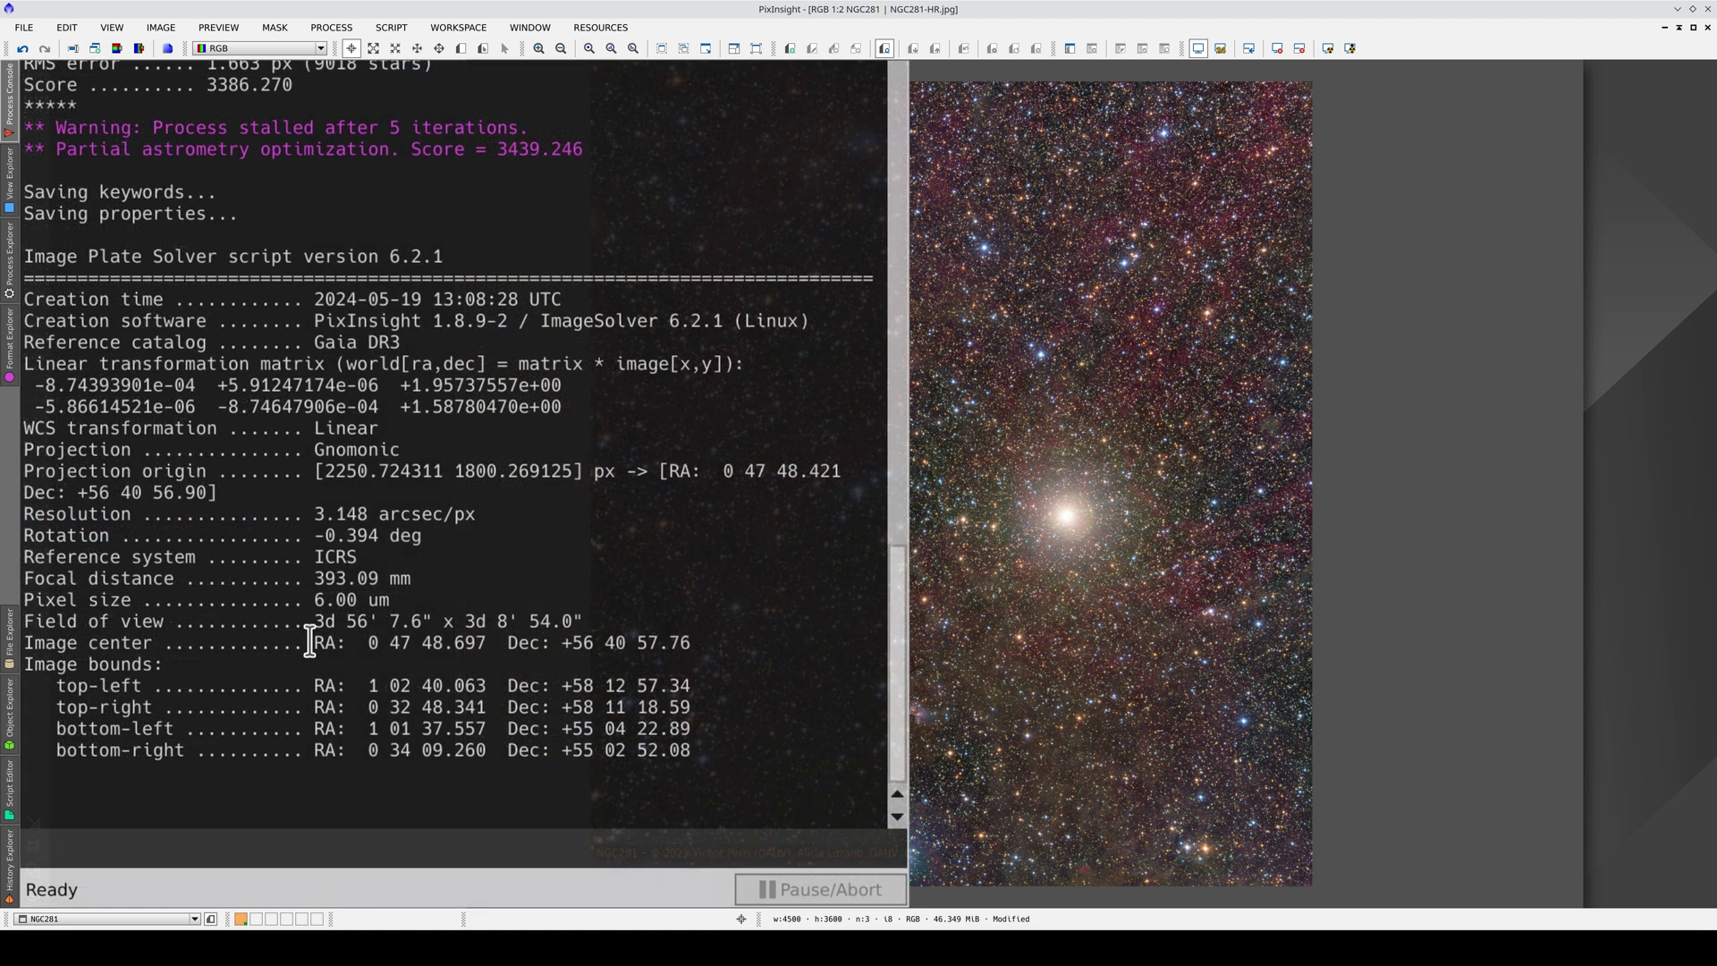
# Highlight the solved image centre, field of view, 393.09 mm focal distance and -0.394° rotation
pyautogui.moveTo(313, 642); pyautogui.dragTo(697, 642)
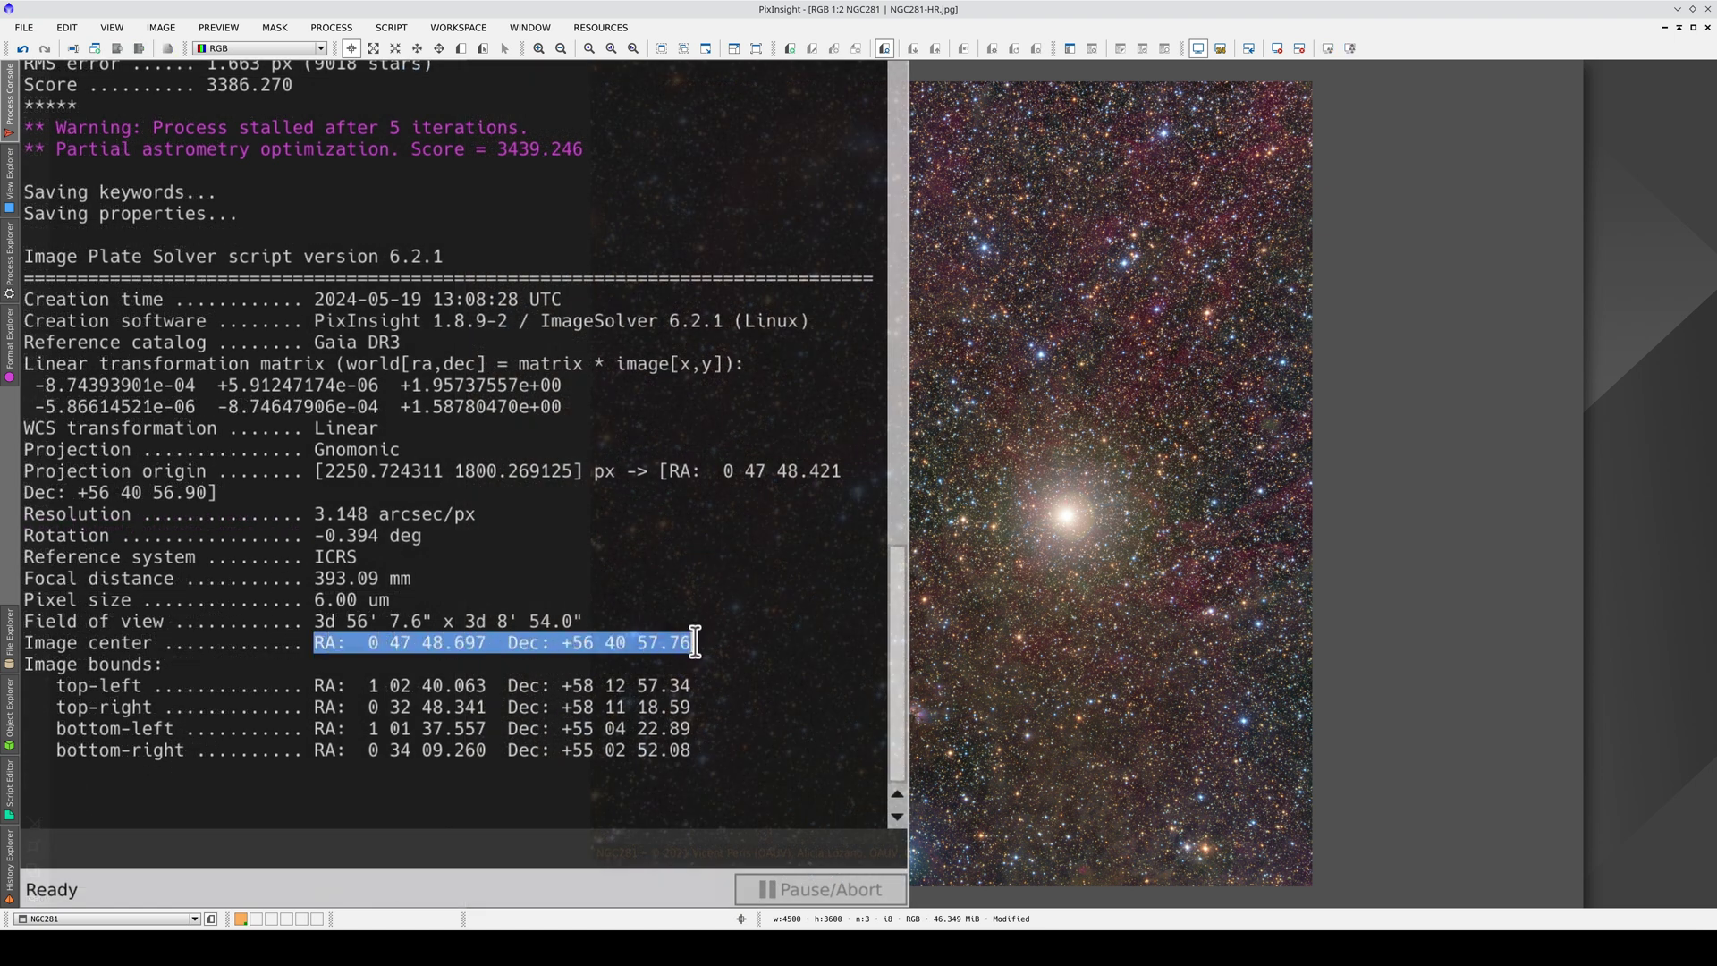
pyautogui.moveTo(598, 621); pyautogui.dragTo(314, 621)
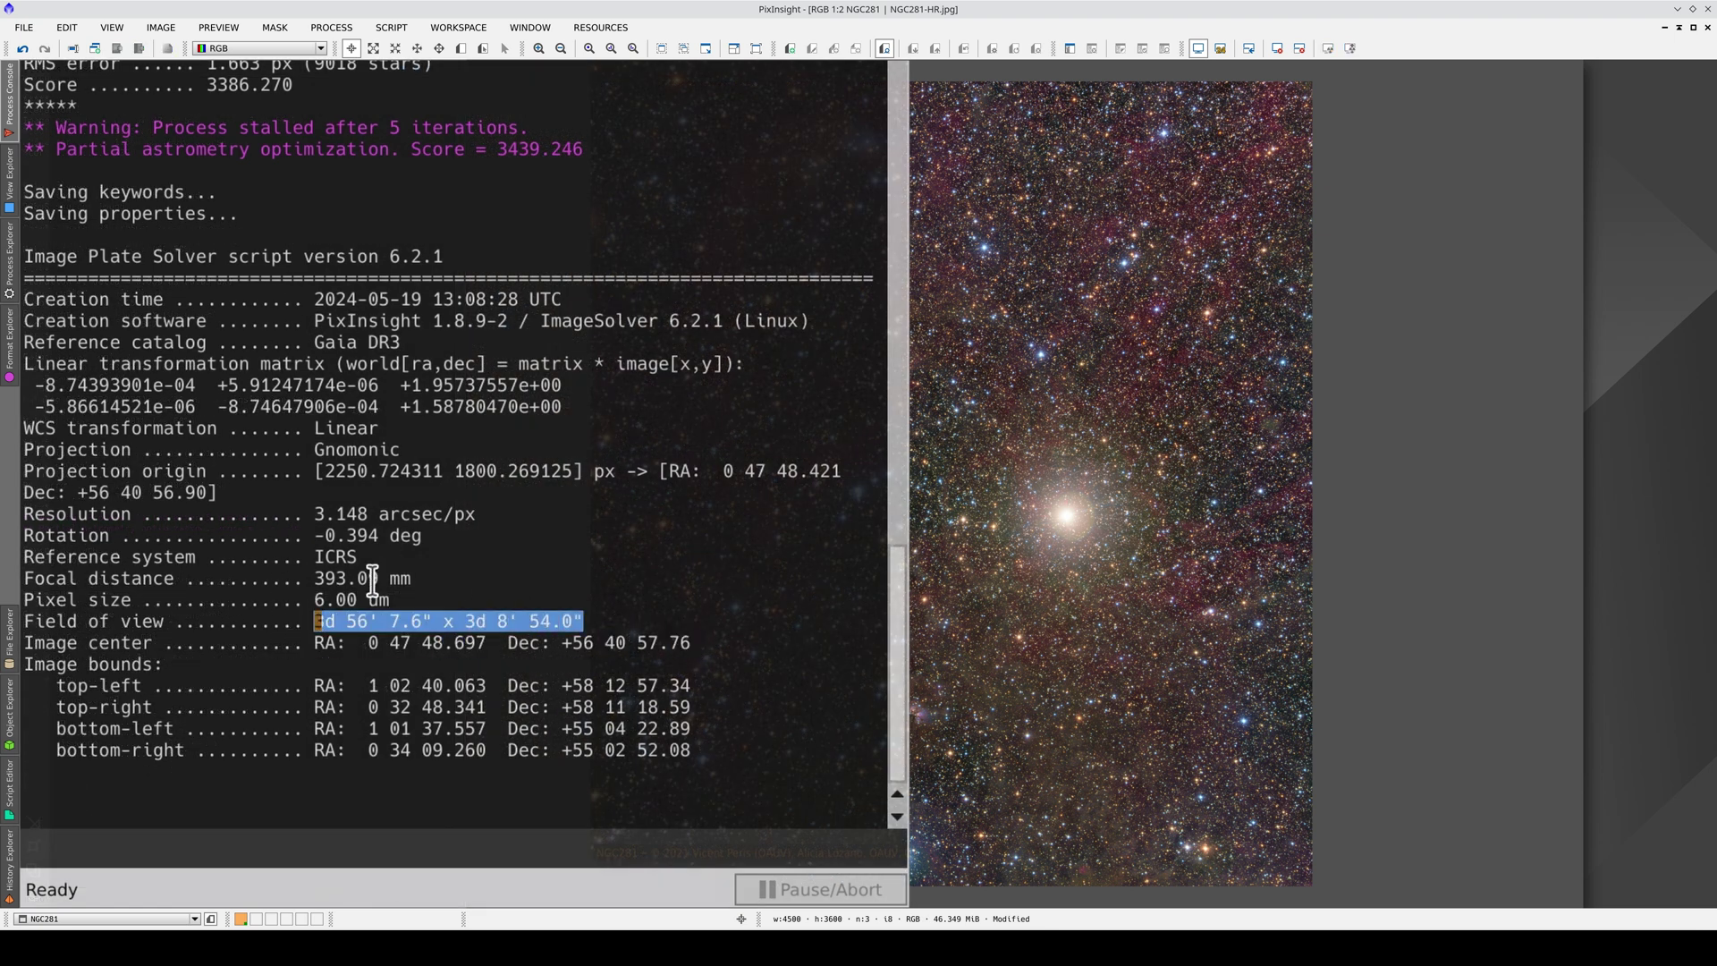
pyautogui.moveTo(413, 578); pyautogui.dragTo(314, 578)
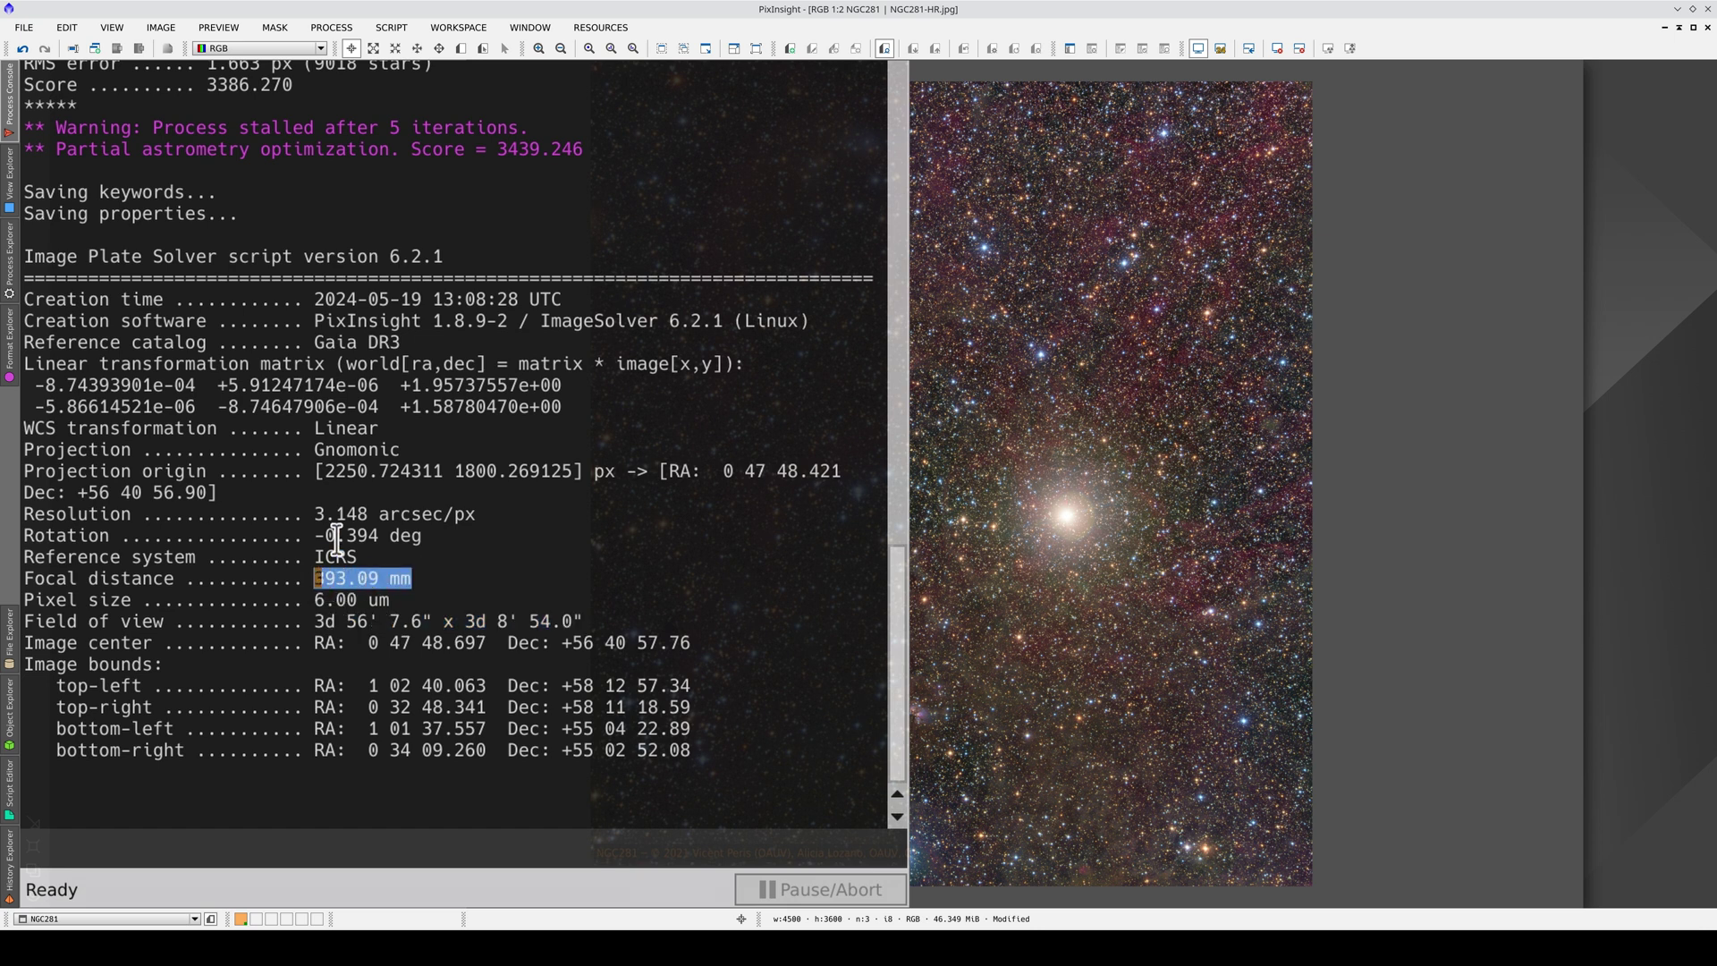
pyautogui.moveTo(422, 535); pyautogui.dragTo(314, 537)
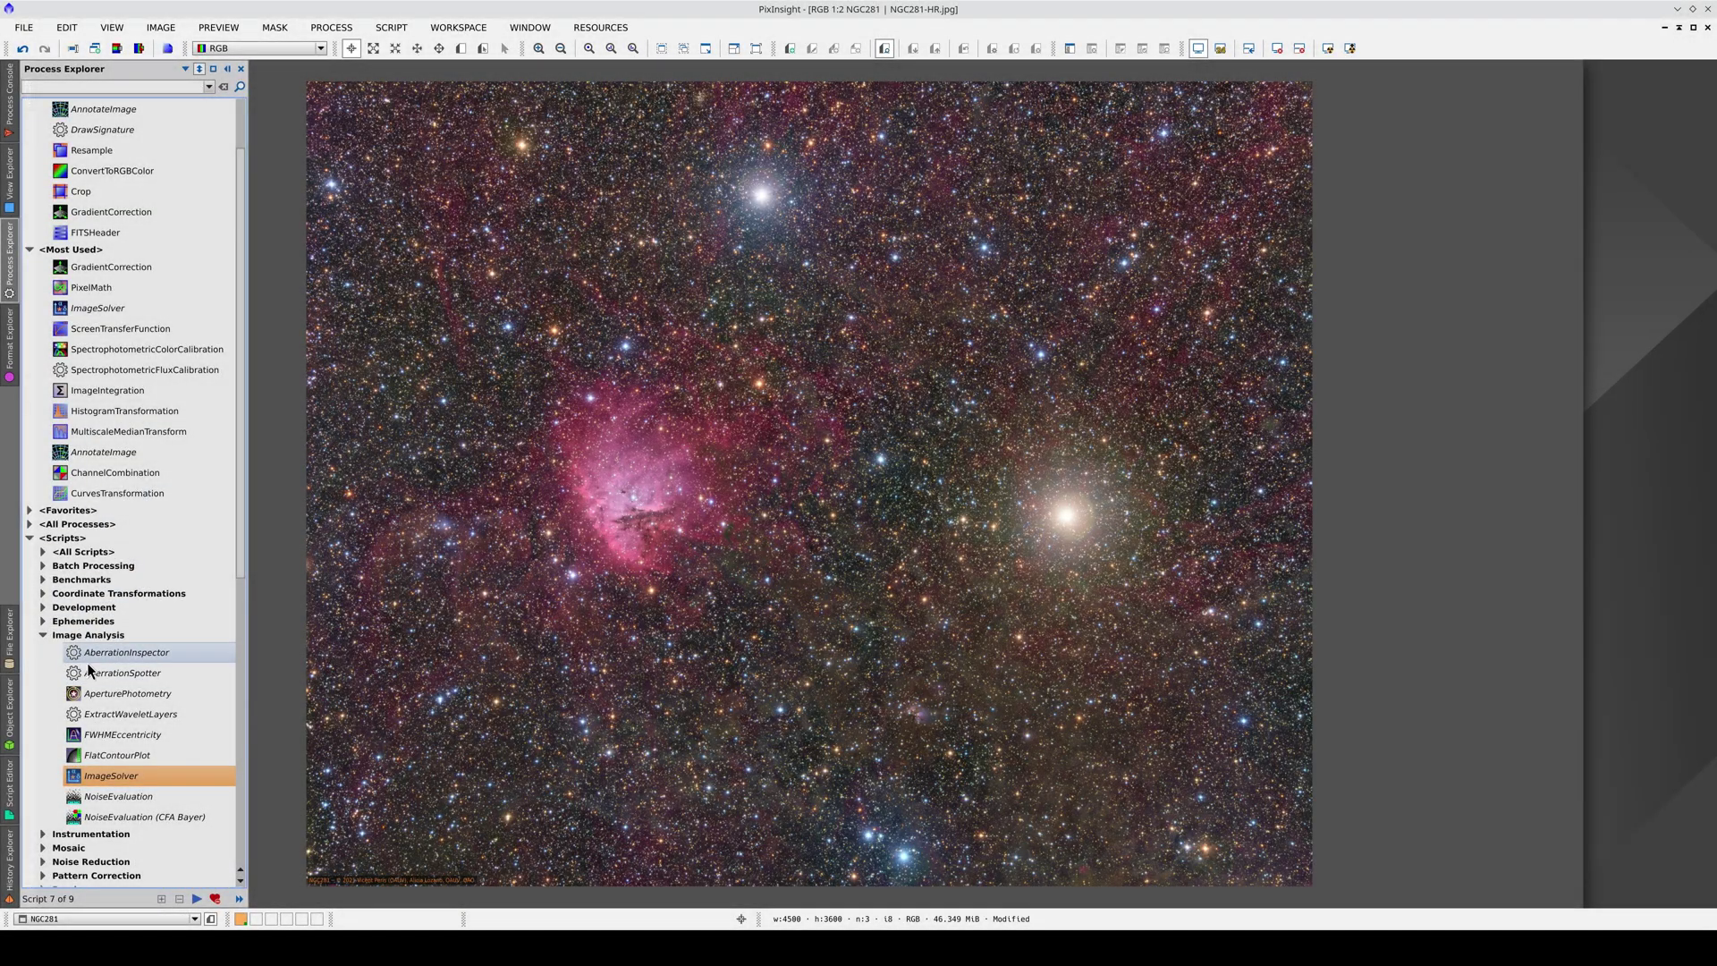
# Launch the AnnotateImage script from the Render scripts group
pyautogui.scroll(-3, 84, 660)
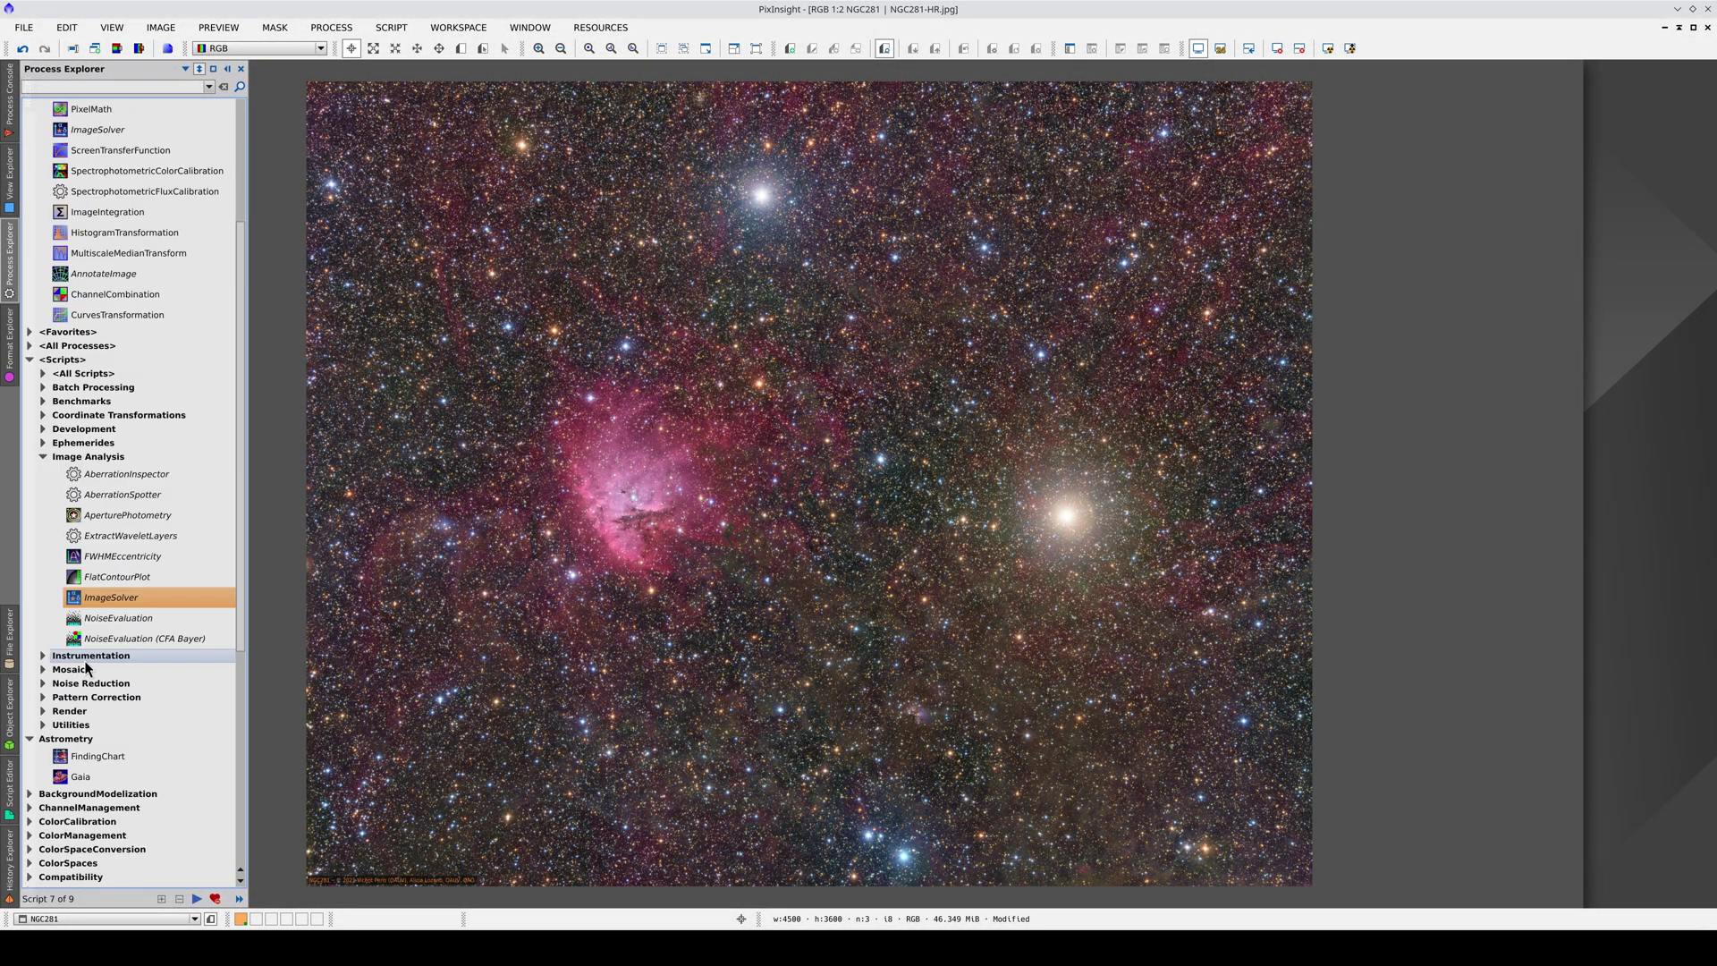
pyautogui.click(44, 711)
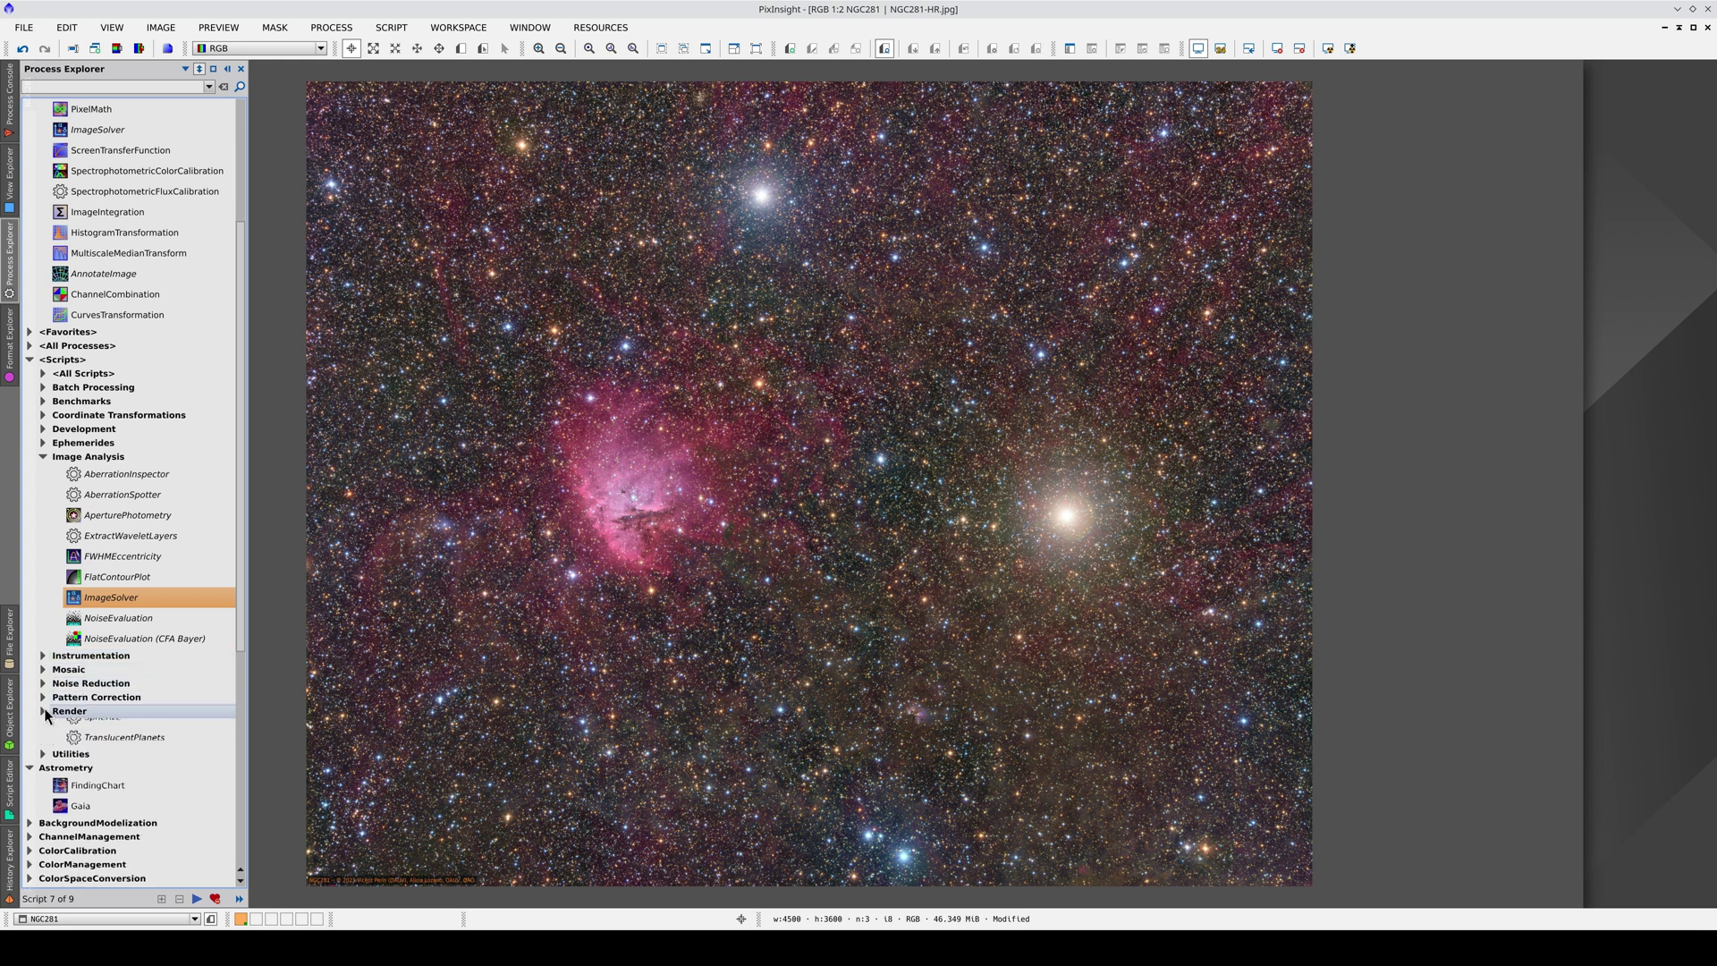
pyautogui.click(109, 712)
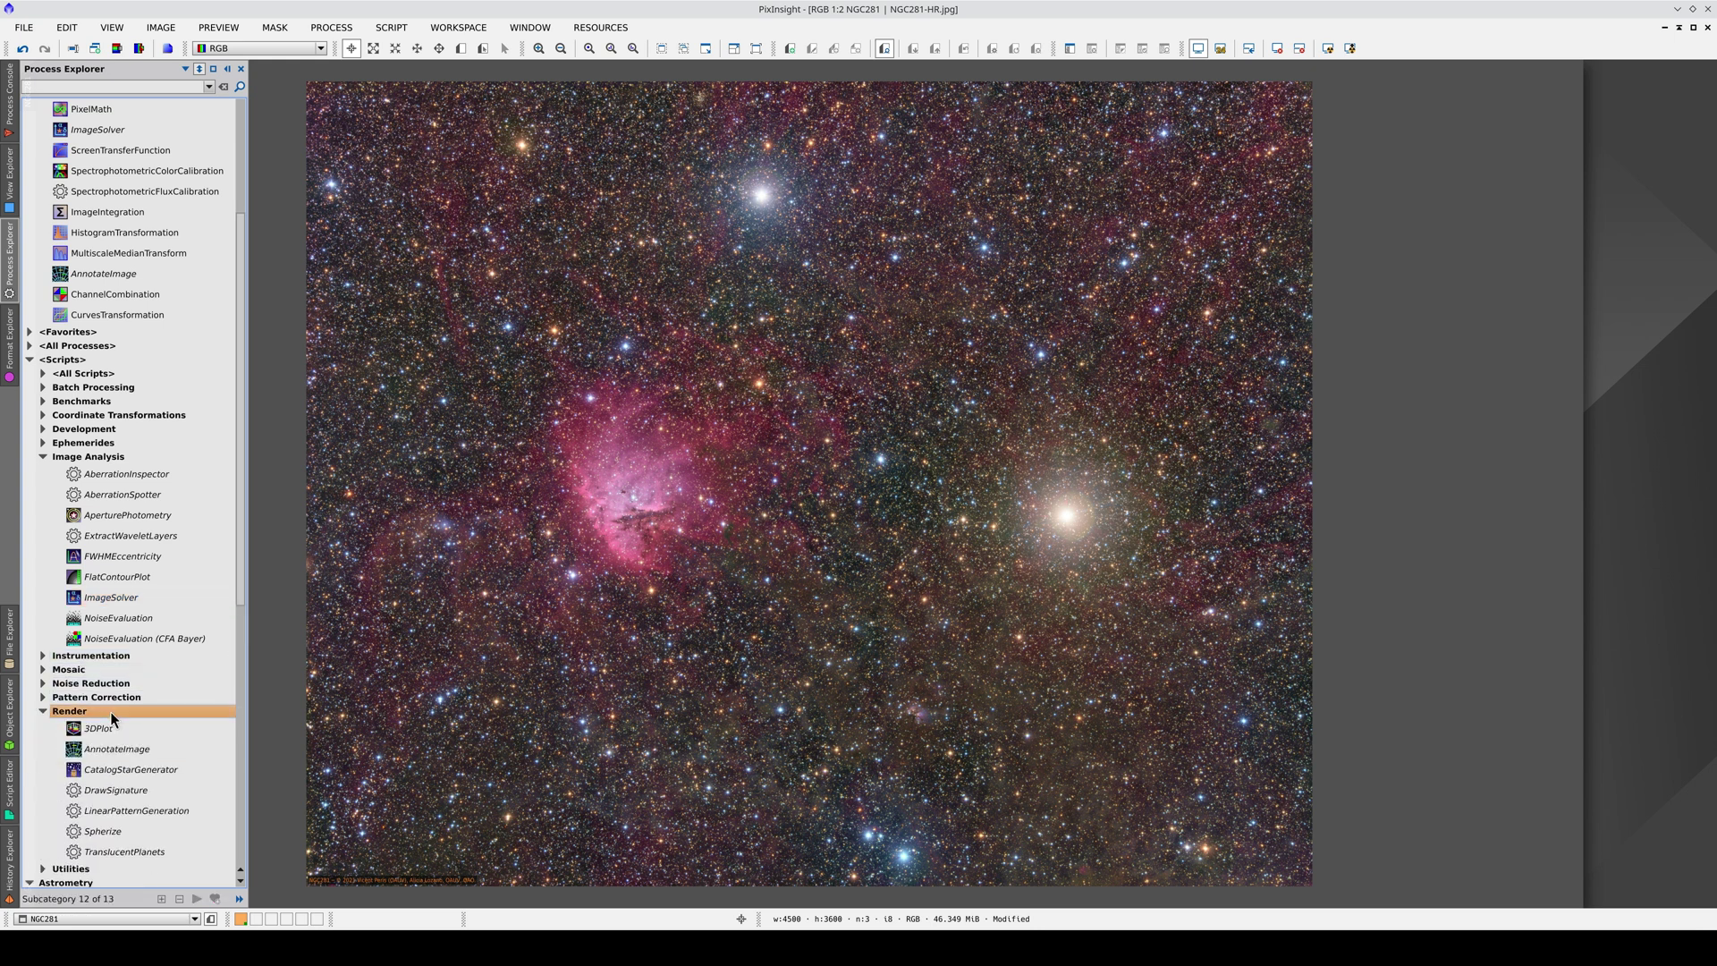
pyautogui.scroll(-2, 110, 711)
pyautogui.click(136, 628)
pyautogui.doubleClick(136, 630)
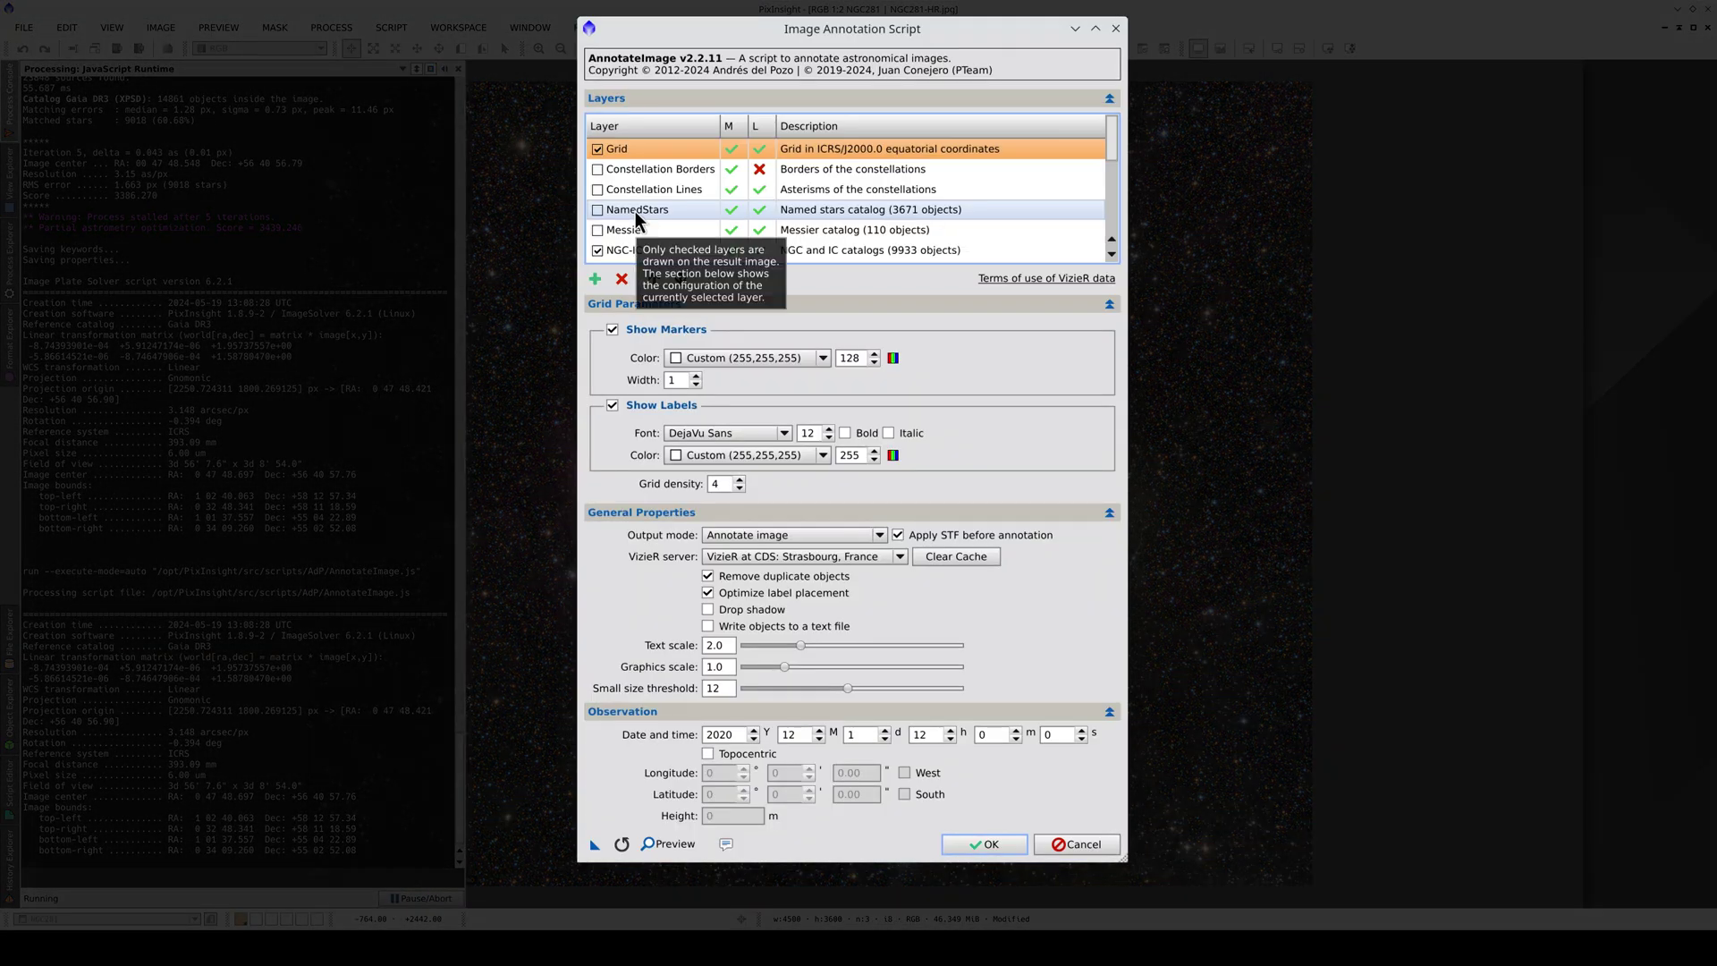
# Enable the Gaia DR3 layer for magnitudes 0–13 without labels and render the annotation
pyautogui.scroll(-1, 635, 211)
pyautogui.scroll(-3, 639, 197)
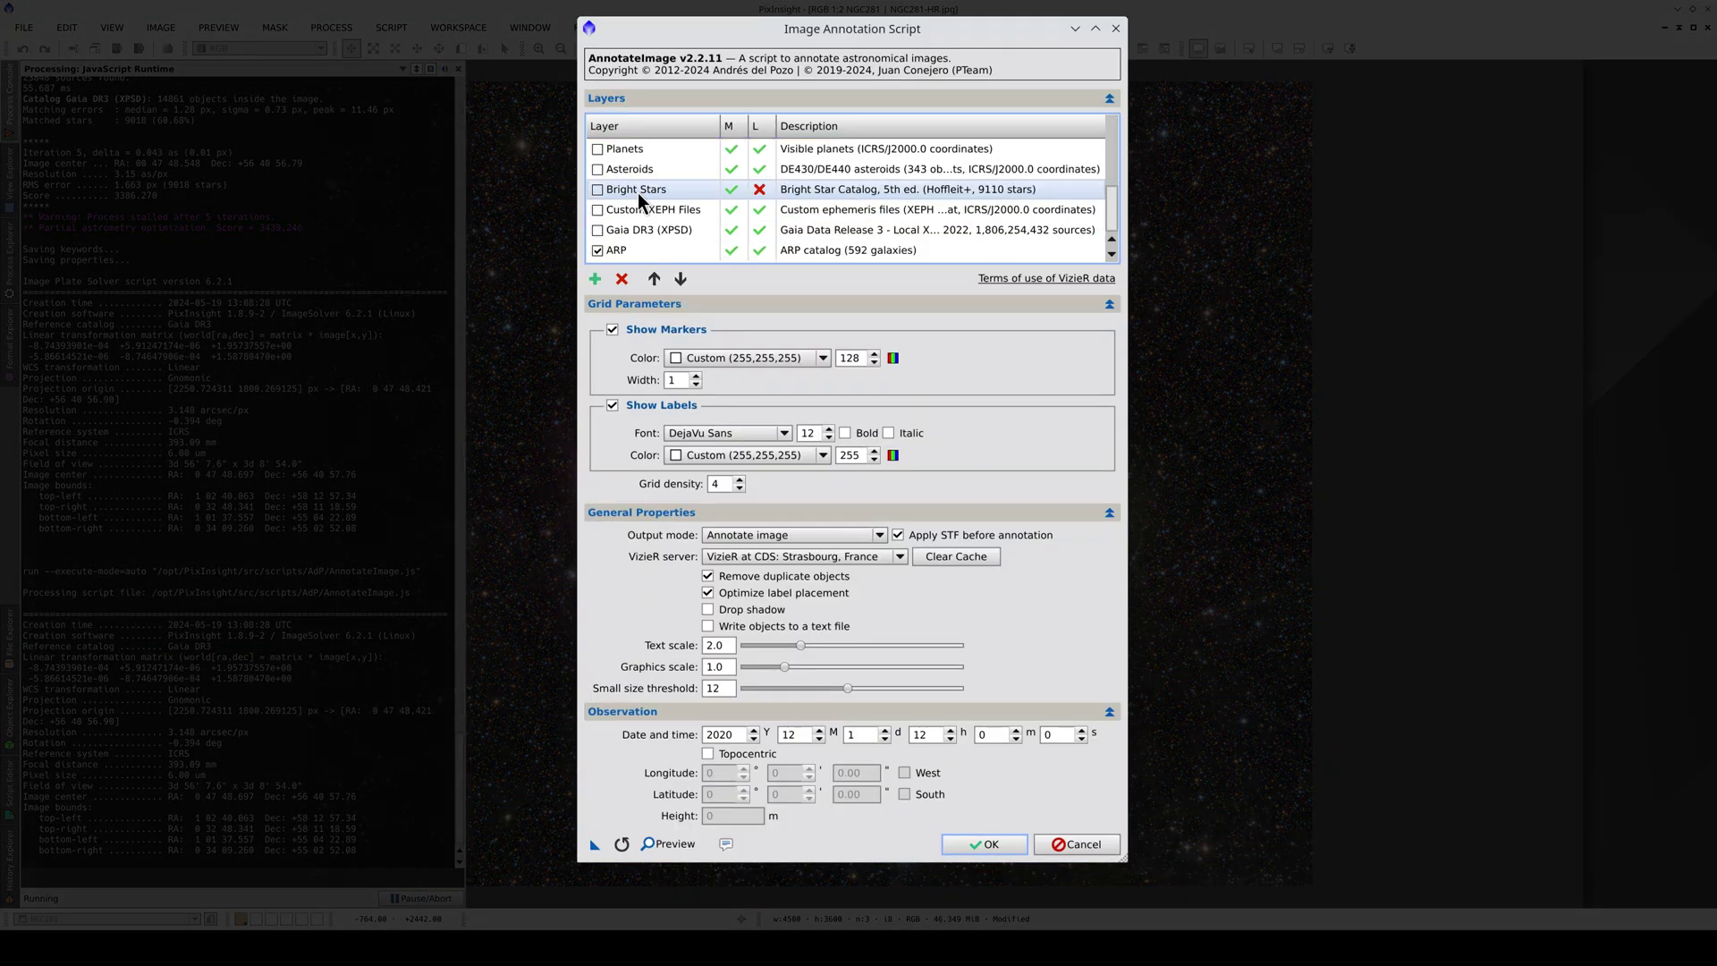
pyautogui.click(633, 230)
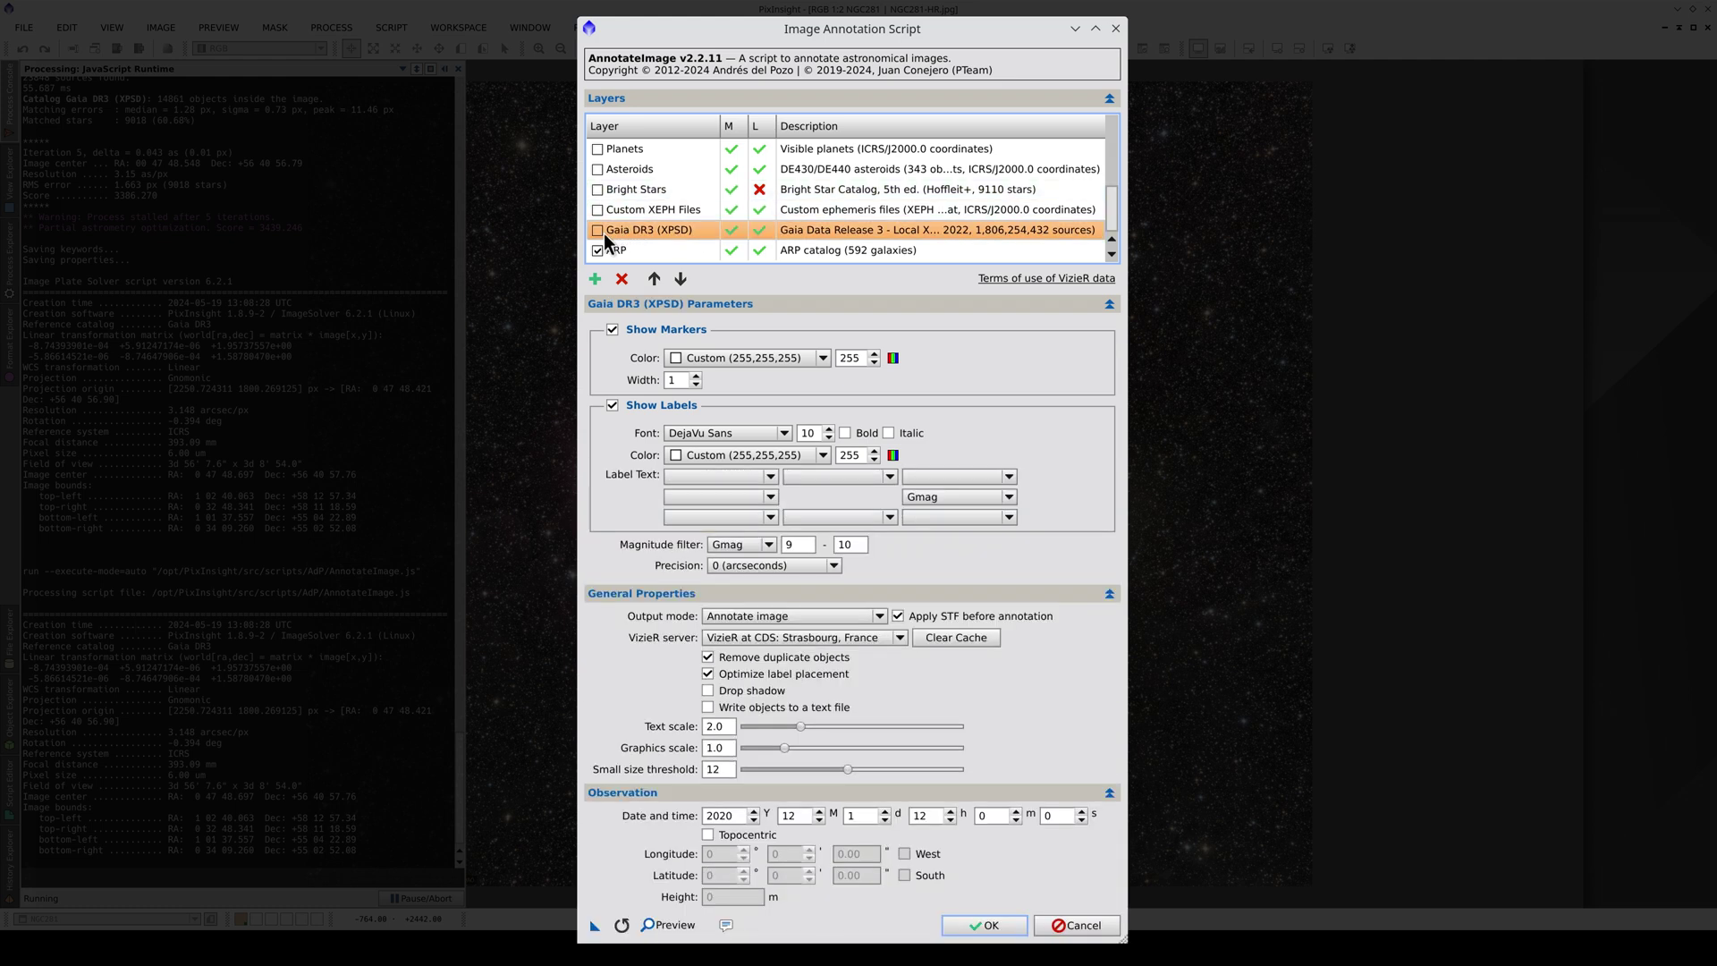
pyautogui.click(598, 231)
pyautogui.doubleClick(849, 544)
pyautogui.write('13')
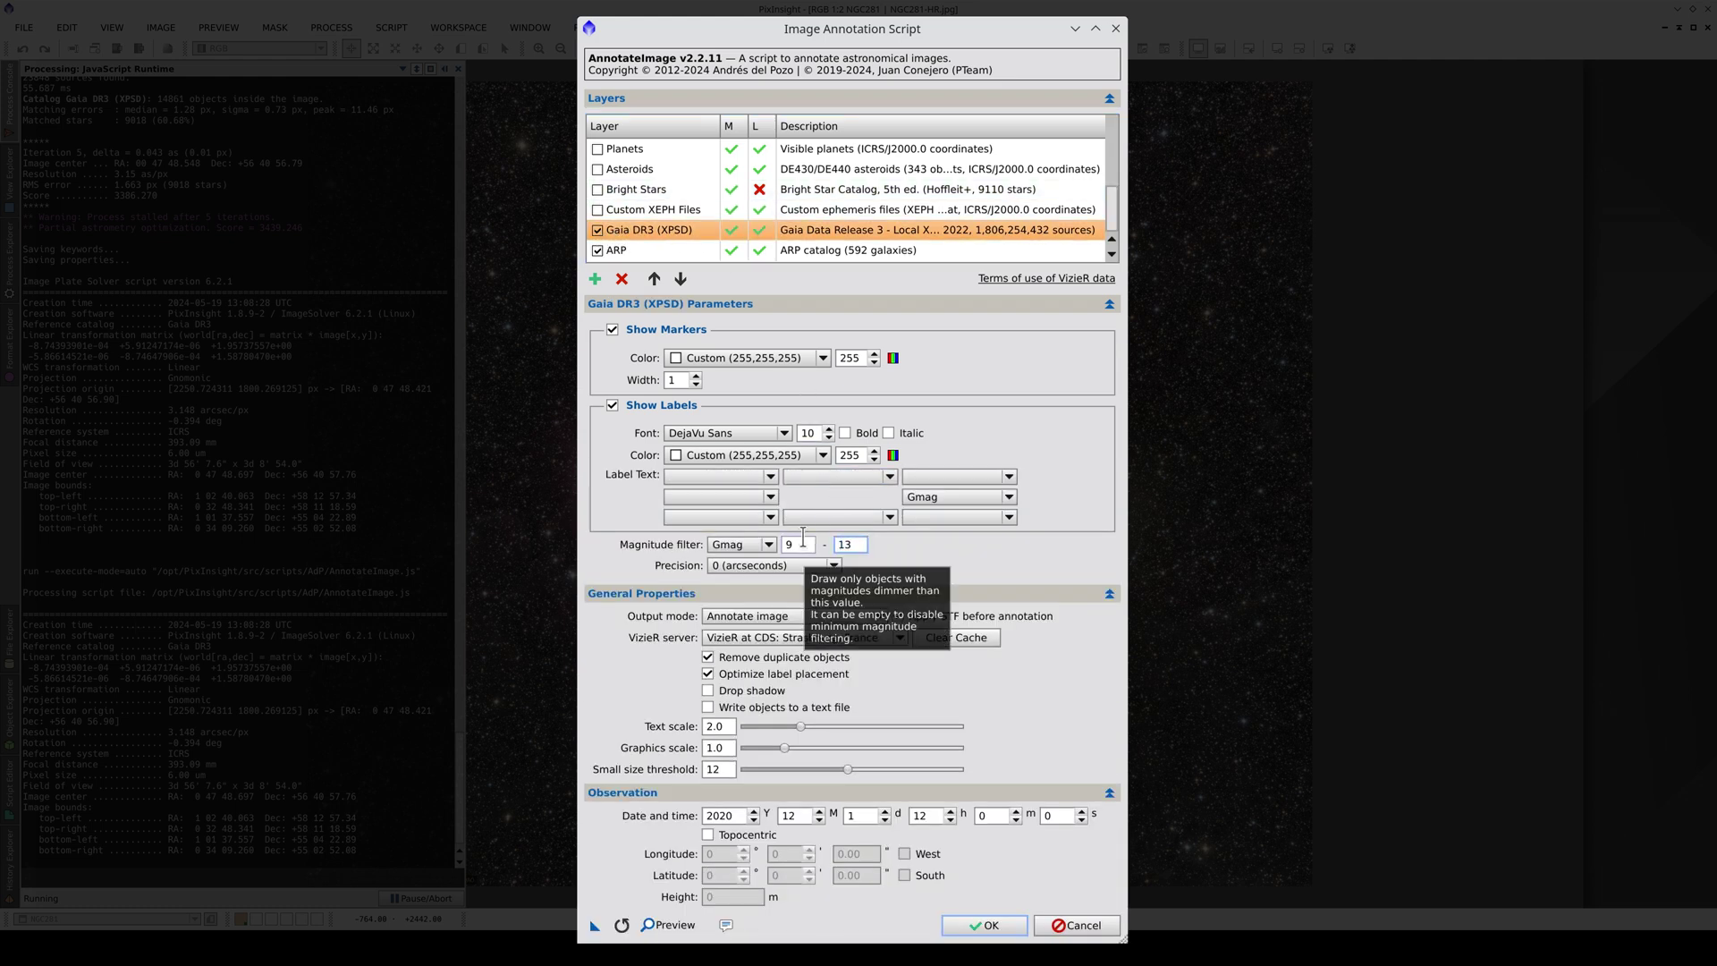
pyautogui.doubleClick(791, 543)
pyautogui.write('0')
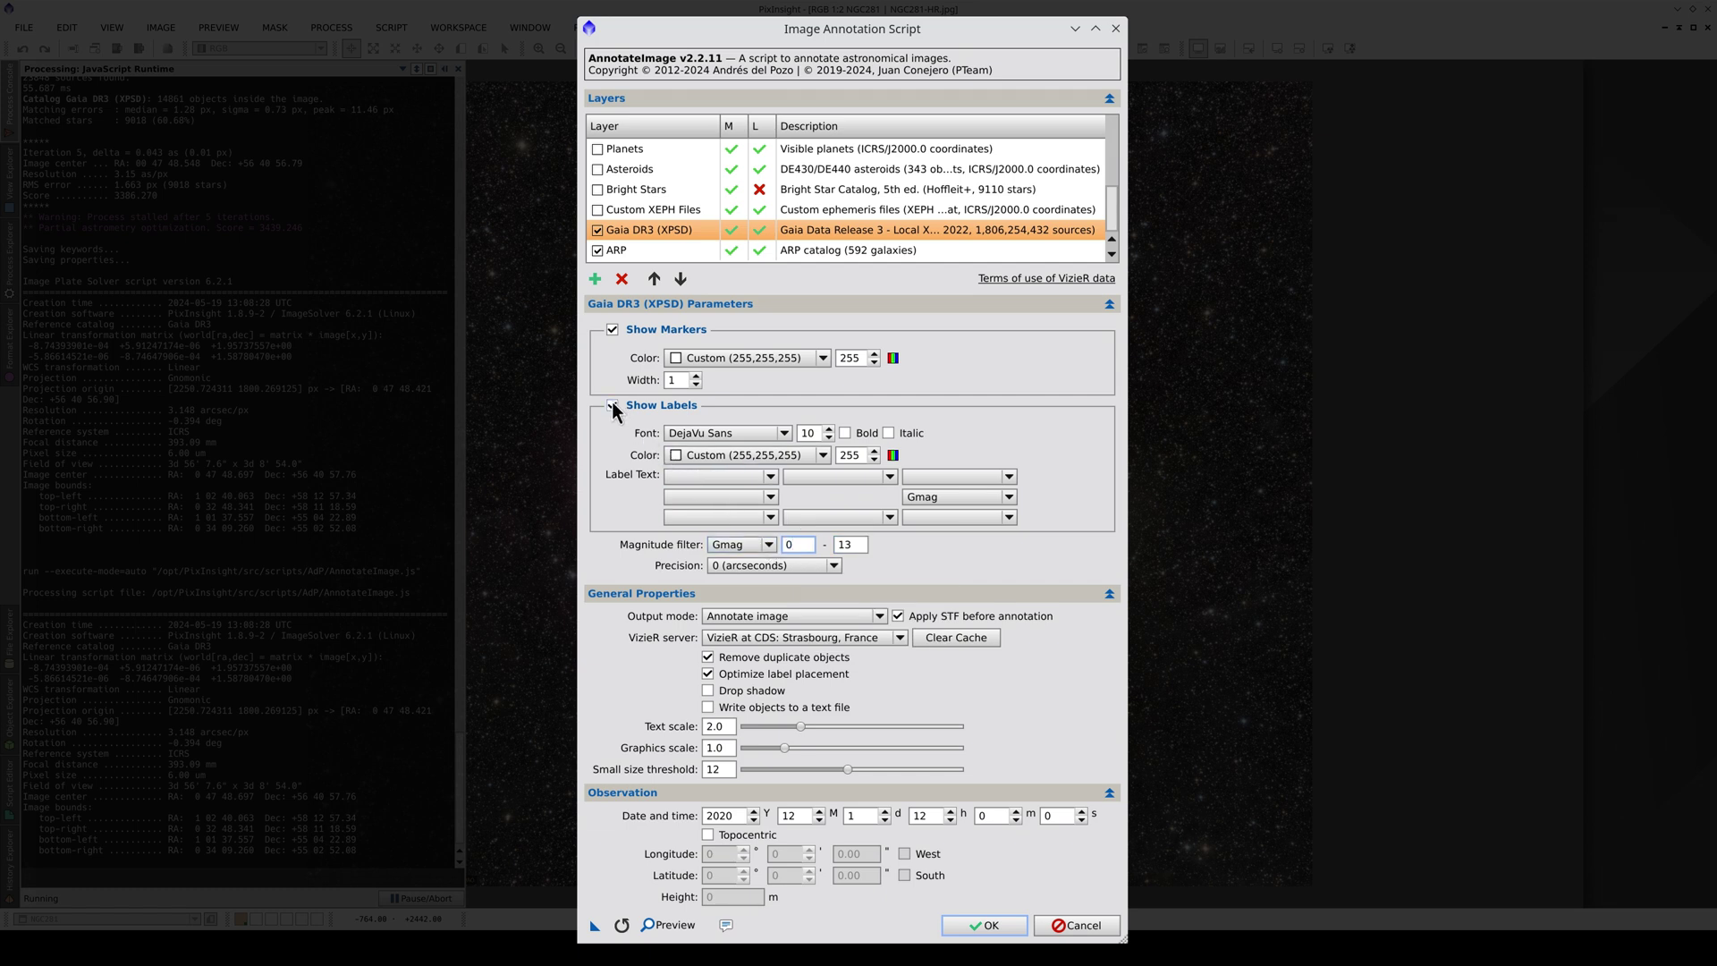
pyautogui.click(611, 402)
pyautogui.click(612, 330)
pyautogui.click(612, 329)
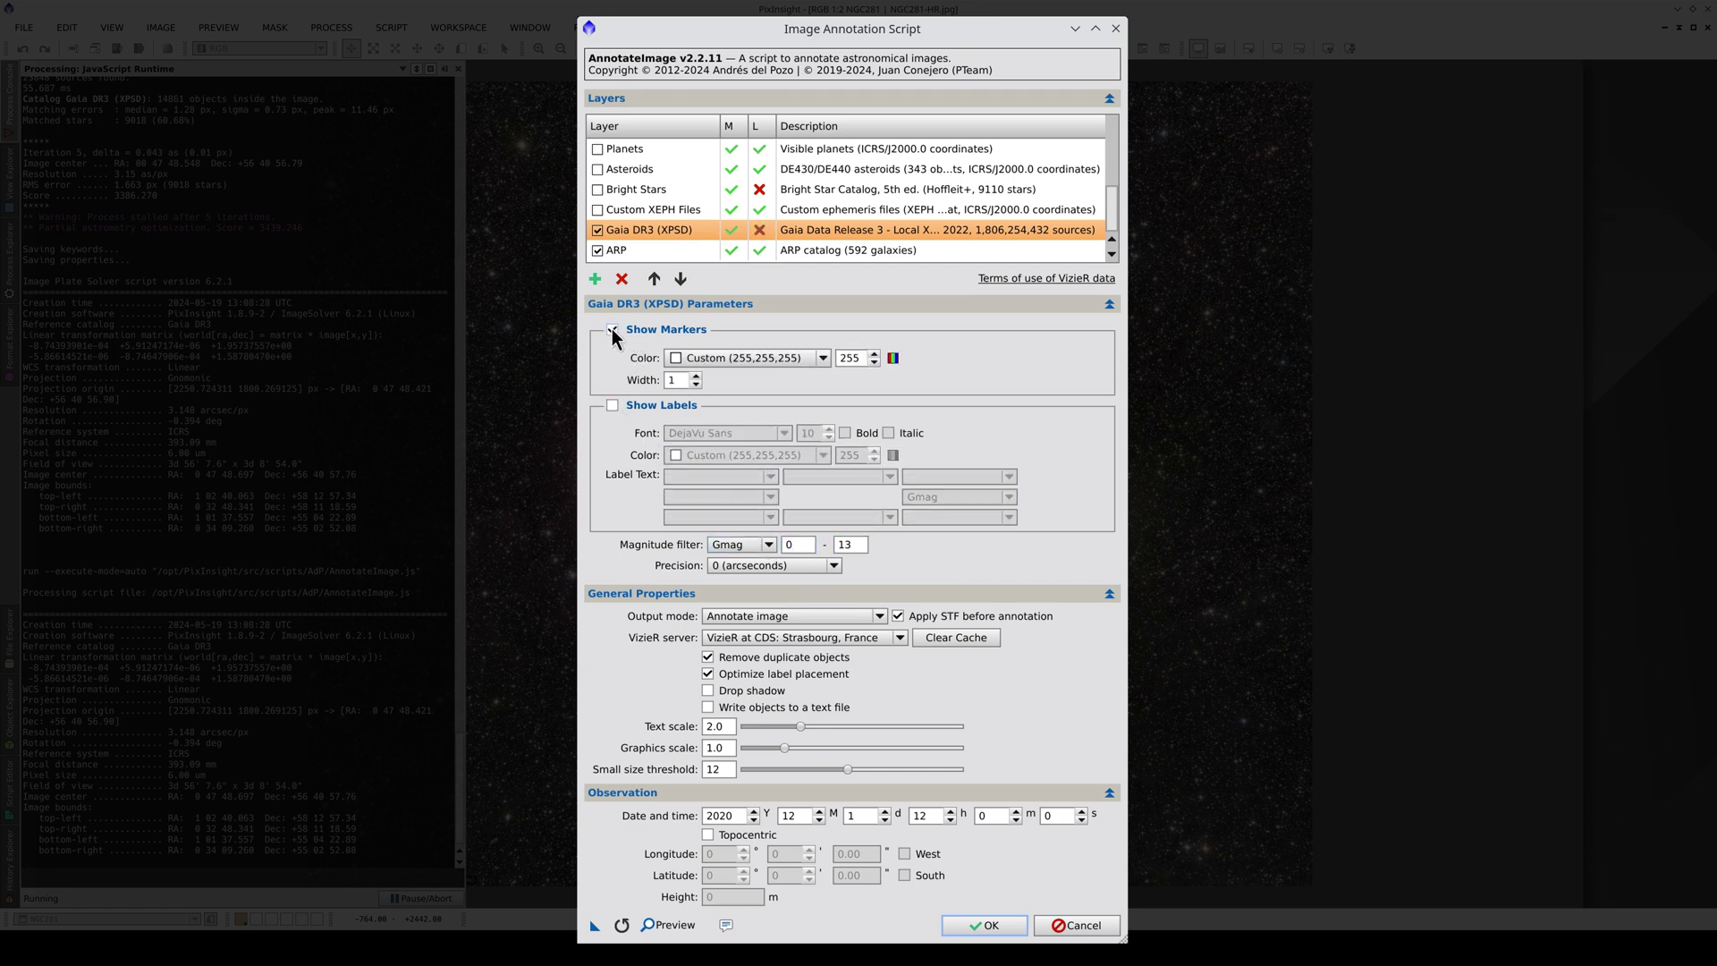
pyautogui.click(975, 924)
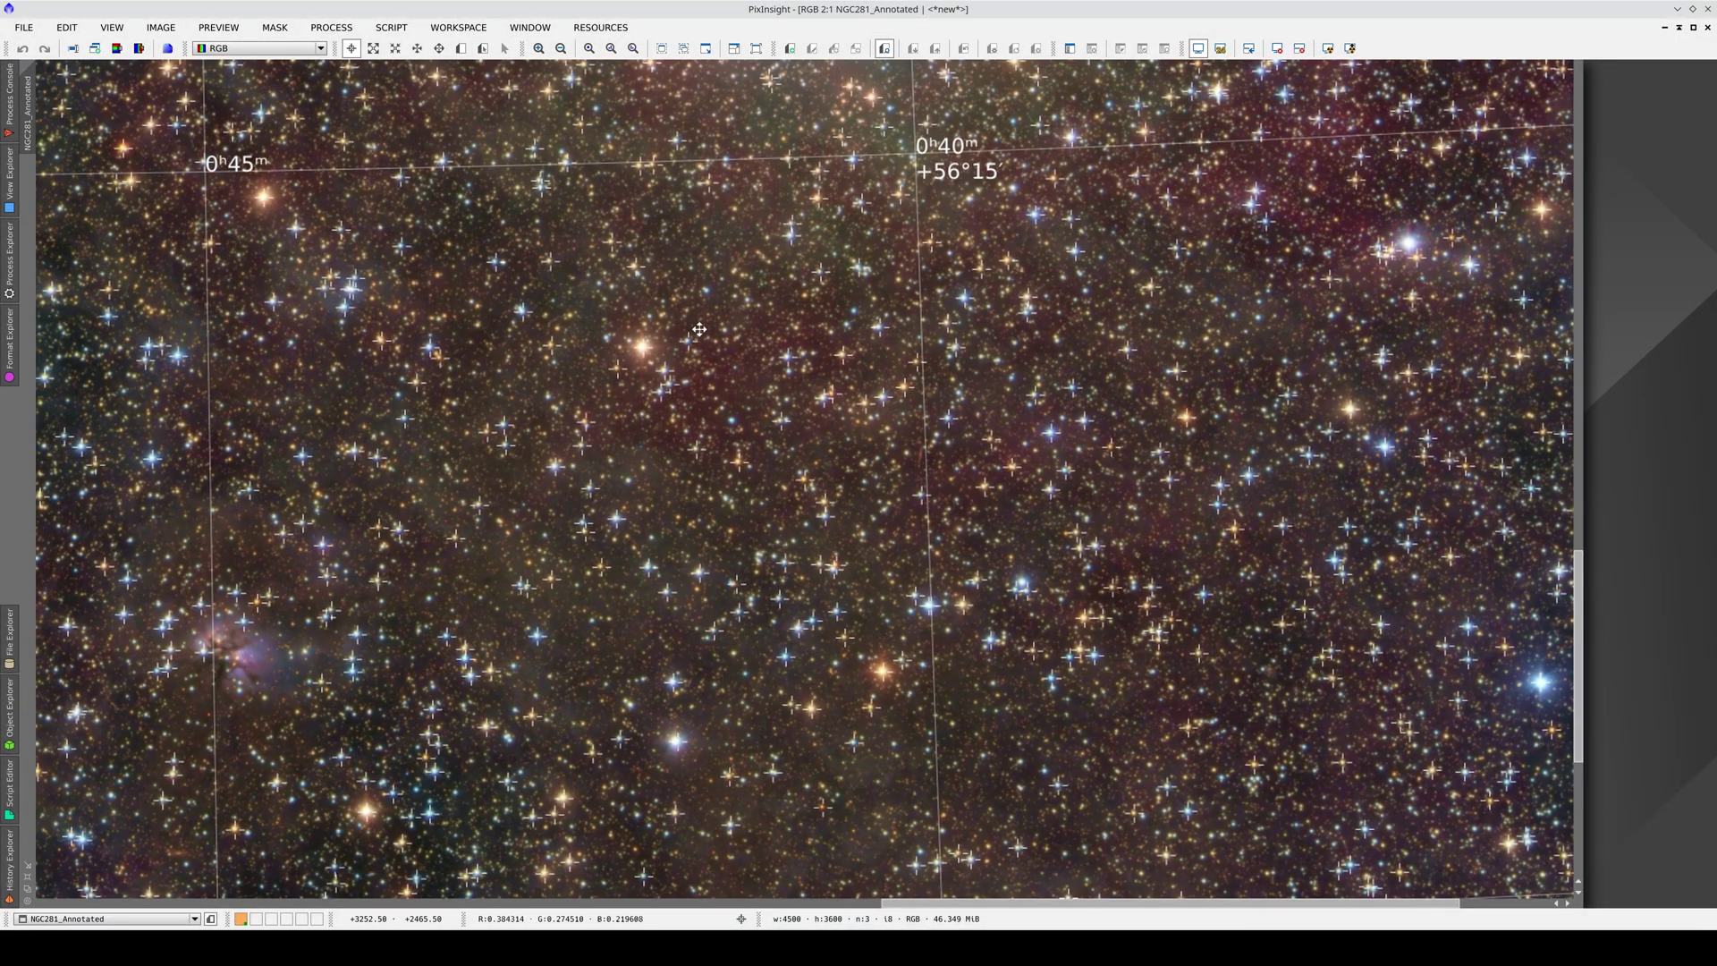
# Pan across the annotated star field at 6:1, checking the grid and the 0h50 gridline
pyautogui.moveTo(699, 330); pyautogui.dragTo(1129, 718)
pyautogui.moveTo(283, 316); pyautogui.dragTo(570, 297)
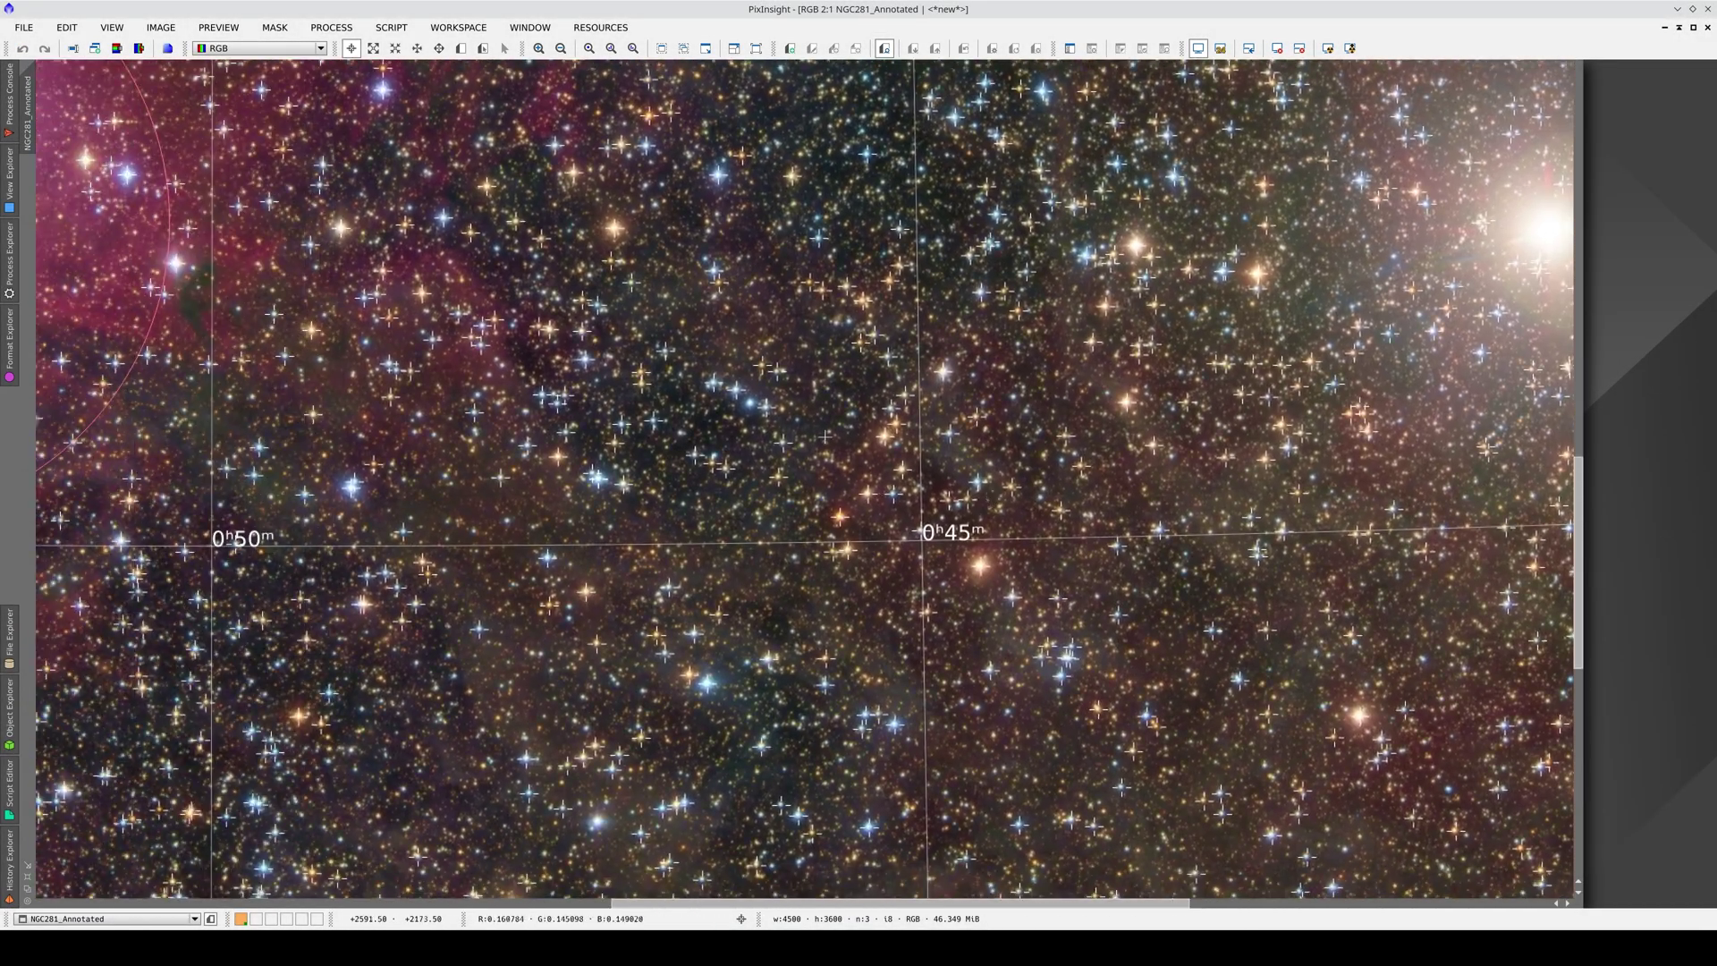
pyautogui.scroll(1, 824, 436)
pyautogui.moveTo(712, 425); pyautogui.dragTo(827, 523)
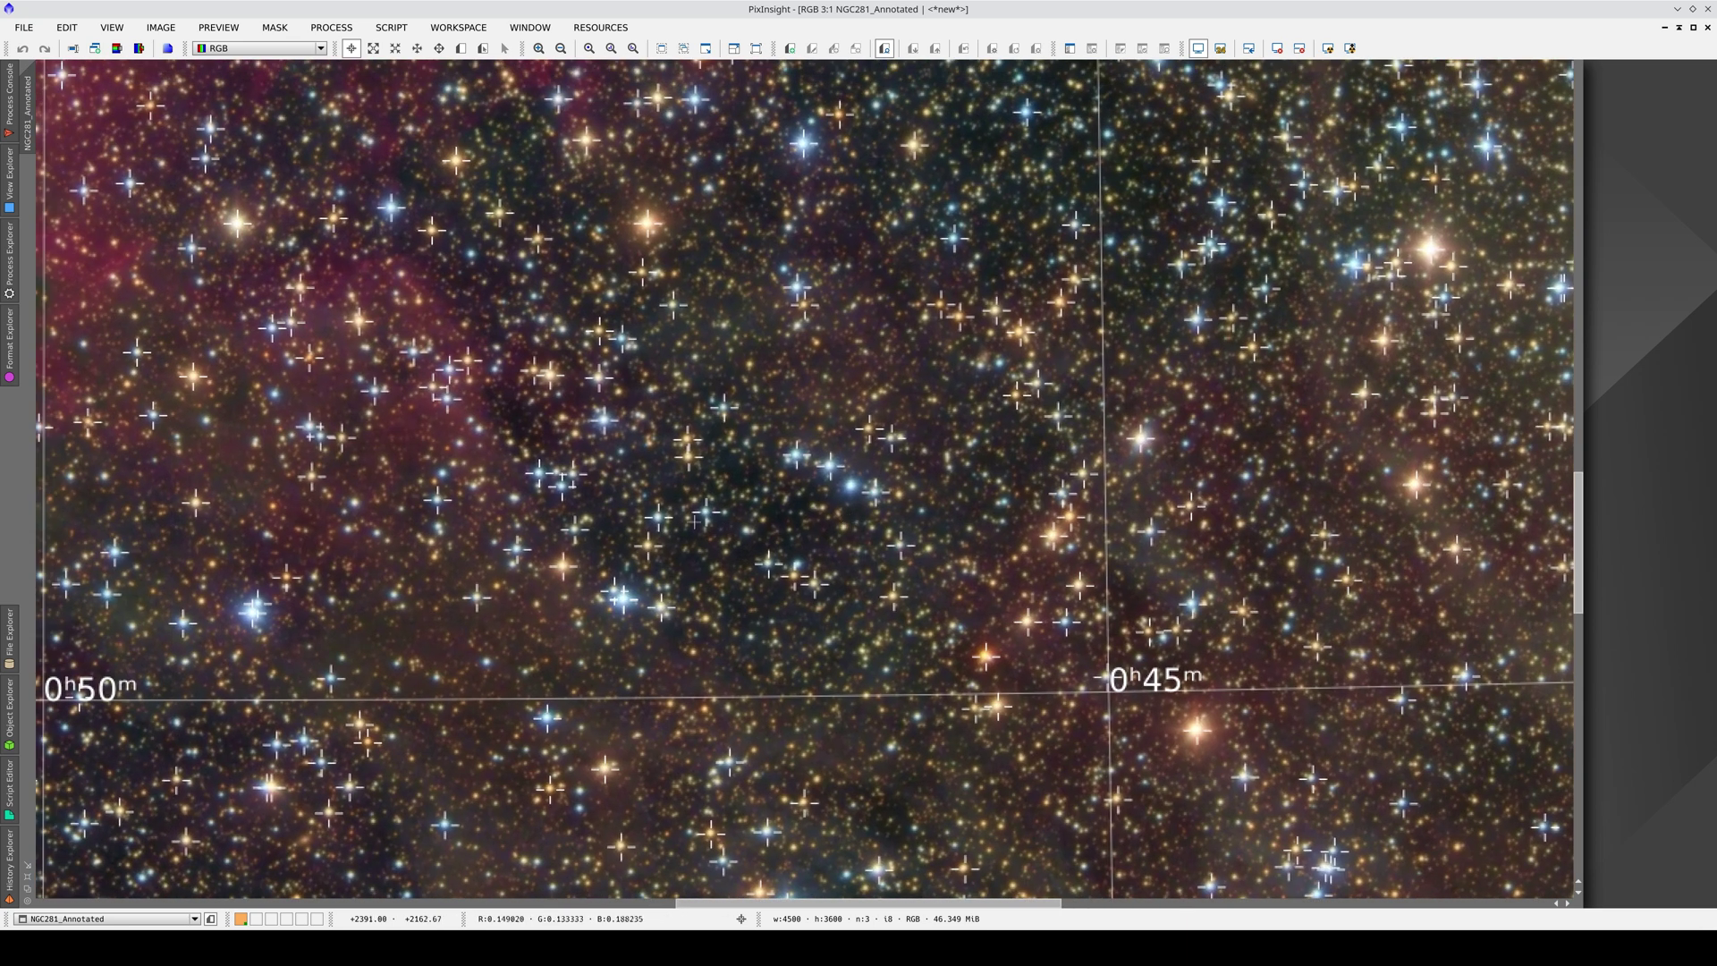
pyautogui.moveTo(572, 456); pyautogui.dragTo(924, 595)
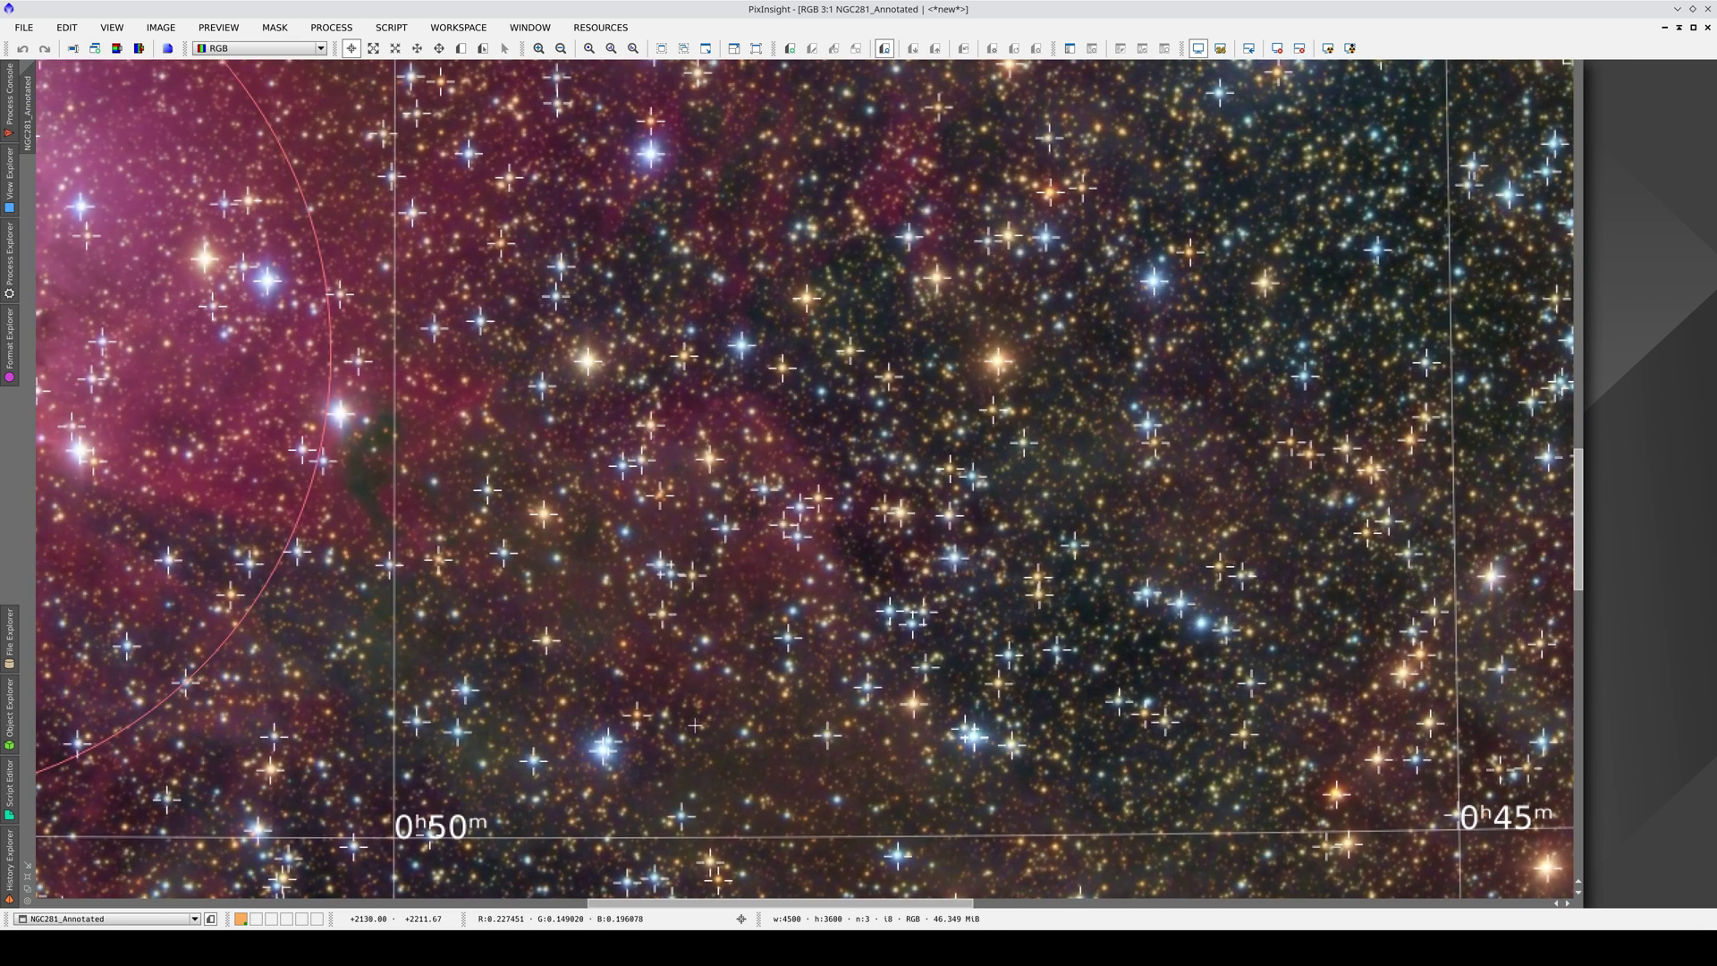
pyautogui.moveTo(698, 723); pyautogui.dragTo(1175, 118)
pyautogui.moveTo(313, 670); pyautogui.dragTo(822, 311)
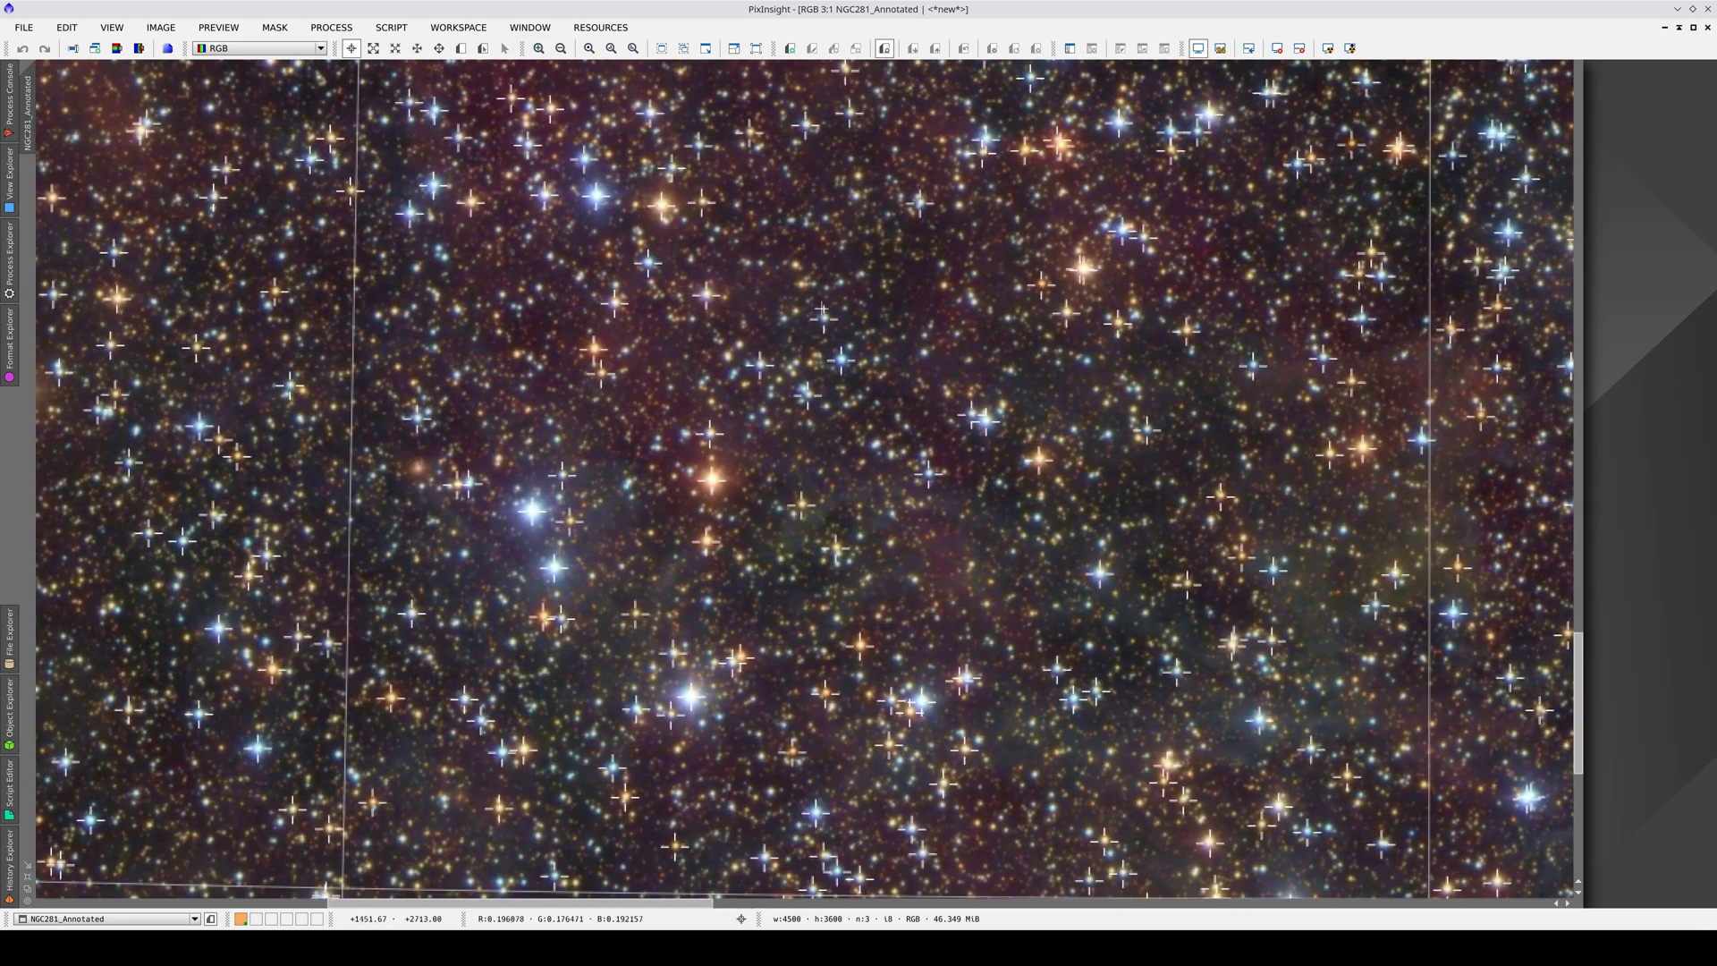
# Inspect the NGC281 credit caption and the star markers up close
pyautogui.moveTo(230, 802); pyautogui.dragTo(1351, 190)
pyautogui.moveTo(77, 589)
pyautogui.mouseDown()
pyautogui.moveTo(307, 405)
pyautogui.moveTo(755, 401)
pyautogui.mouseUp()
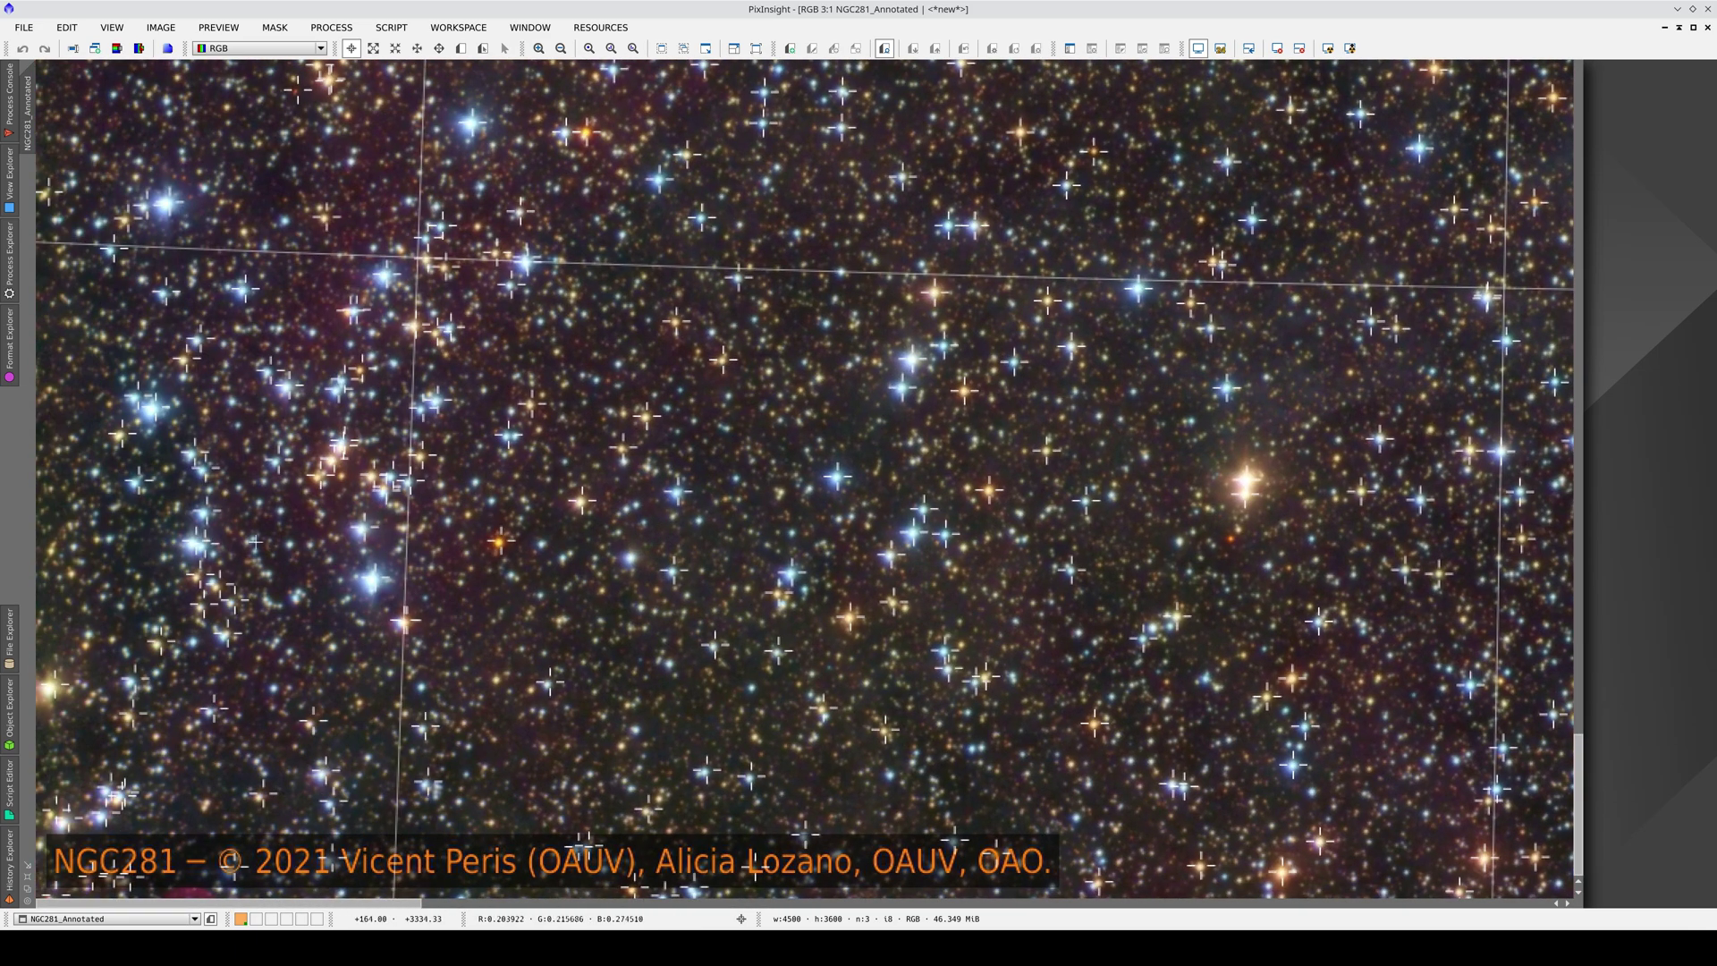
pyautogui.scroll(2, 255, 542)
pyautogui.scroll(1, 377, 600)
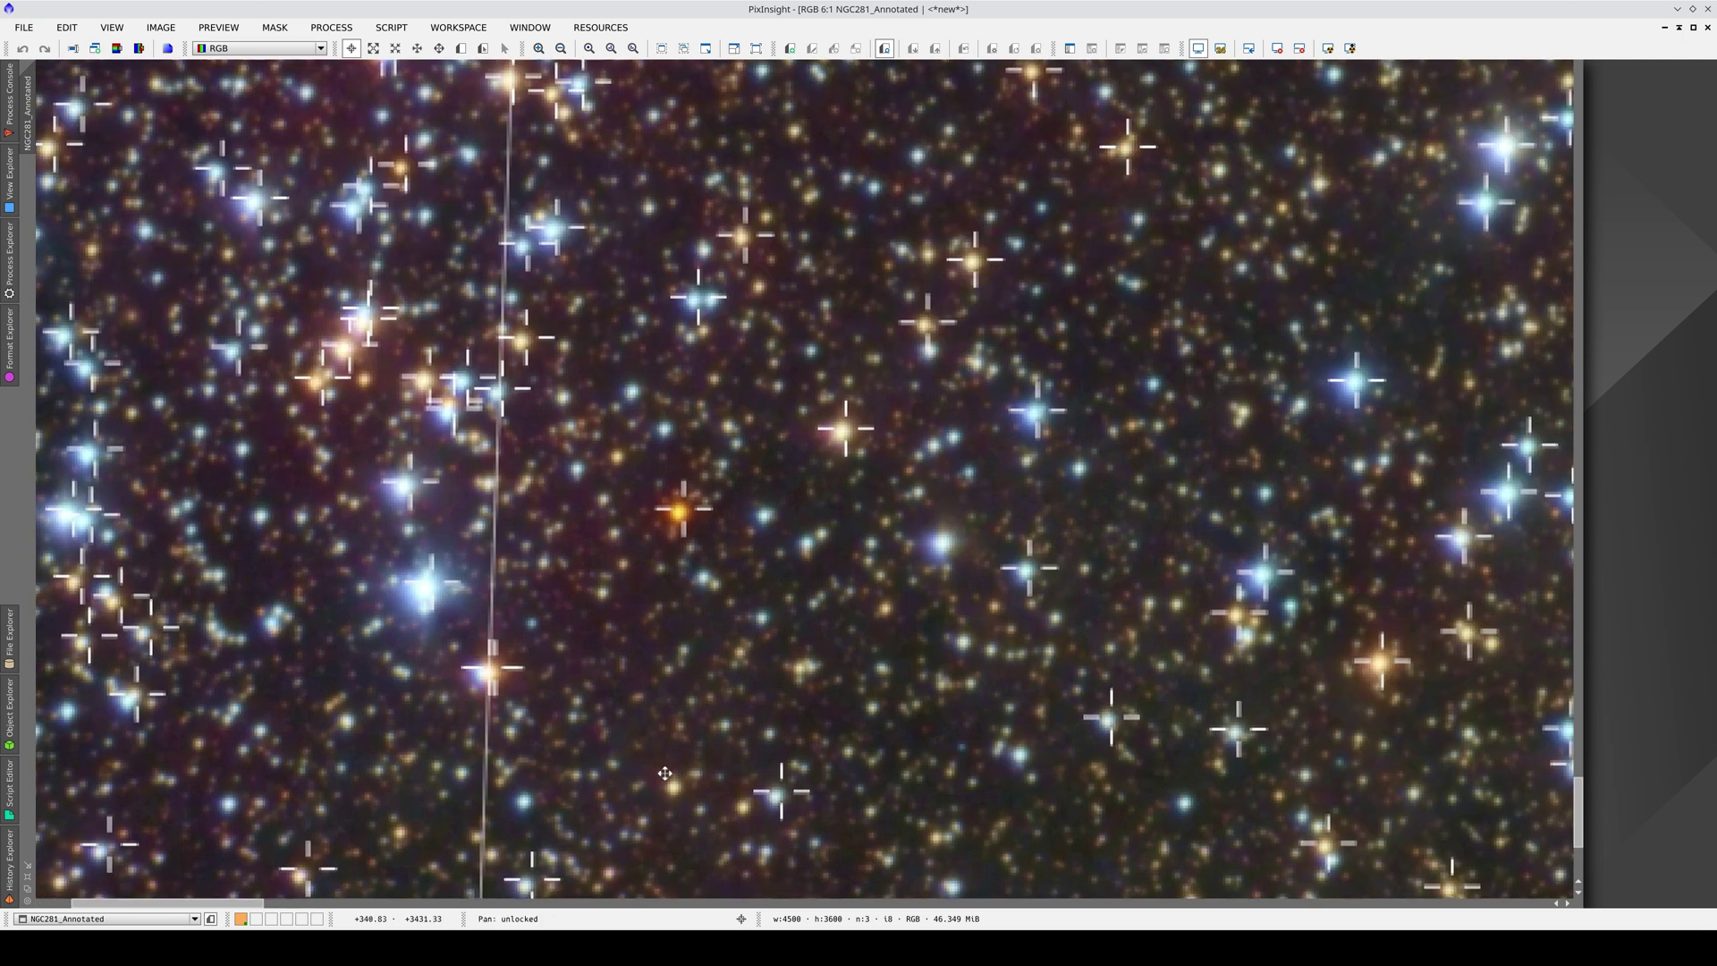
pyautogui.moveTo(657, 773); pyautogui.dragTo(736, 650)
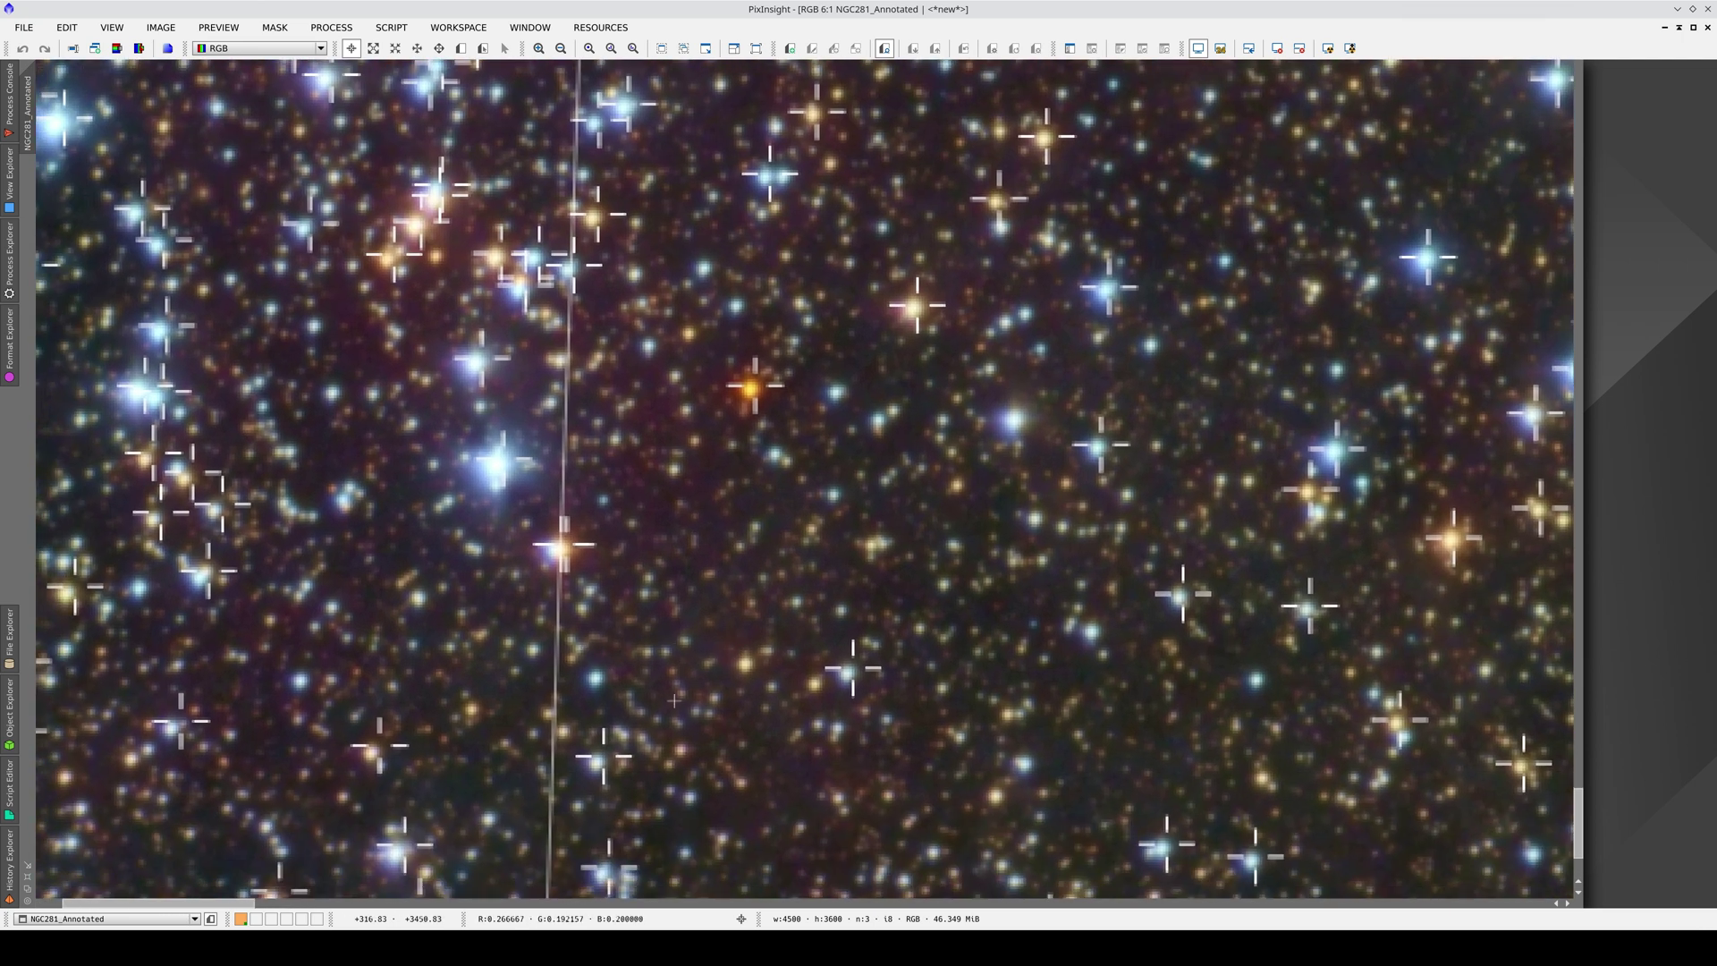
pyautogui.moveTo(224, 902); pyautogui.dragTo(1579, 857)
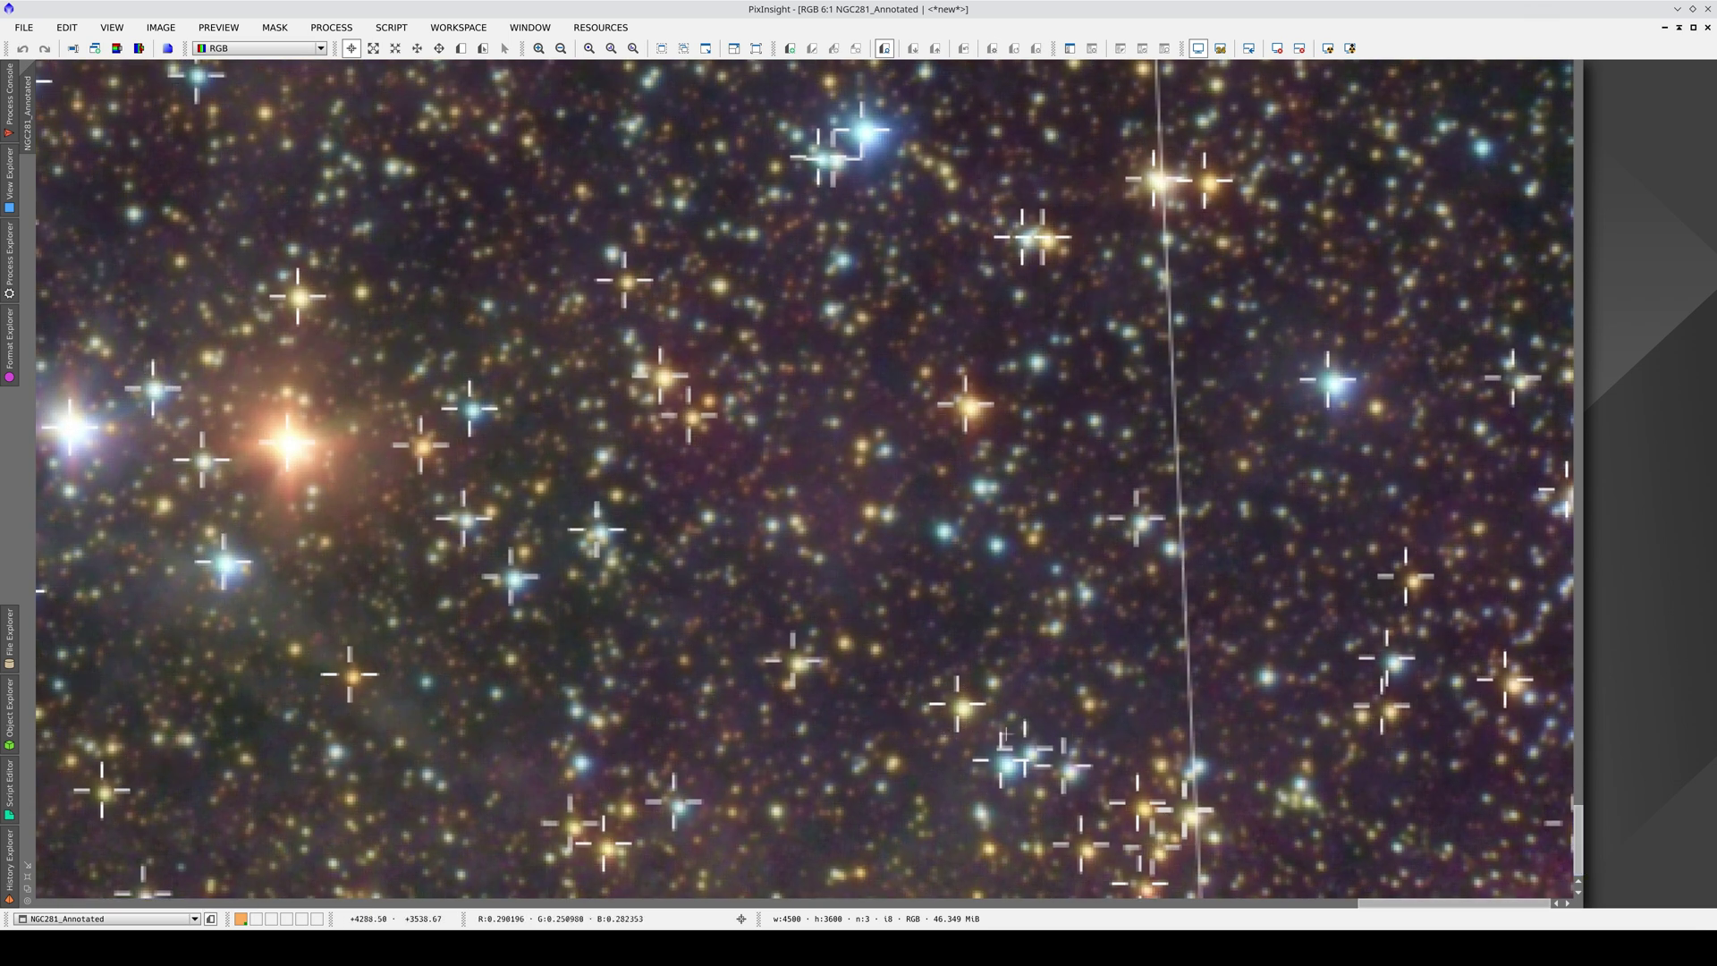
pyautogui.scroll(20, 1523, 822)
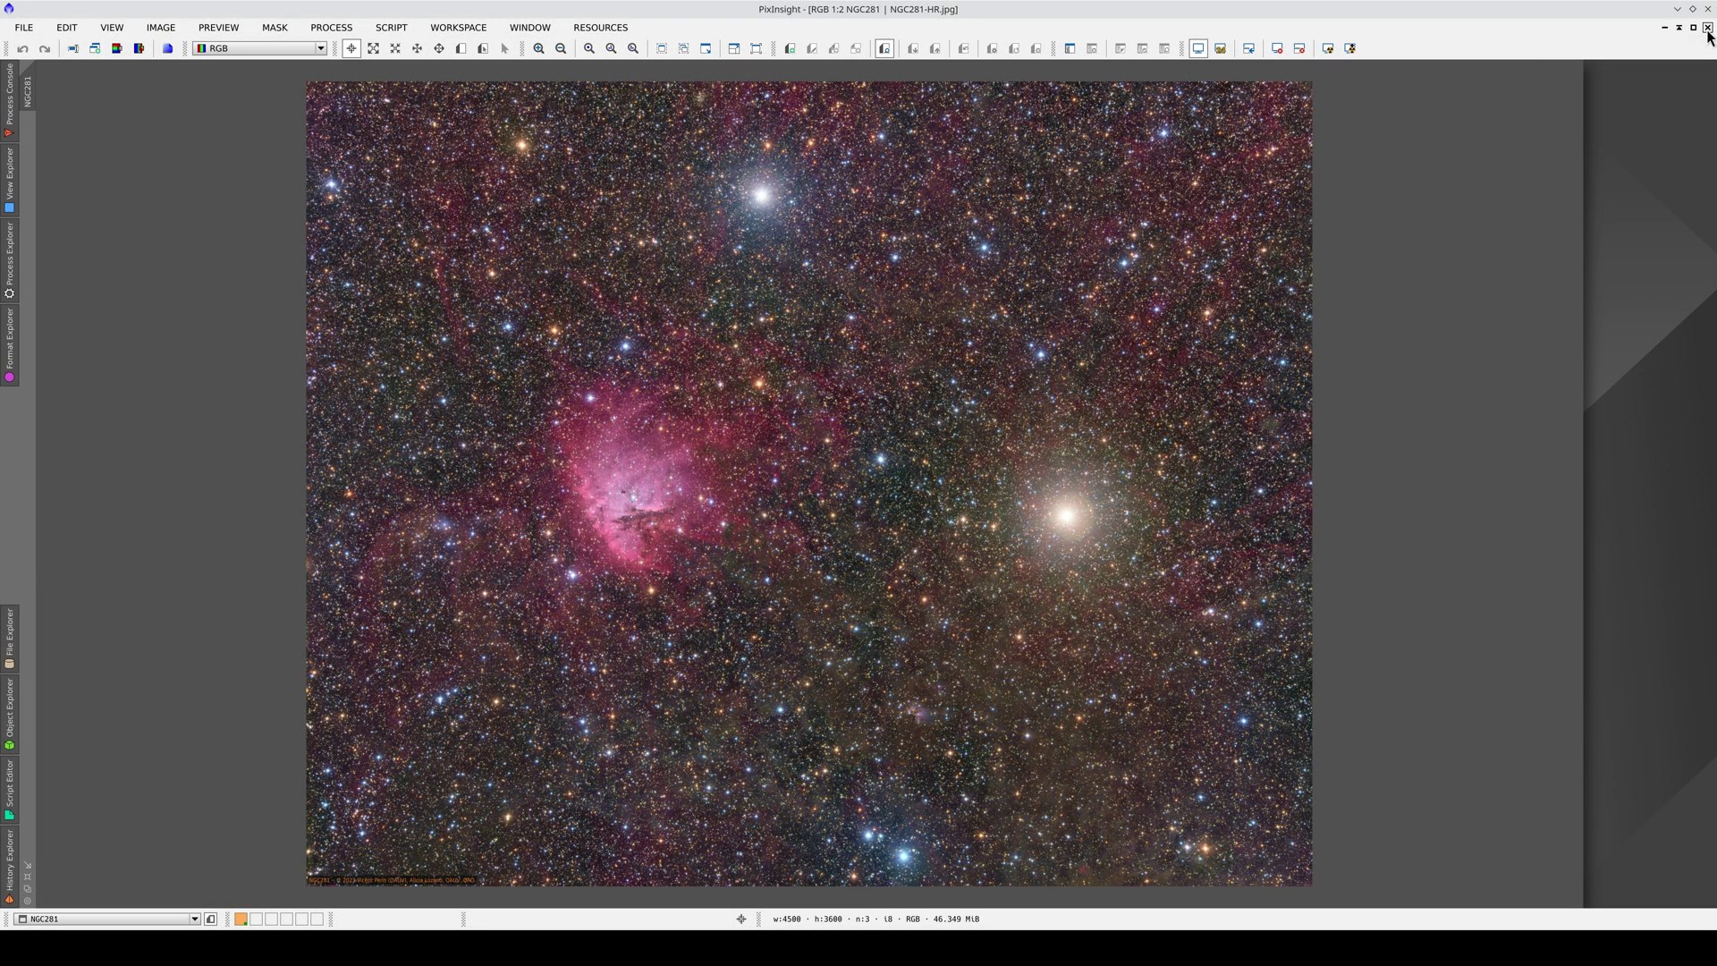
# Re-solve NGC281 in ImageSolver with distortion correction, then annotate it with a coordinate grid
pyautogui.click(370, 29)
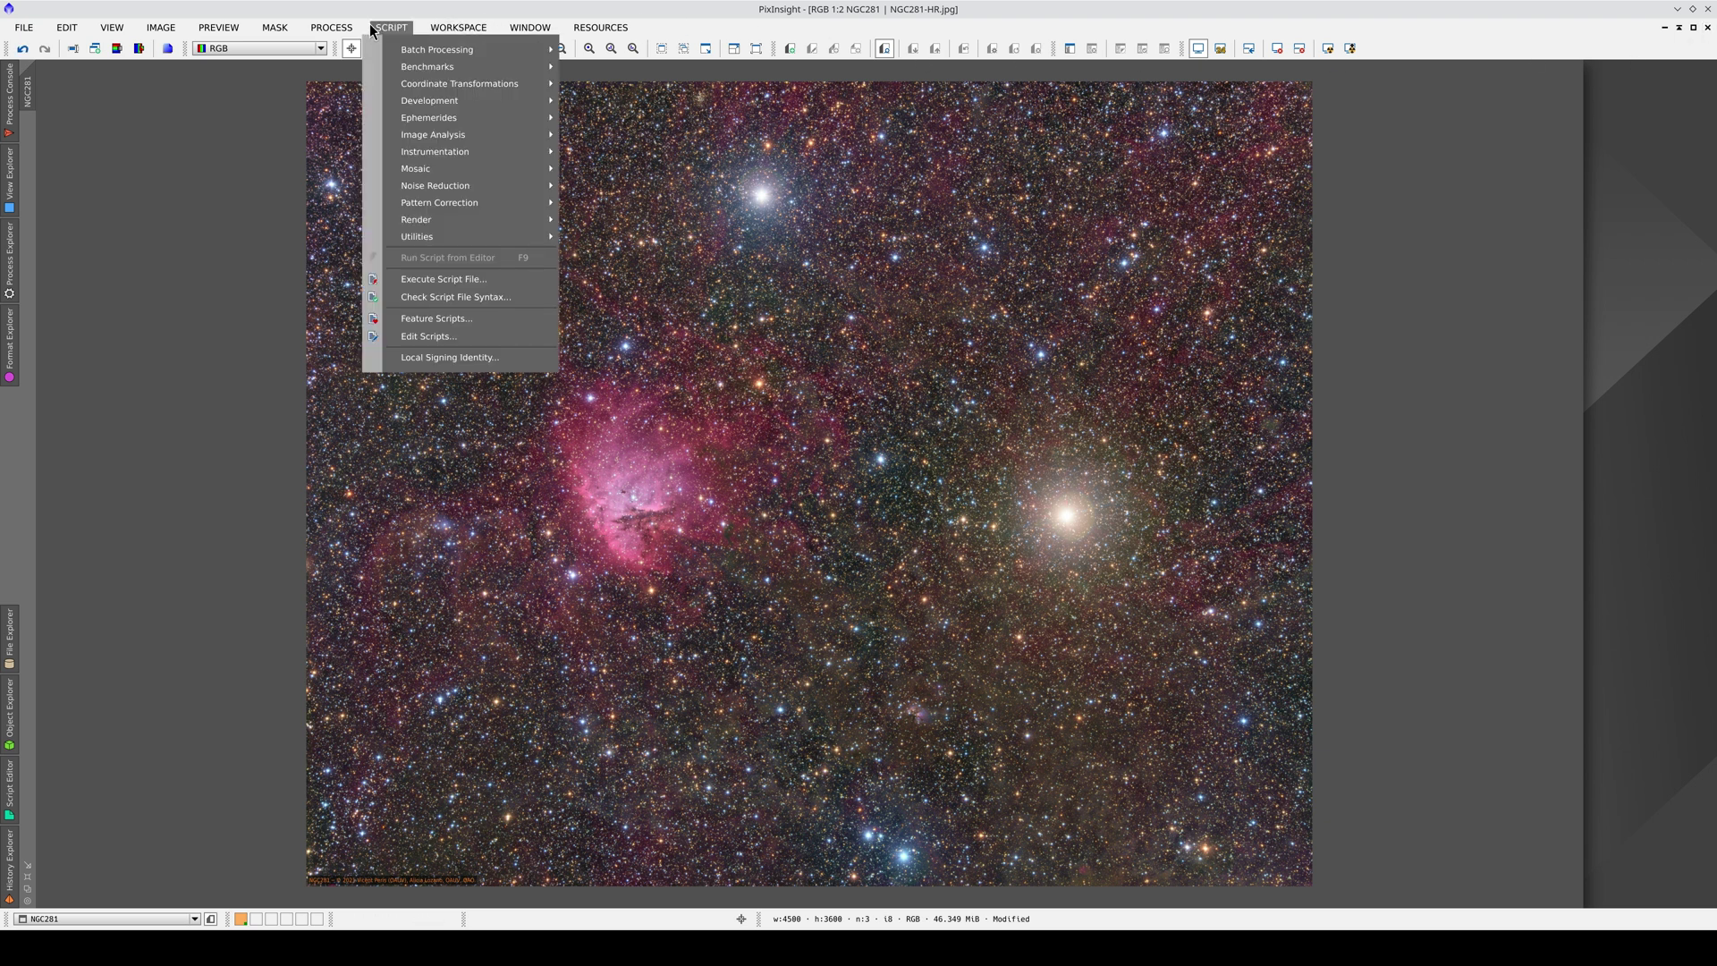
pyautogui.moveTo(470, 137)
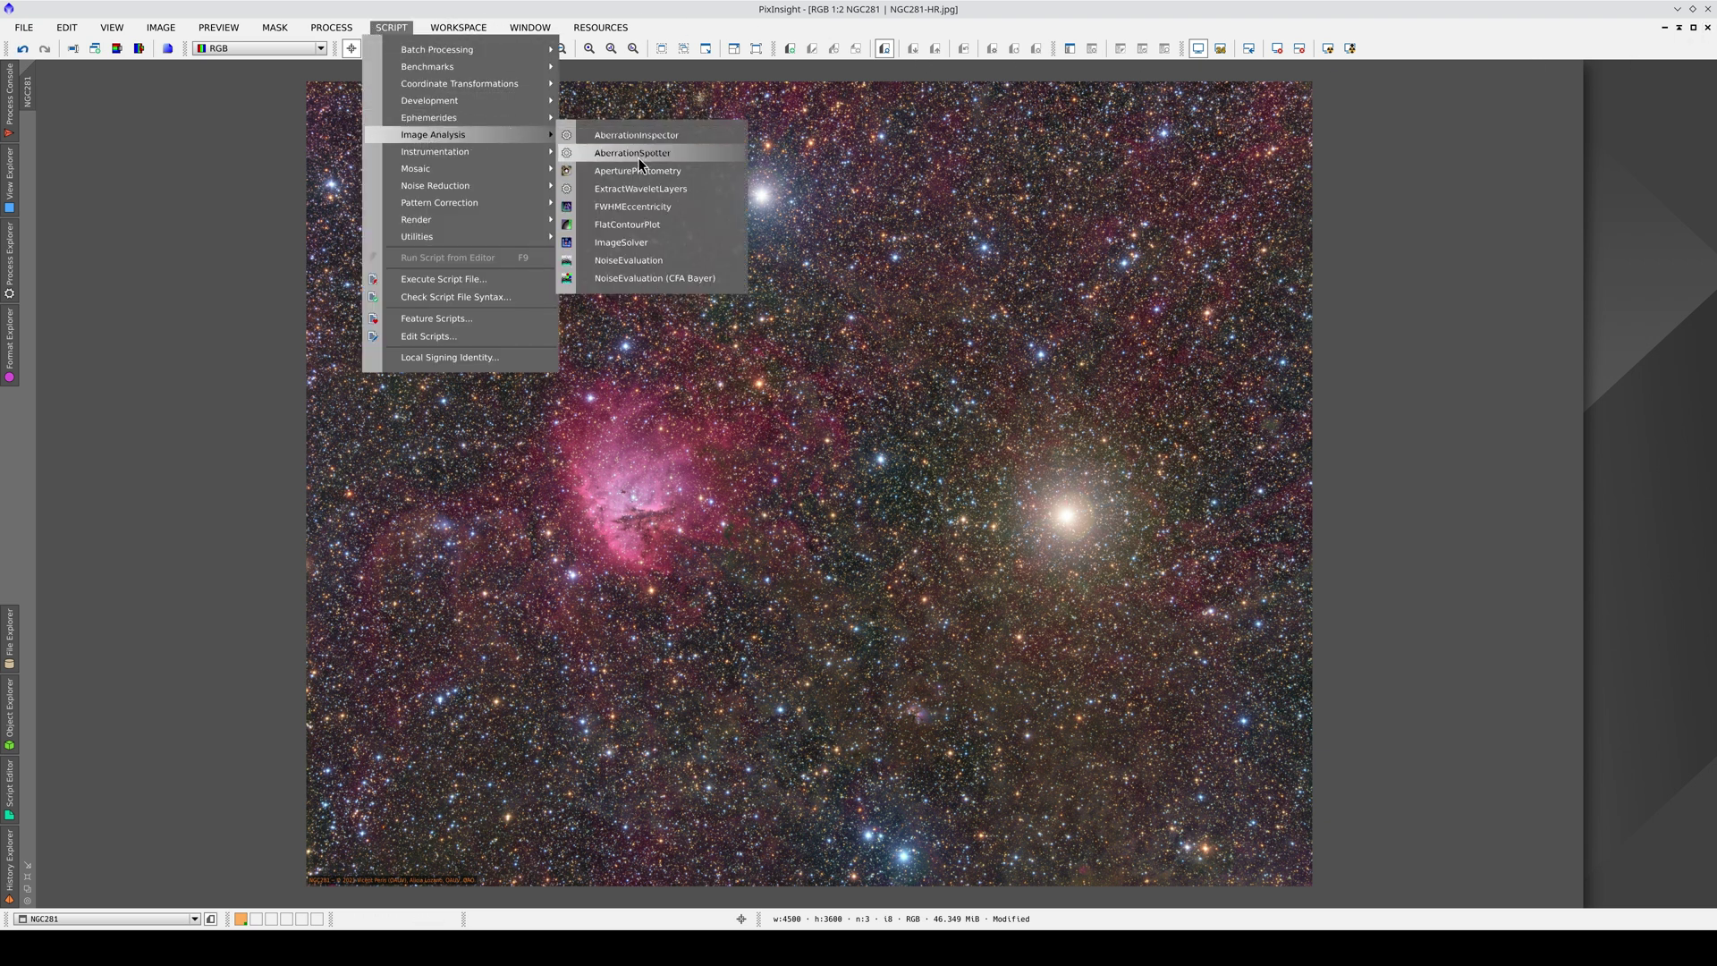
pyautogui.click(640, 242)
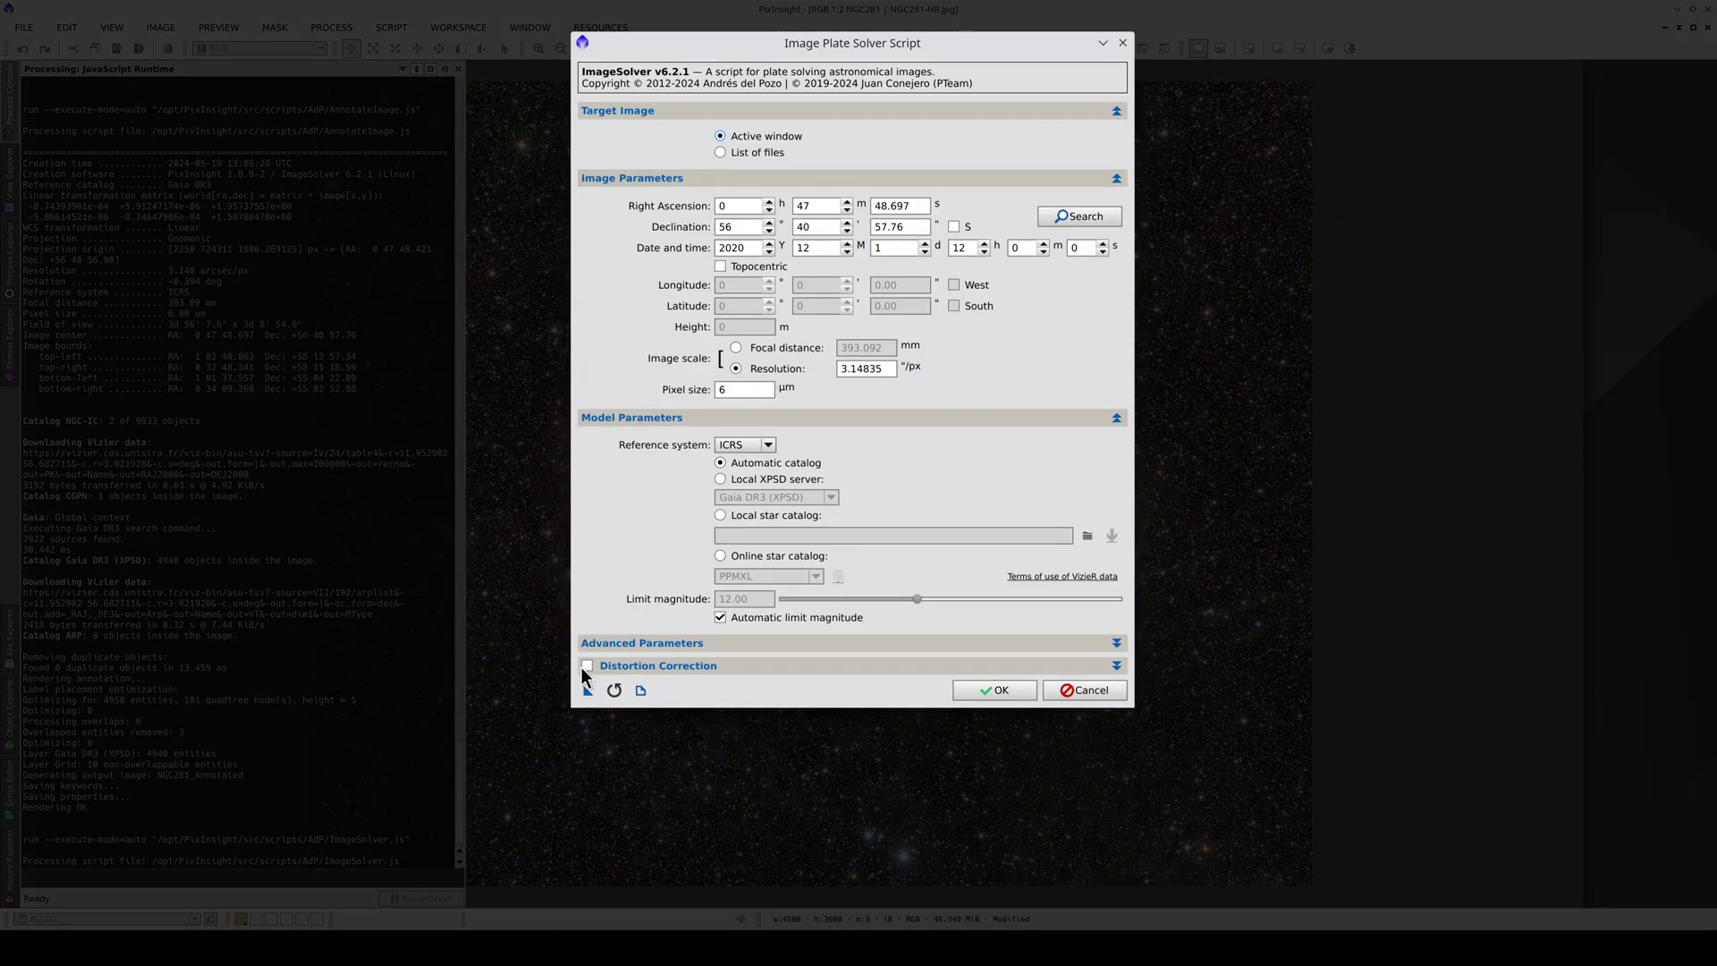
pyautogui.click(587, 666)
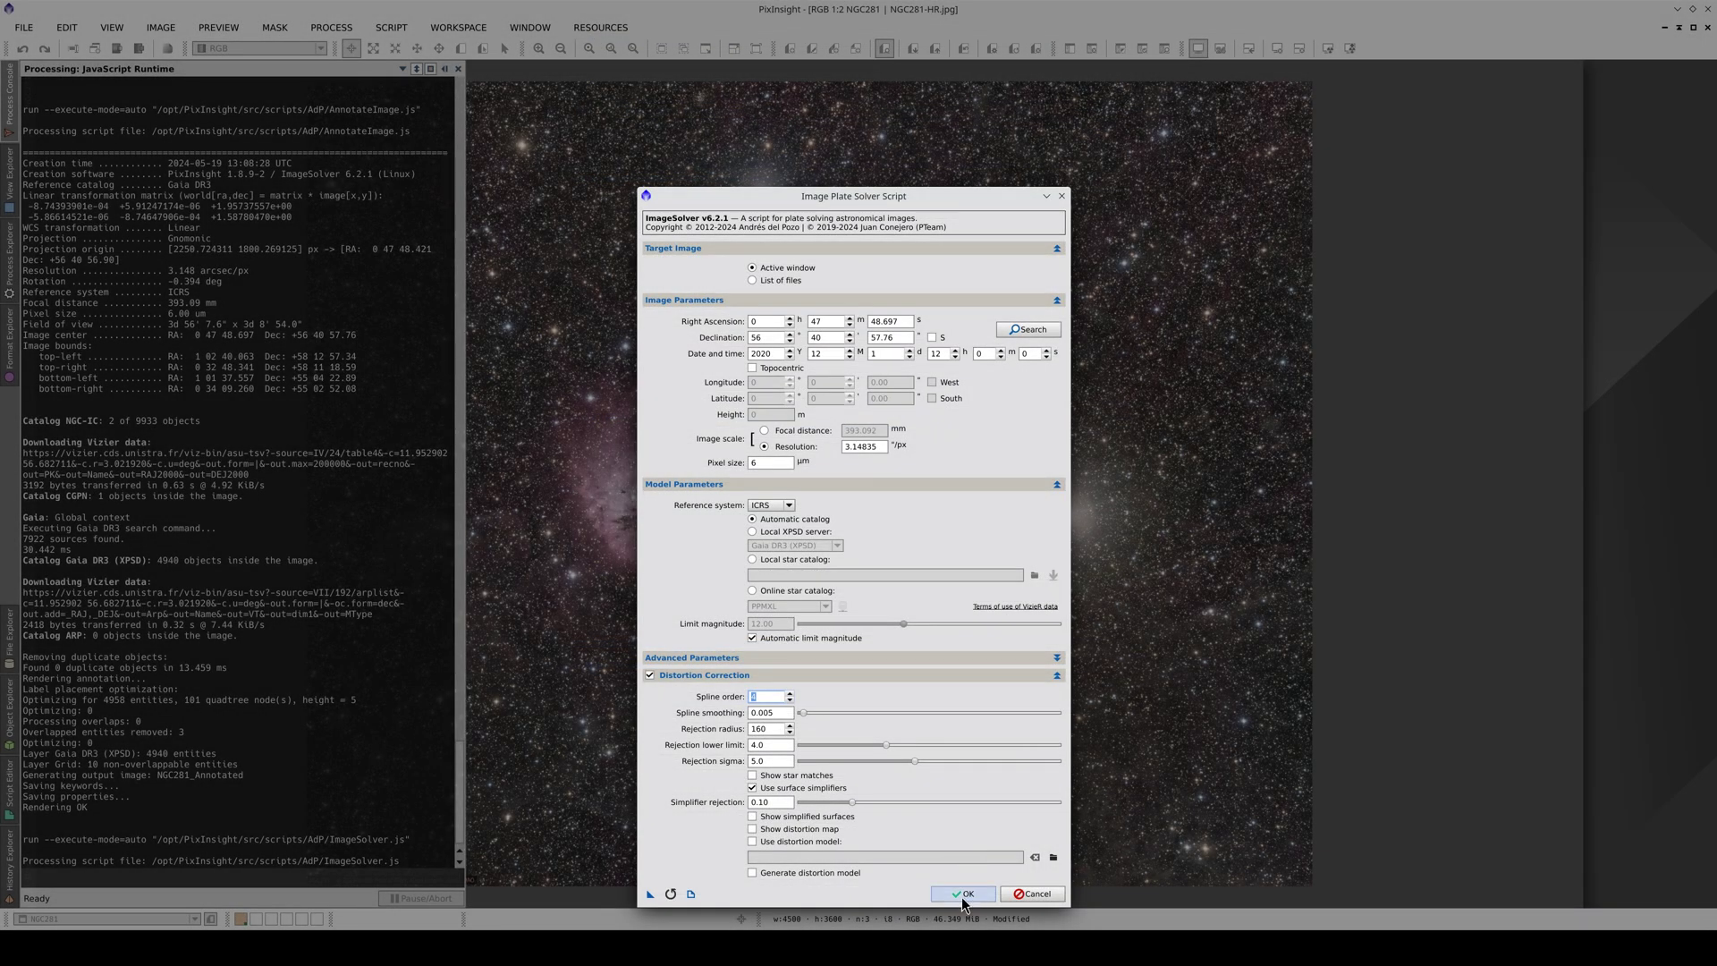
pyautogui.click(963, 898)
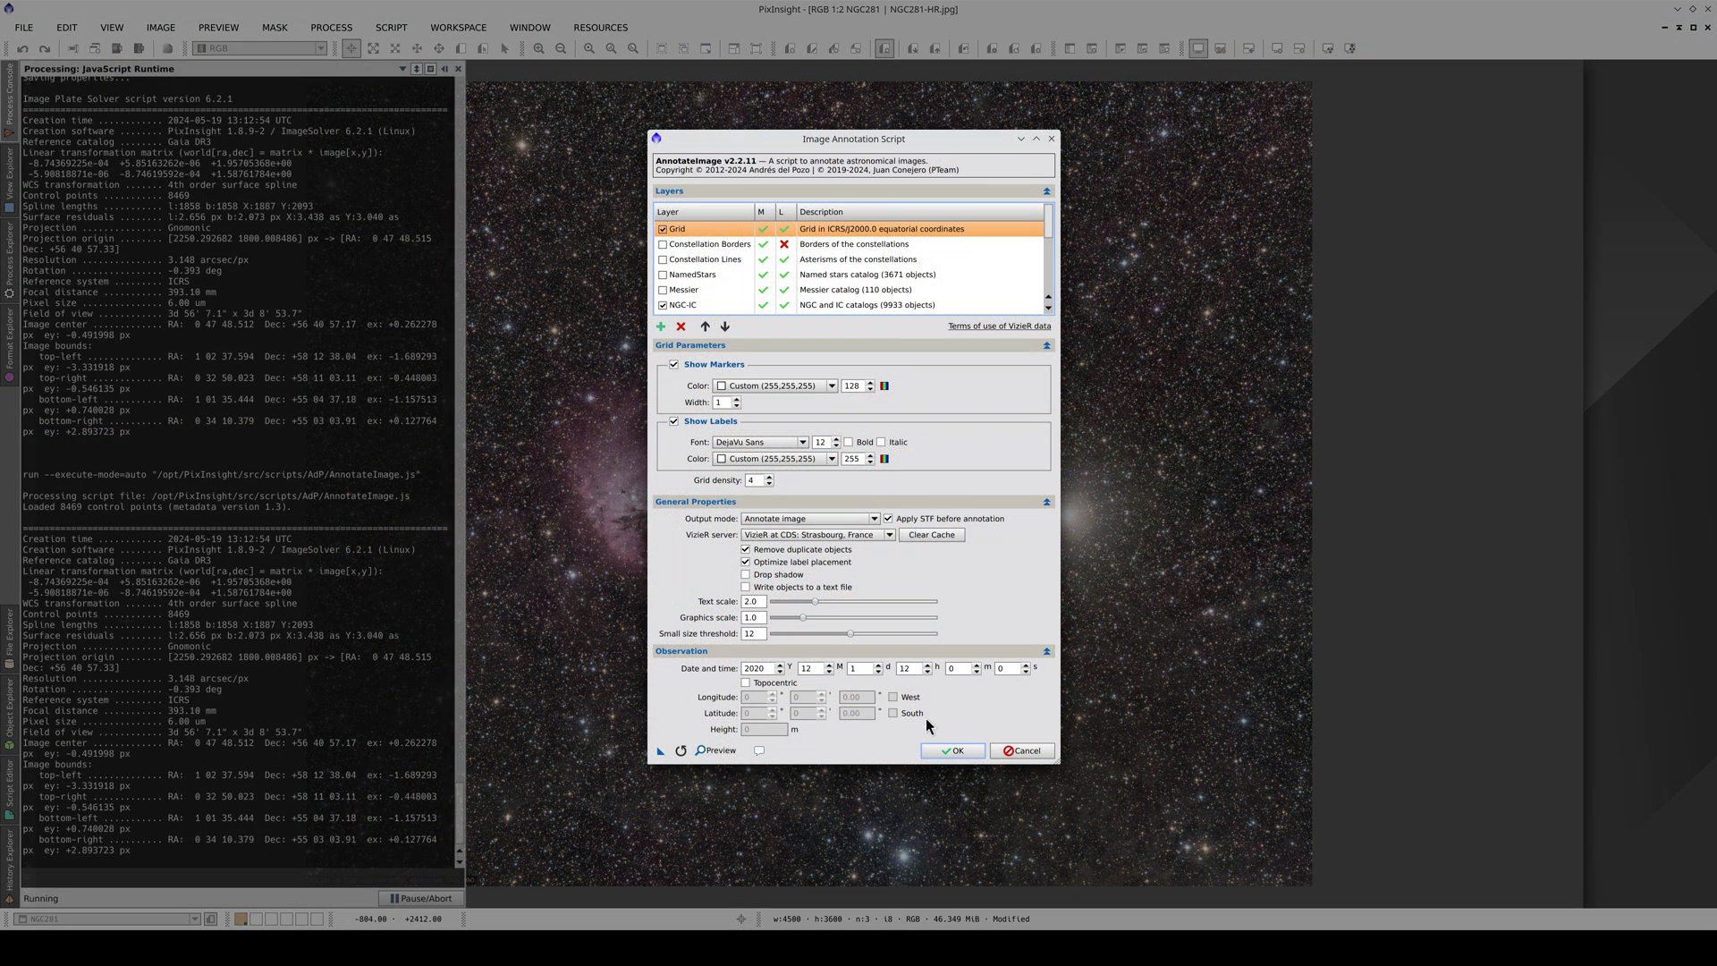
pyautogui.click(953, 751)
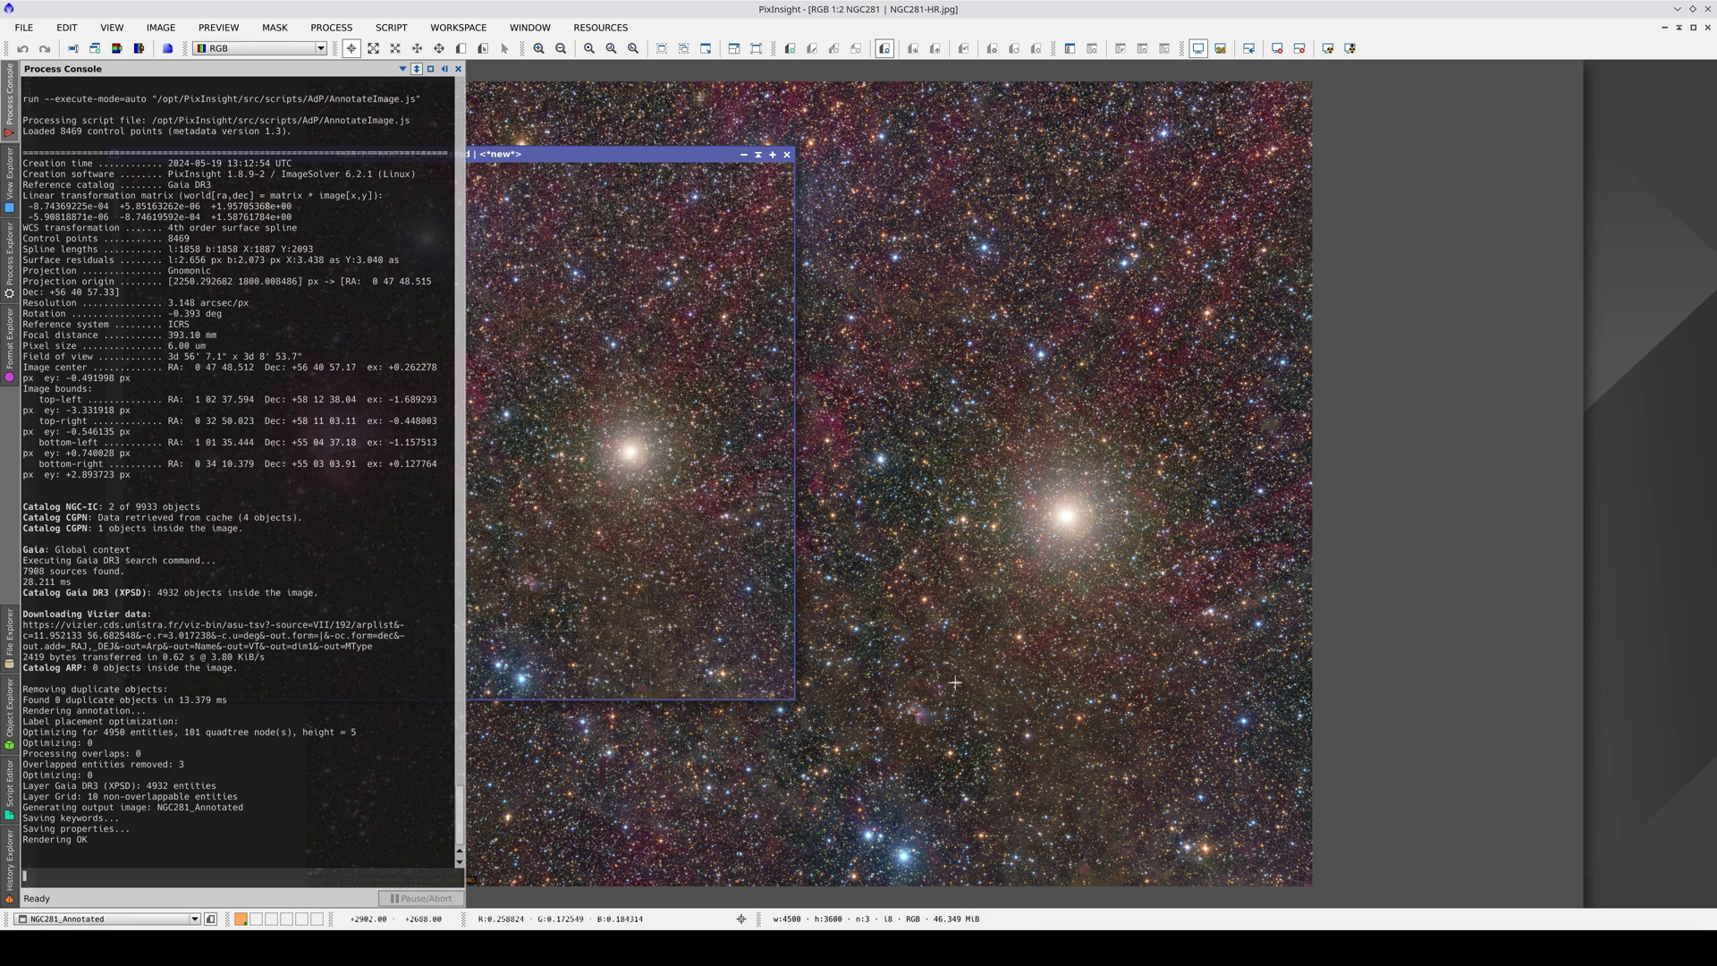
# Maximize the new NGC281_Annotated image and check grid lines at the lower-right corner and centre
pyautogui.click(757, 158)
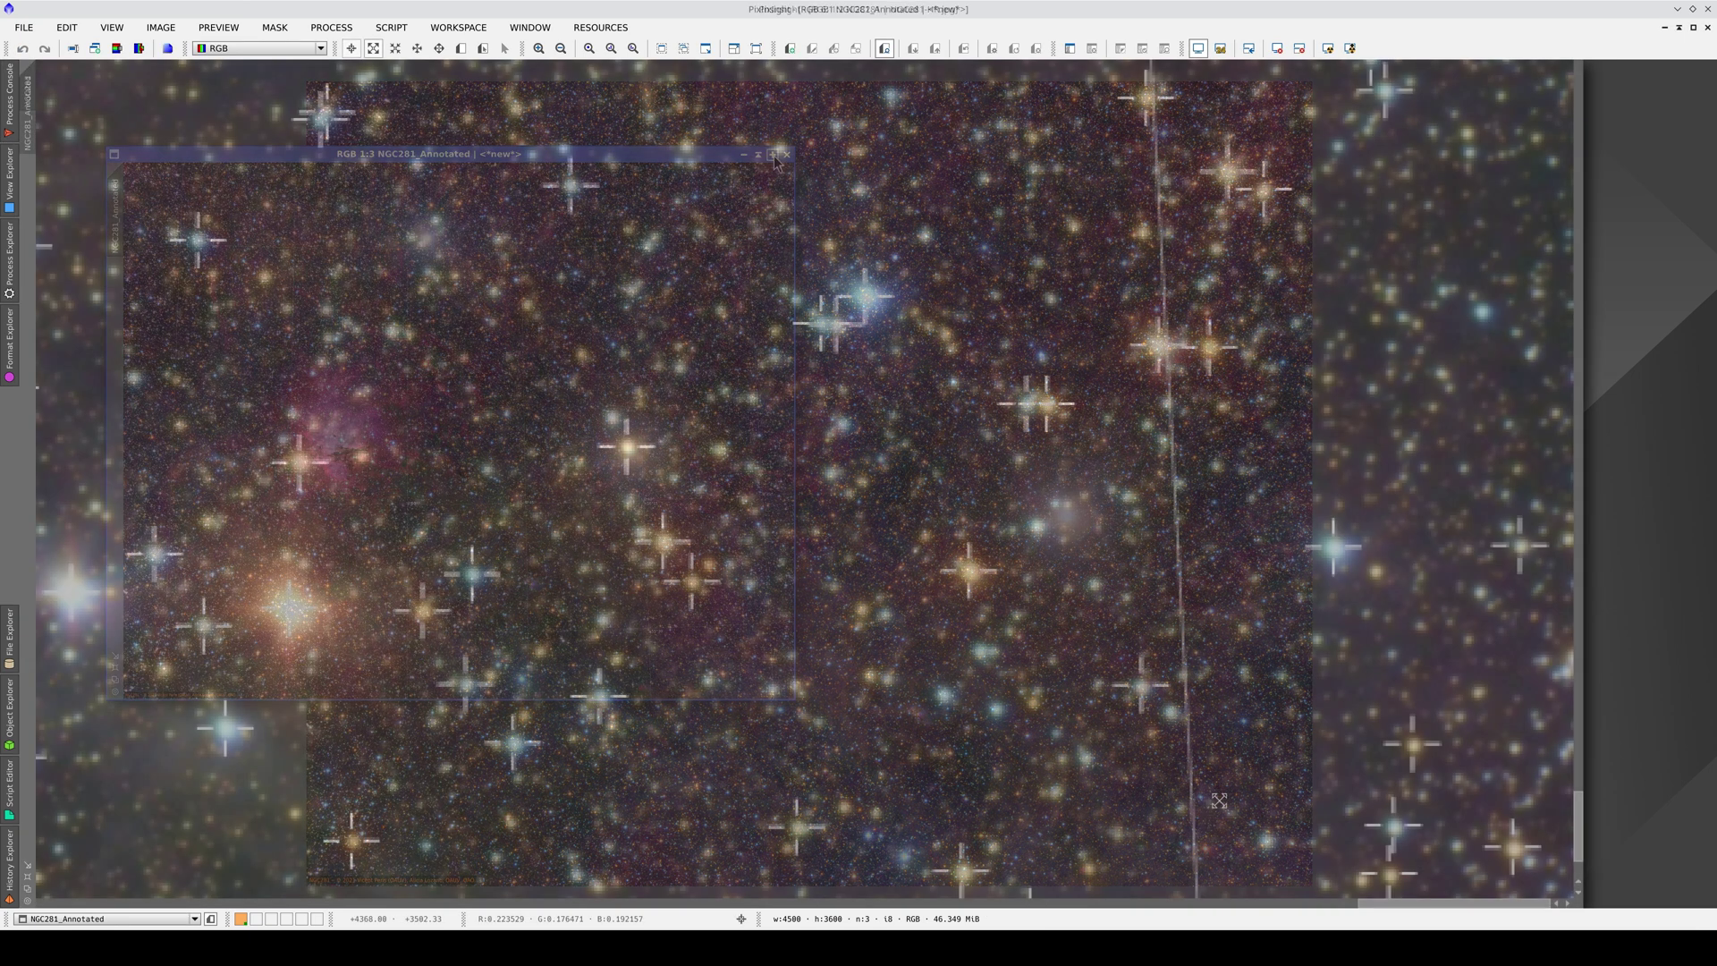
pyautogui.moveTo(1234, 794)
pyautogui.mouseDown()
pyautogui.moveTo(1176, 716)
pyautogui.moveTo(1120, 566)
pyautogui.mouseUp()
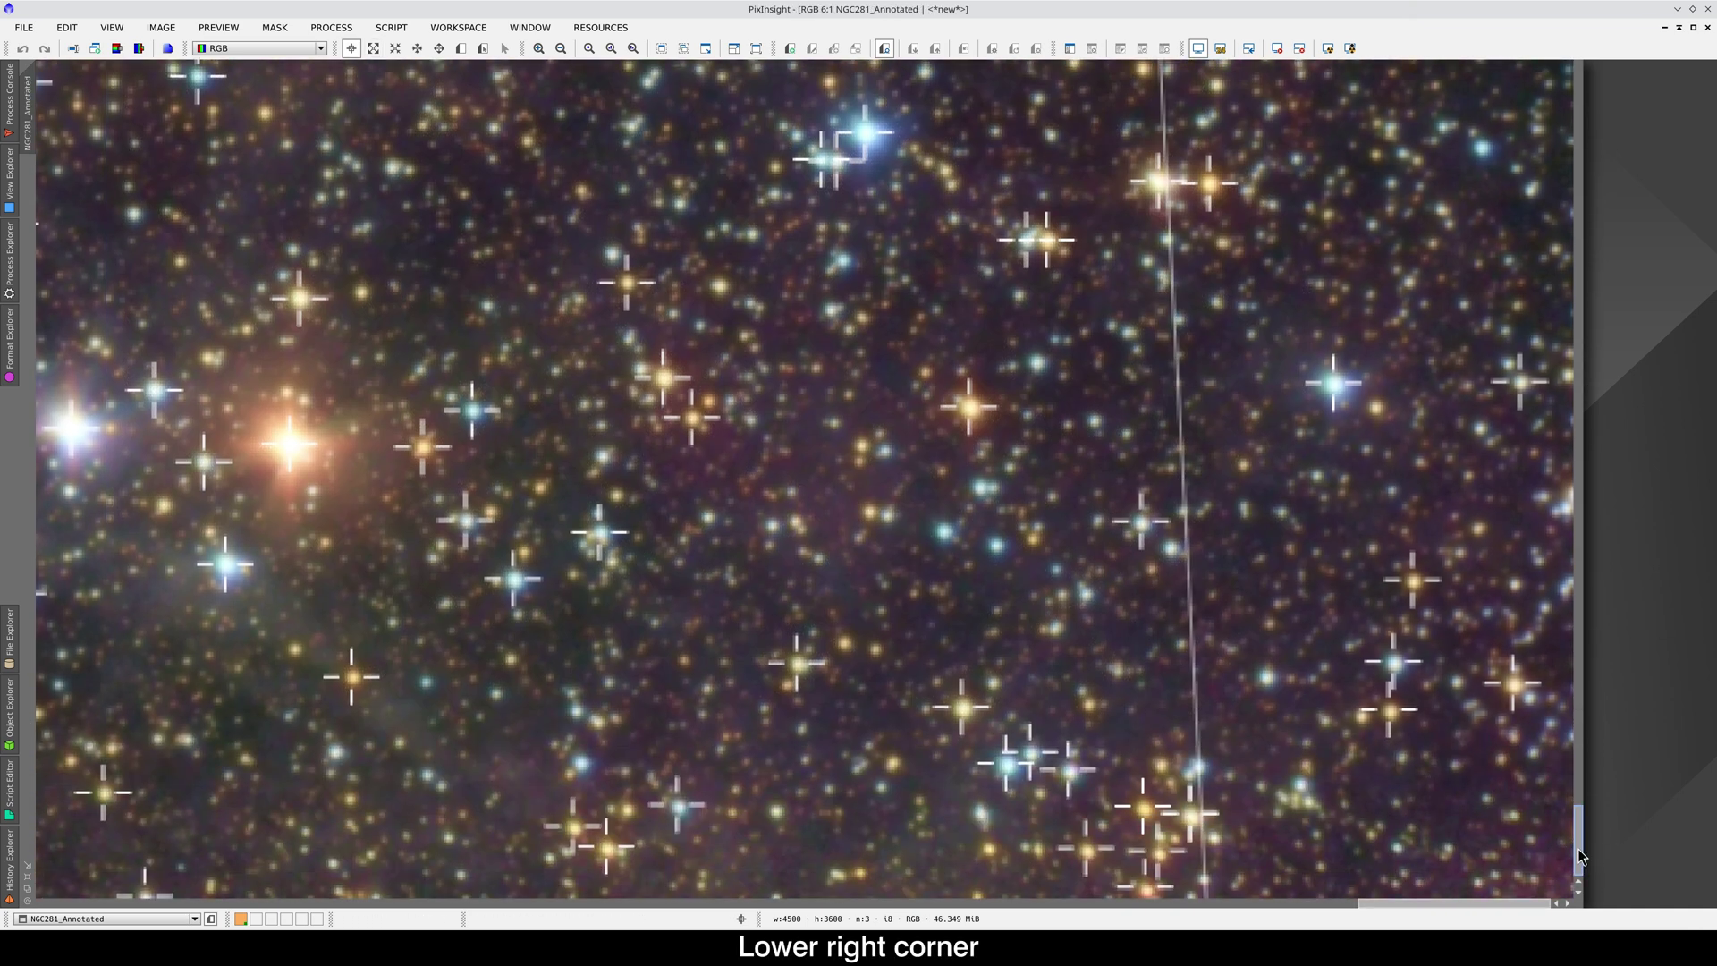
pyautogui.moveTo(1578, 850); pyautogui.dragTo(1588, 83)
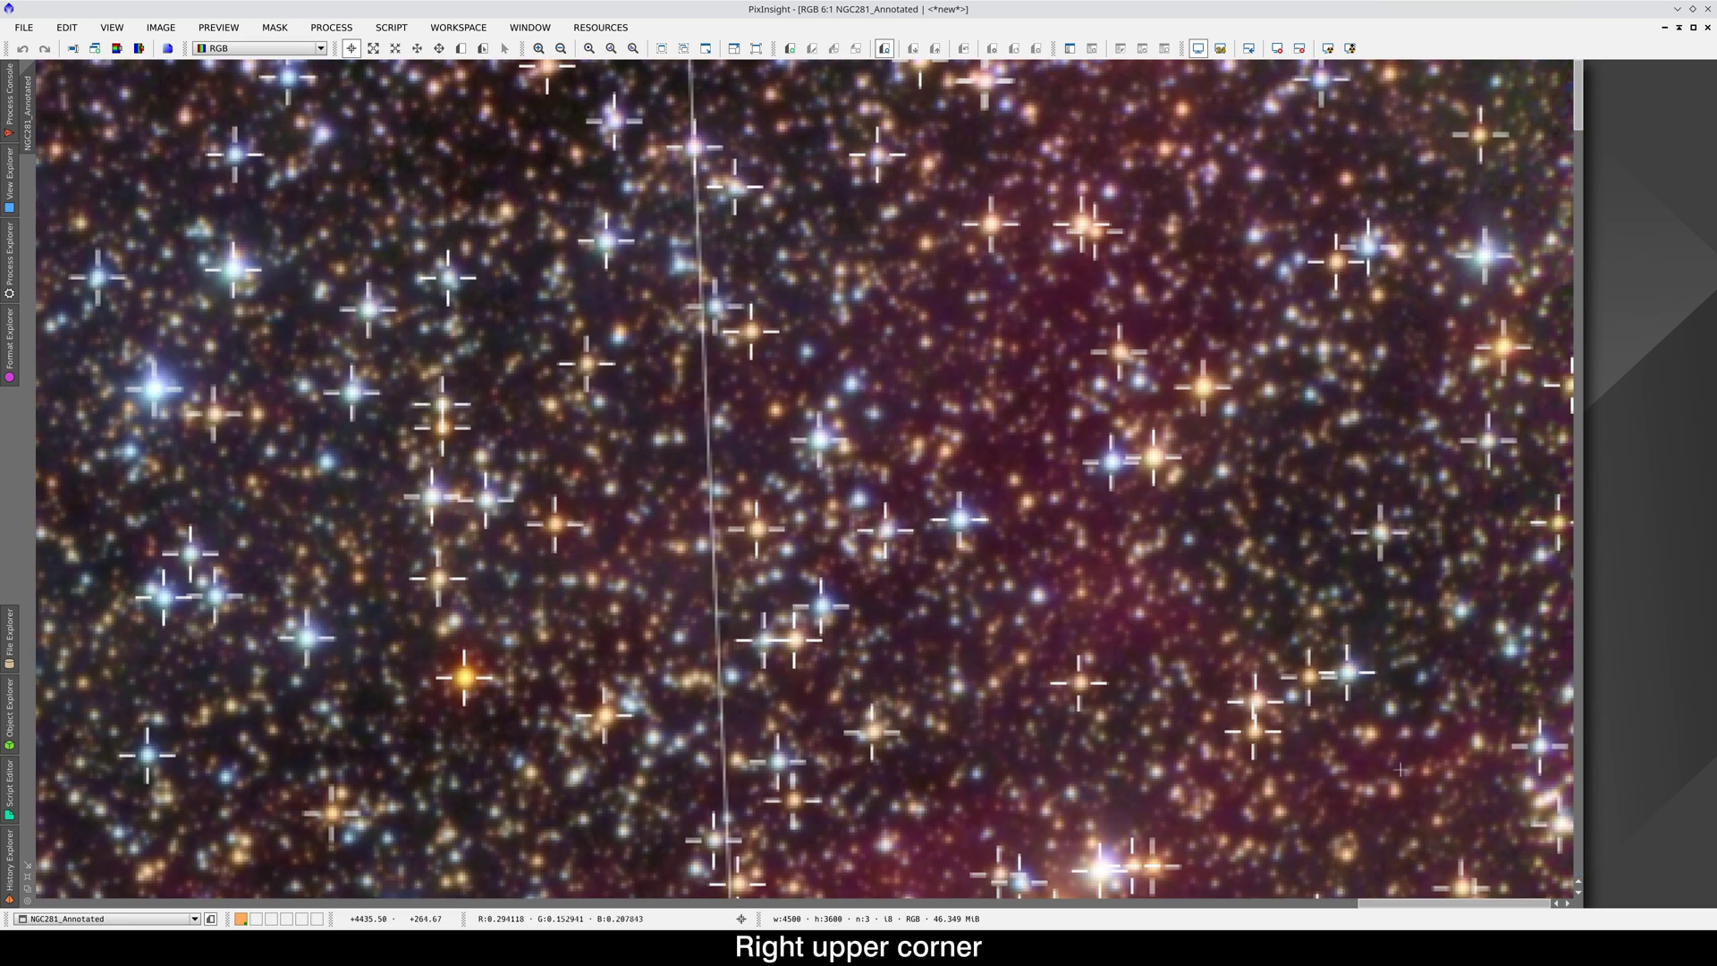
pyautogui.moveTo(828, 314); pyautogui.dragTo(928, 306)
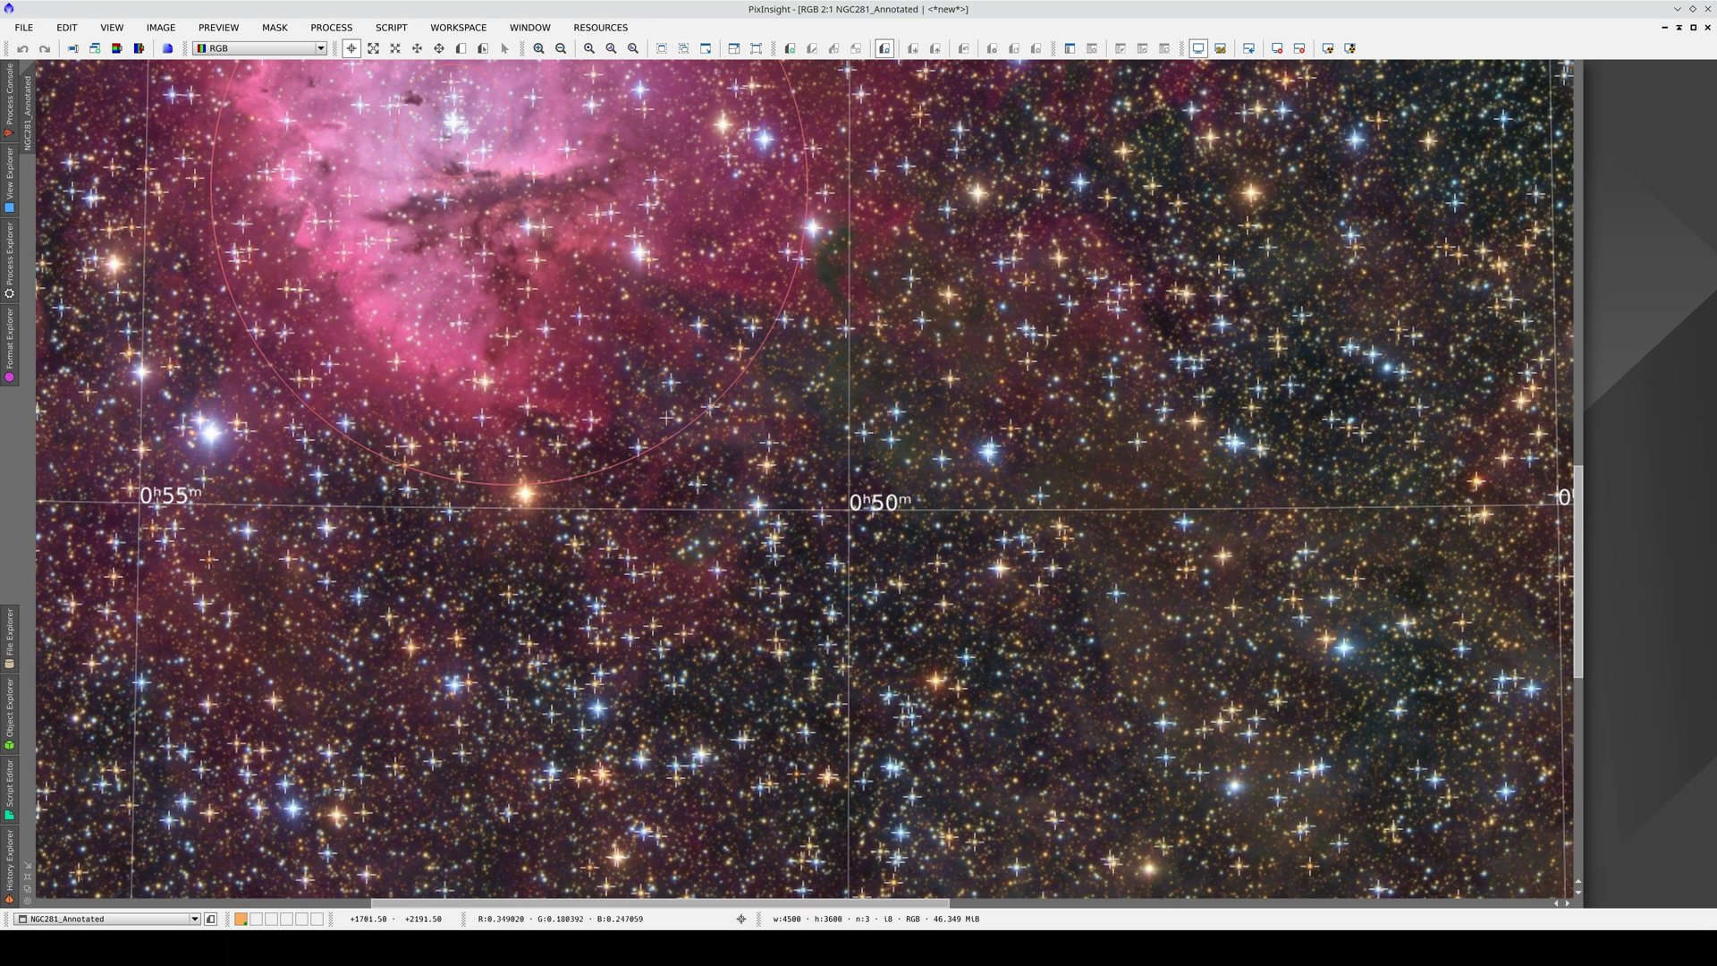
pyautogui.moveTo(666, 416); pyautogui.dragTo(357, 352)
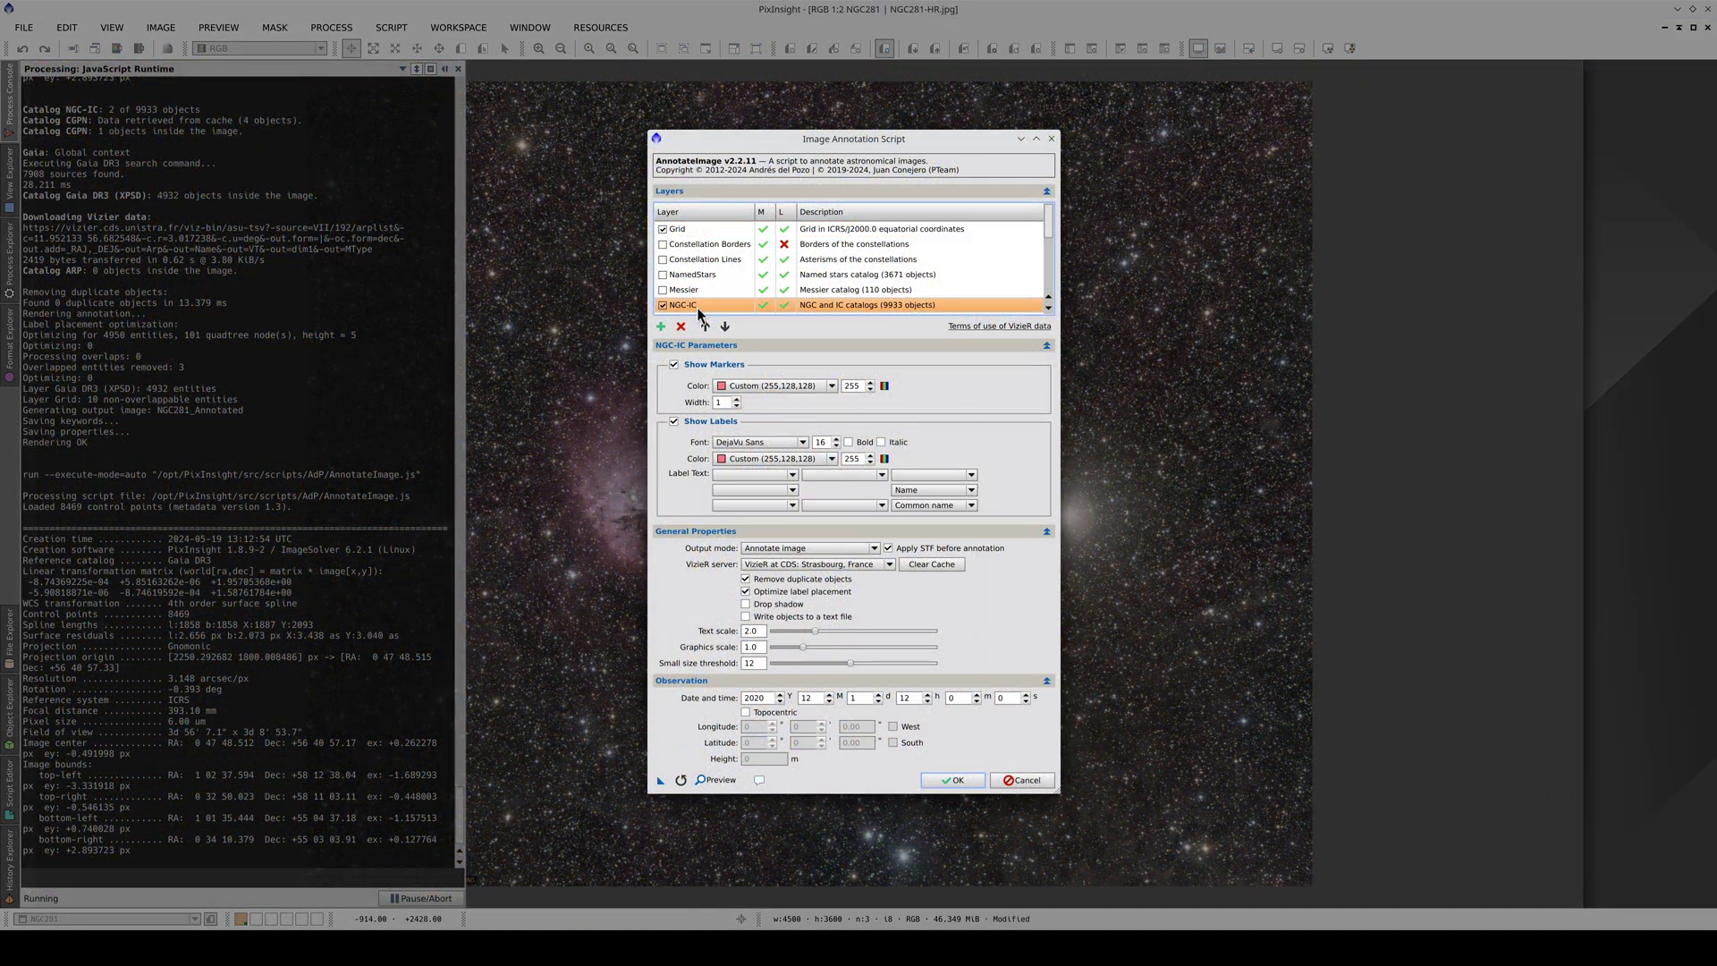
# In AnnotateImage, enable the NamedStars, PGC and CGPN layers and disable Gaia DR3 (XPSD)
pyautogui.moveTo(697, 307)
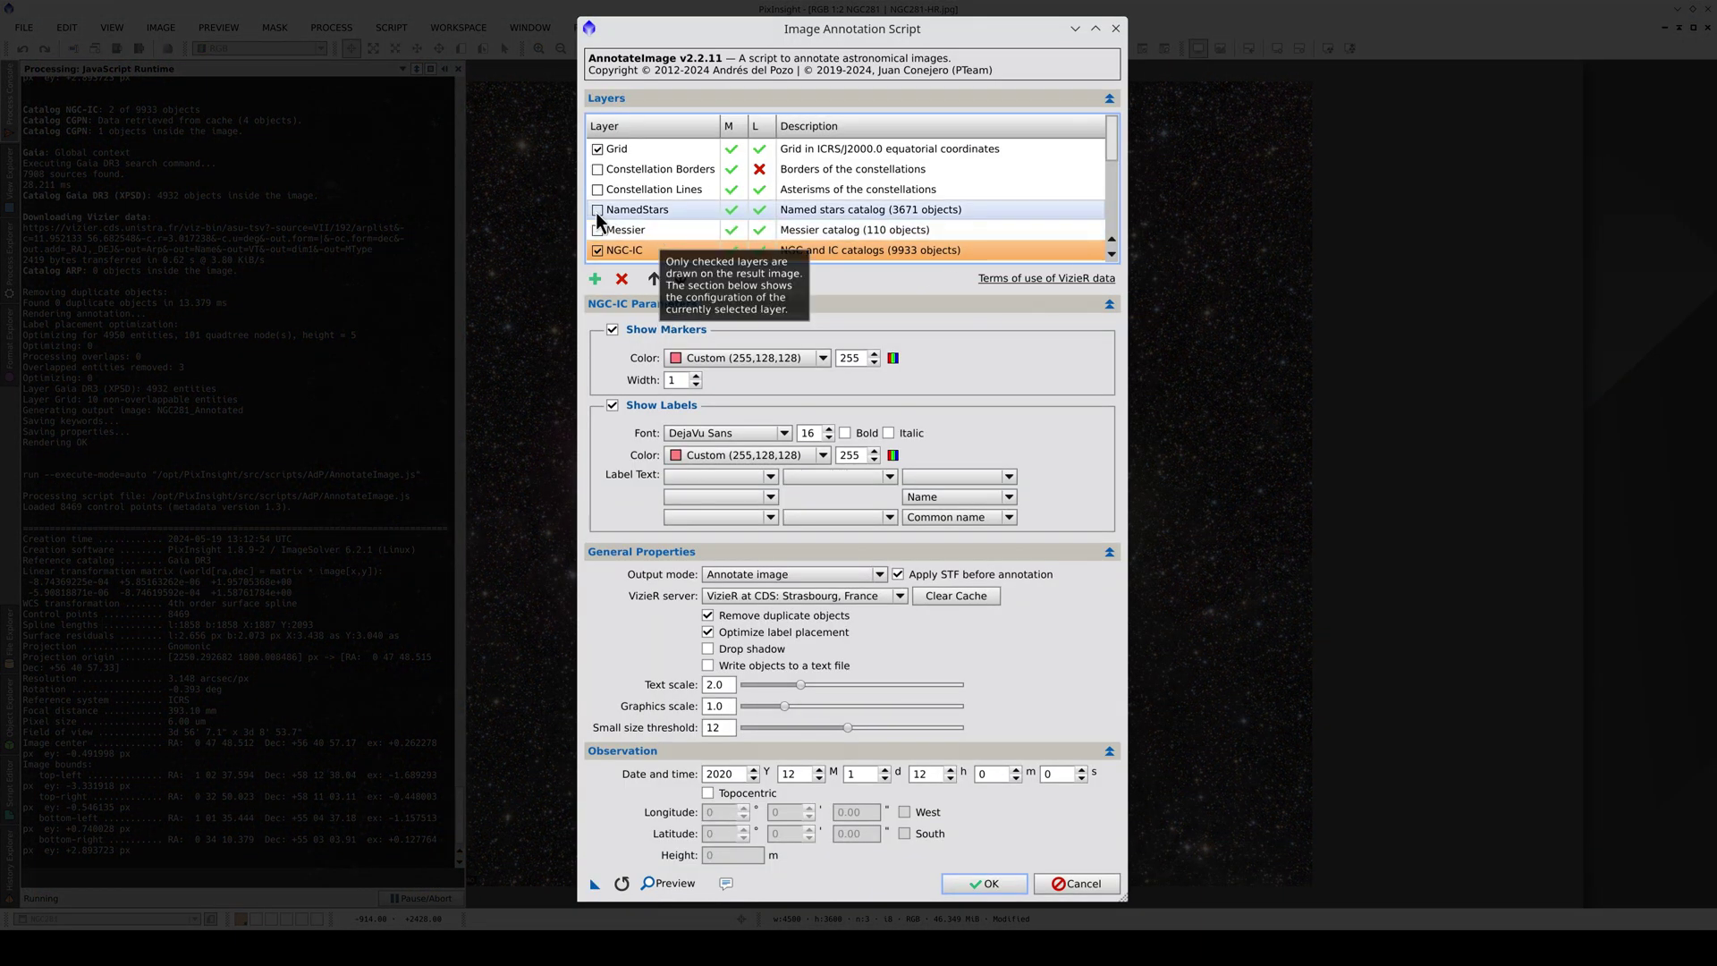
pyautogui.click(644, 209)
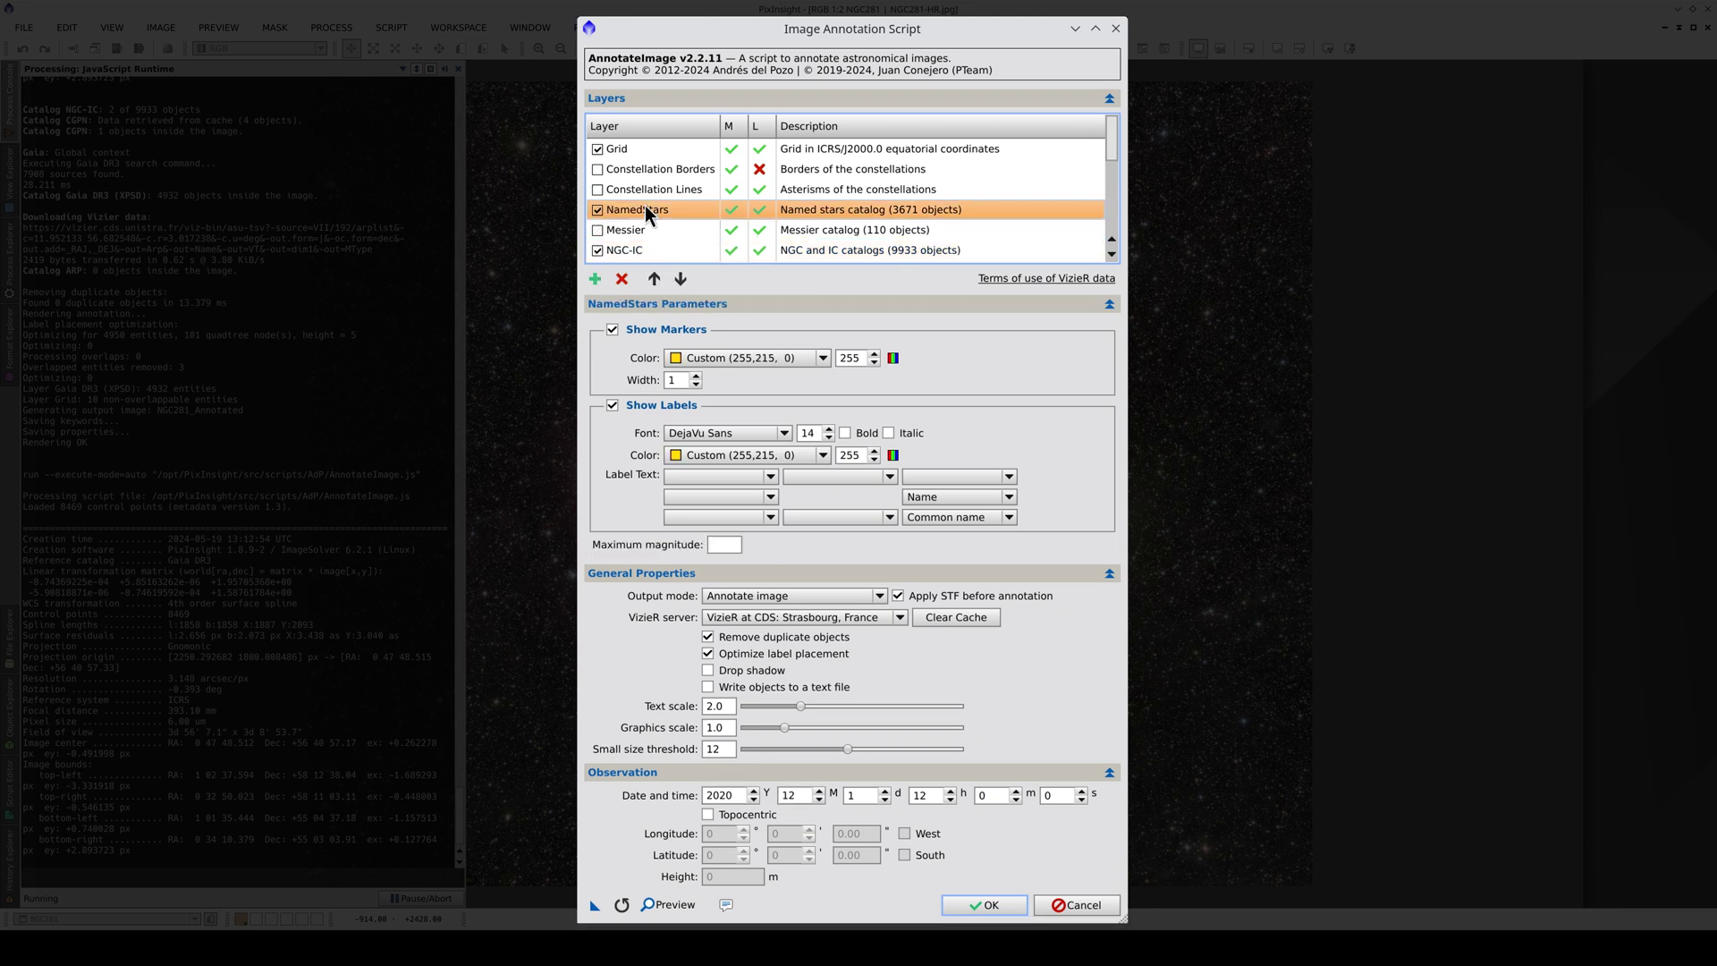
pyautogui.scroll(-2, 645, 205)
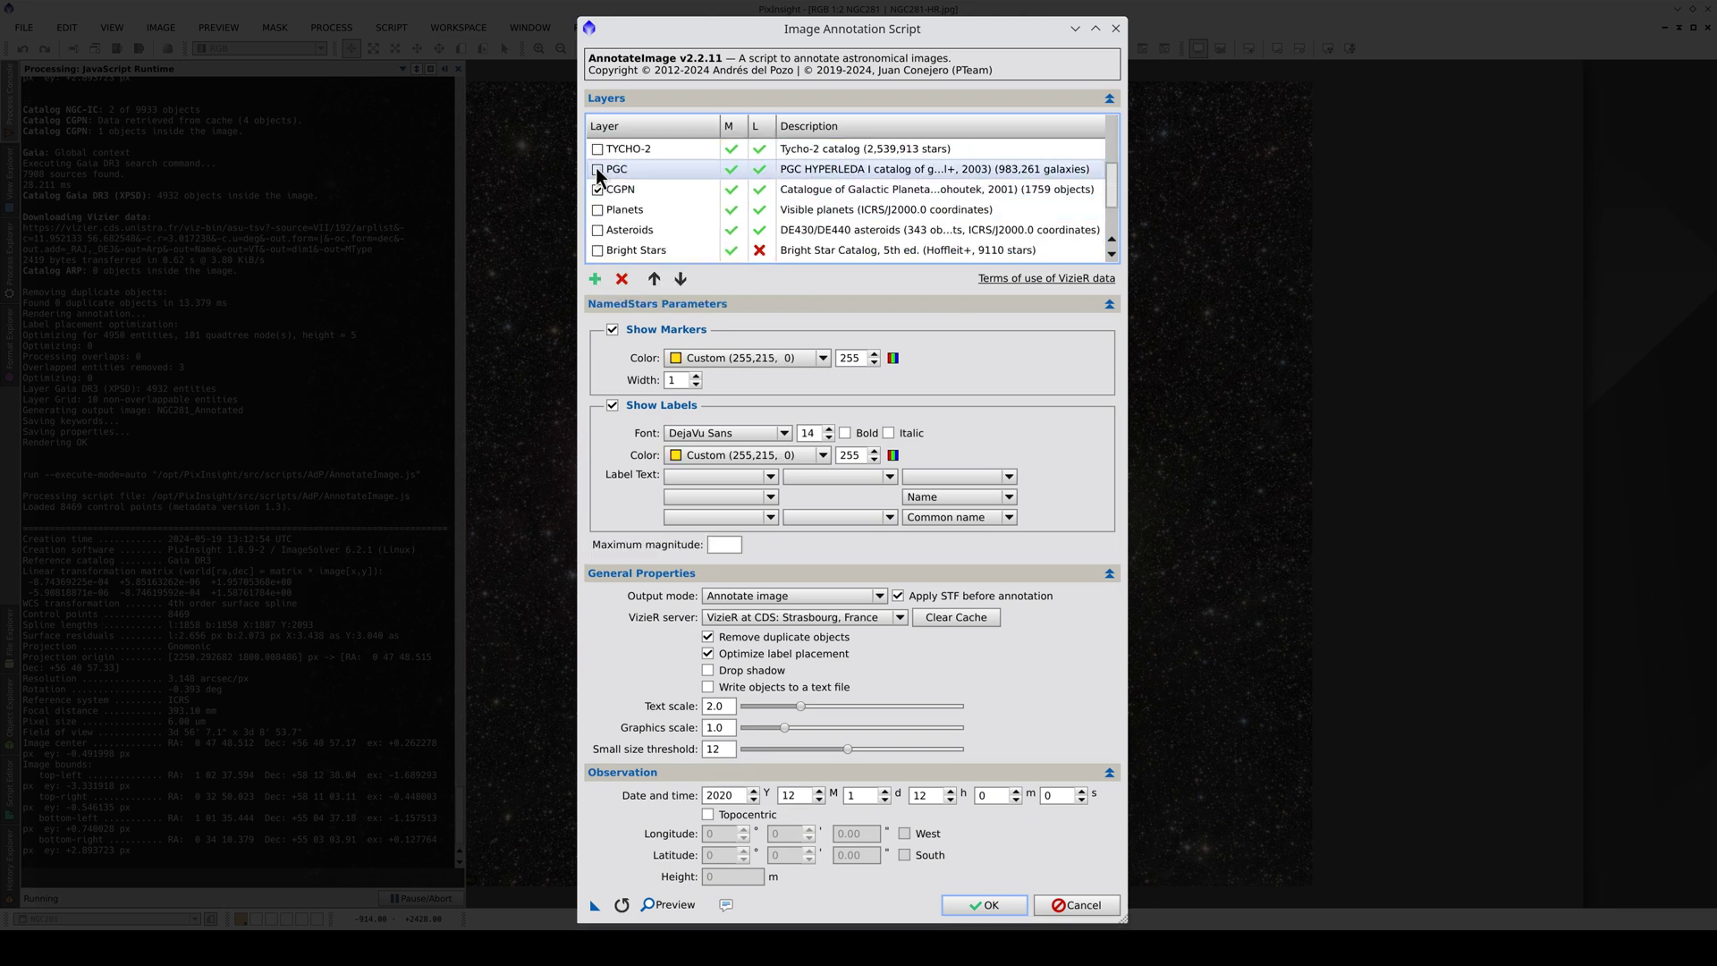
pyautogui.click(625, 169)
pyautogui.click(628, 190)
pyautogui.scroll(-1, 628, 191)
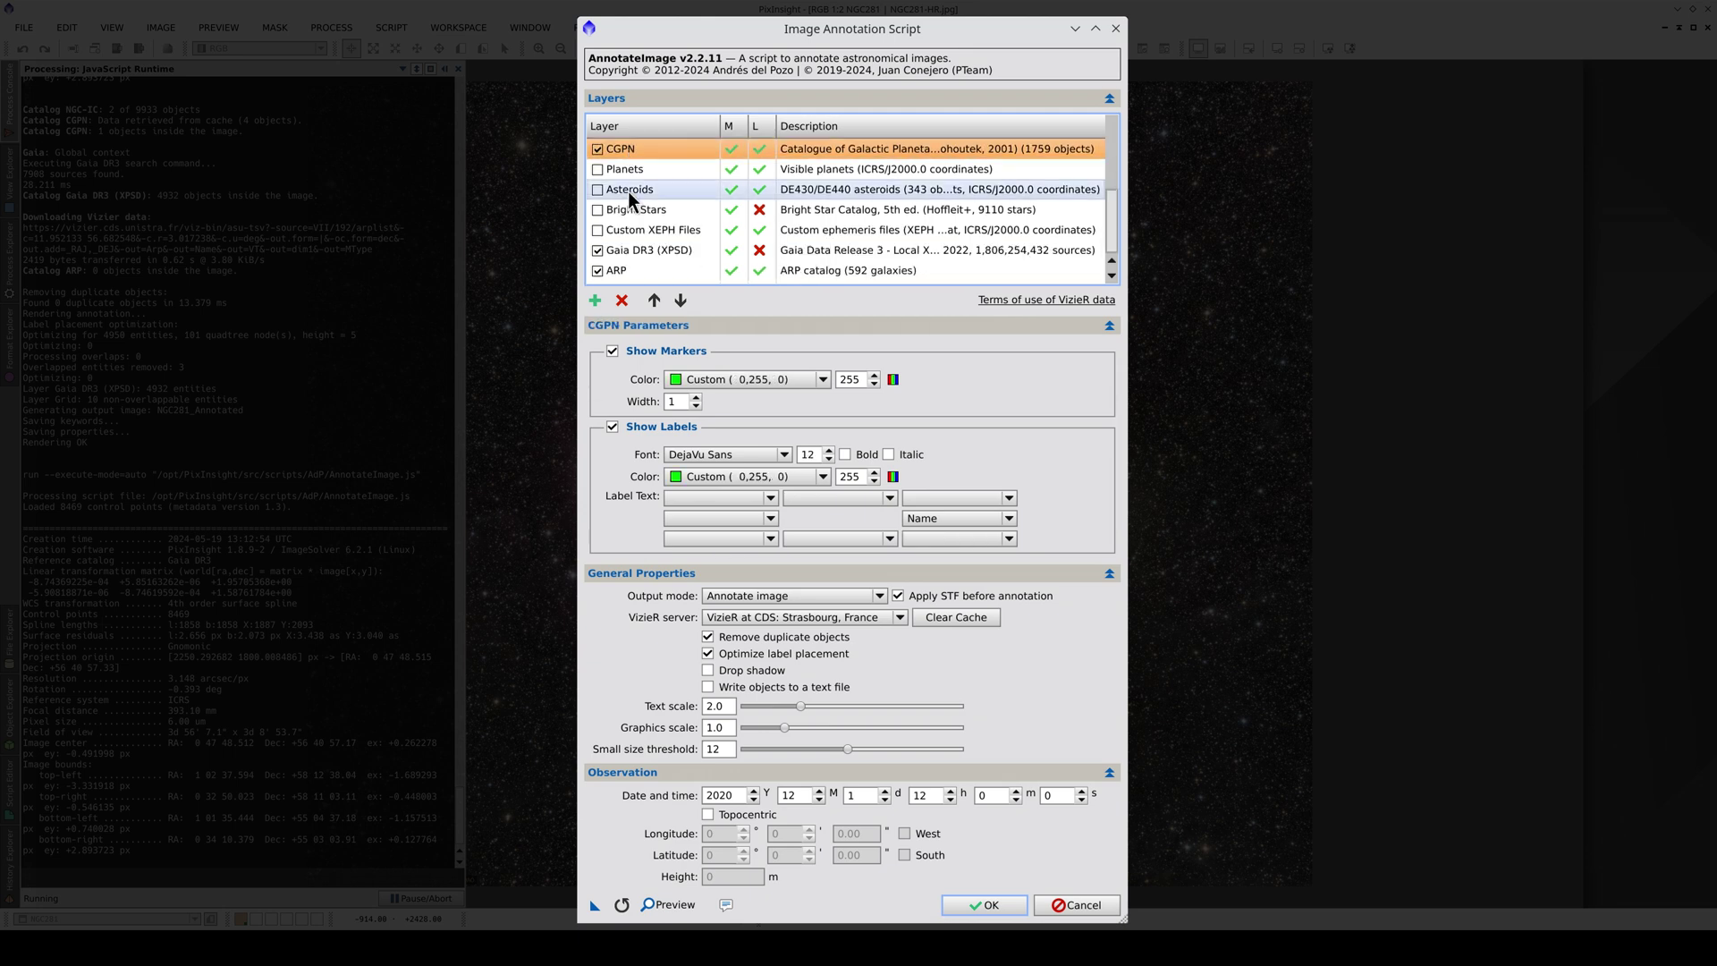
pyautogui.click(597, 250)
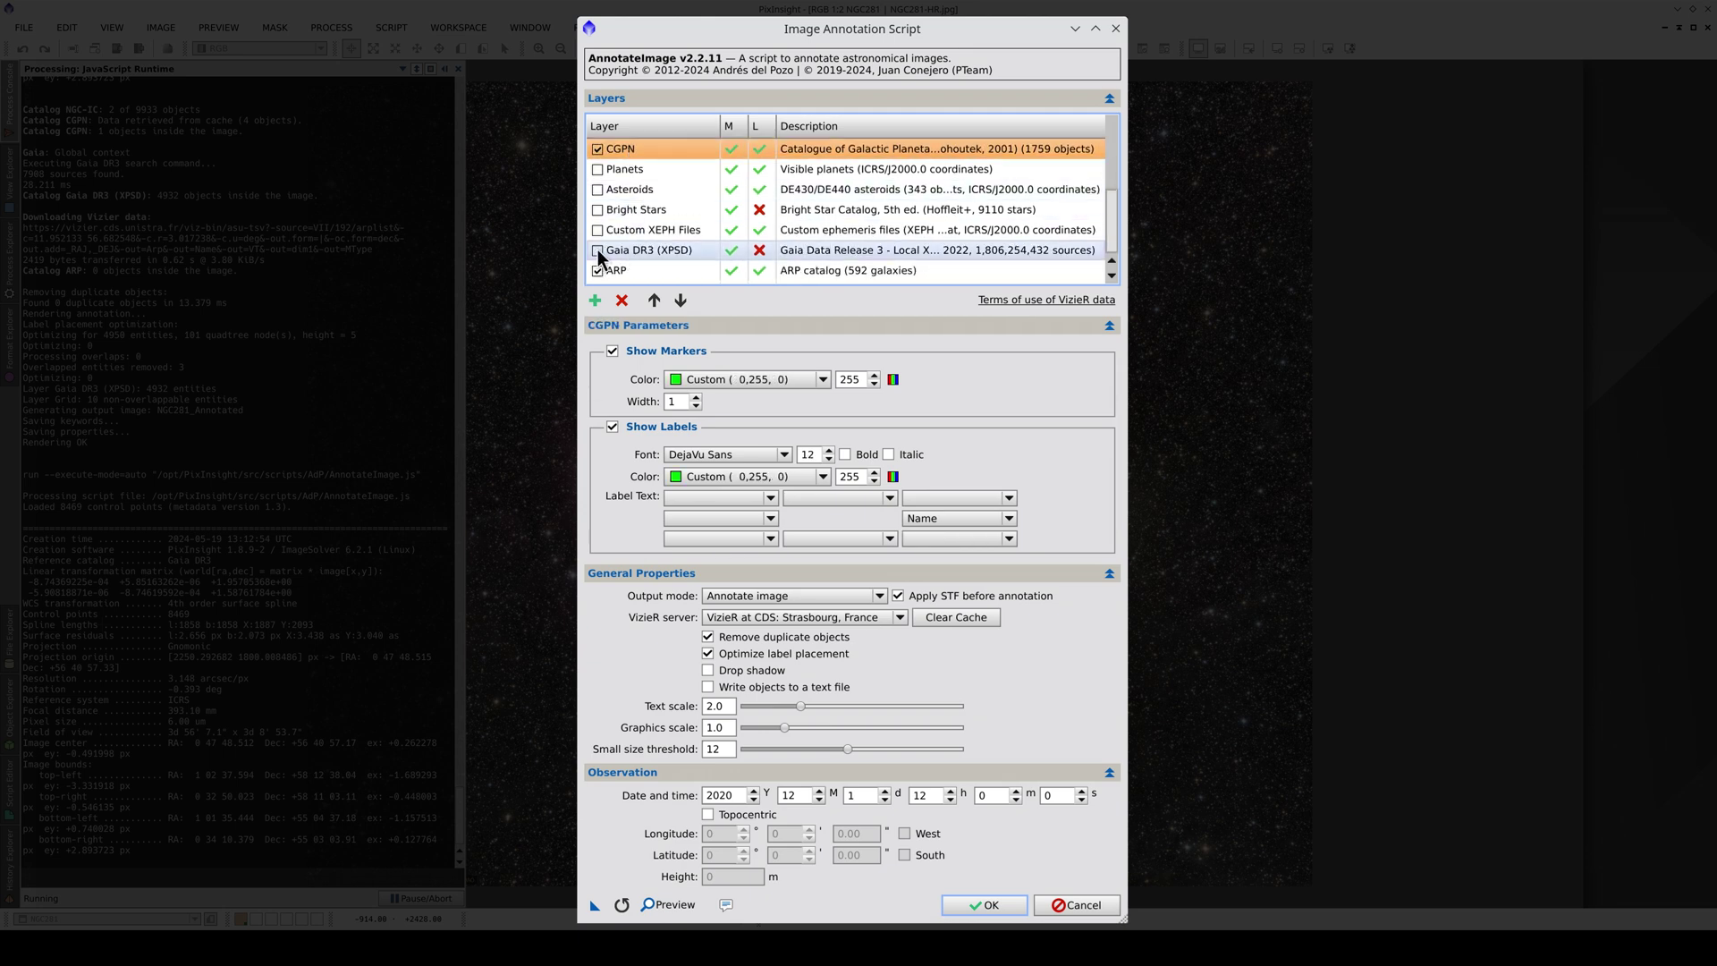
pyautogui.scroll(3, 677, 241)
pyautogui.scroll(-3, 677, 241)
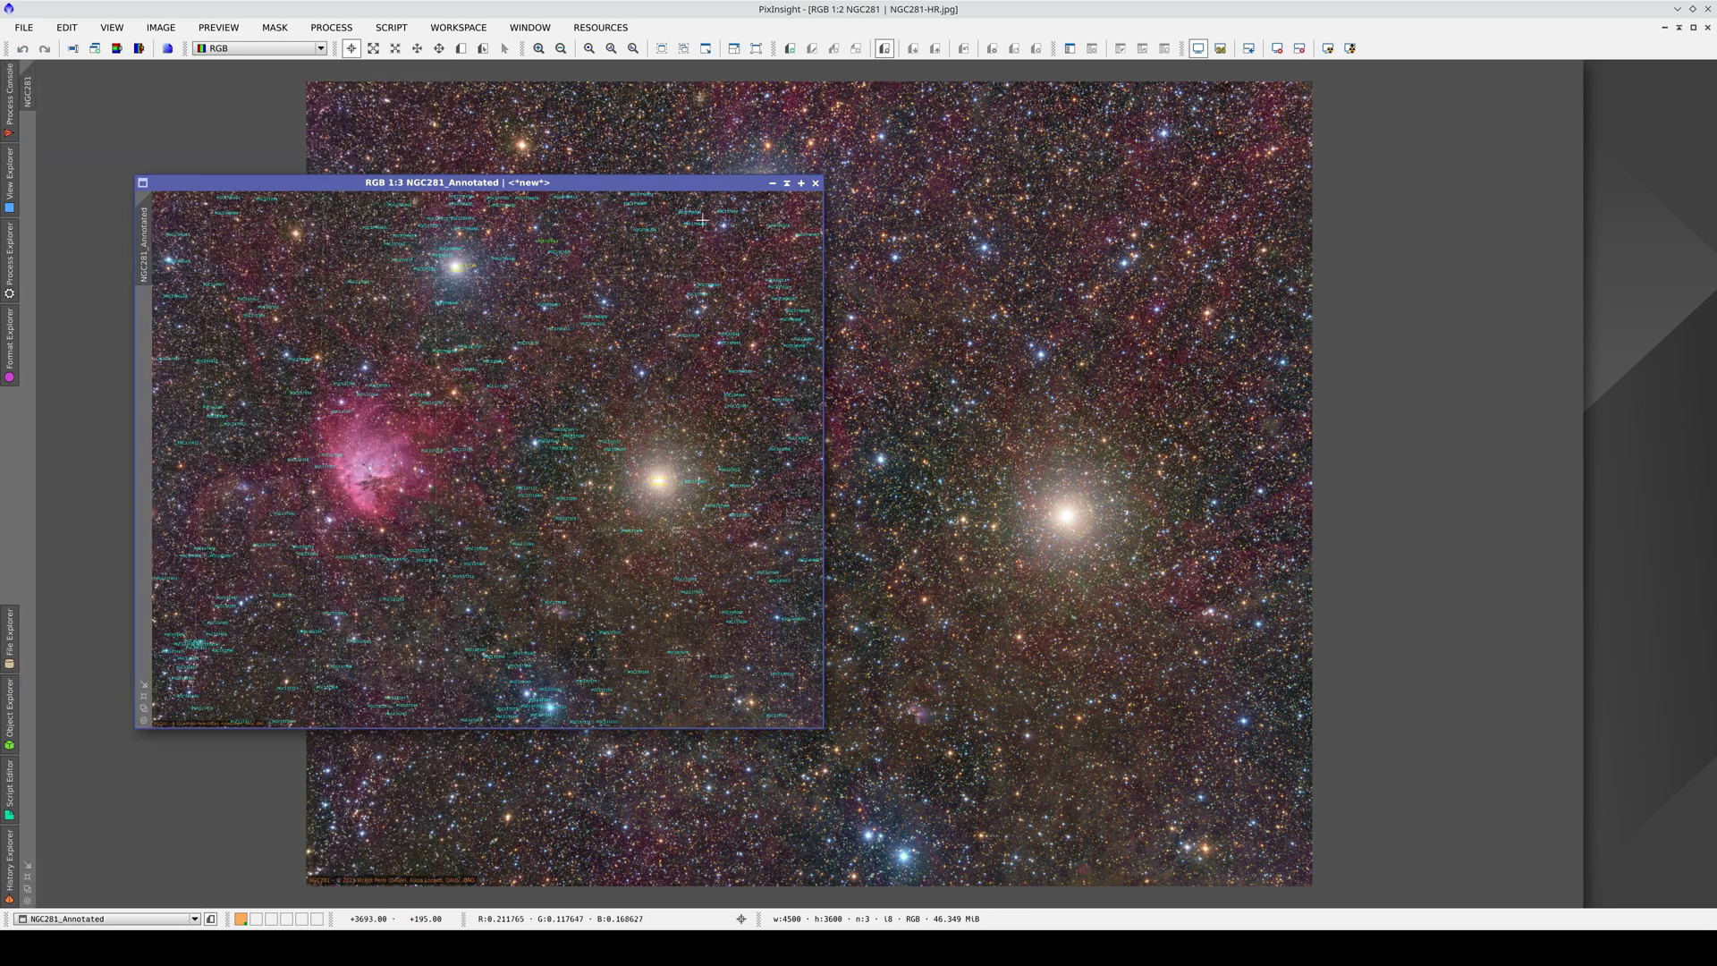
# Maximize the new annotated image and browse the PGC galaxies from PGC137206 to PGC137346
pyautogui.click(802, 183)
pyautogui.scroll(2, 901, 607)
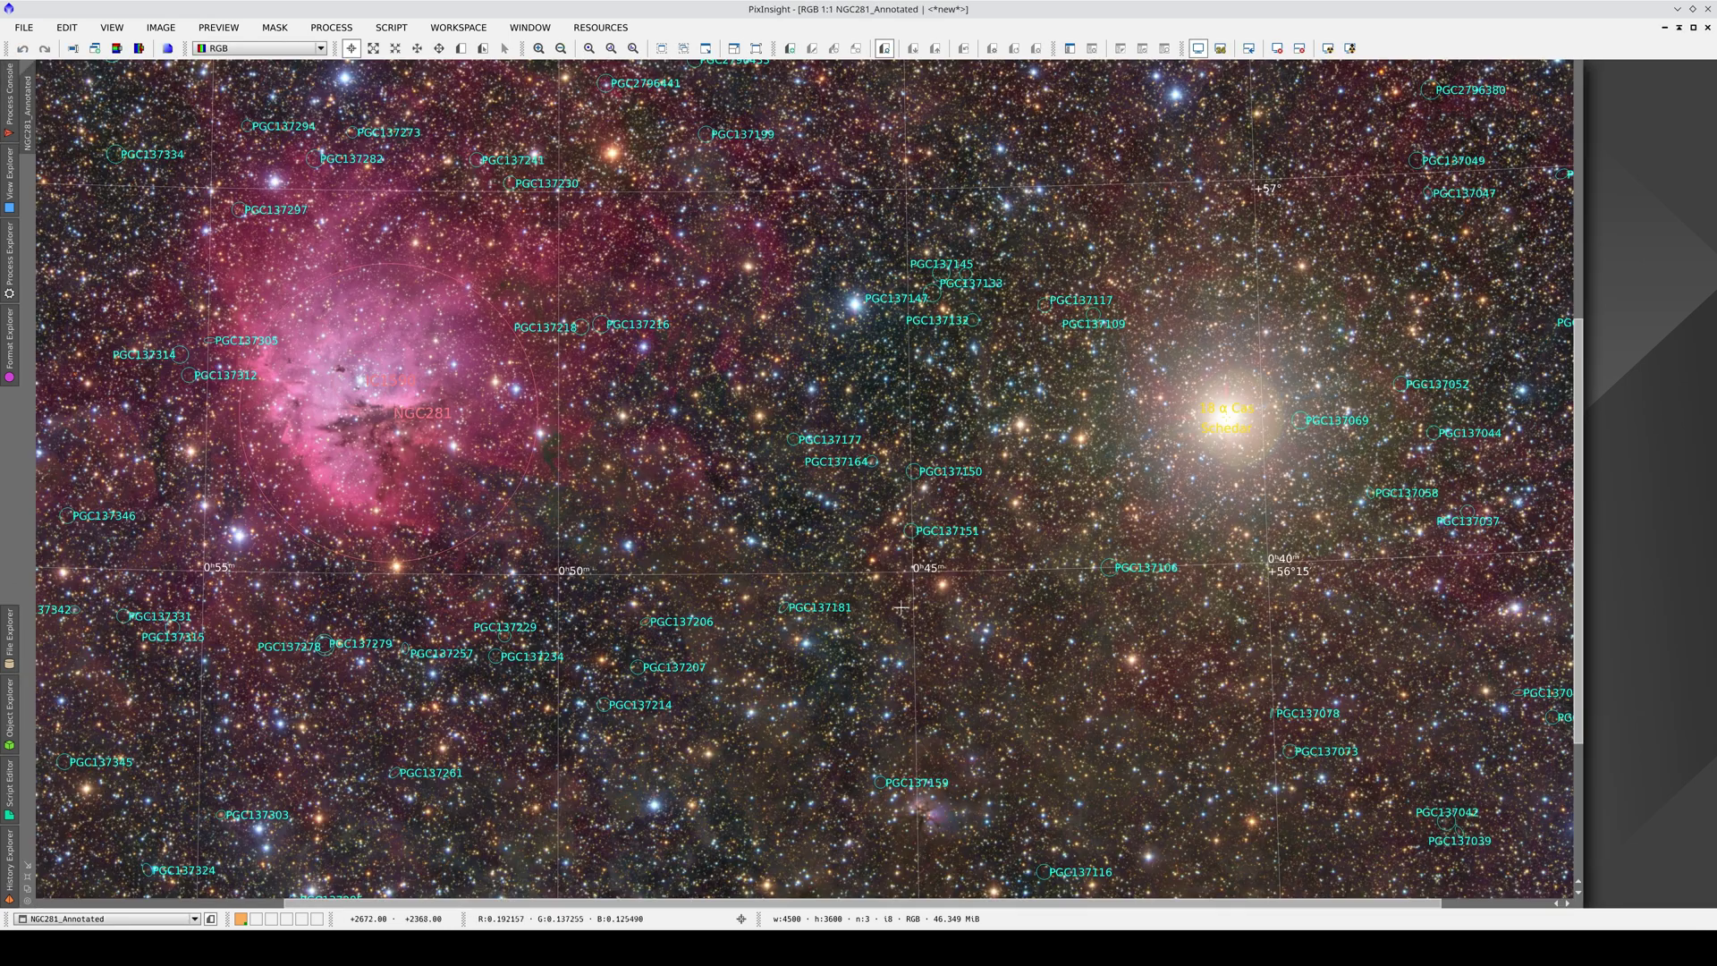
pyautogui.scroll(2, 875, 593)
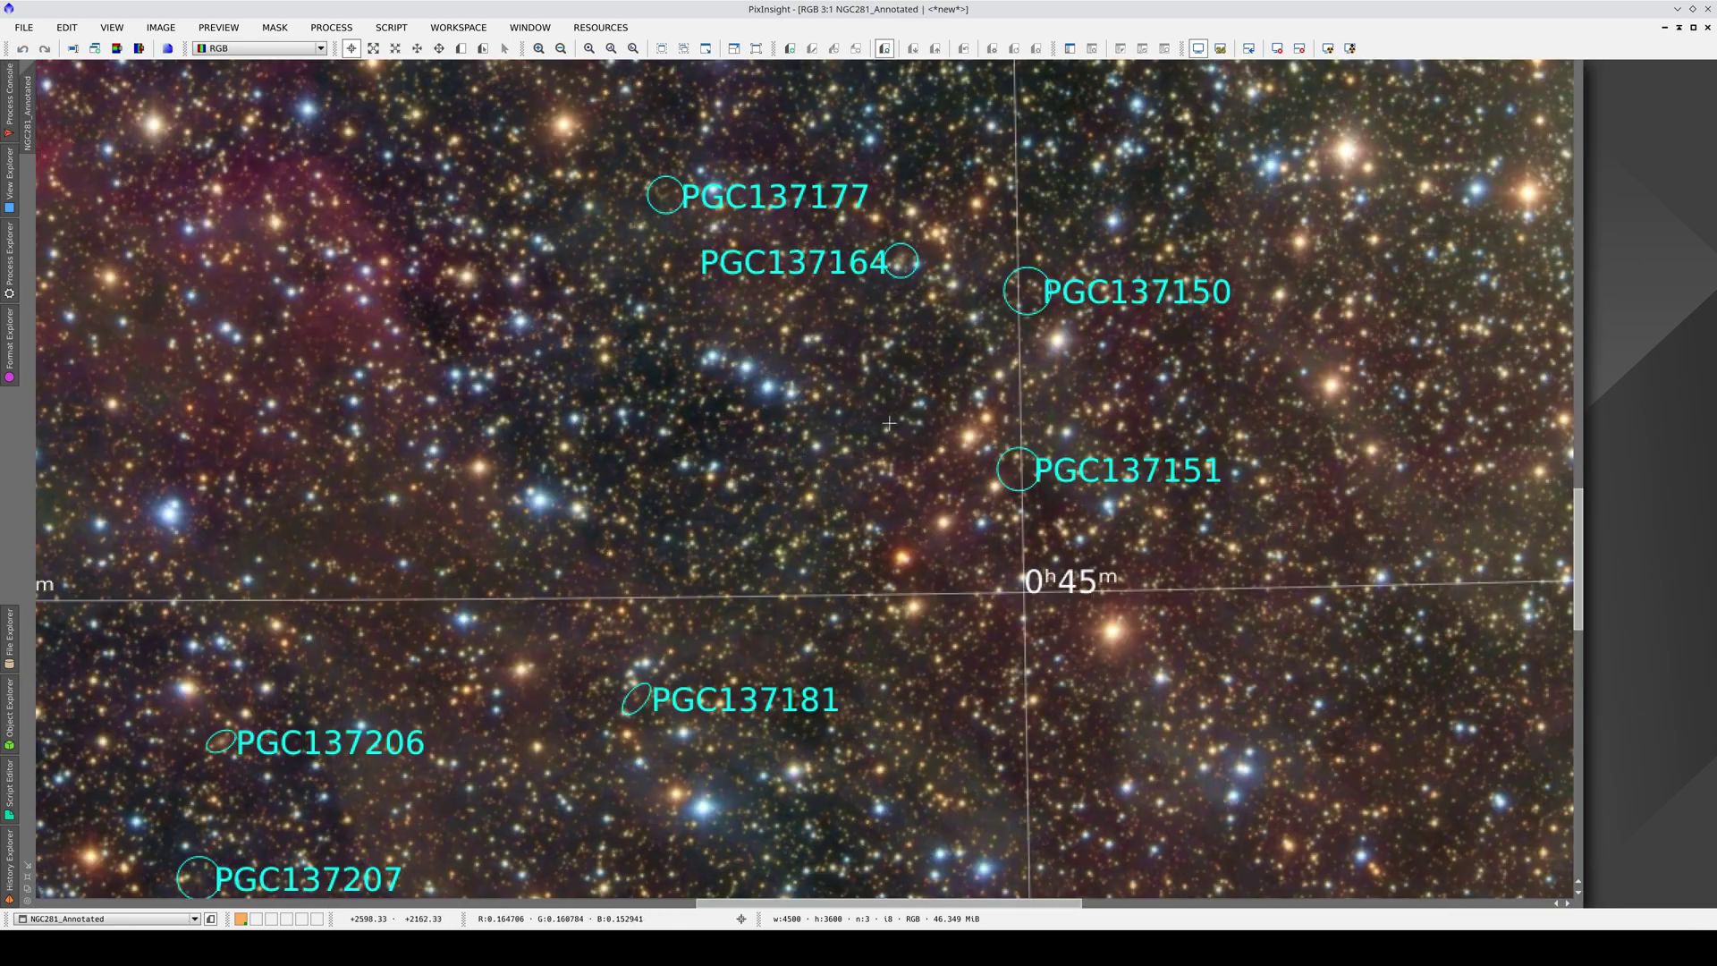
pyautogui.moveTo(889, 423); pyautogui.dragTo(1163, 318)
pyautogui.scroll(3, 570, 642)
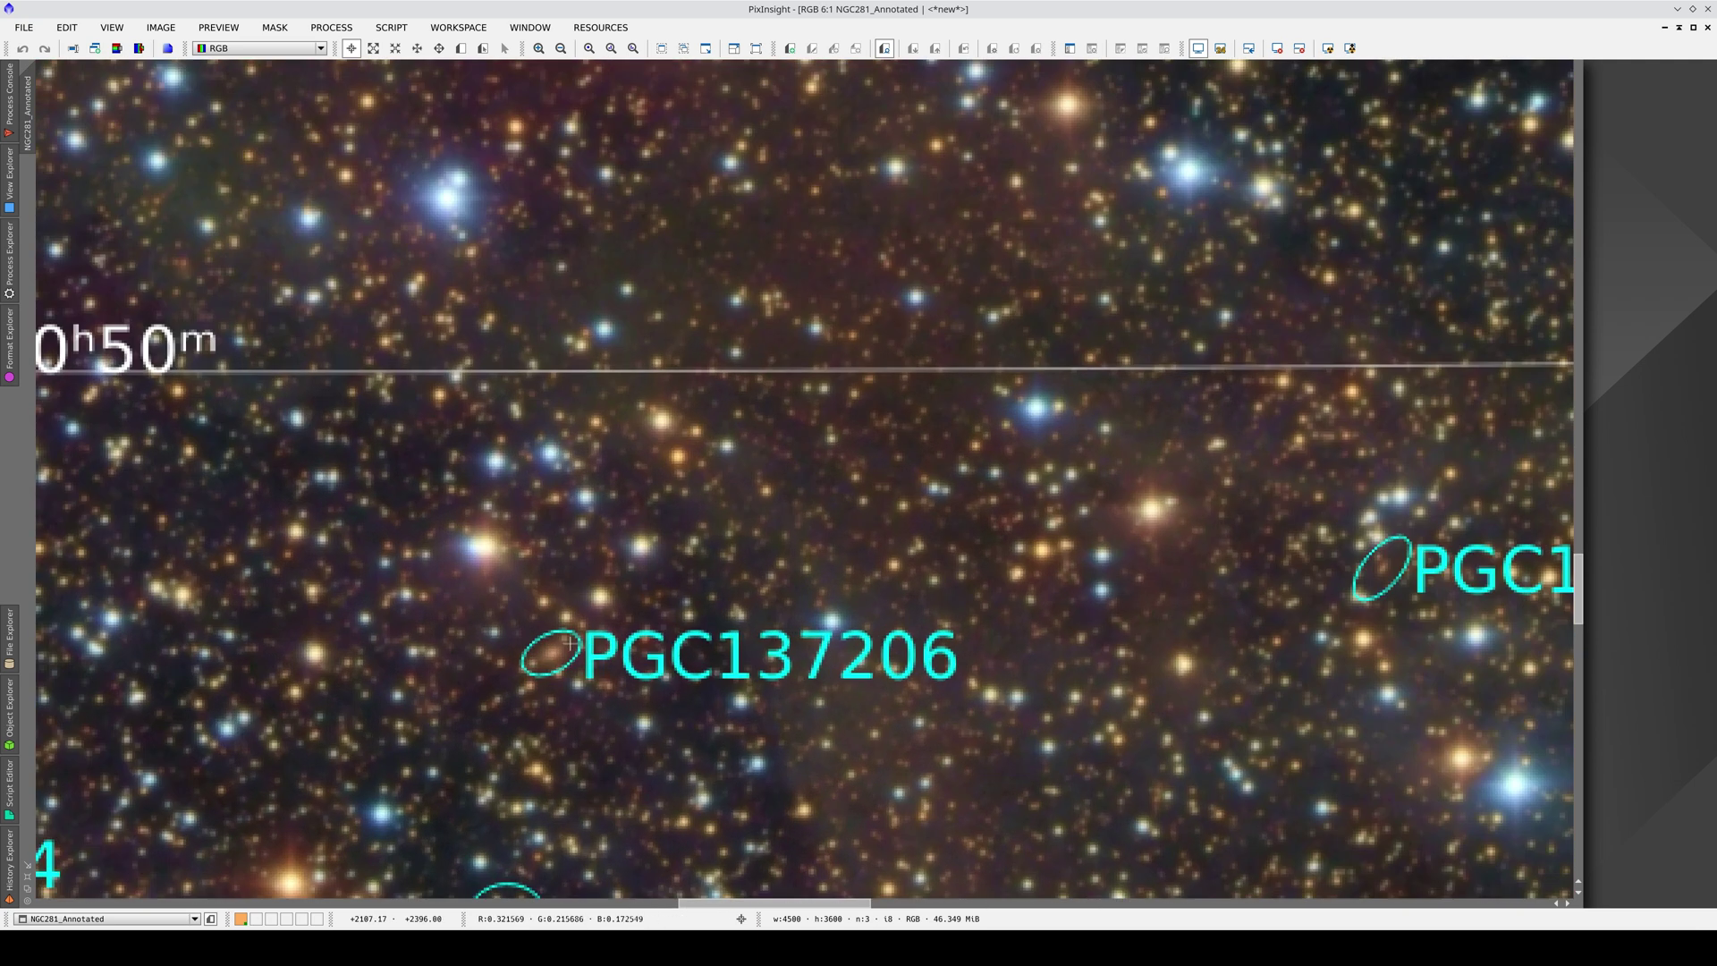
pyautogui.hscroll(5, 850, 552)
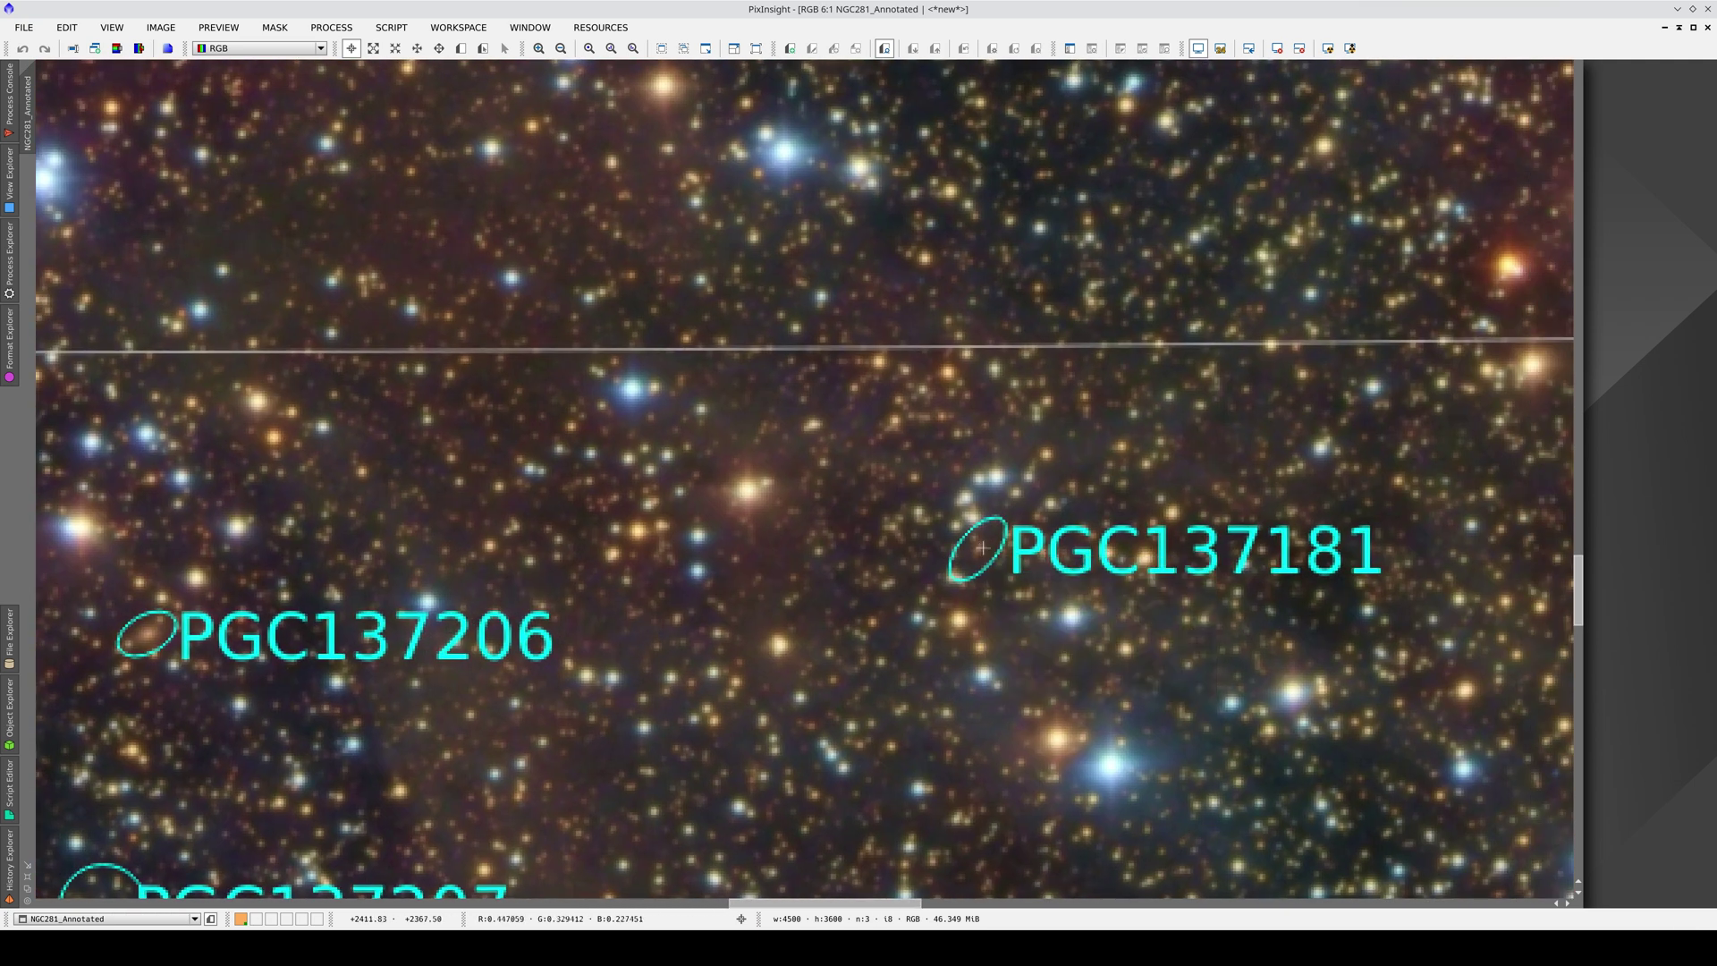
pyautogui.scroll(-2, 1323, 505)
pyautogui.moveTo(908, 690); pyautogui.dragTo(1176, 373)
pyautogui.moveTo(735, 672); pyautogui.dragTo(979, 695)
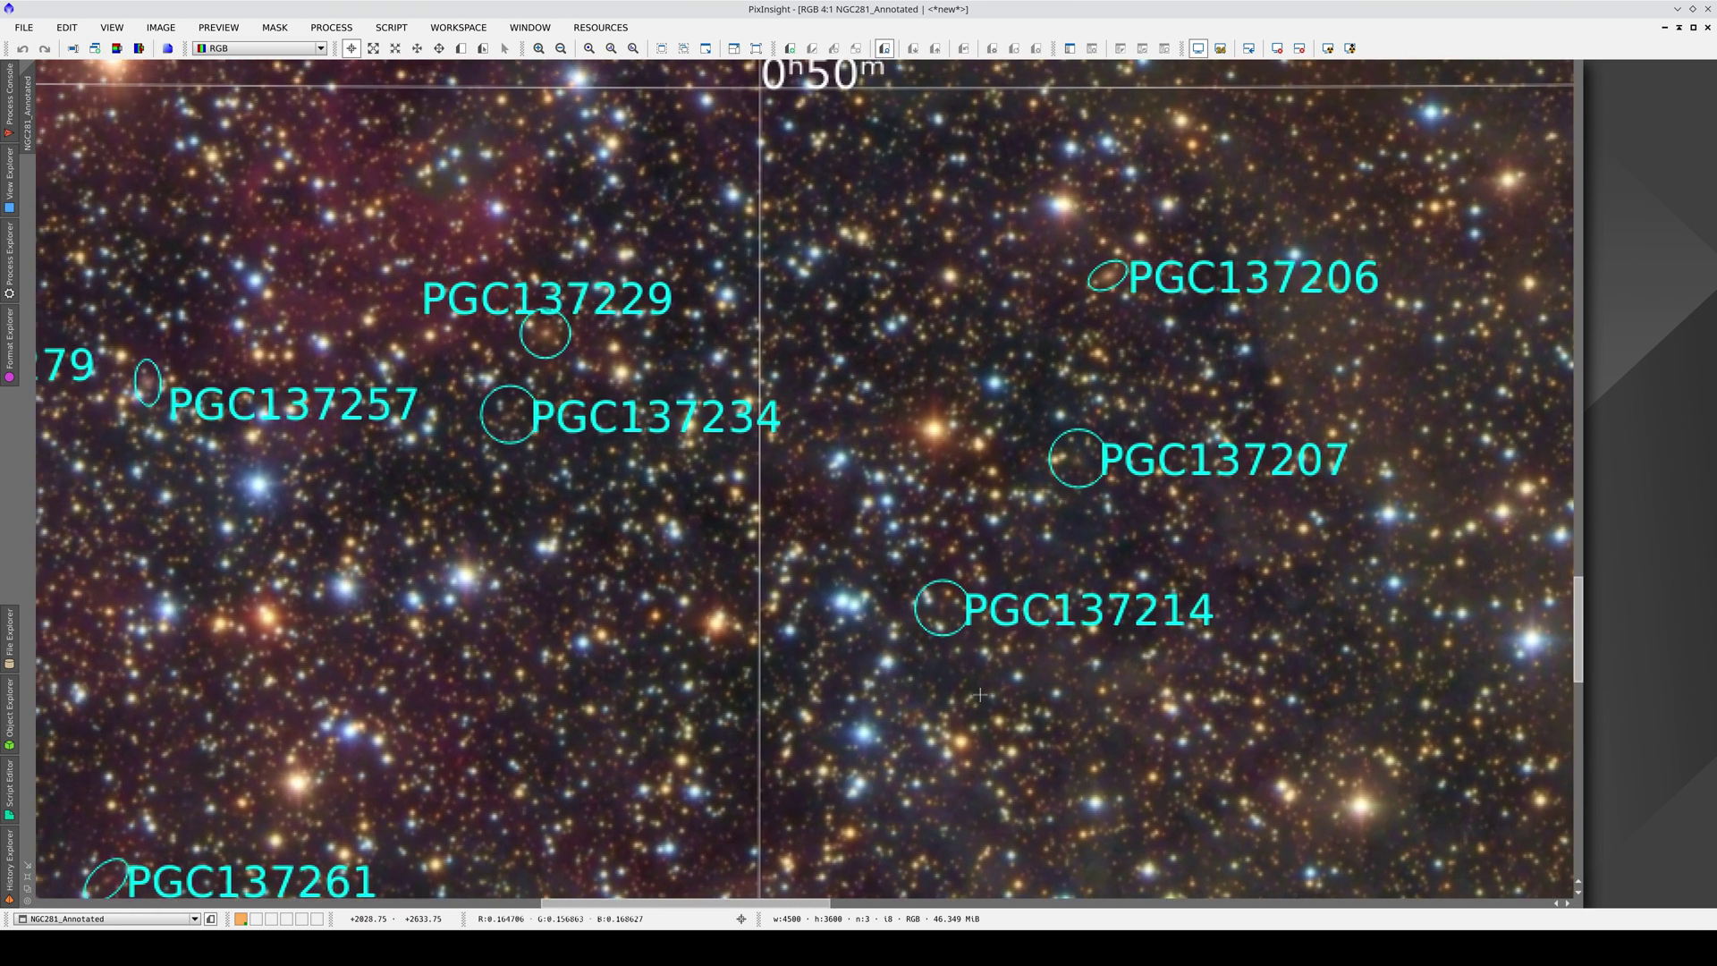
pyautogui.moveTo(517, 514); pyautogui.dragTo(666, 581)
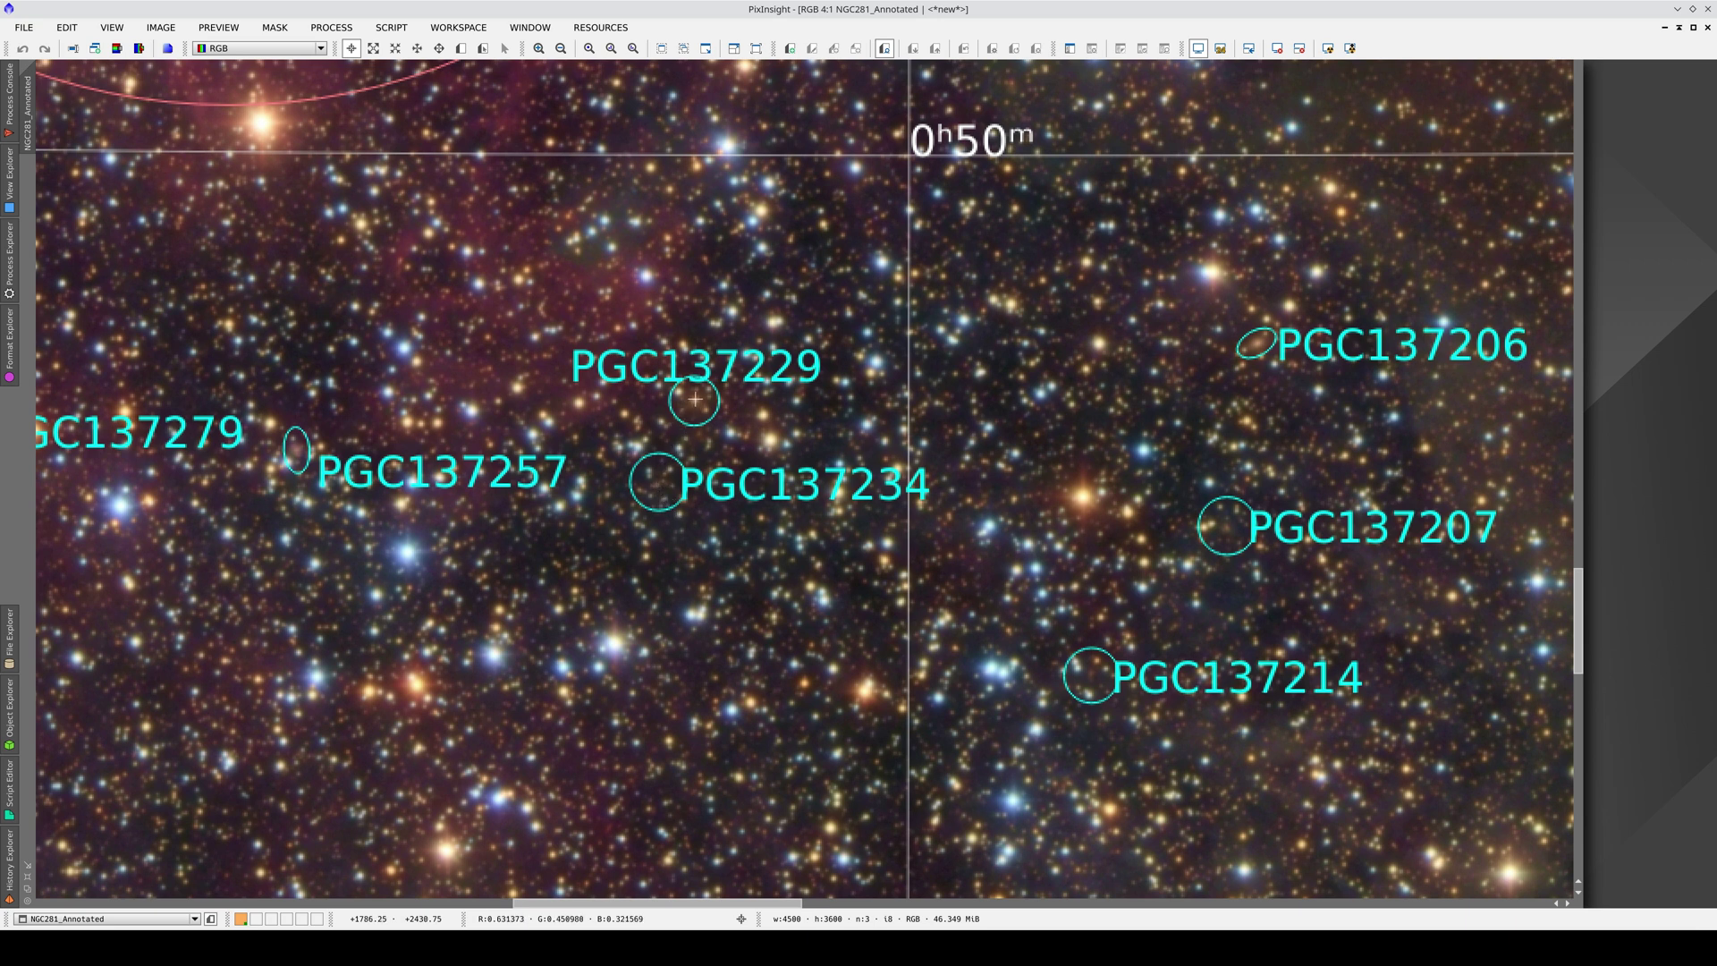
pyautogui.moveTo(331, 449); pyautogui.dragTo(995, 512)
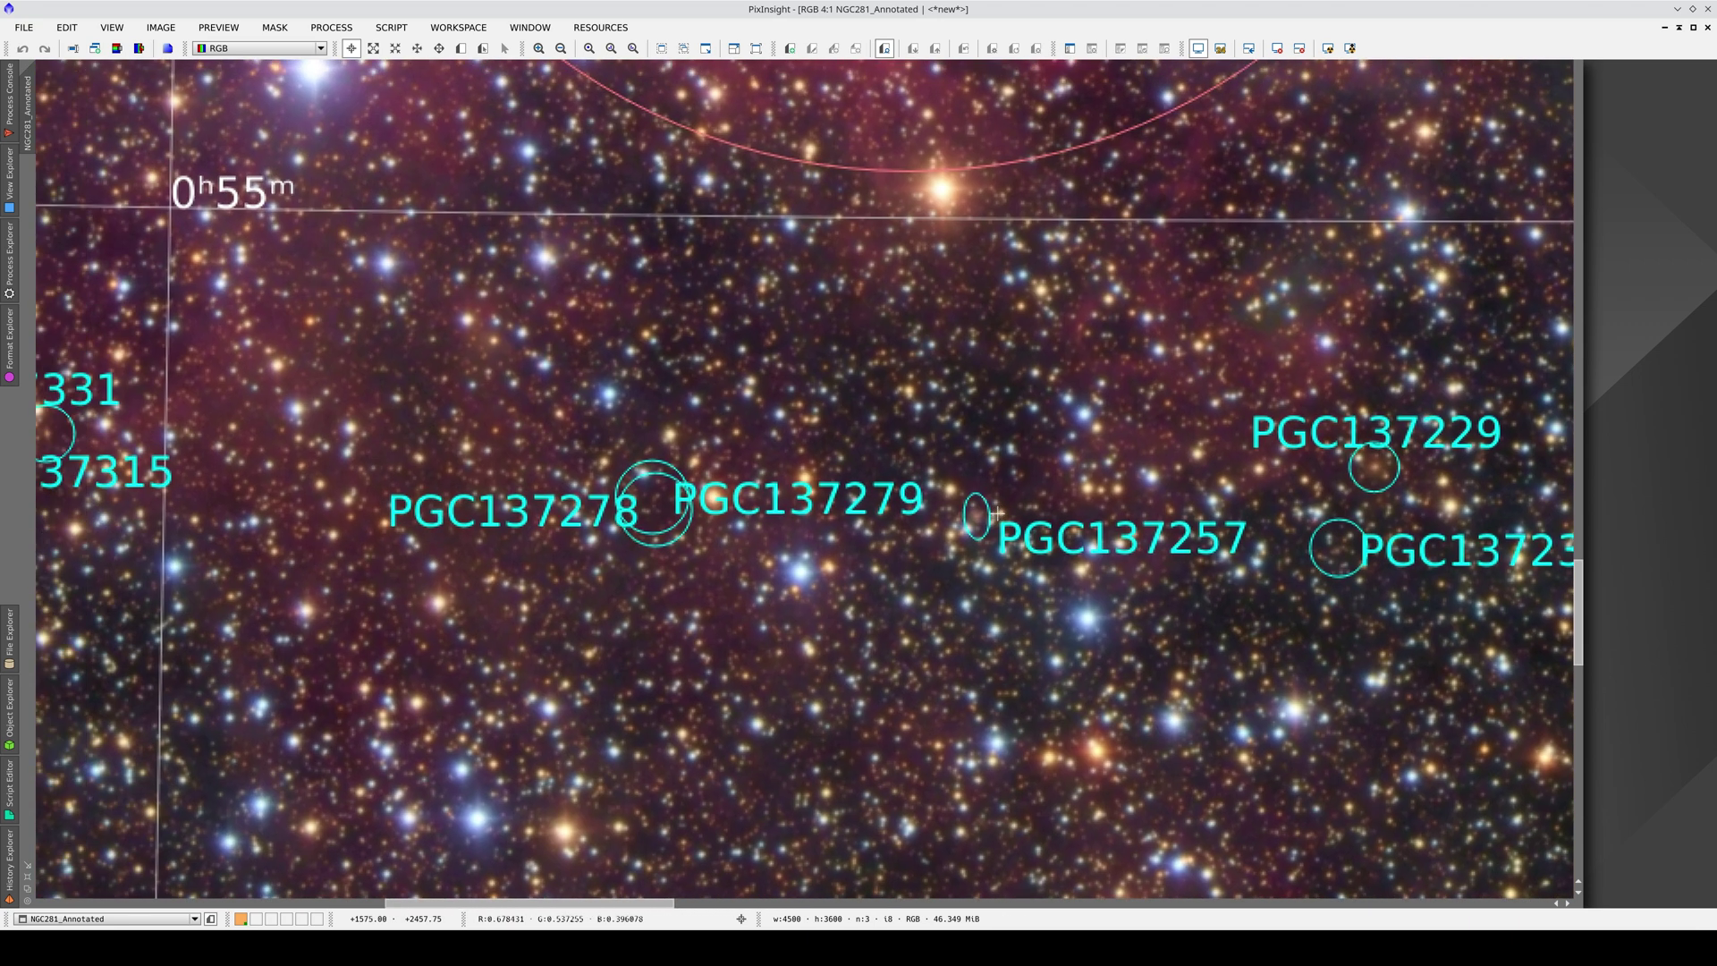
pyautogui.moveTo(404, 413); pyautogui.dragTo(900, 689)
pyautogui.moveTo(492, 708); pyautogui.dragTo(831, 635)
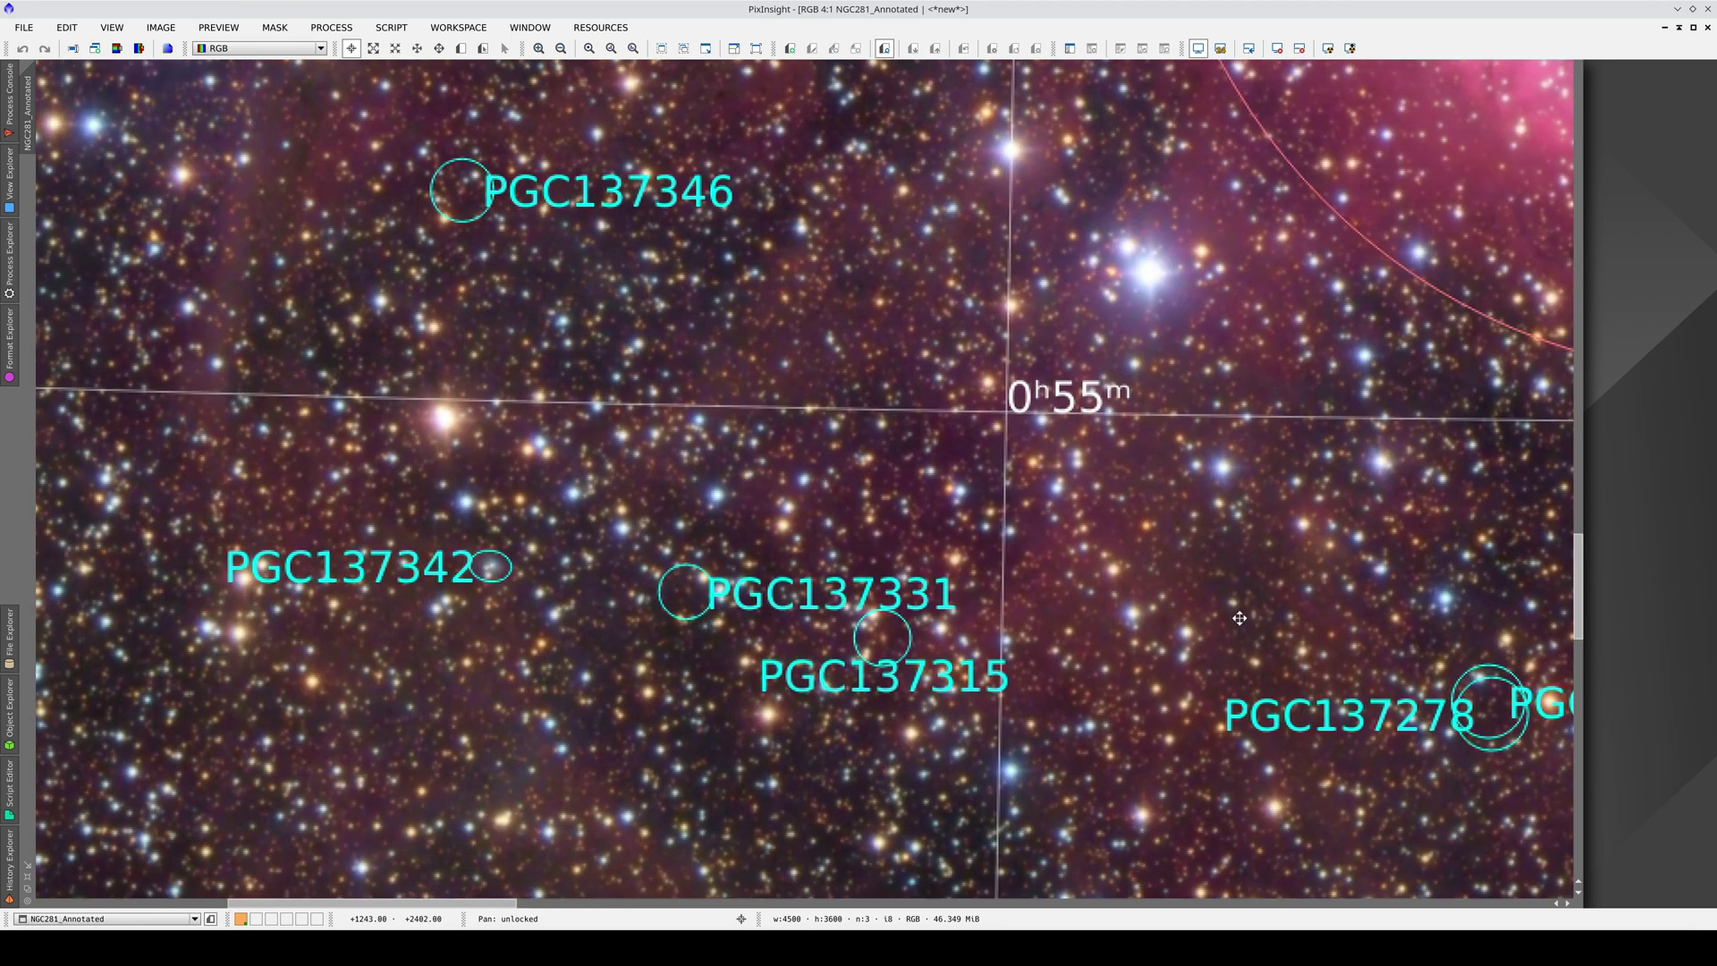
# Read sky coordinates at PGC137331 and near PGC137160, then view NGC281 and Schedar
pyautogui.click(820, 672)
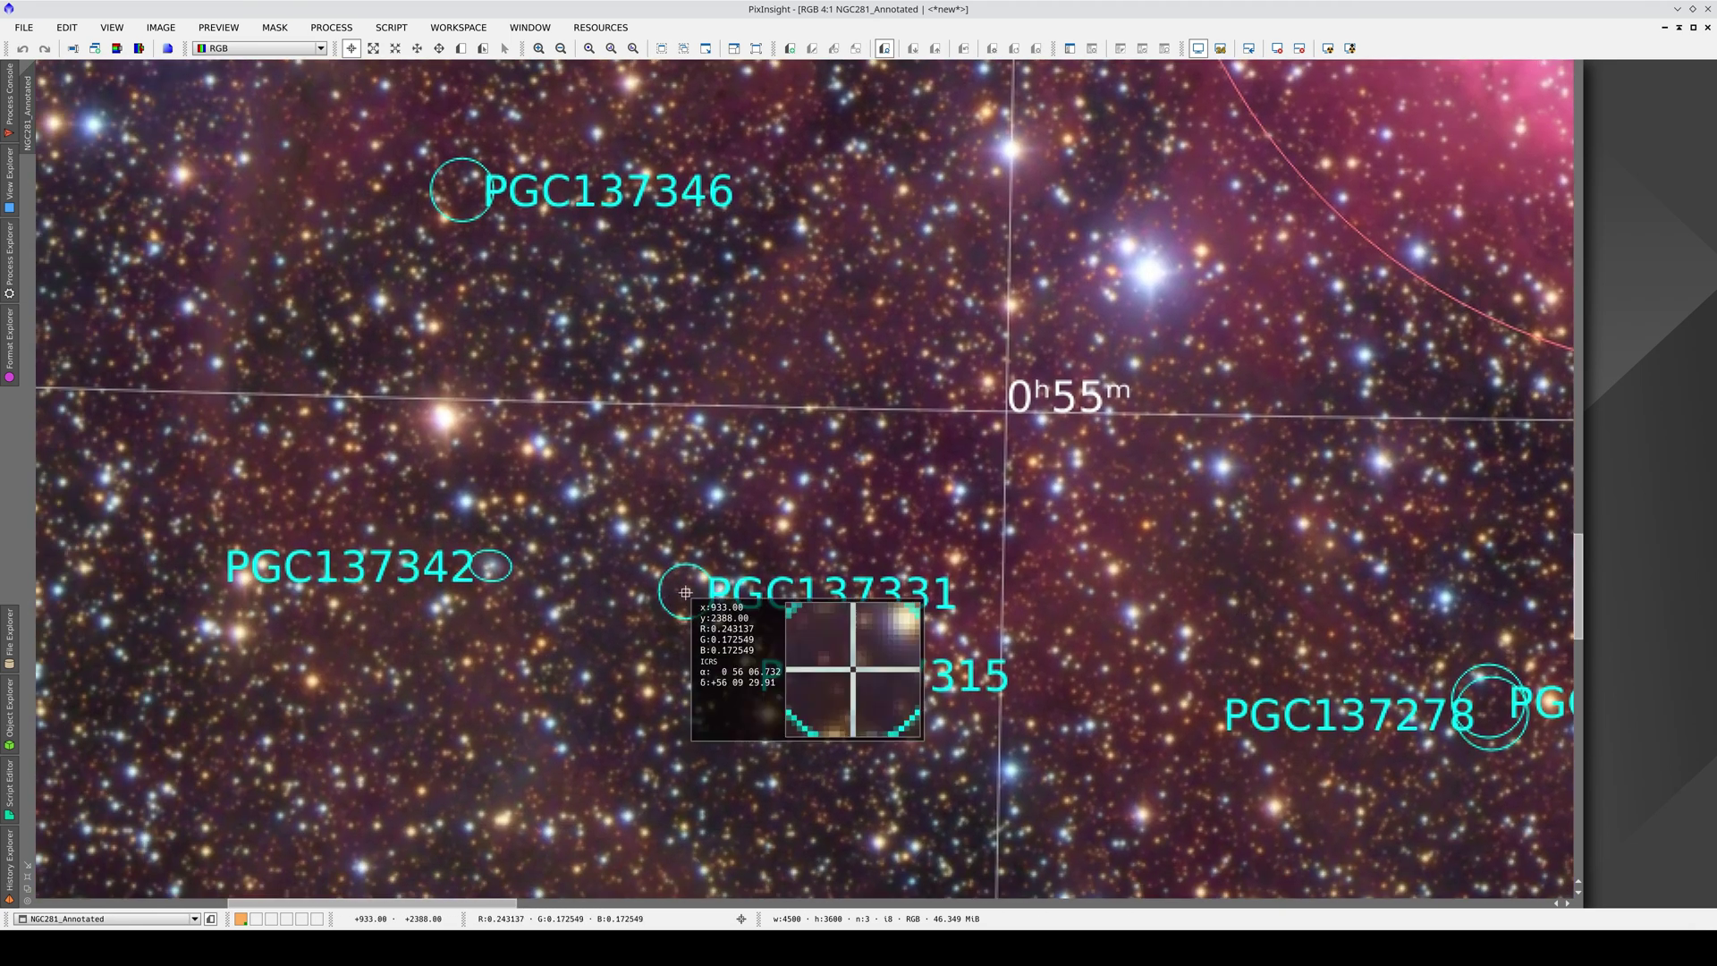
pyautogui.scroll(-4, 1037, 242)
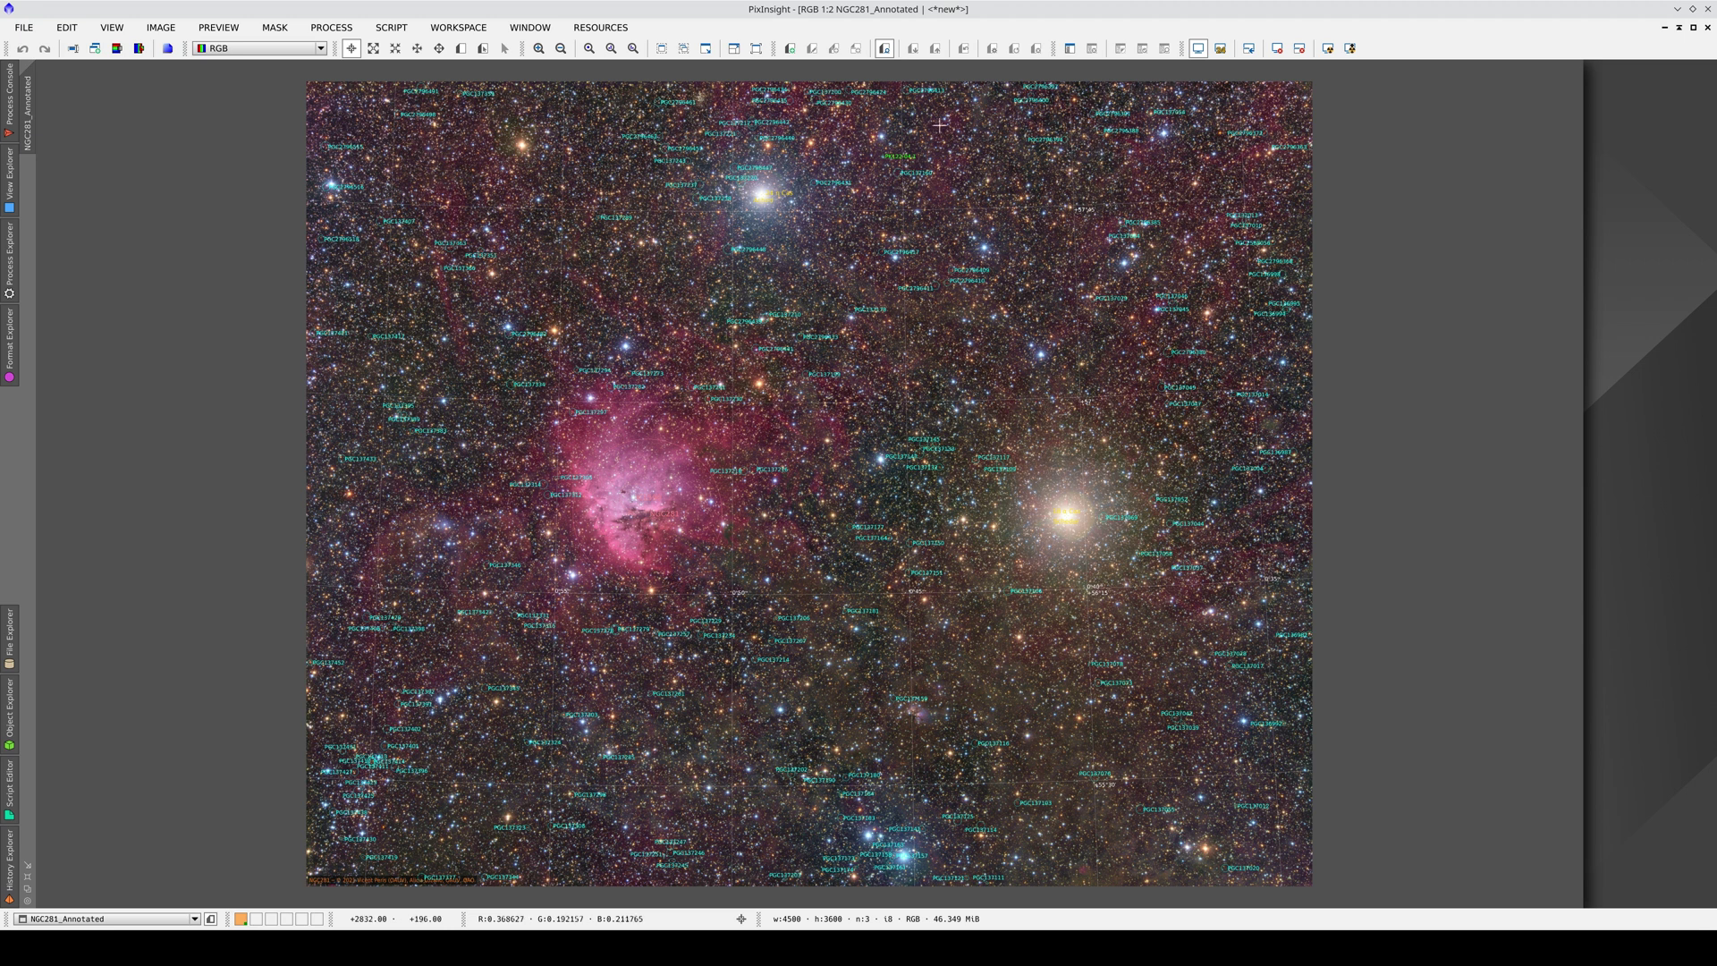
pyautogui.scroll(3, 902, 165)
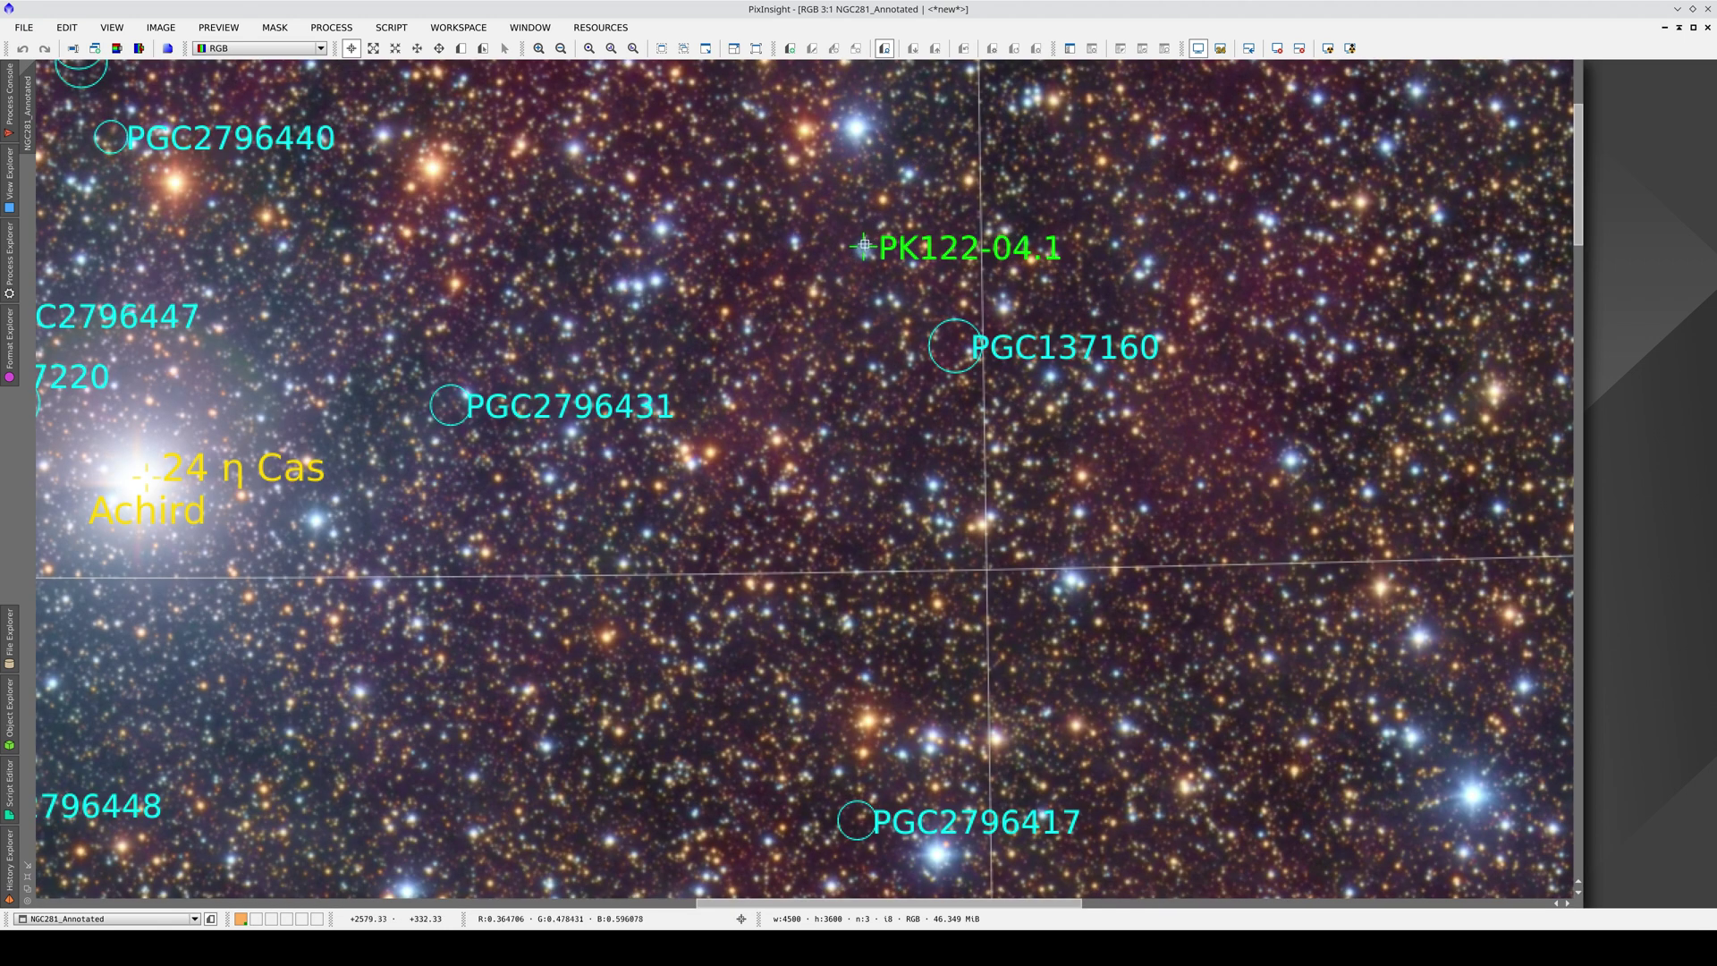
pyautogui.click(1038, 328)
pyautogui.scroll(-2, 878, 488)
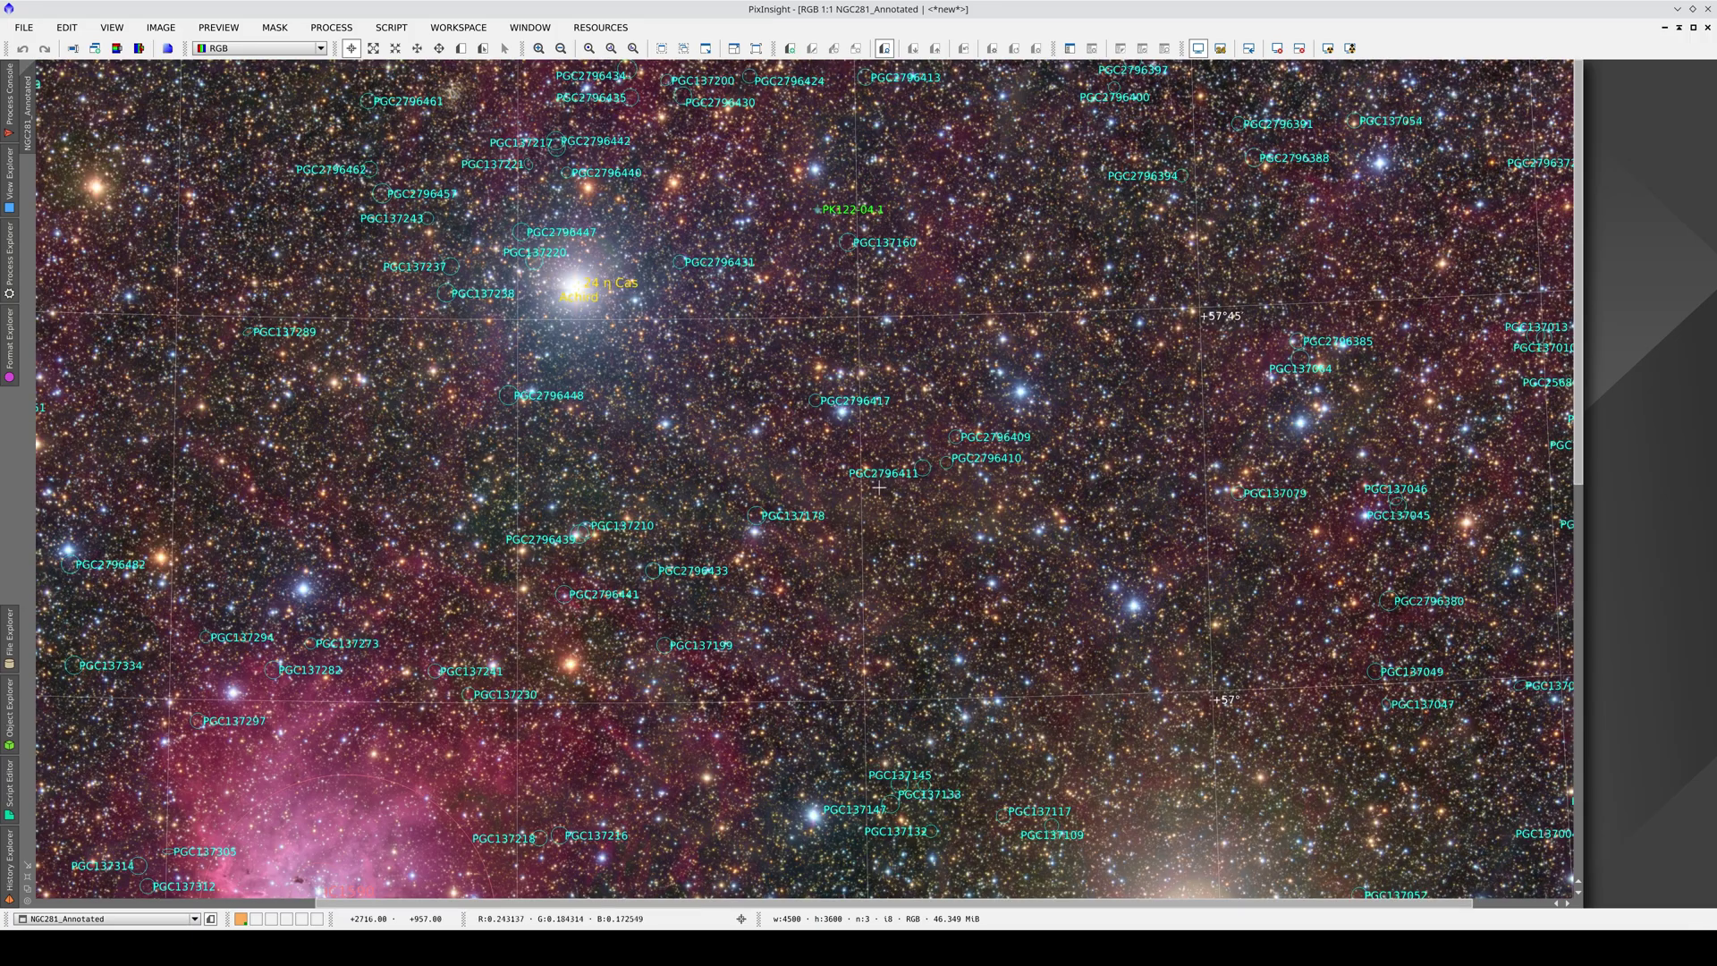
pyautogui.moveTo(878, 487); pyautogui.dragTo(743, 153)
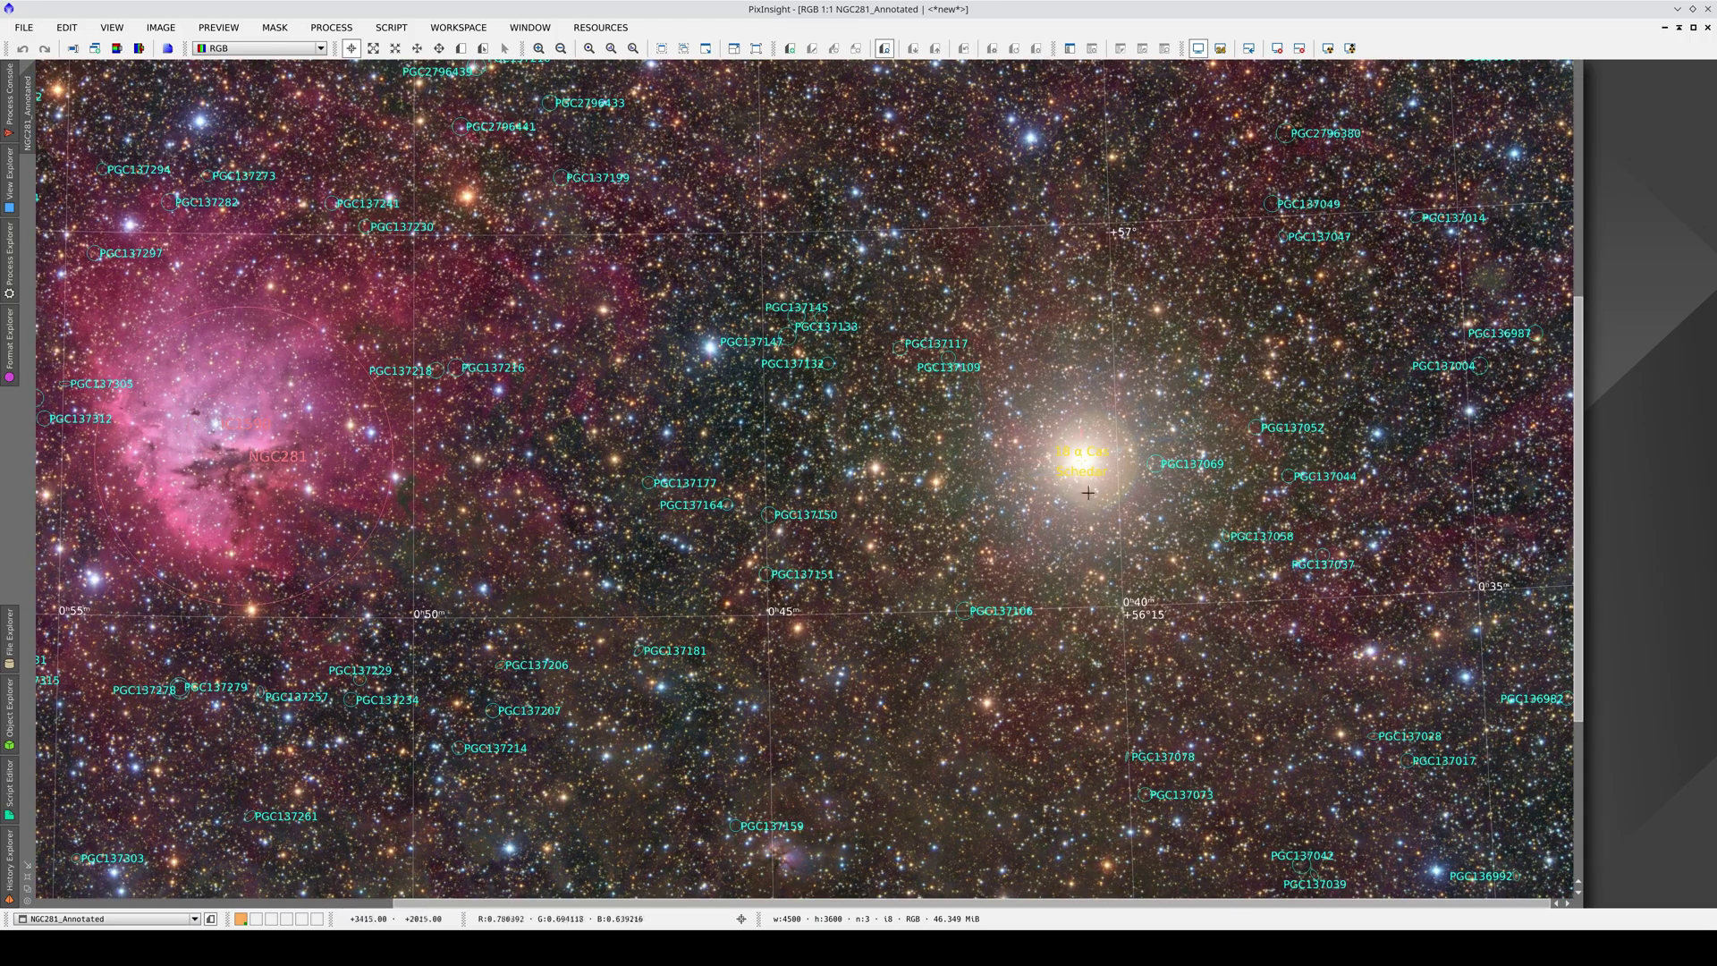
pyautogui.scroll(6, 1087, 462)
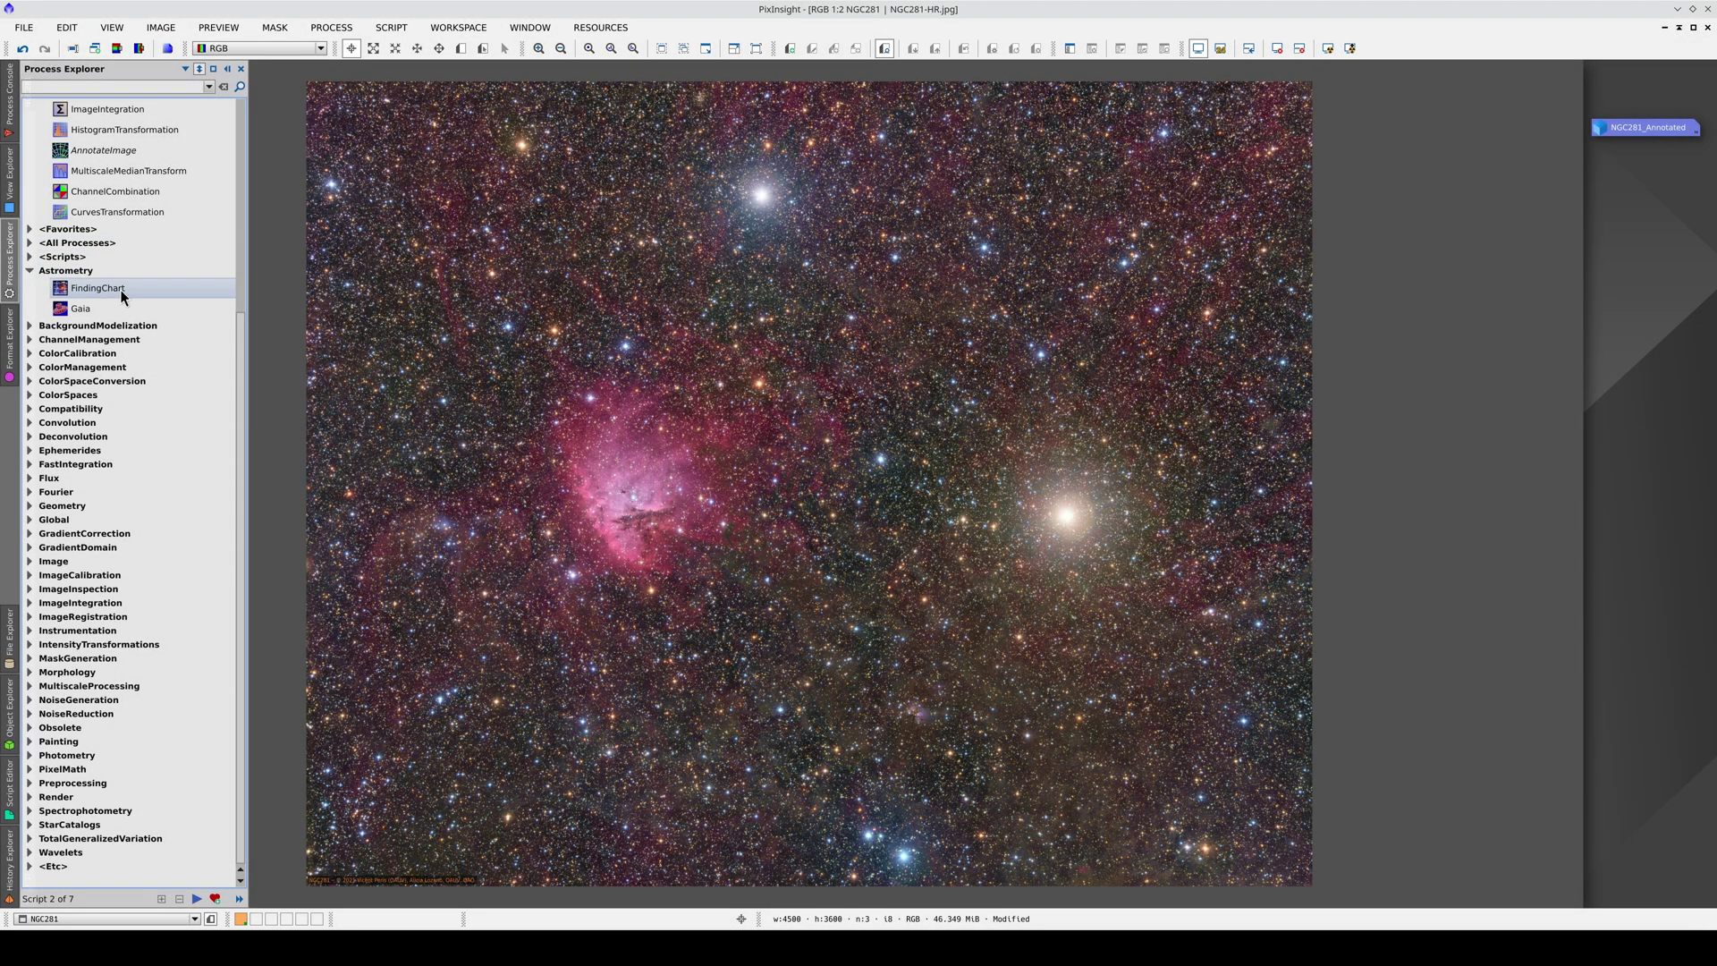
# Generate a 1024-pixel FindingChart sky map for the NGC281 image
pyautogui.doubleClick(123, 290)
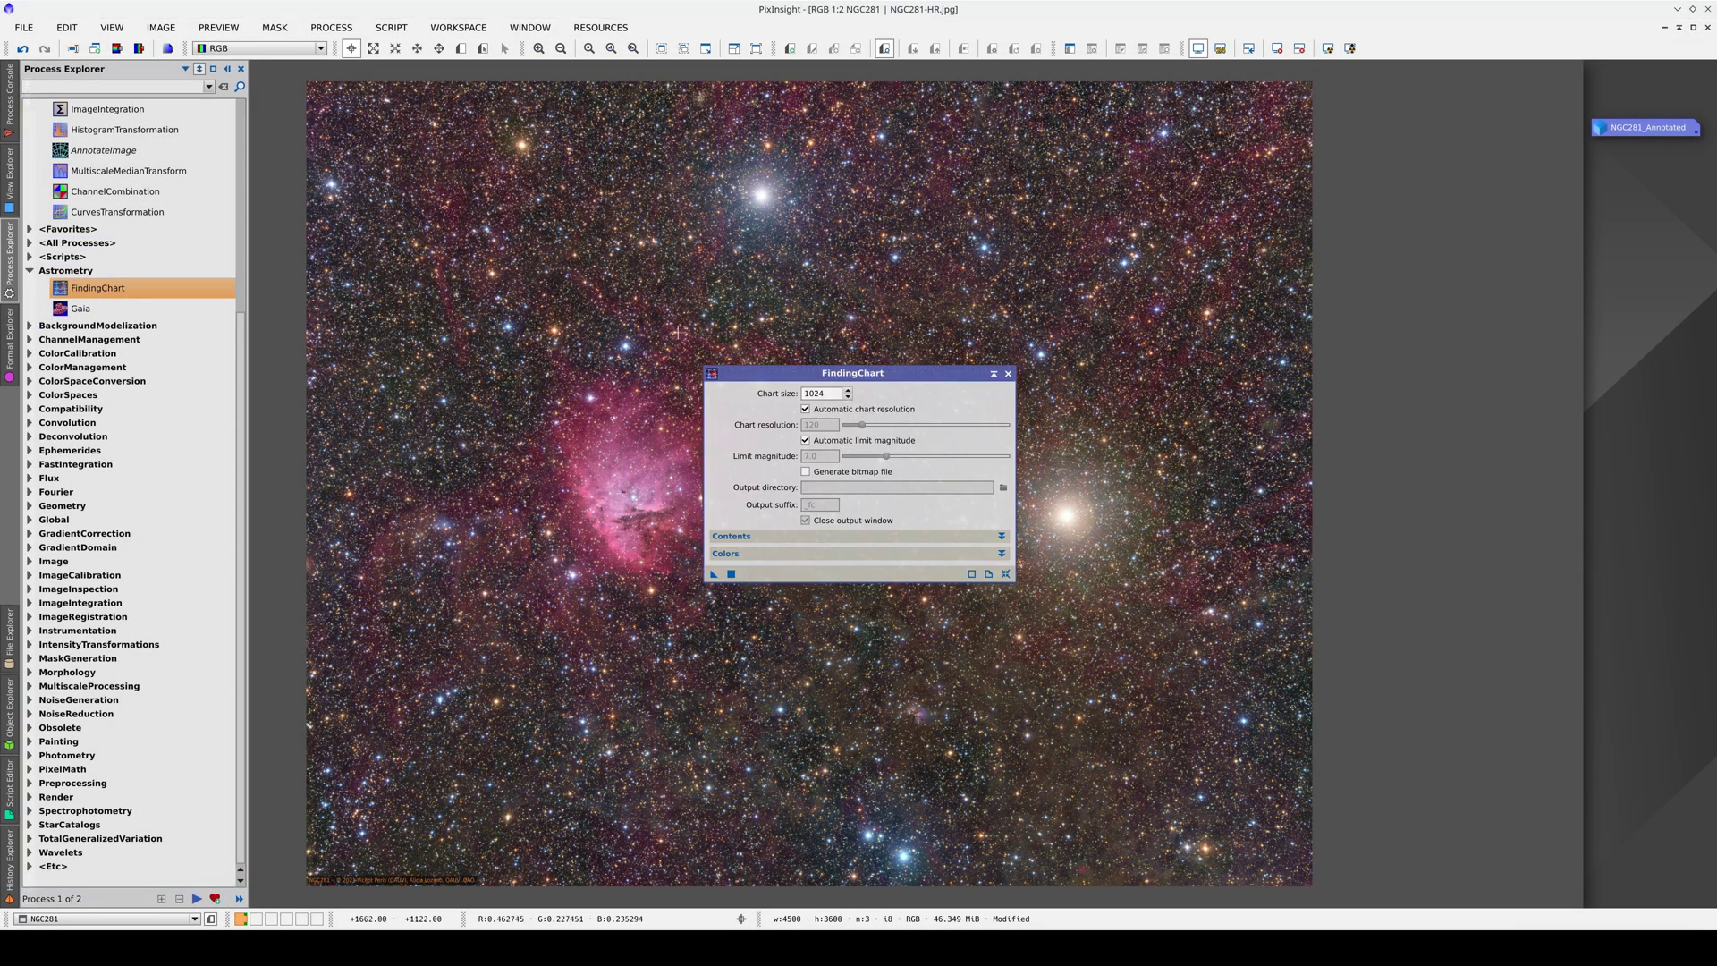
pyautogui.moveTo(813, 380); pyautogui.dragTo(1197, 304)
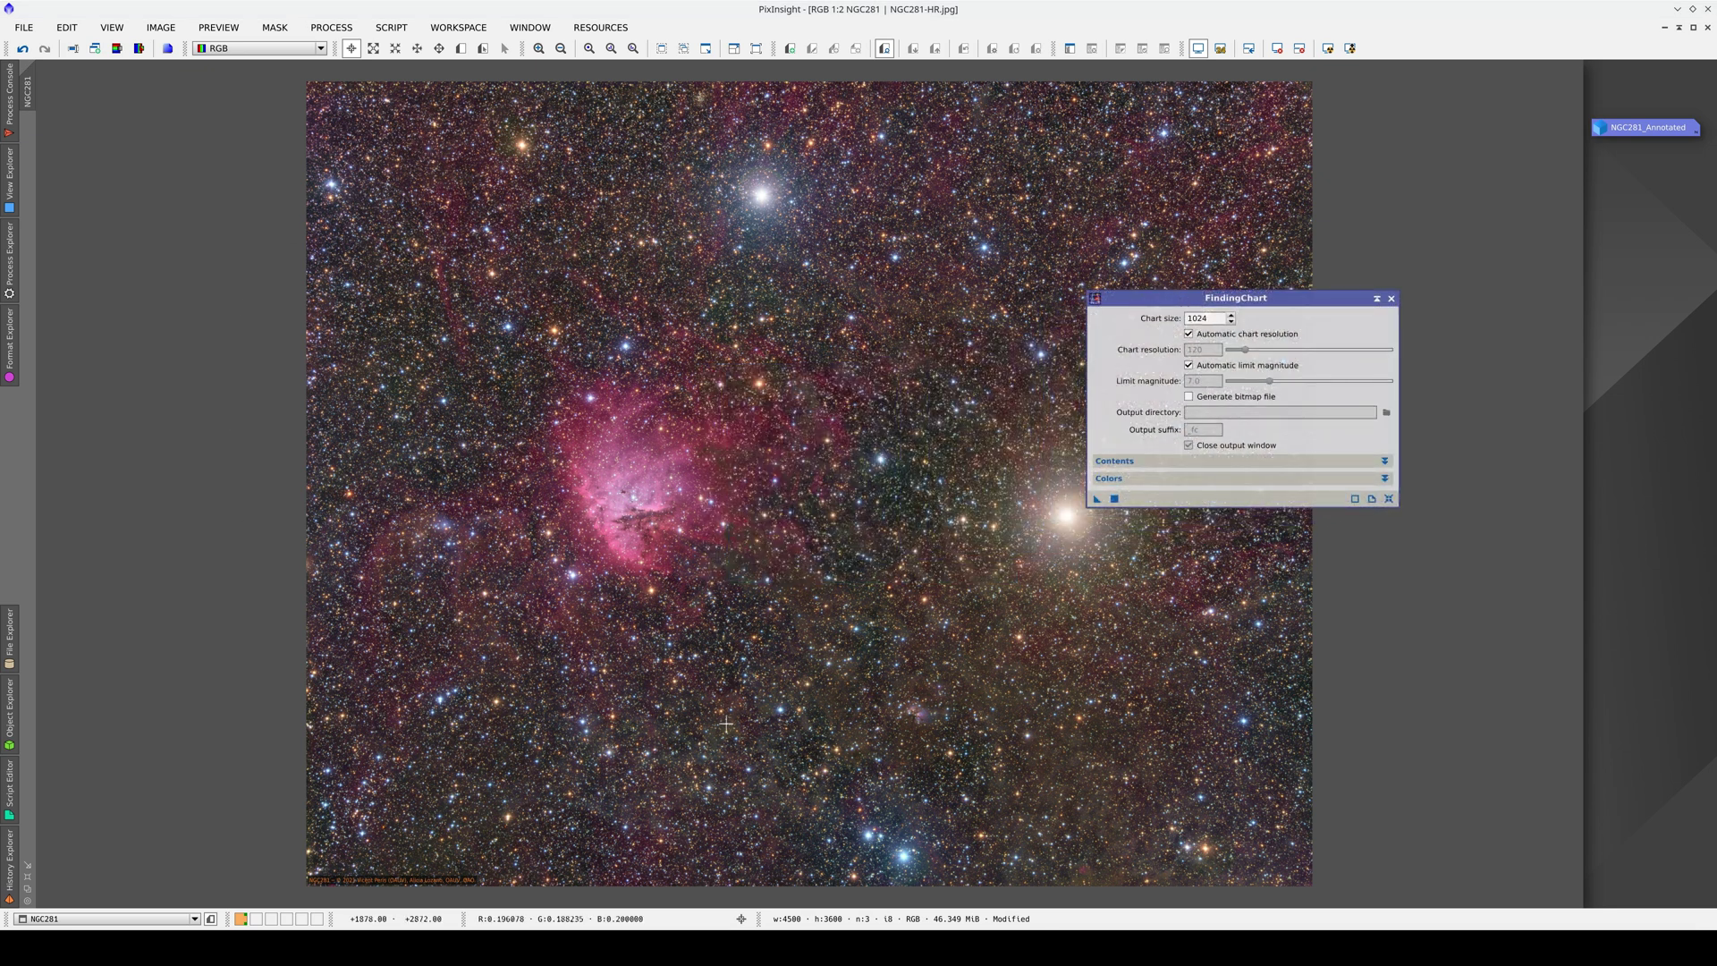
pyautogui.click(1113, 503)
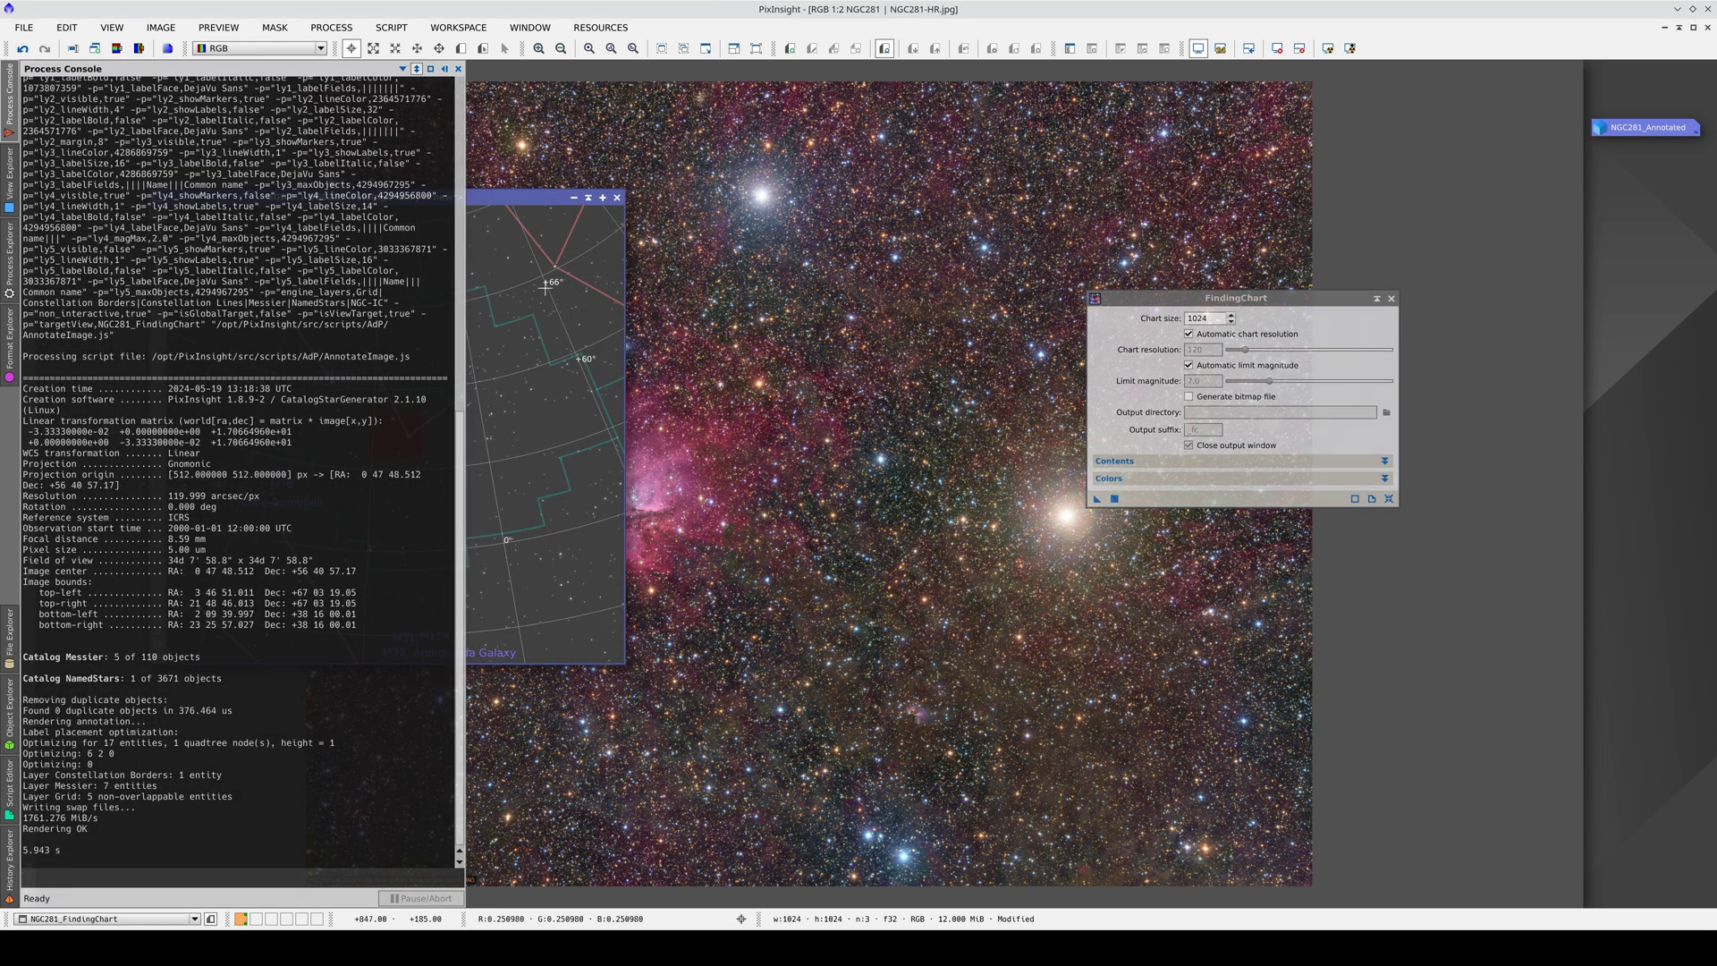
pyautogui.moveTo(429, 197); pyautogui.dragTo(967, 202)
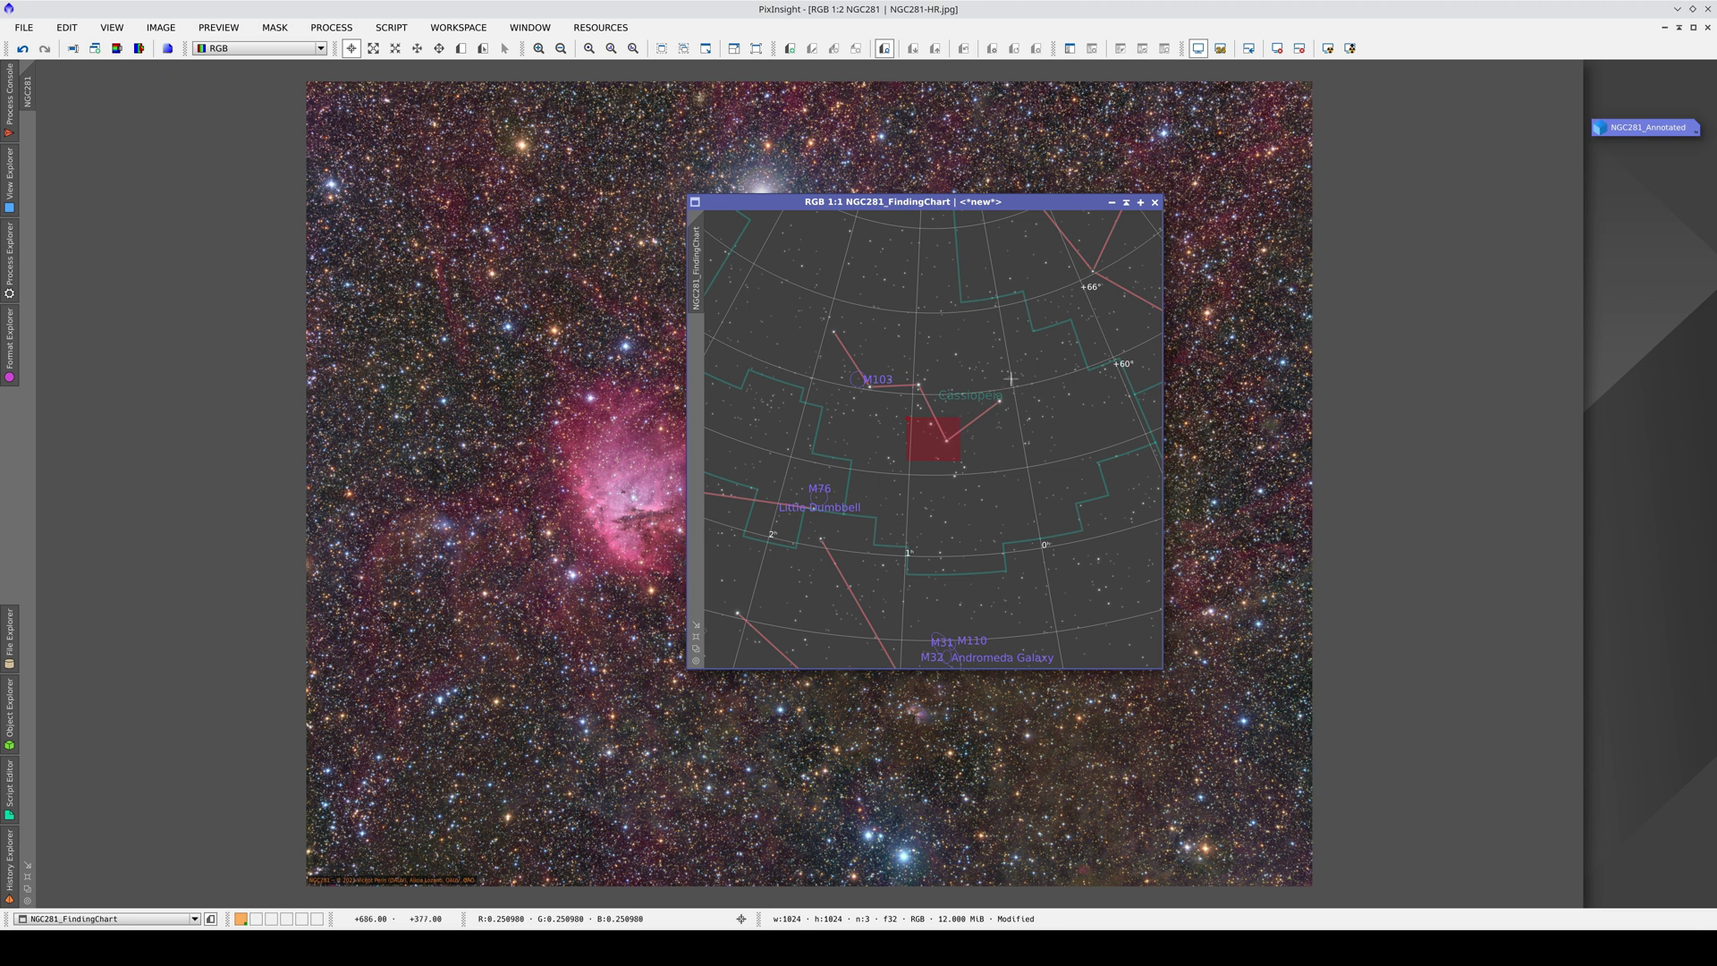
pyautogui.scroll(1, 1103, 570)
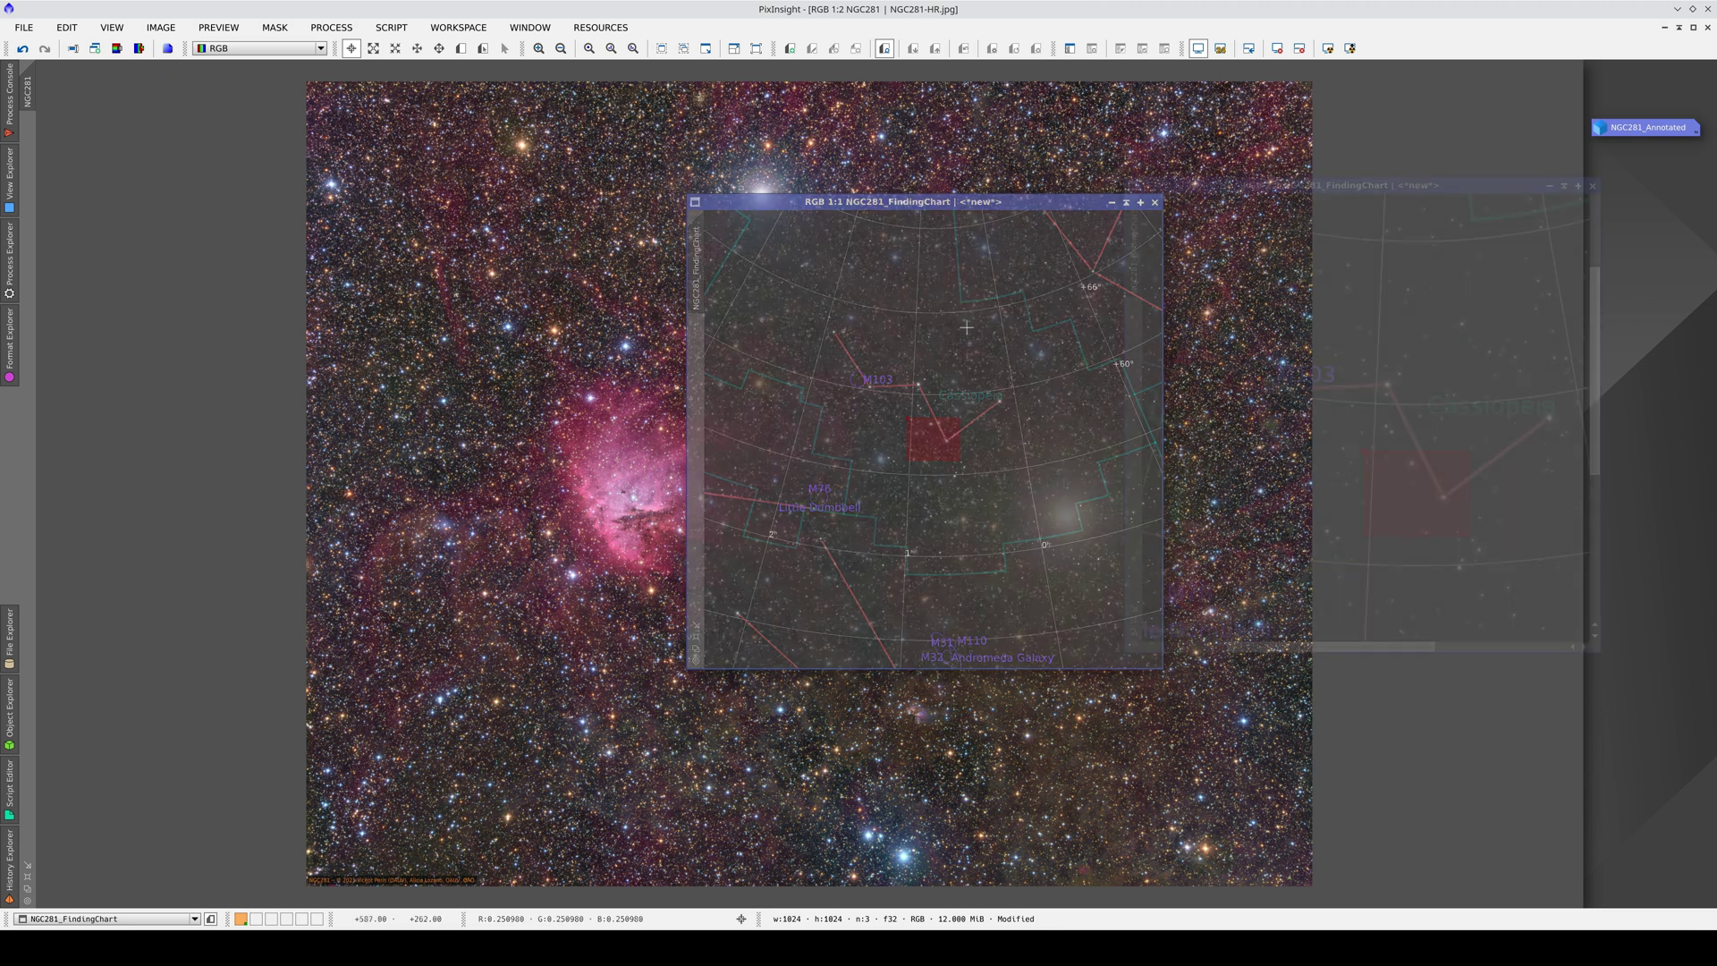
pyautogui.click(1442, 496)
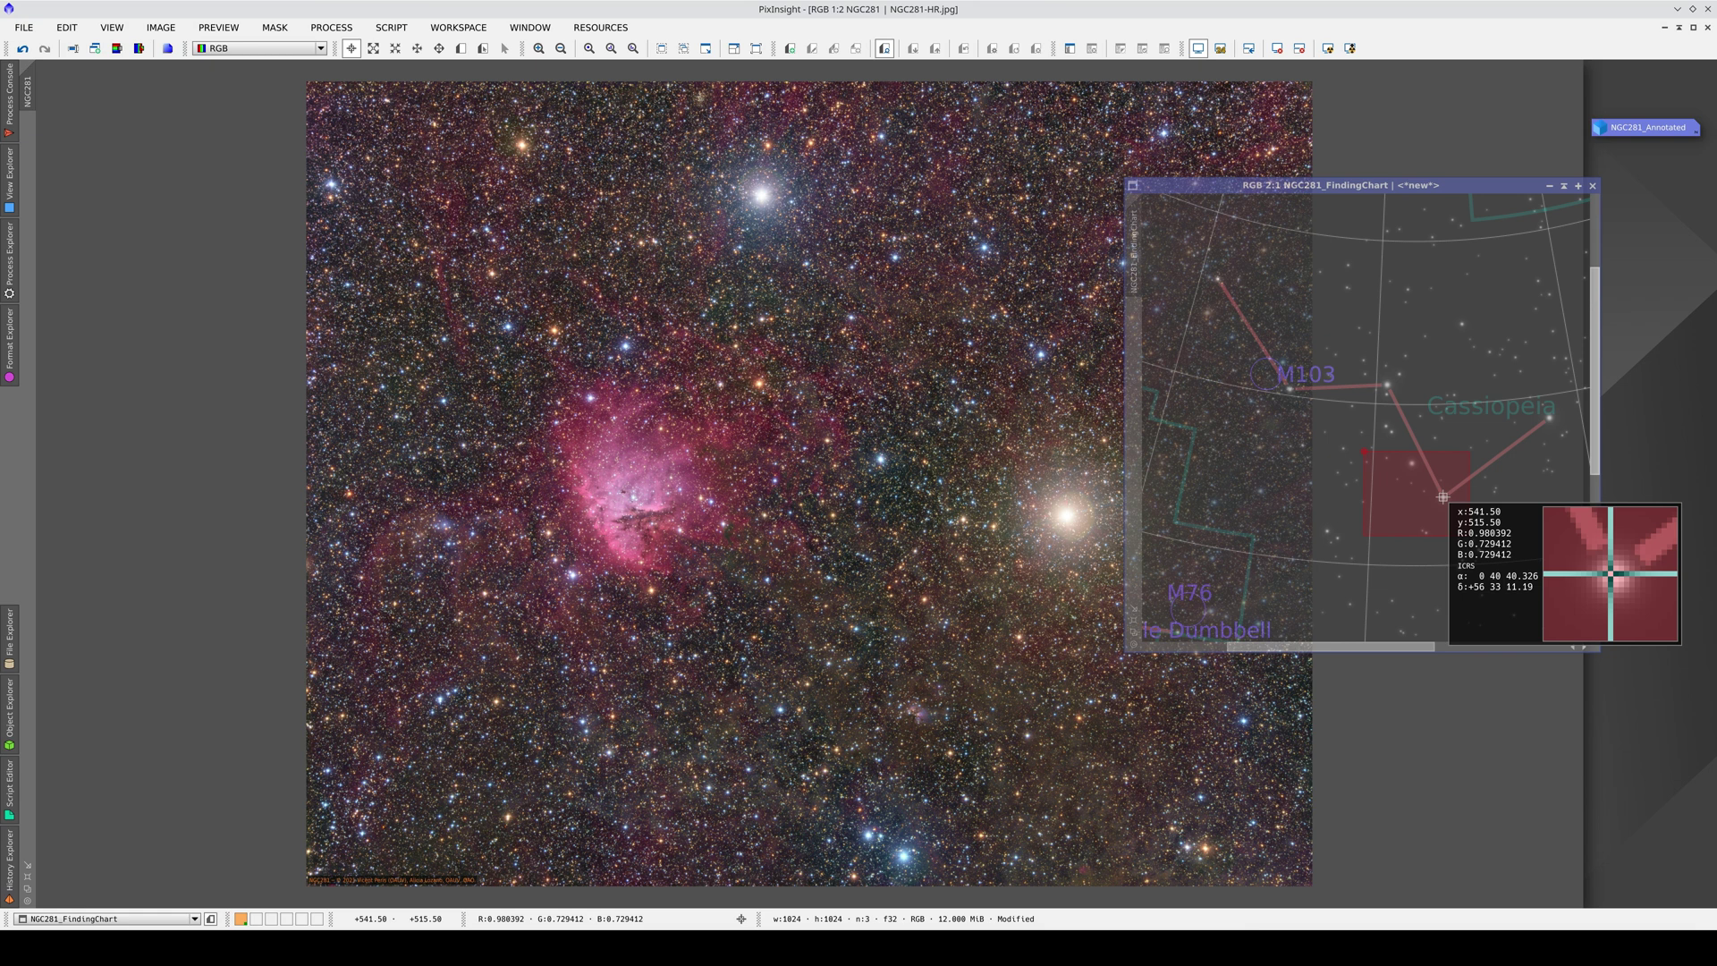
pyautogui.moveTo(1443, 497); pyautogui.dragTo(1443, 497)
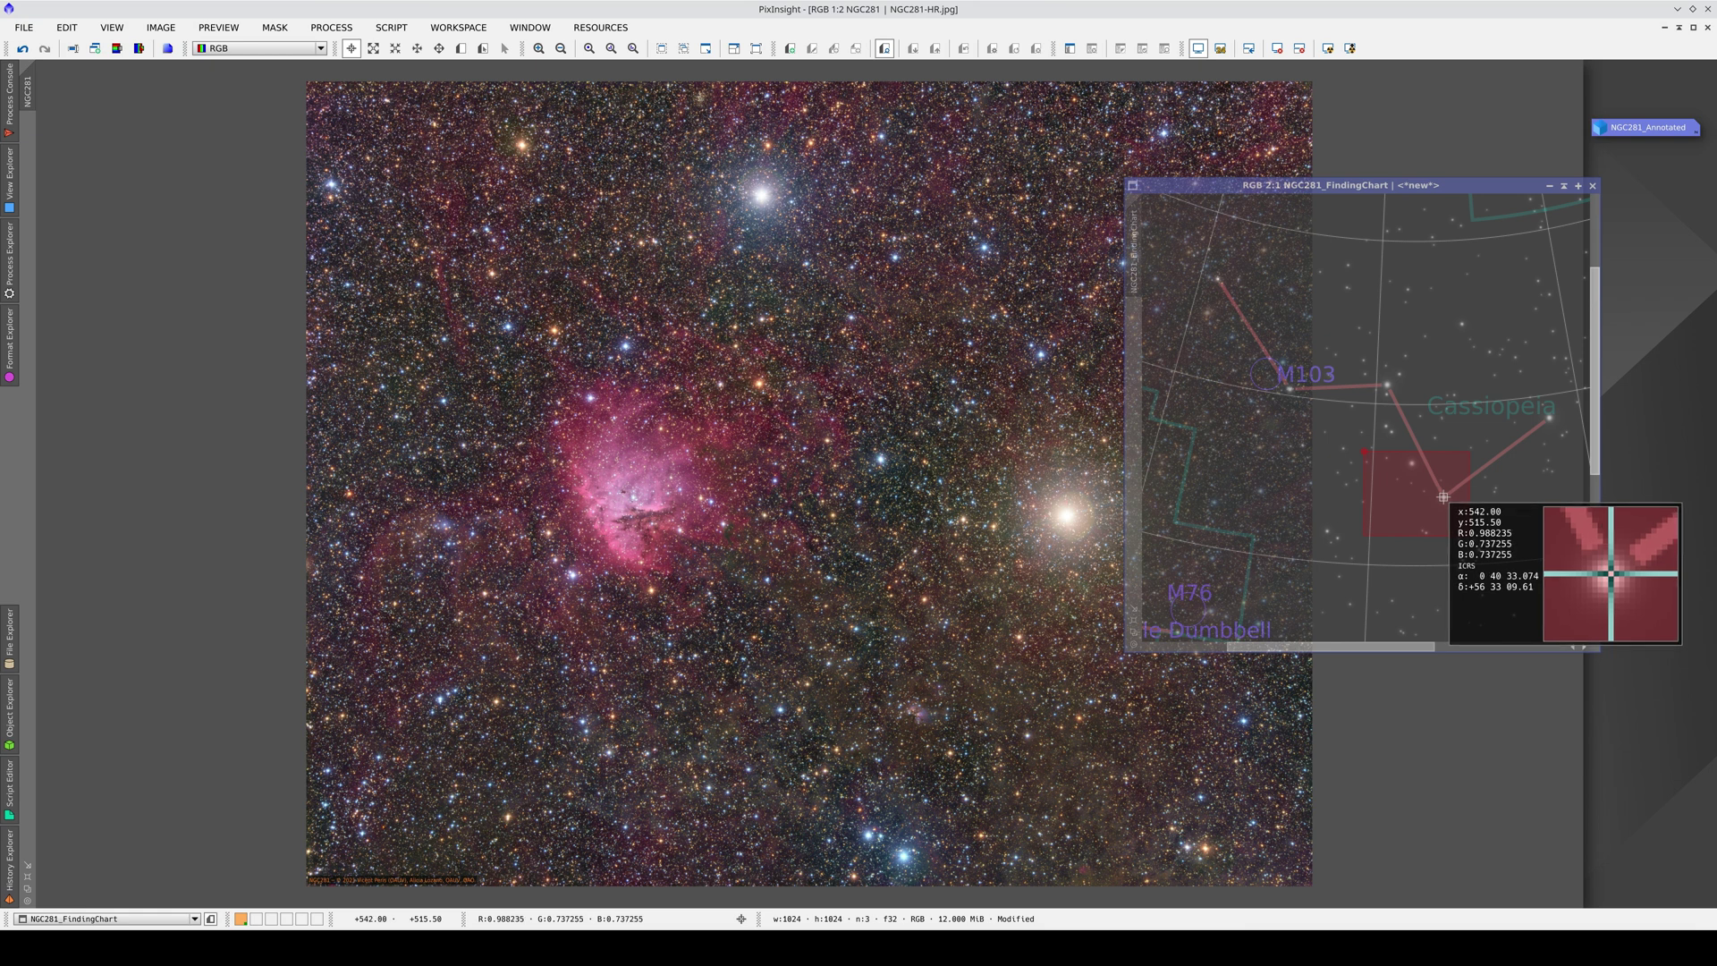
pyautogui.moveTo(1444, 497); pyautogui.dragTo(1444, 497)
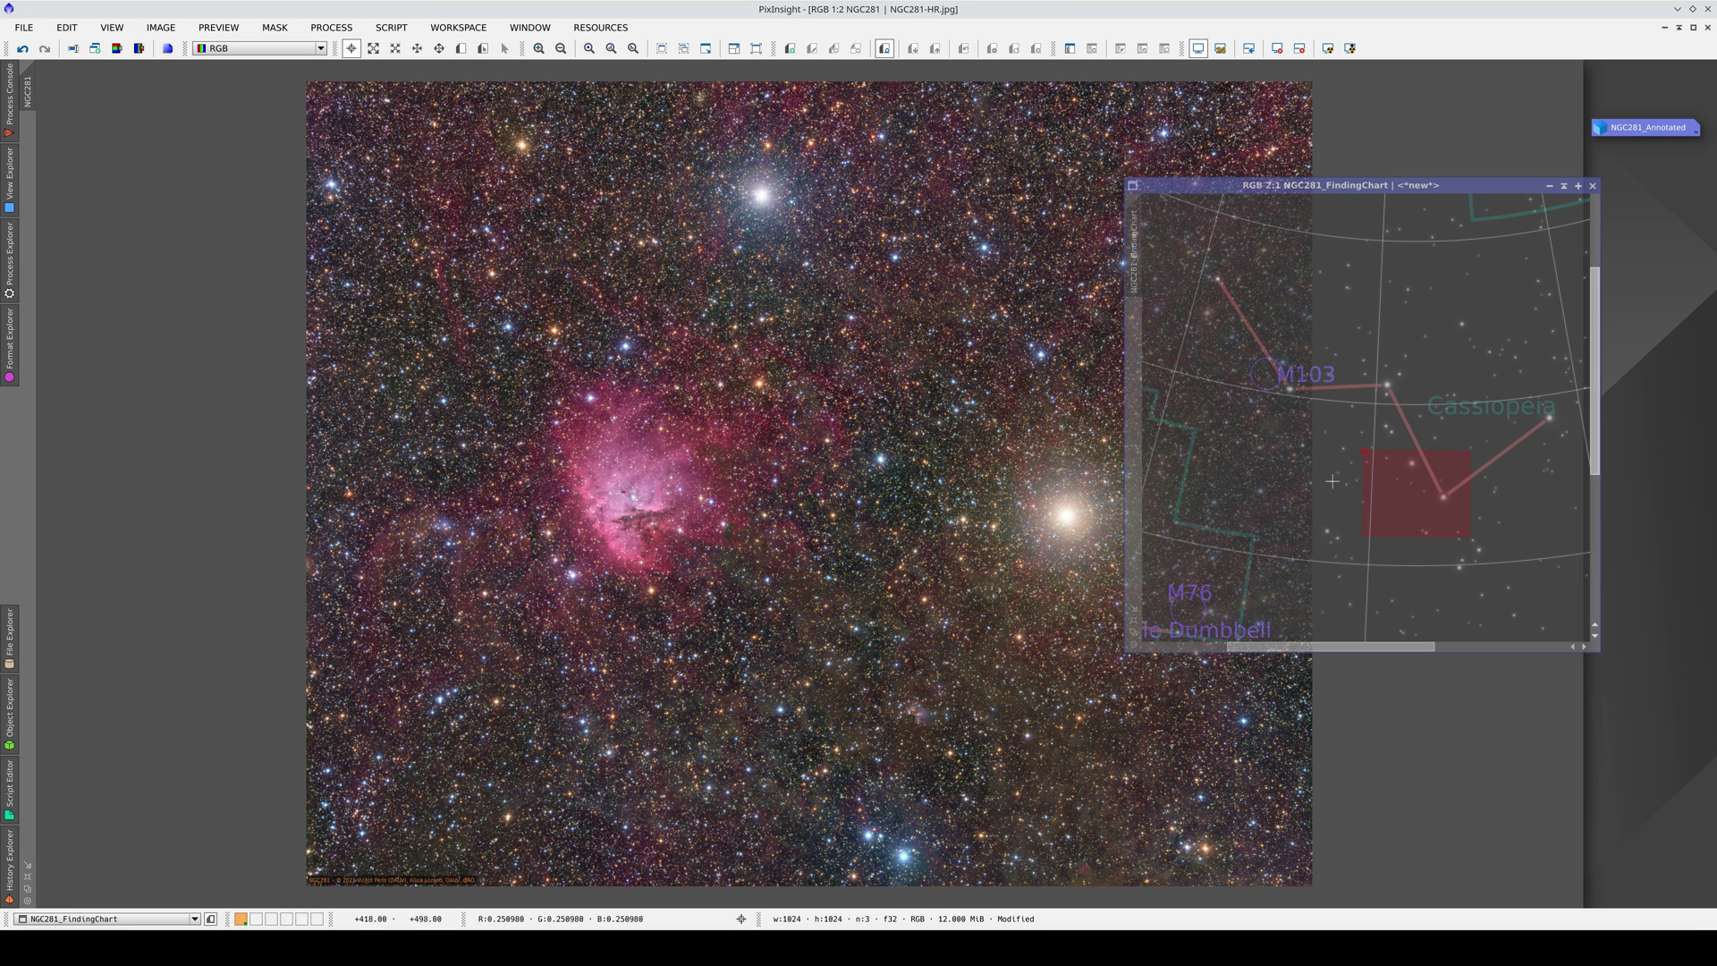
pyautogui.scroll(-1, 1331, 483)
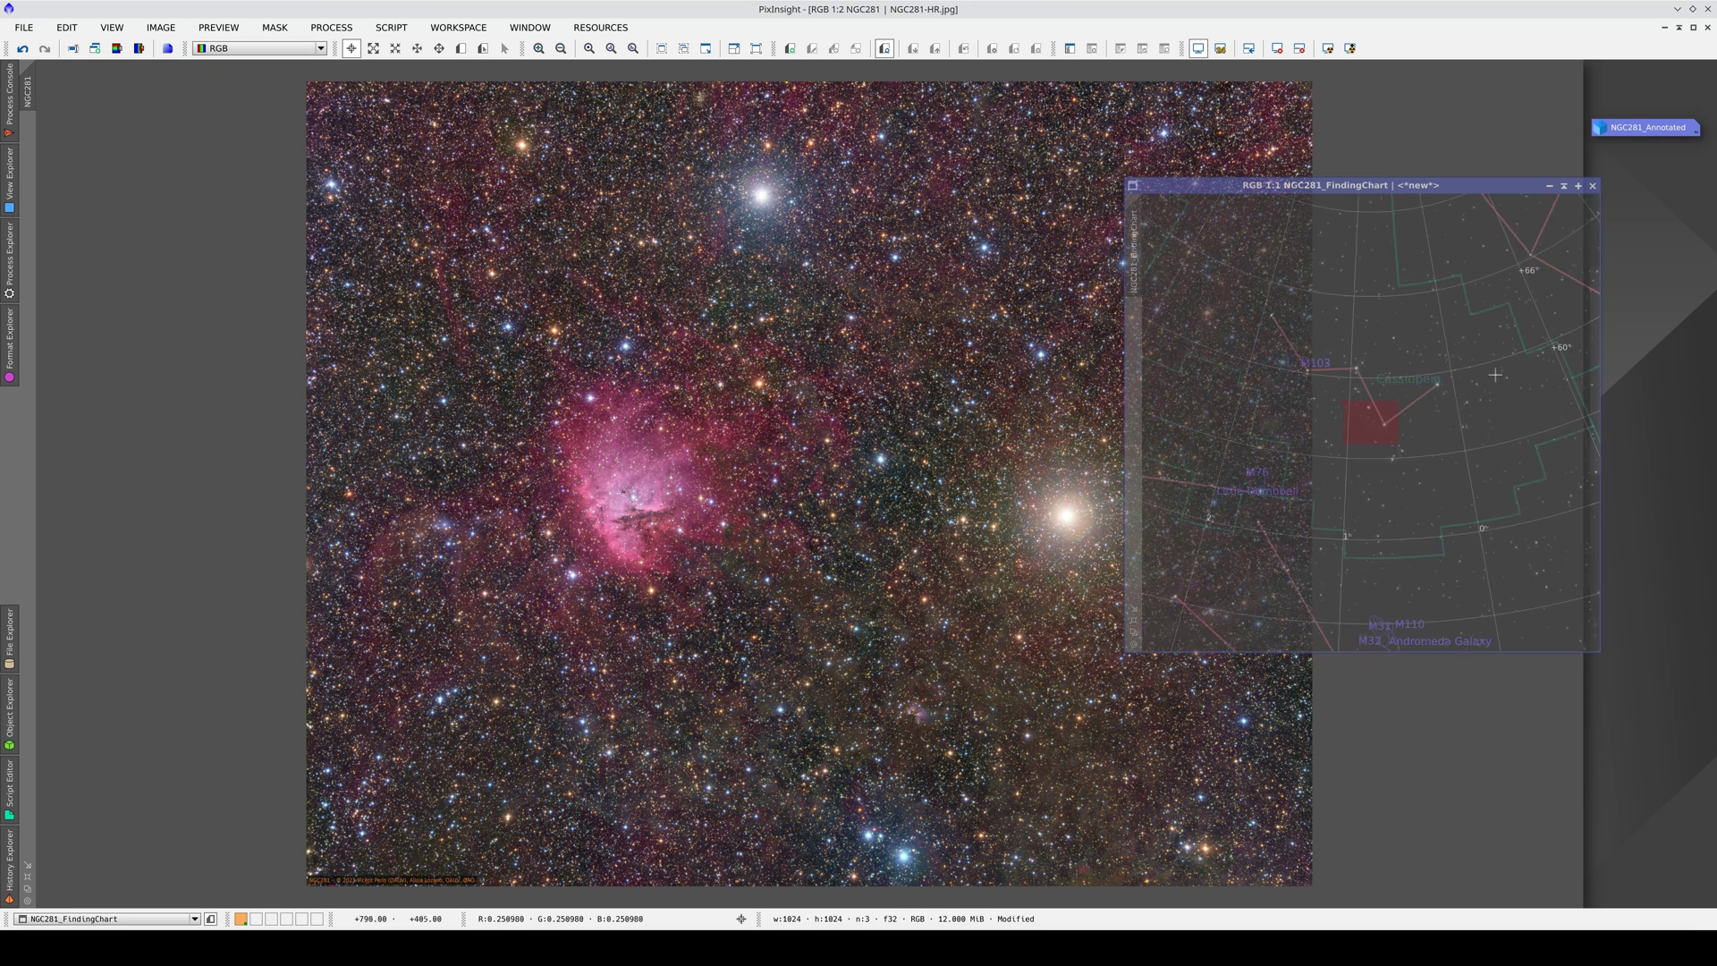
pyautogui.moveTo(1404, 197); pyautogui.dragTo(1000, 185)
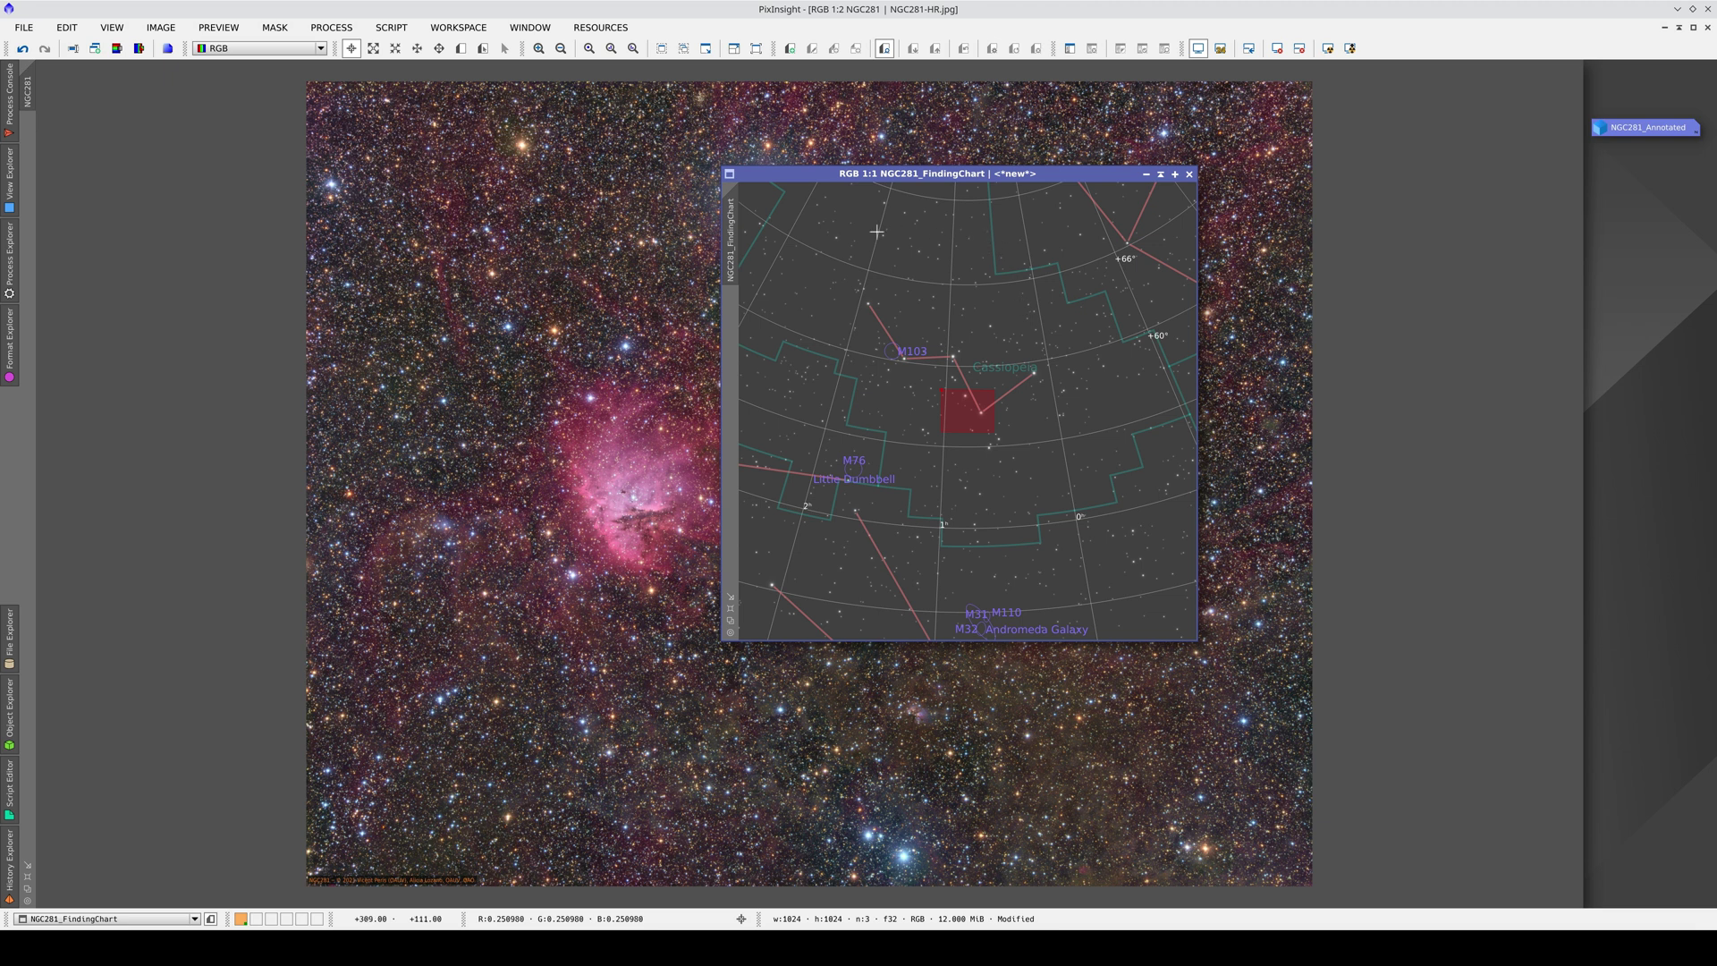
# Load the AstroBin NGC281 page in a new built-in web browser and dismiss the cookie notice
pyautogui.click(526, 30)
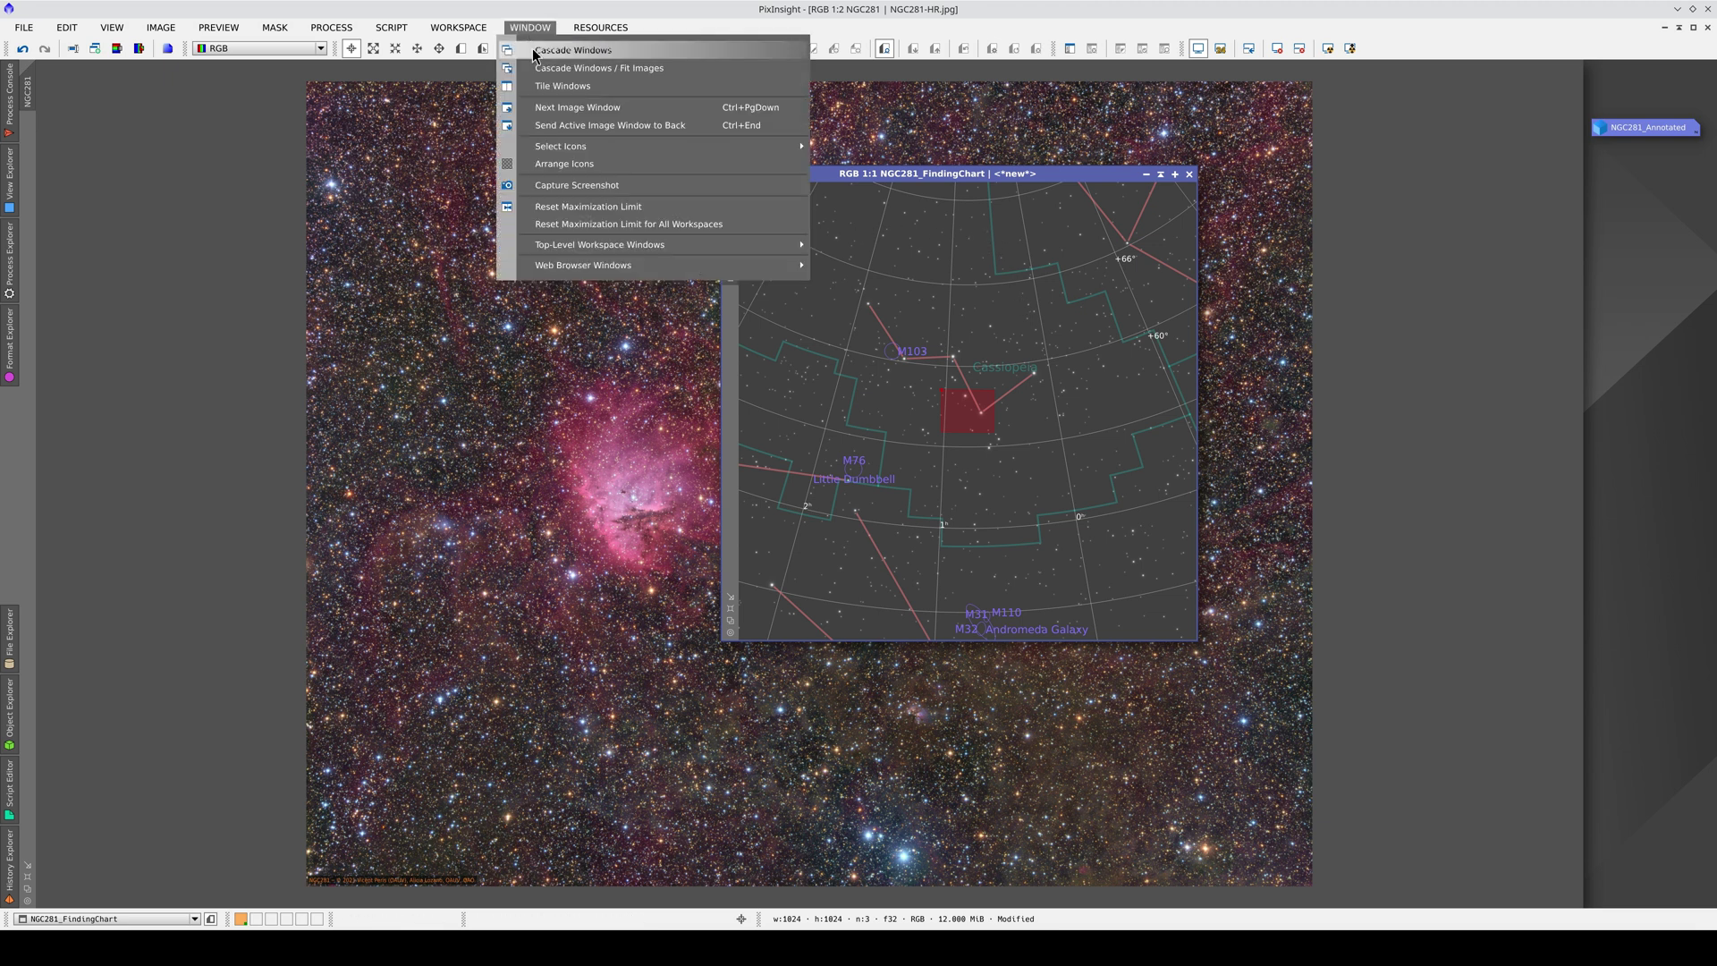
pyautogui.moveTo(586, 266)
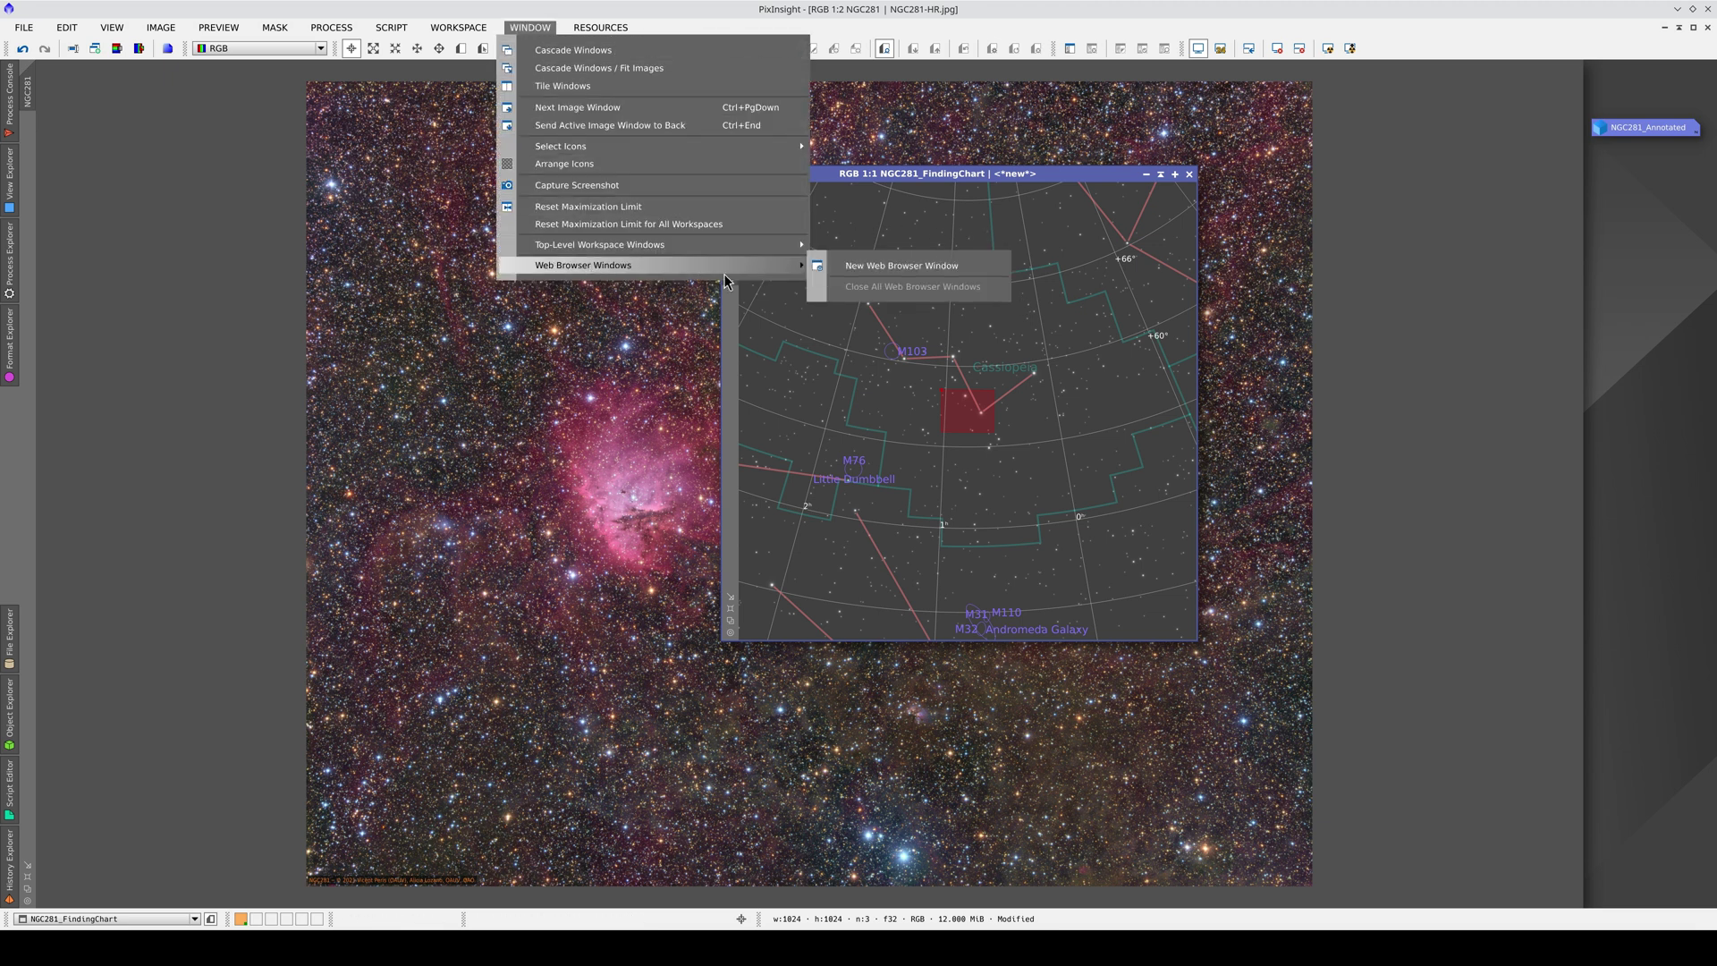
pyautogui.click(850, 267)
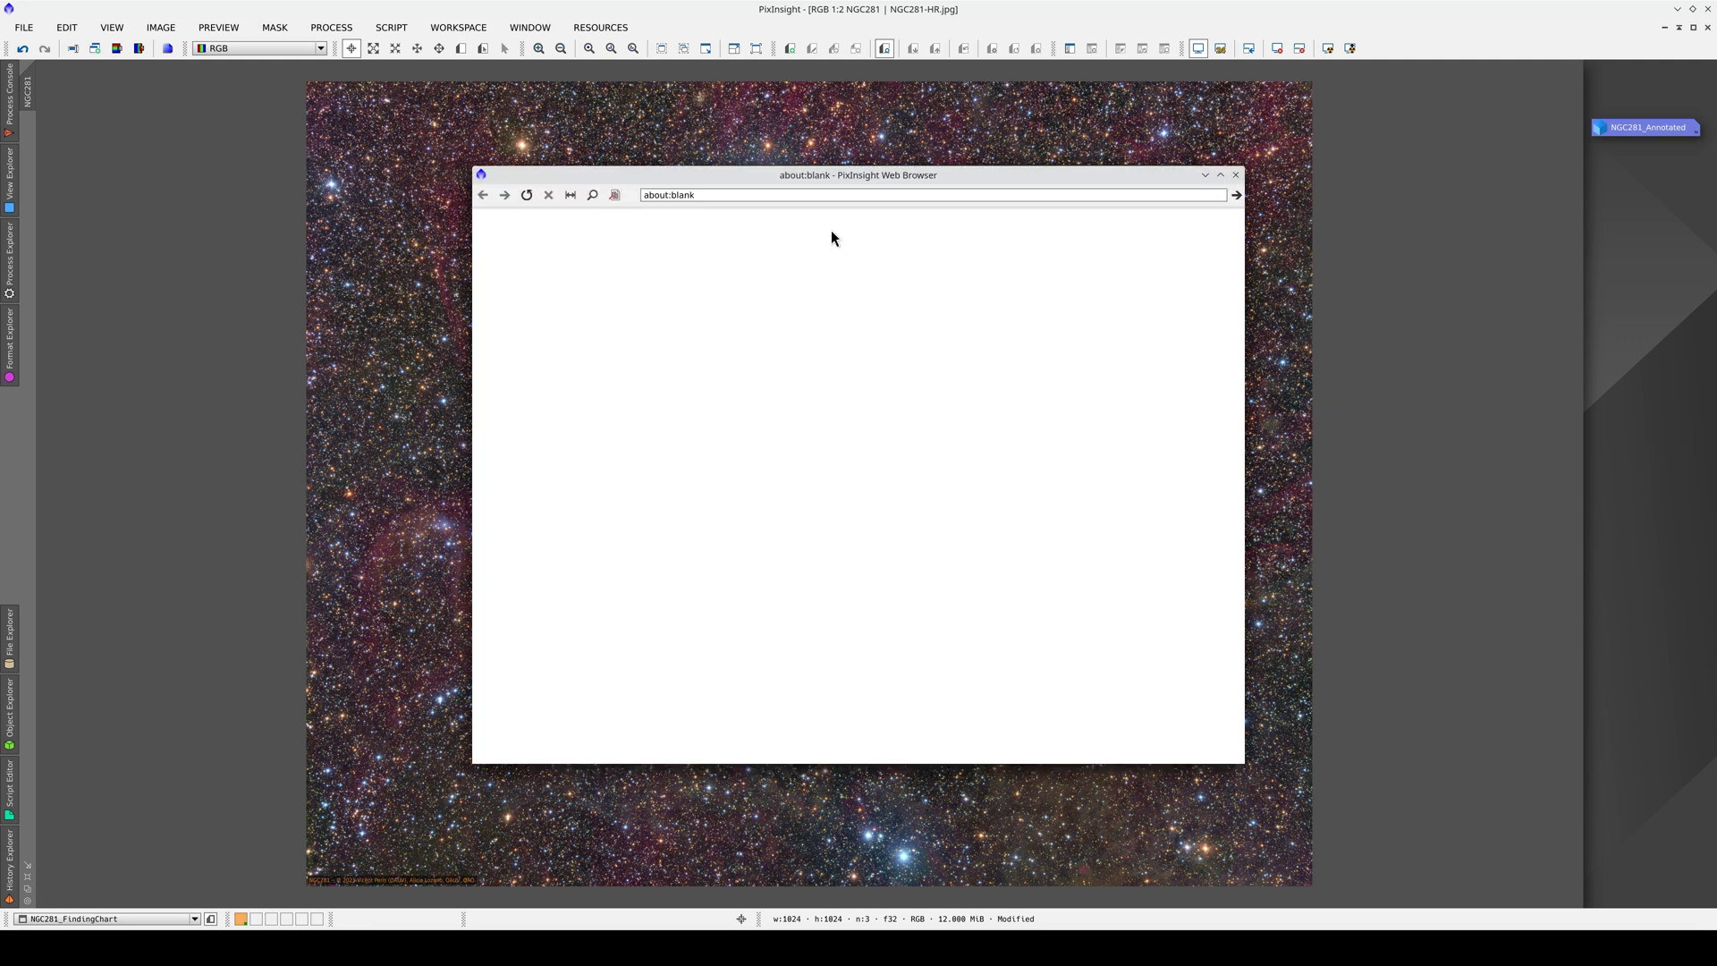
pyautogui.click(812, 194)
pyautogui.write('https://www.astrobin.com/lgam0l/')
pyautogui.press('Return')
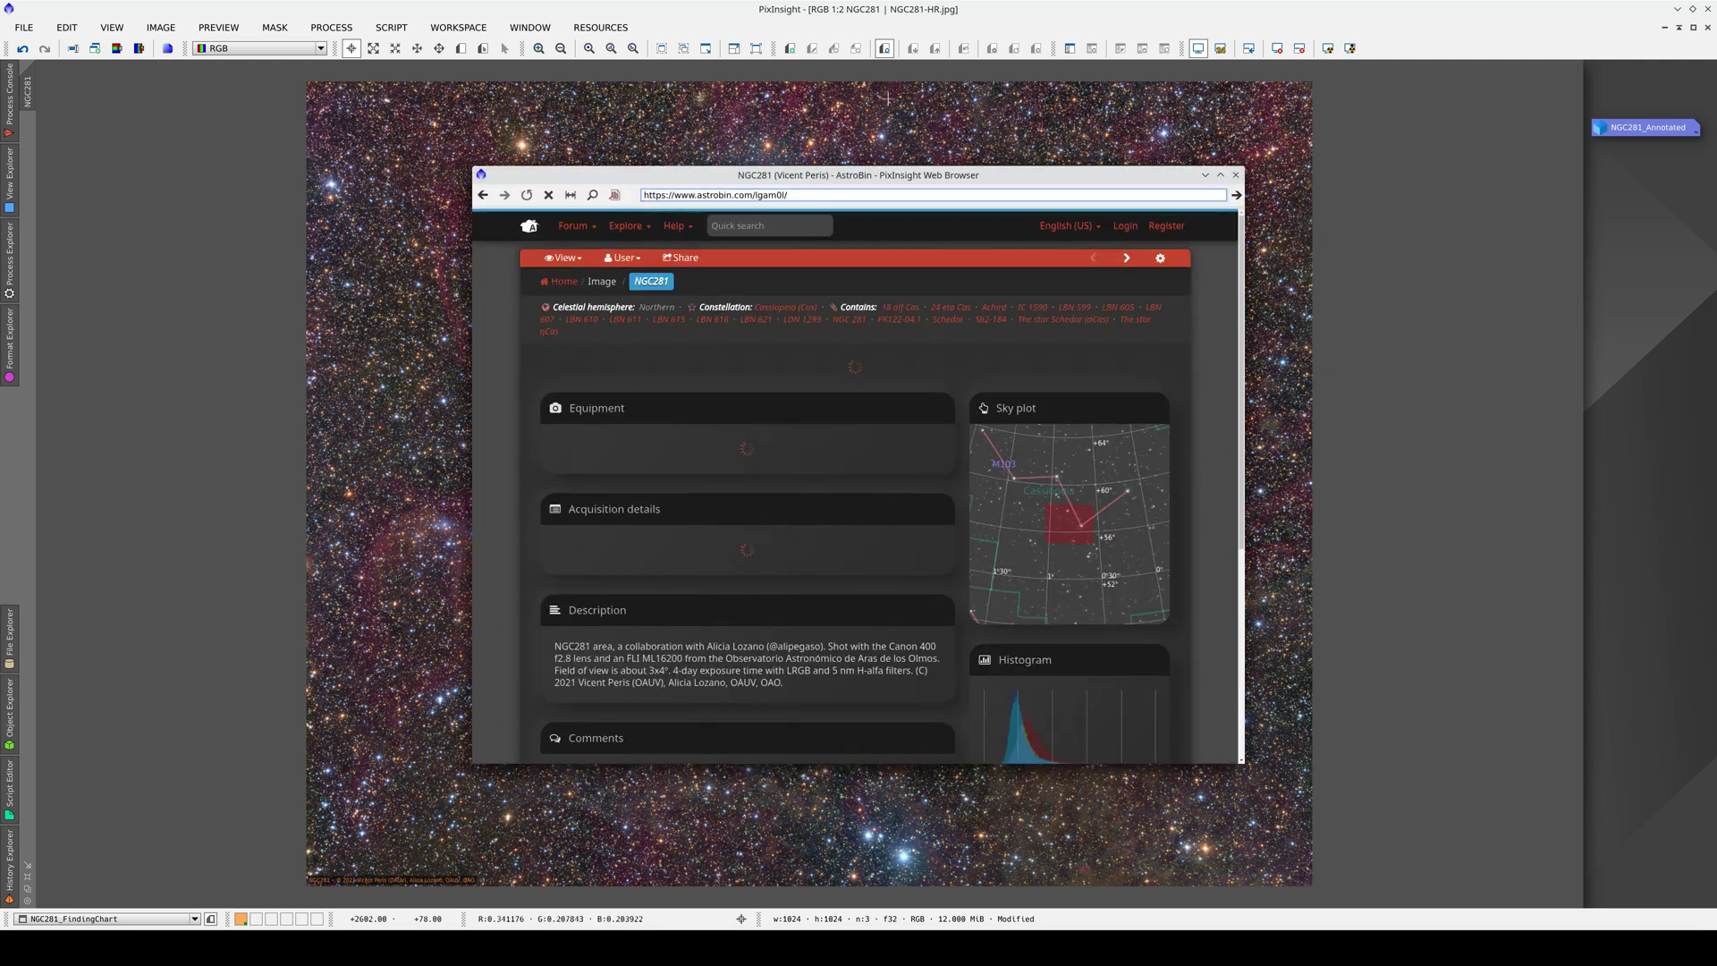
pyautogui.click(1007, 742)
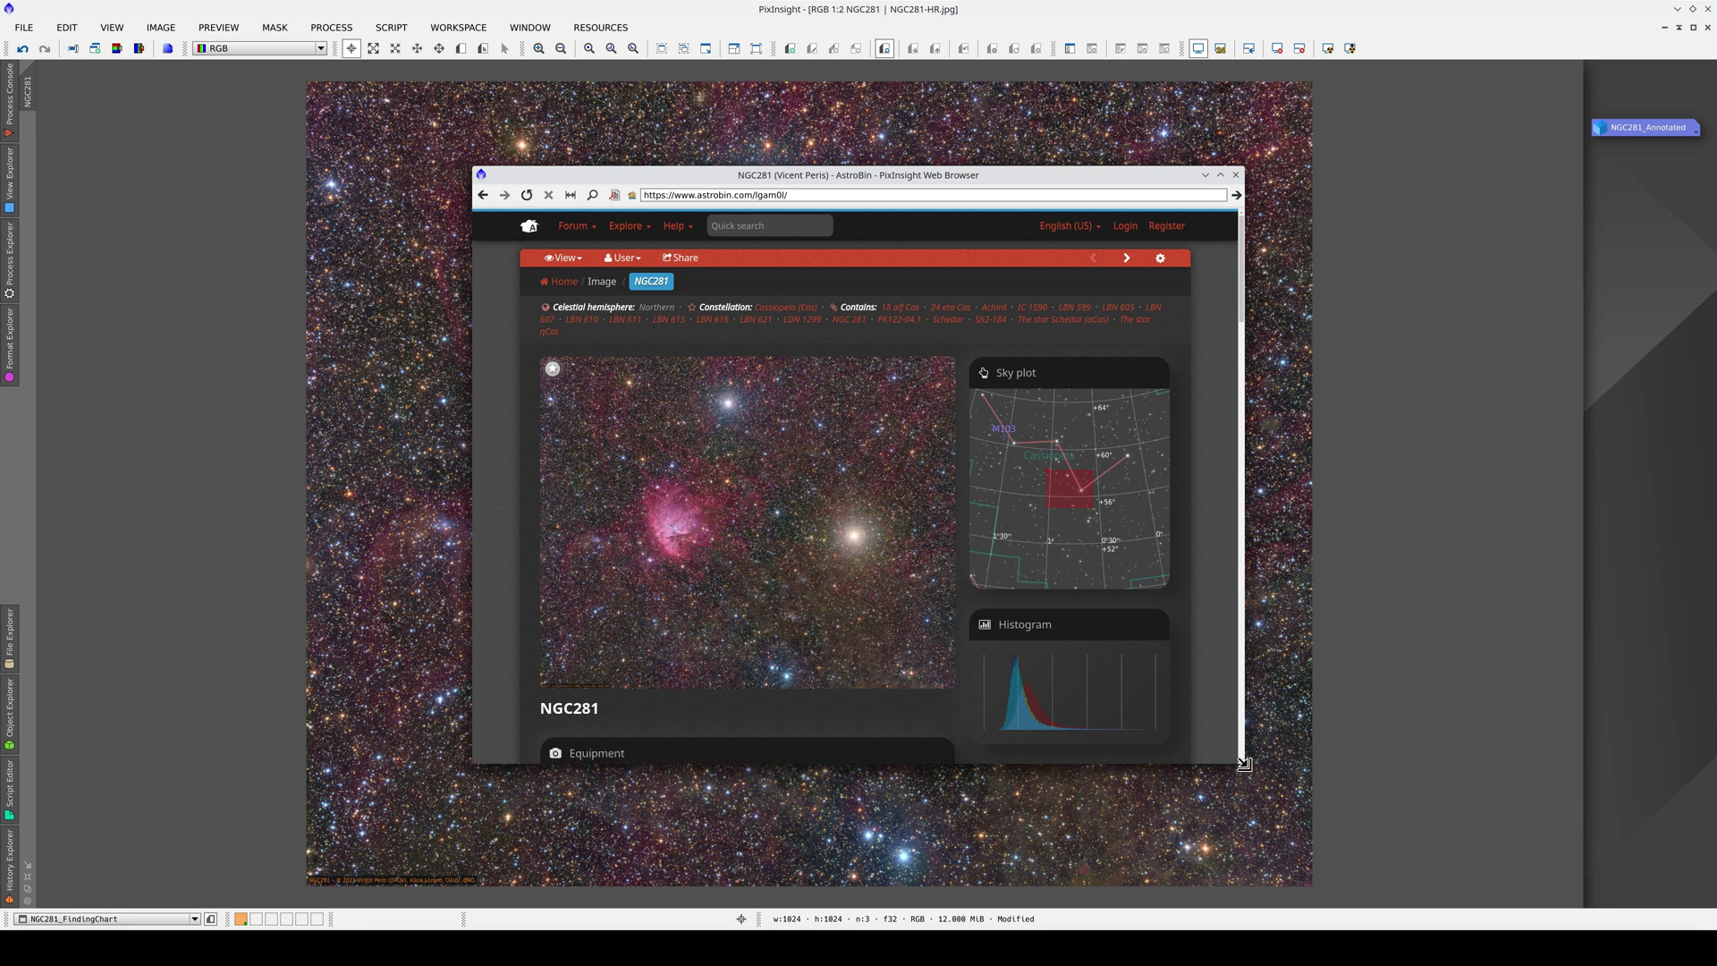
# Enlarge and reposition the browser window to view the annotated AstroBin image
pyautogui.moveTo(1243, 763); pyautogui.dragTo(1525, 899)
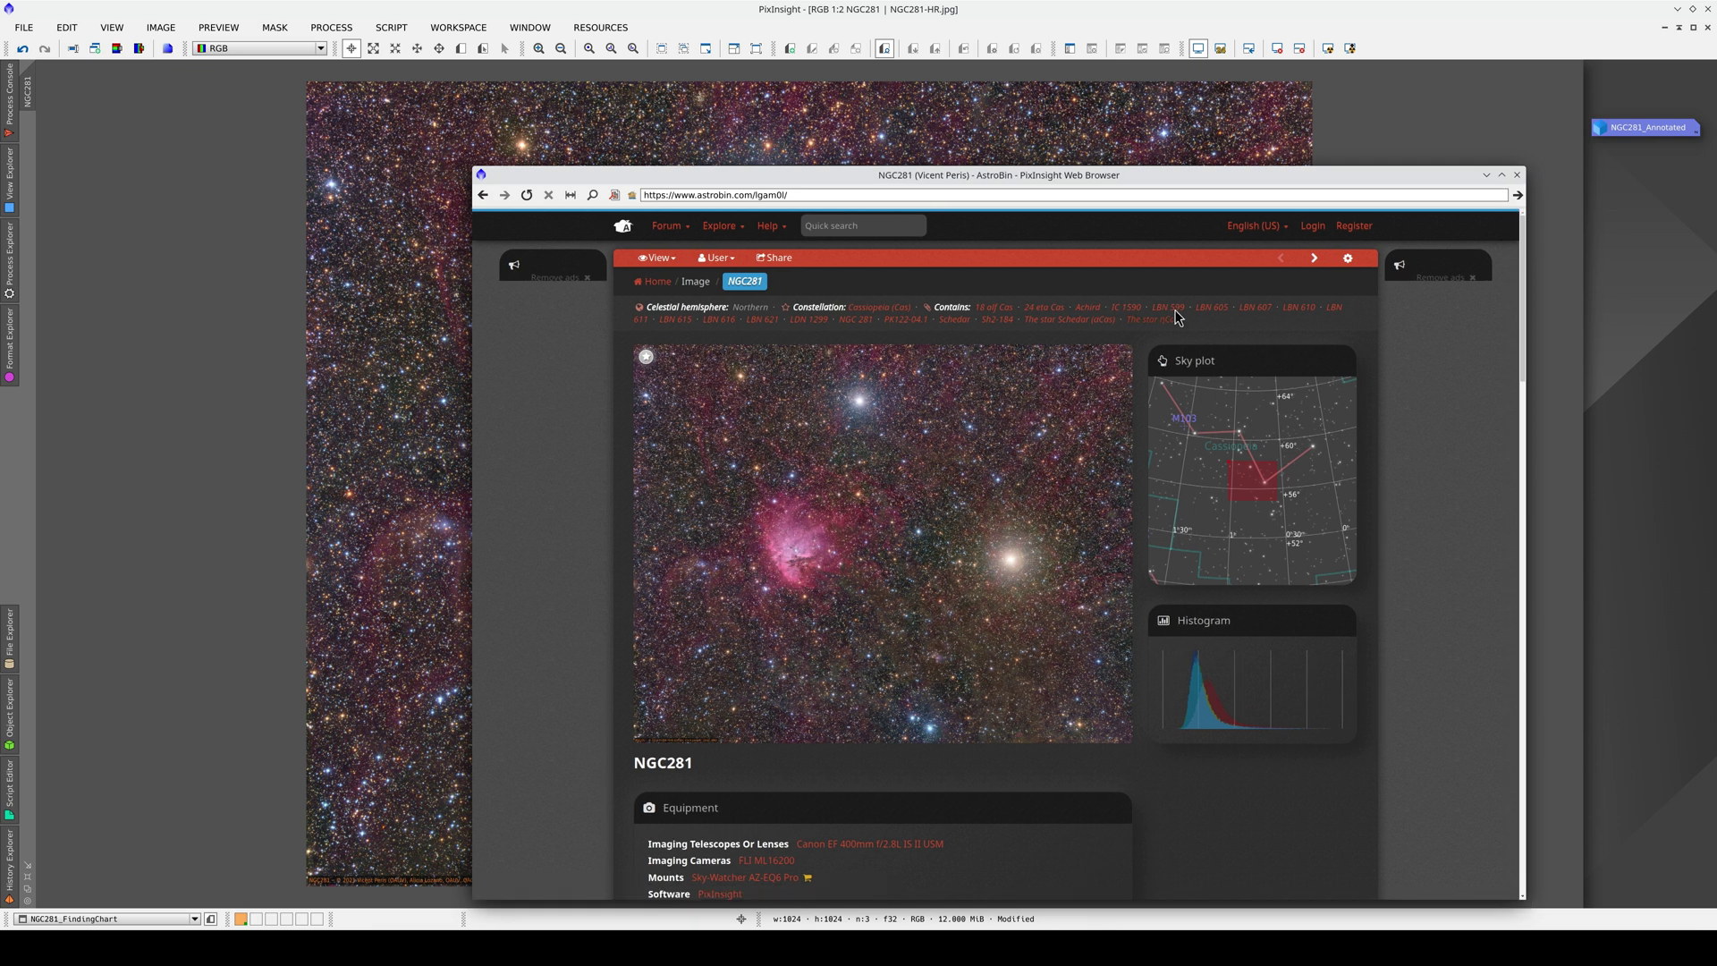
pyautogui.moveTo(1118, 176); pyautogui.dragTo(1049, 66)
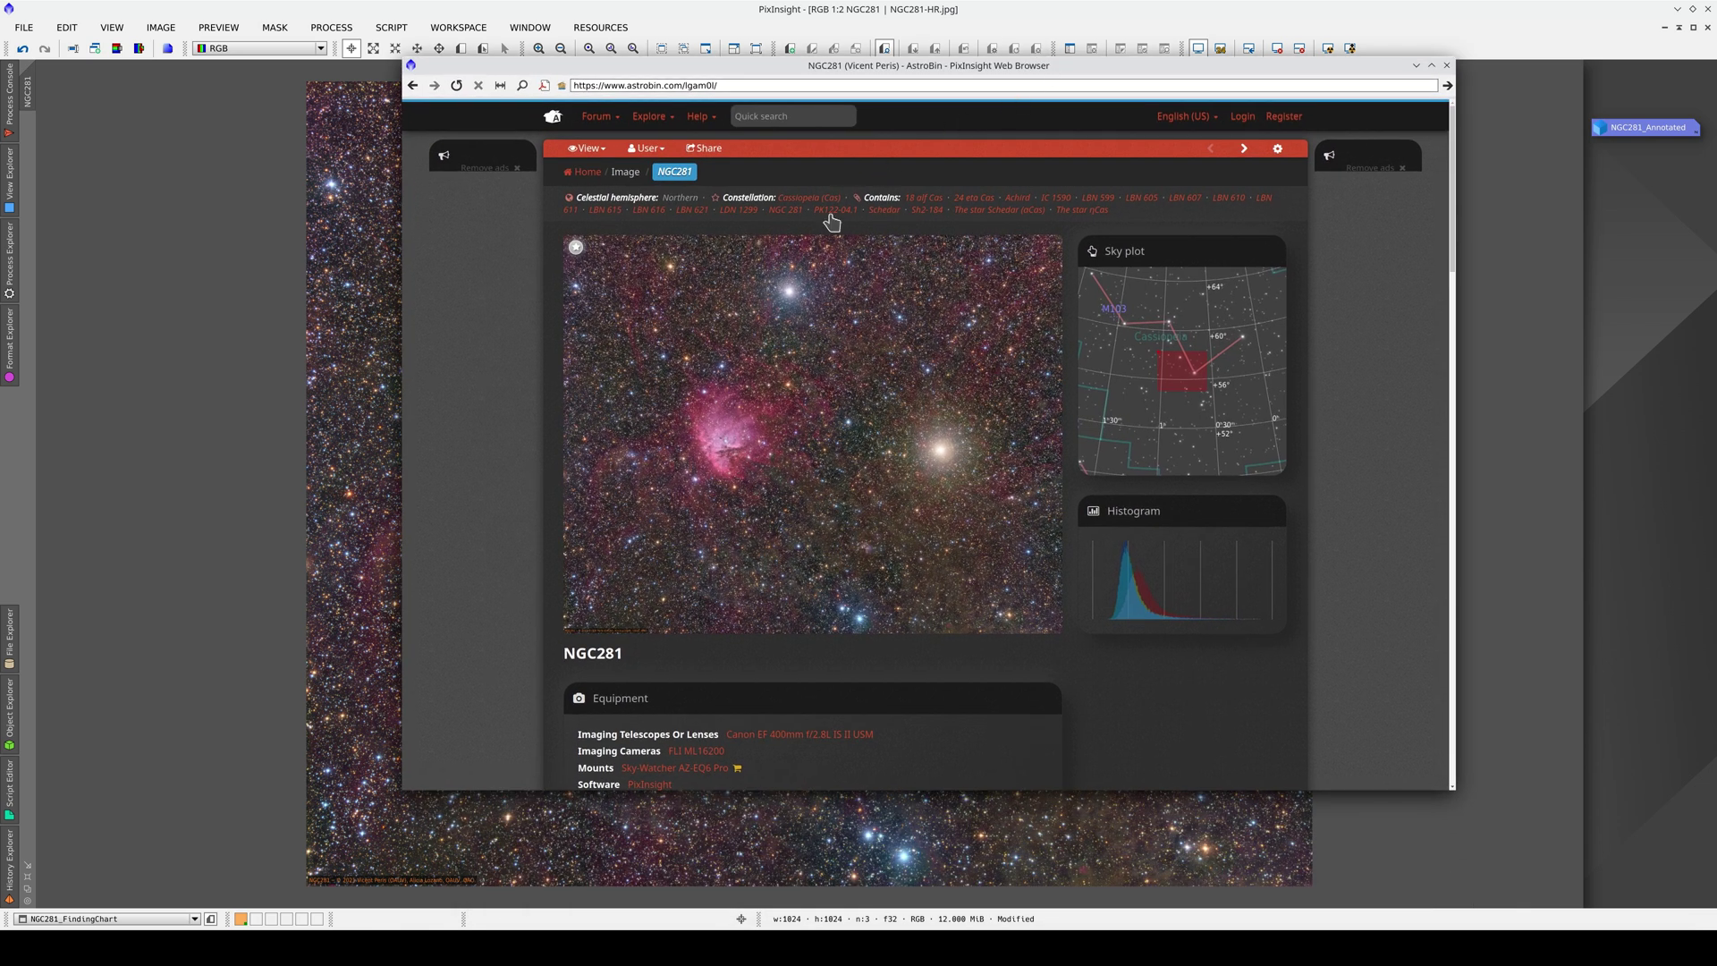
pyautogui.moveTo(685, 467)
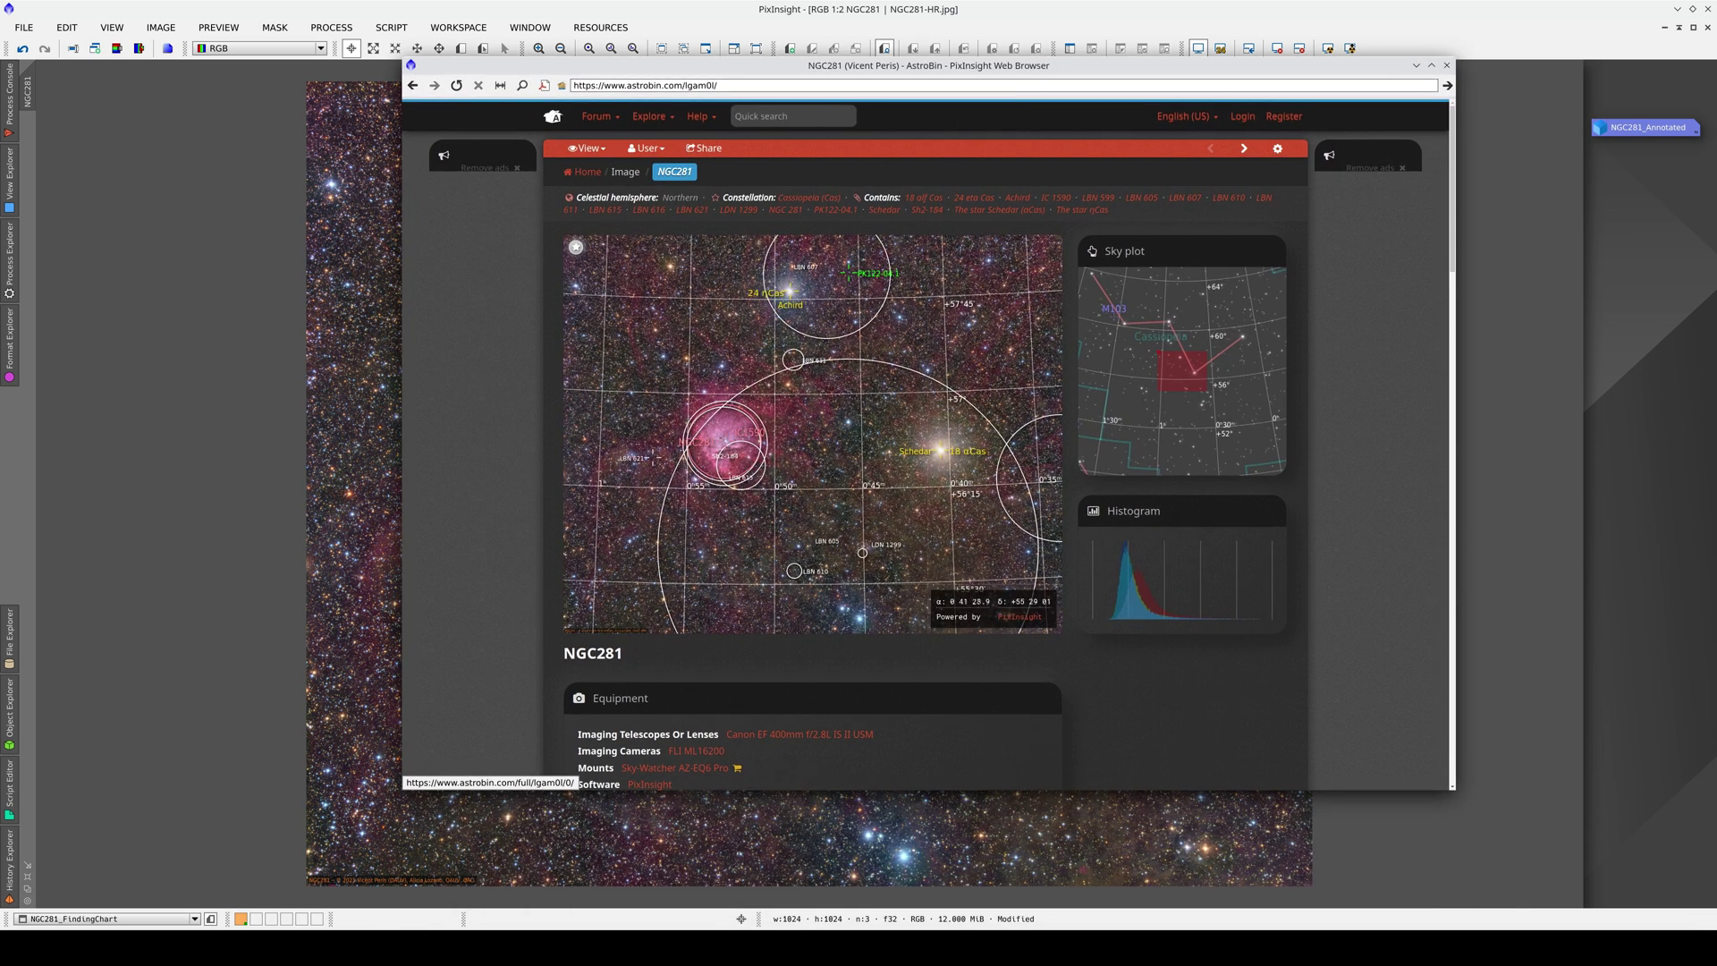